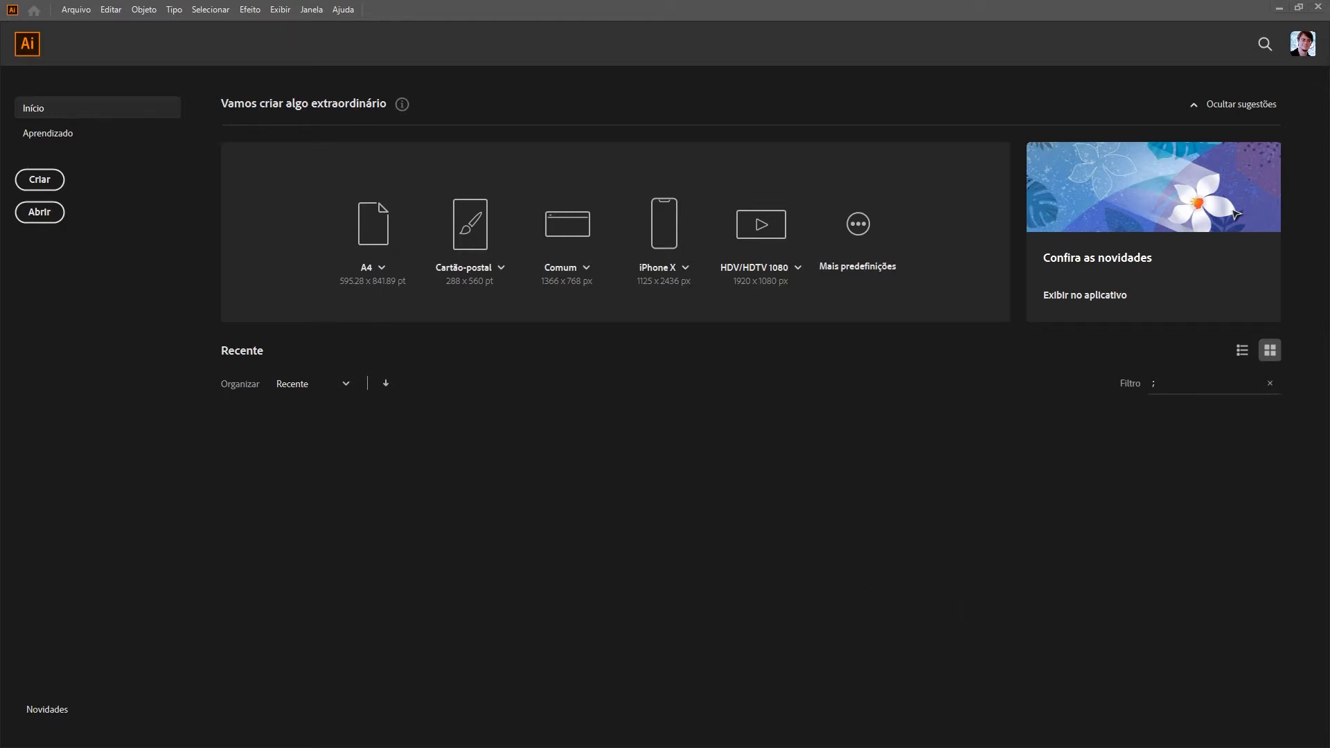
View the Bauhaus catalogue cover in Referência.png, then return to Illustrator
key("alt+Tab")
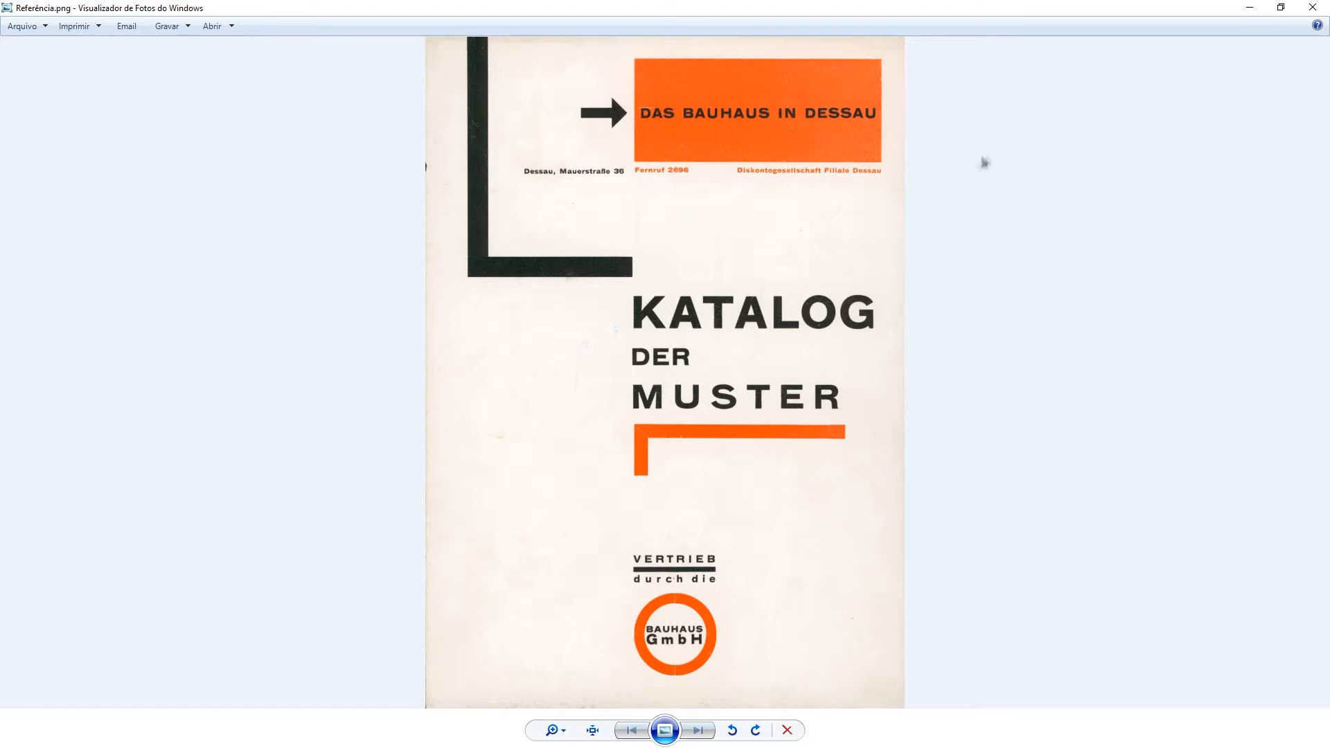
left_click(1248, 8)
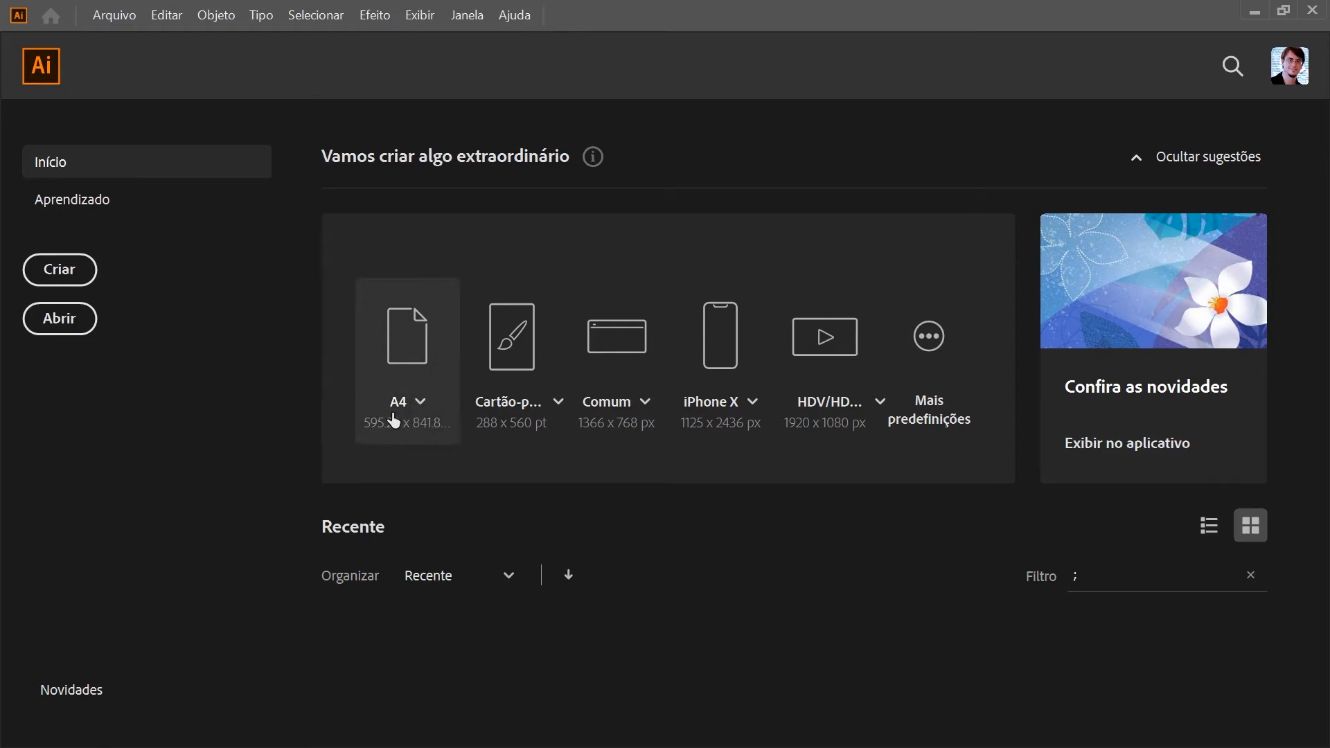
Create a new portrait document from the A4 print preset with CMYK colour mode and 300 ppi raster effects
left_click(76, 279)
left_click_drag(883, 171, 712, 41)
left_click(733, 76)
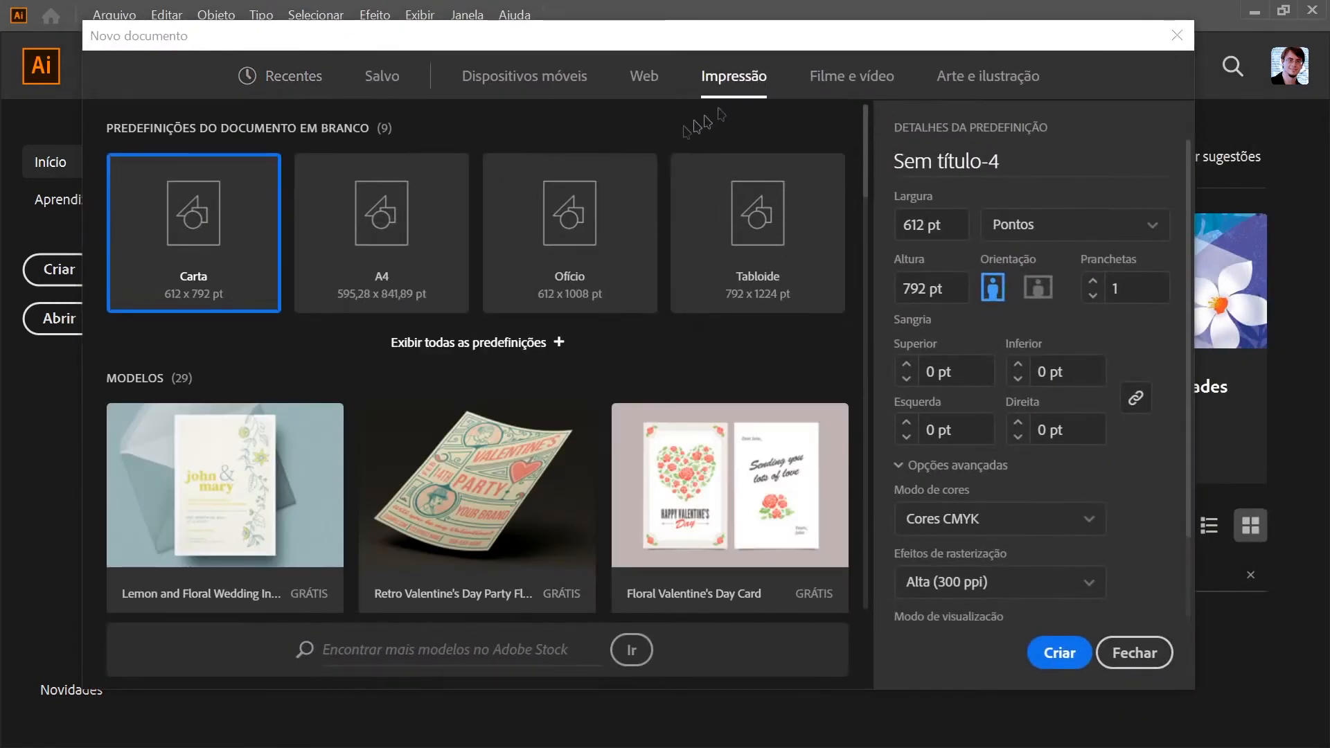
left_click(391, 222)
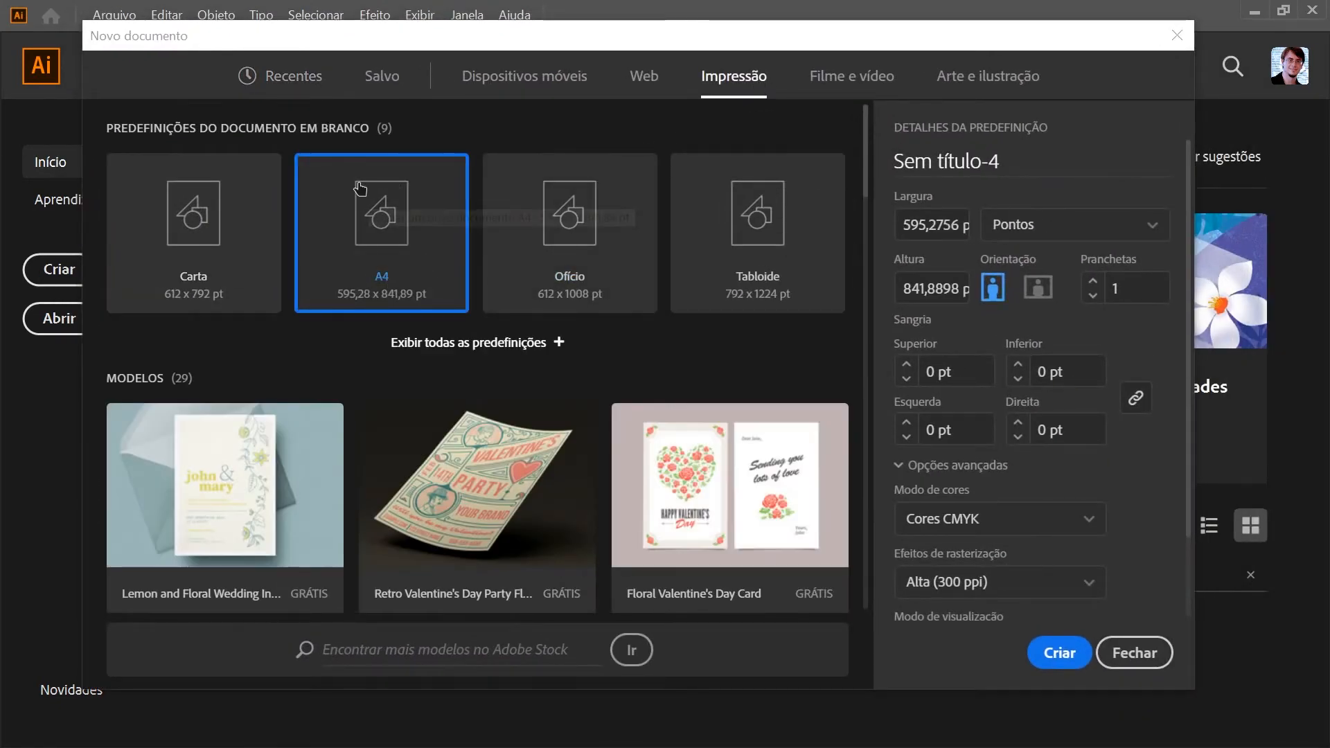
left_click(1060, 652)
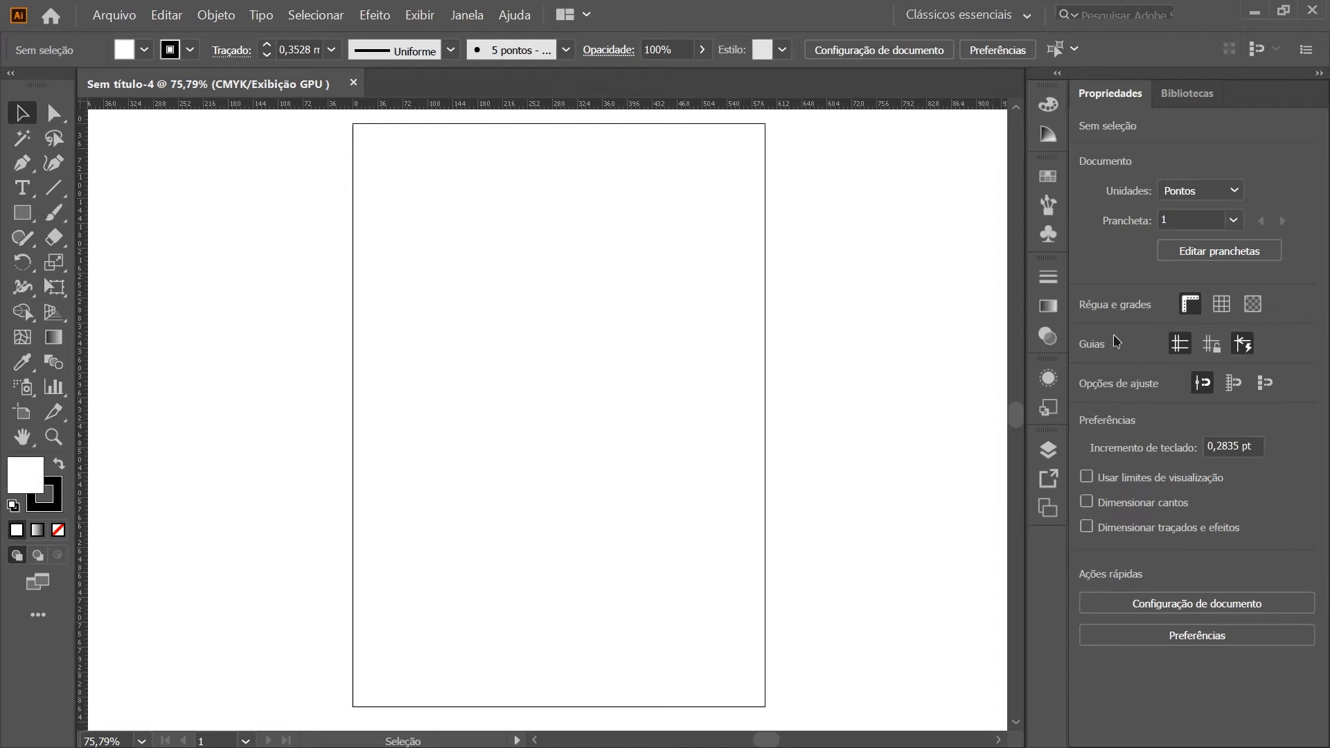
Choose the Clássicos essenciais workspace
left_click(965, 14)
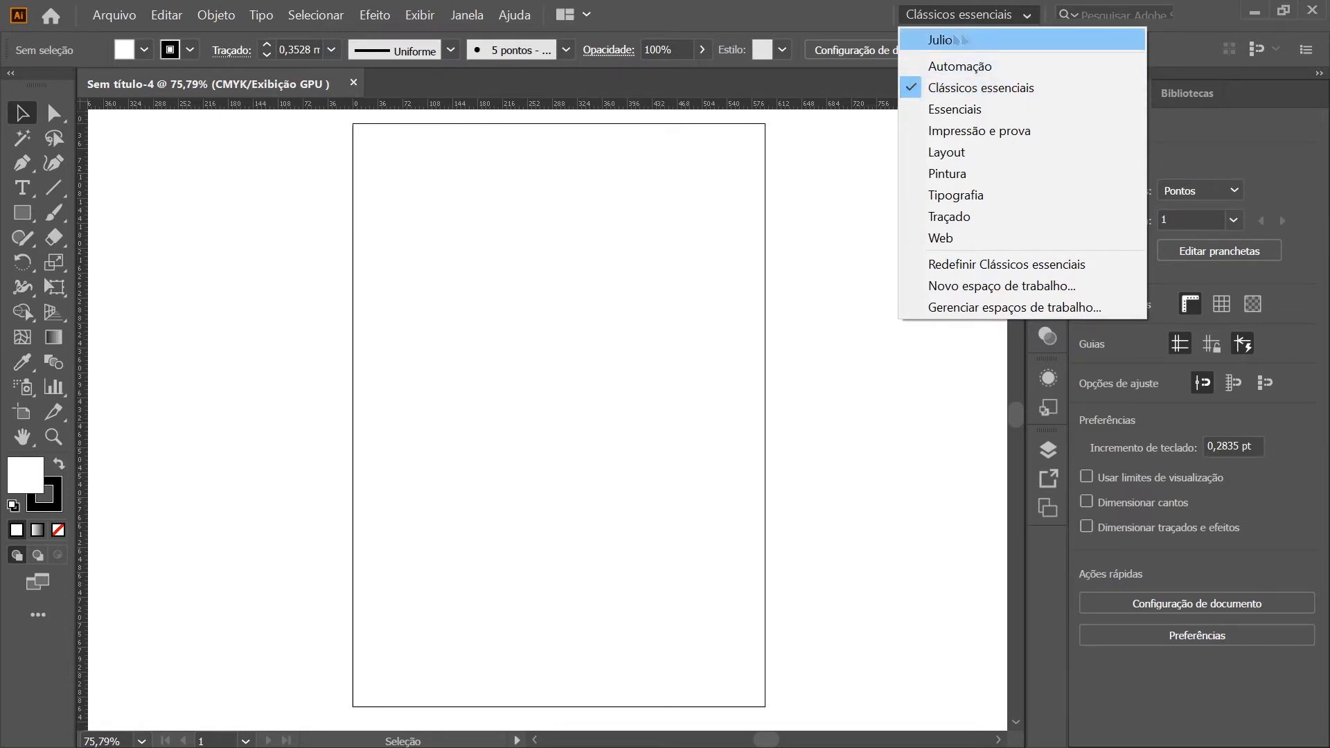
left_click(1012, 89)
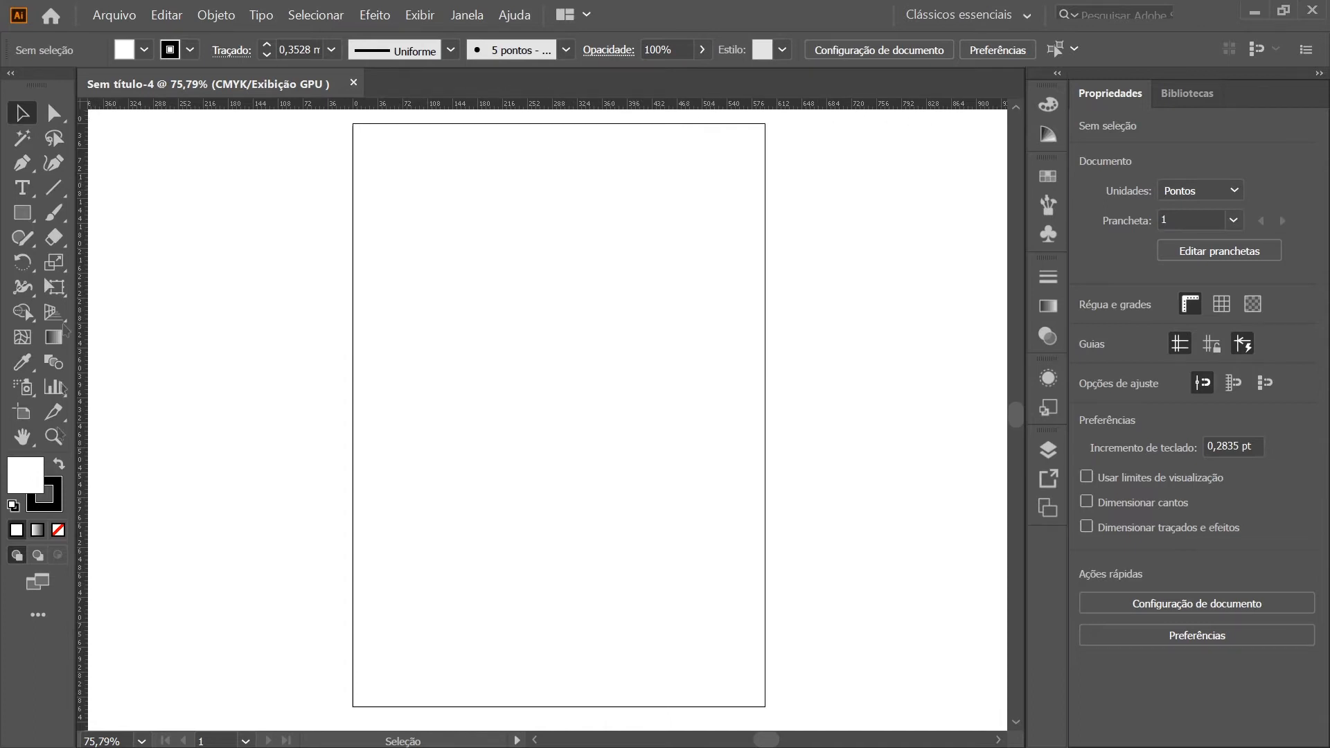
Hide and show the document rulers twice, leaving them displayed
key("ctrl+r")
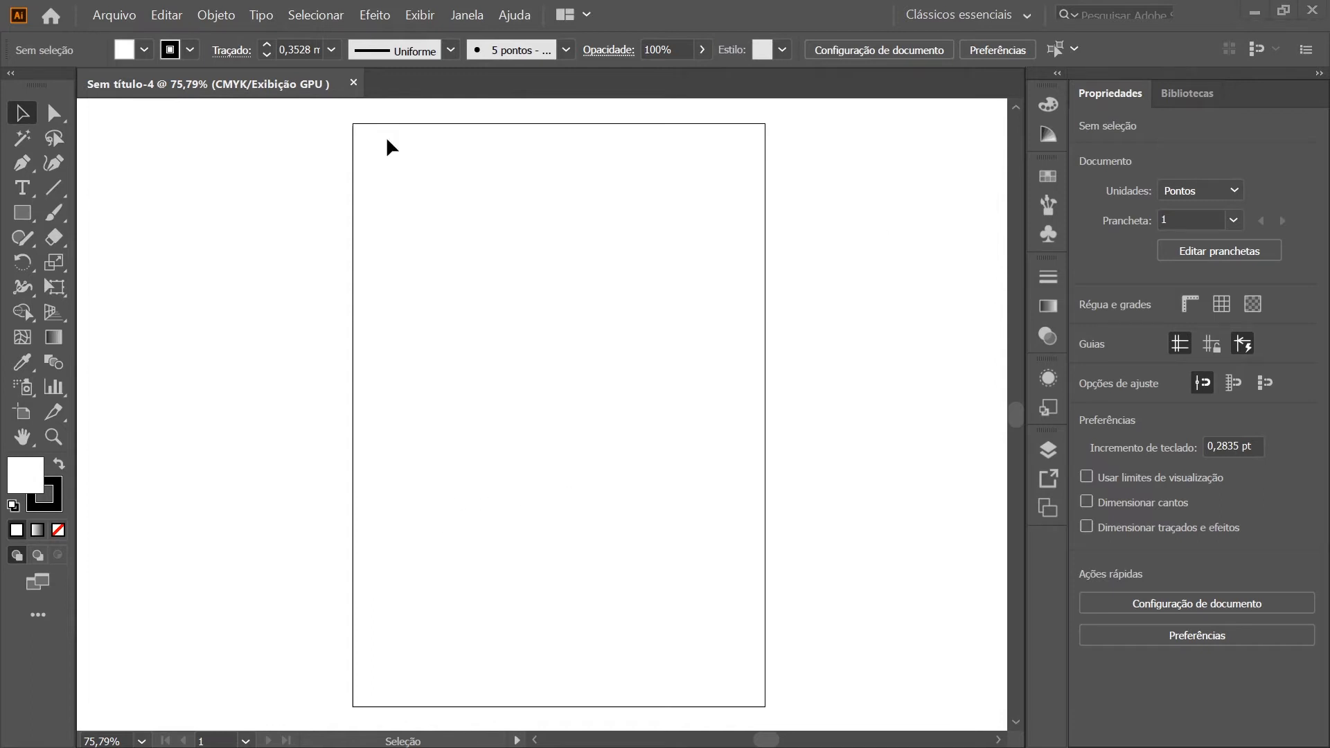
left_click(419, 14)
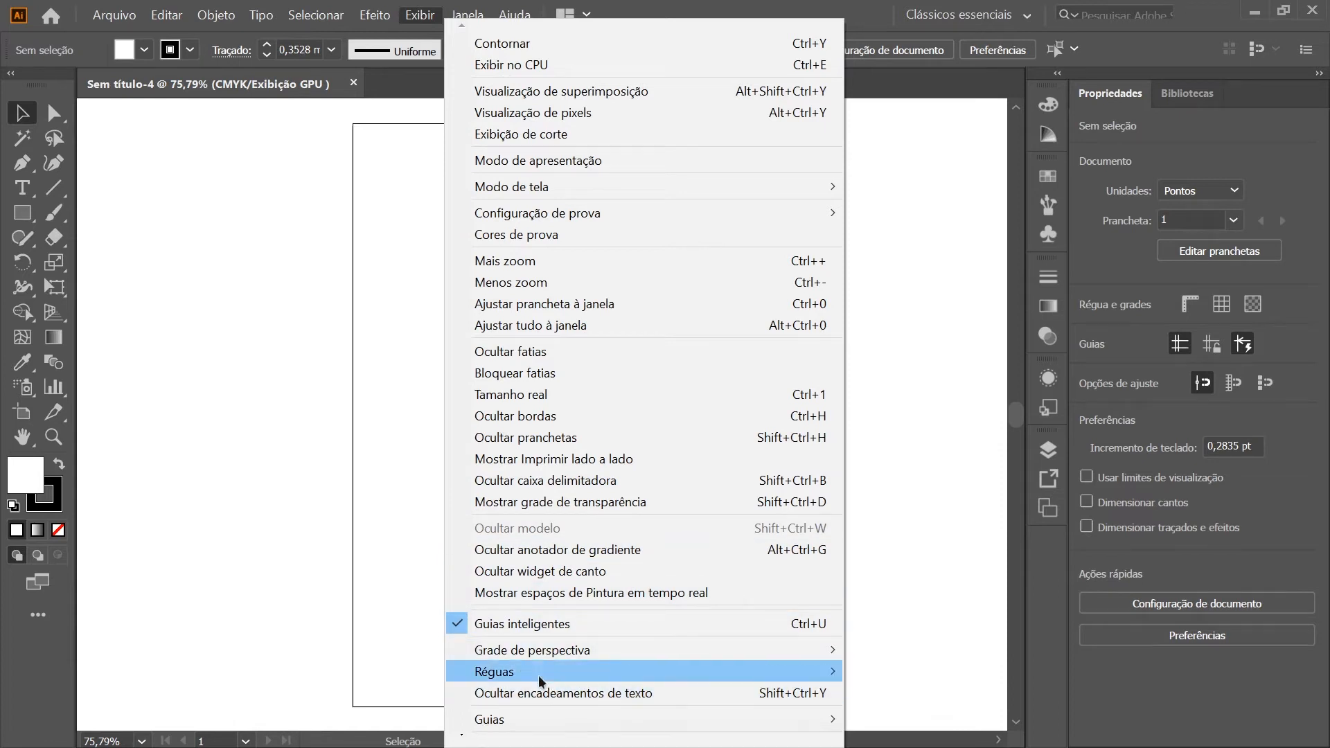
mouse_move(543, 681)
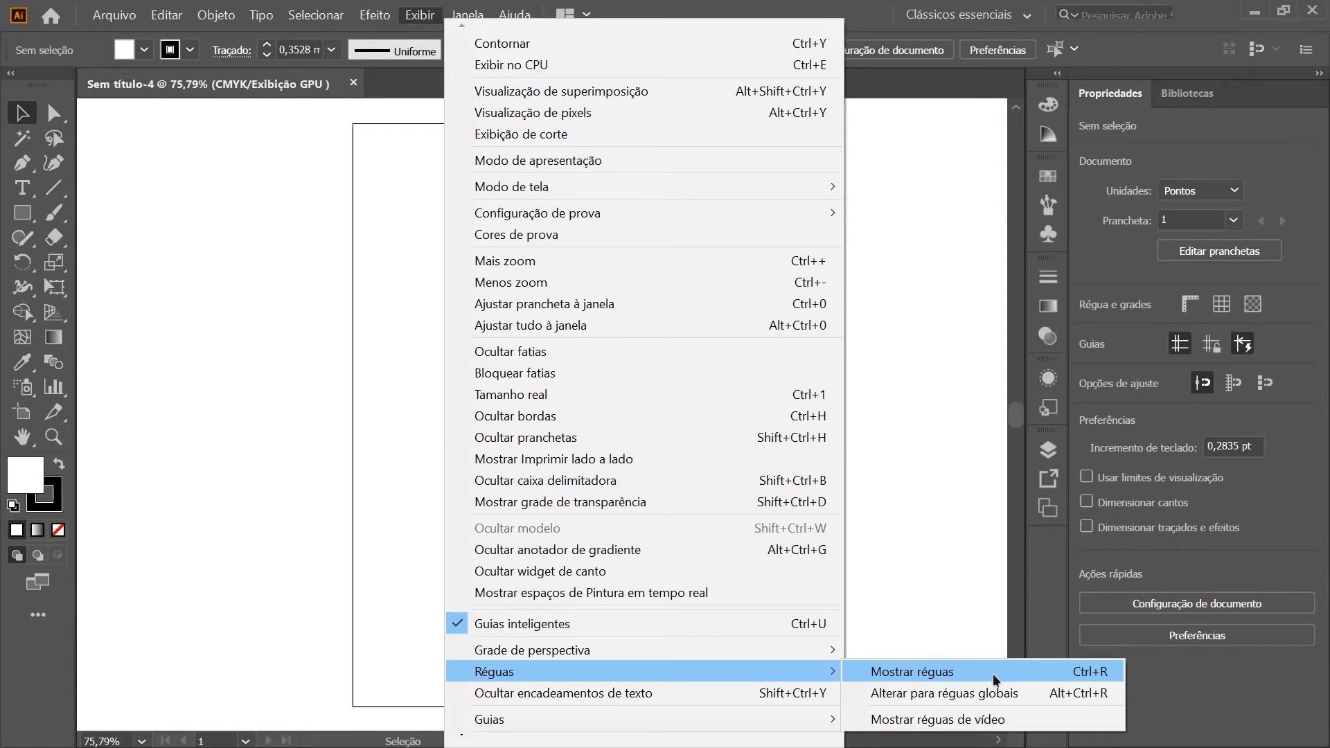
left_click(925, 675)
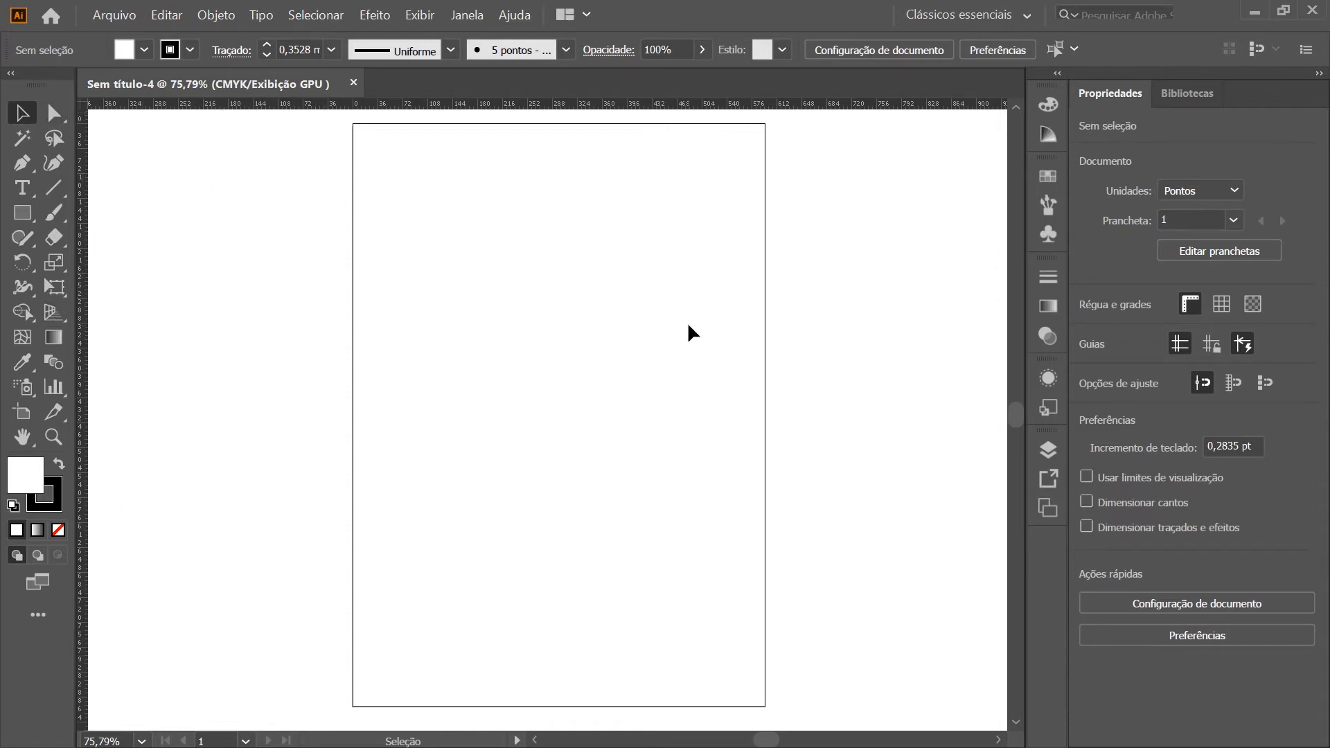
key("ctrl+r")
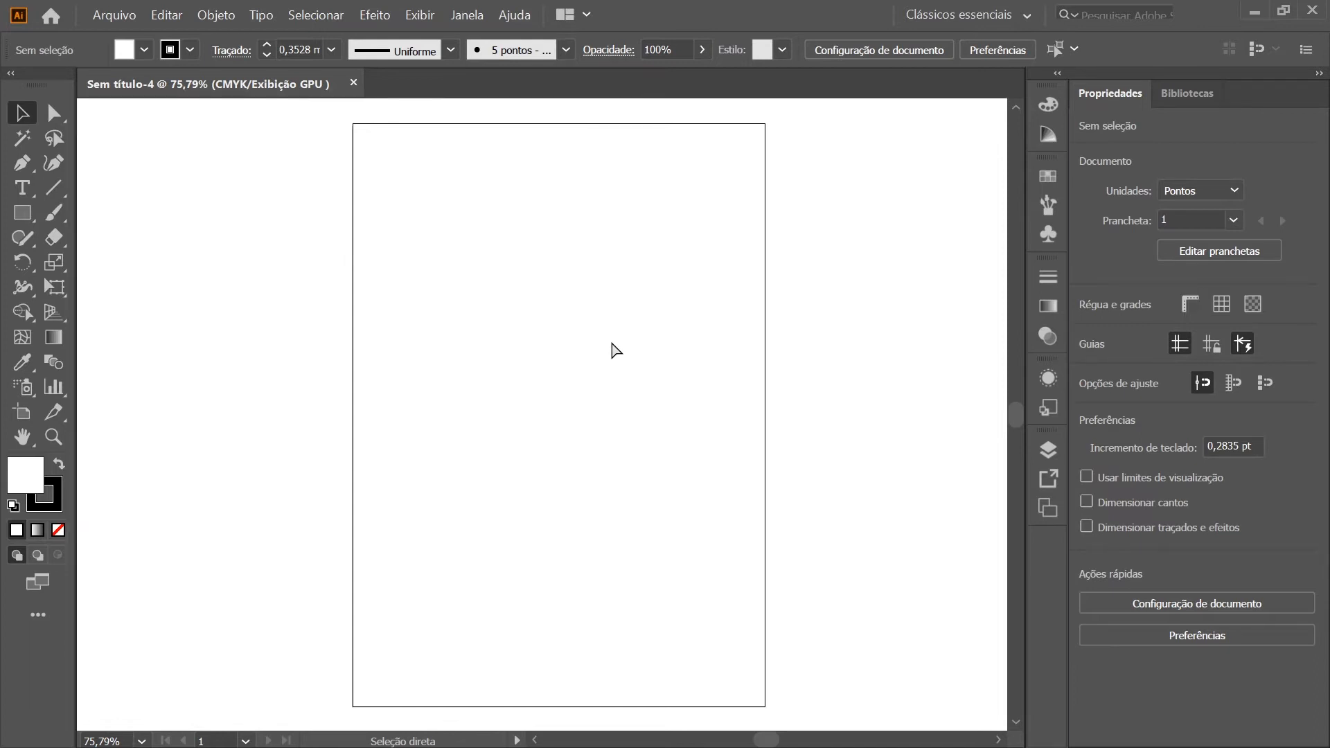
key("ctrl+r")
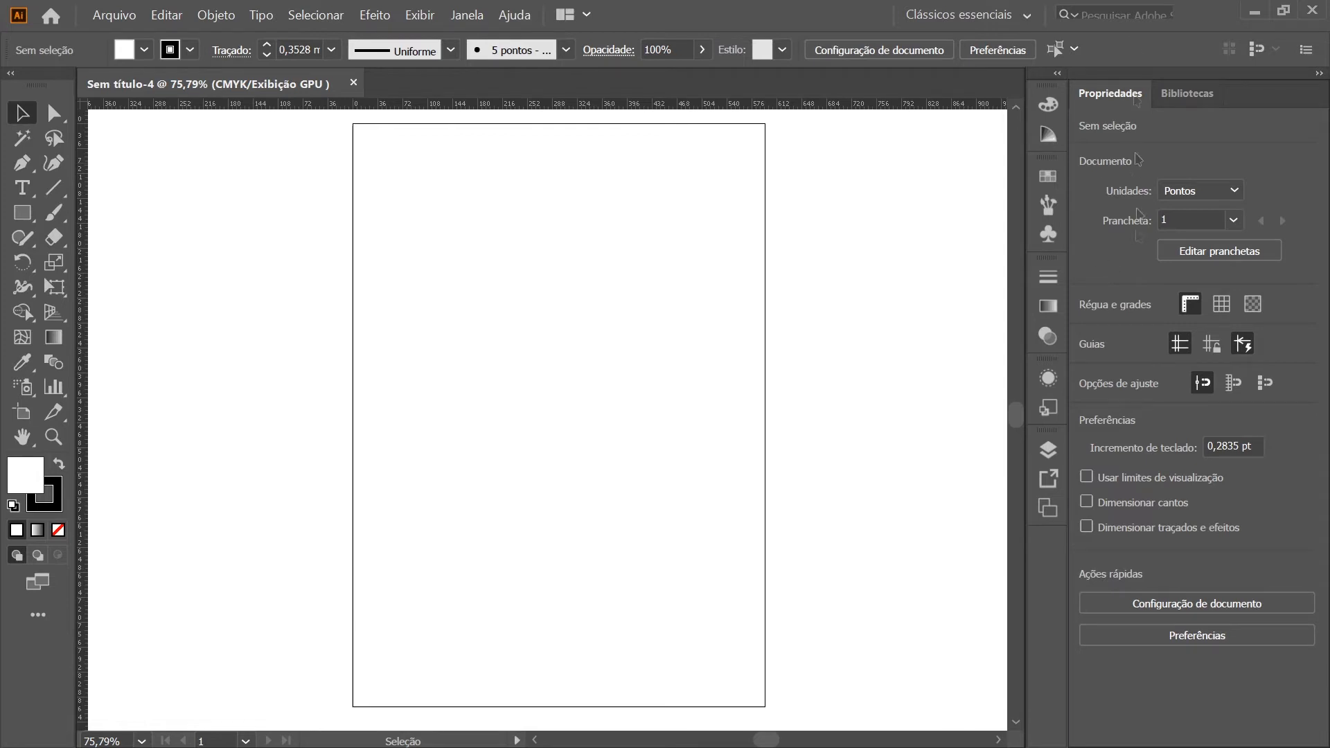
Set the document's ruler units to millimetres
left_click(1234, 191)
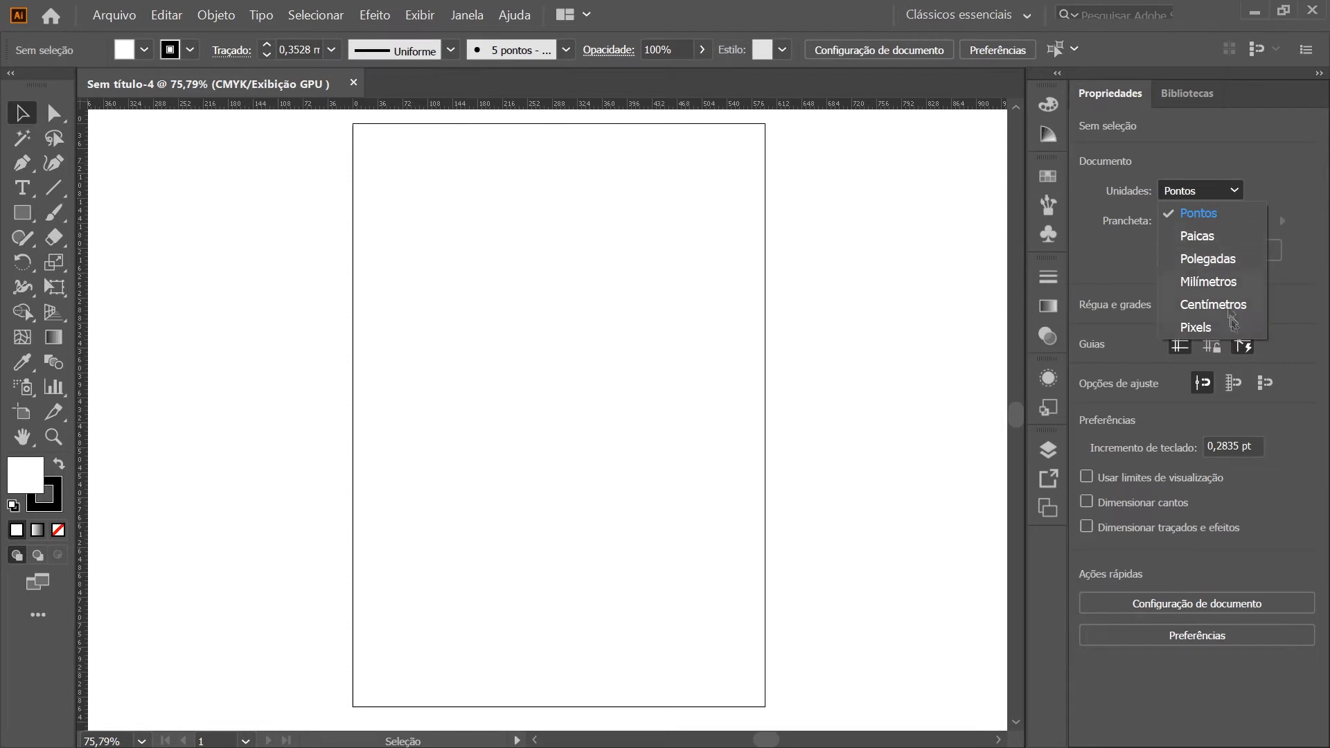
left_click(1270, 178)
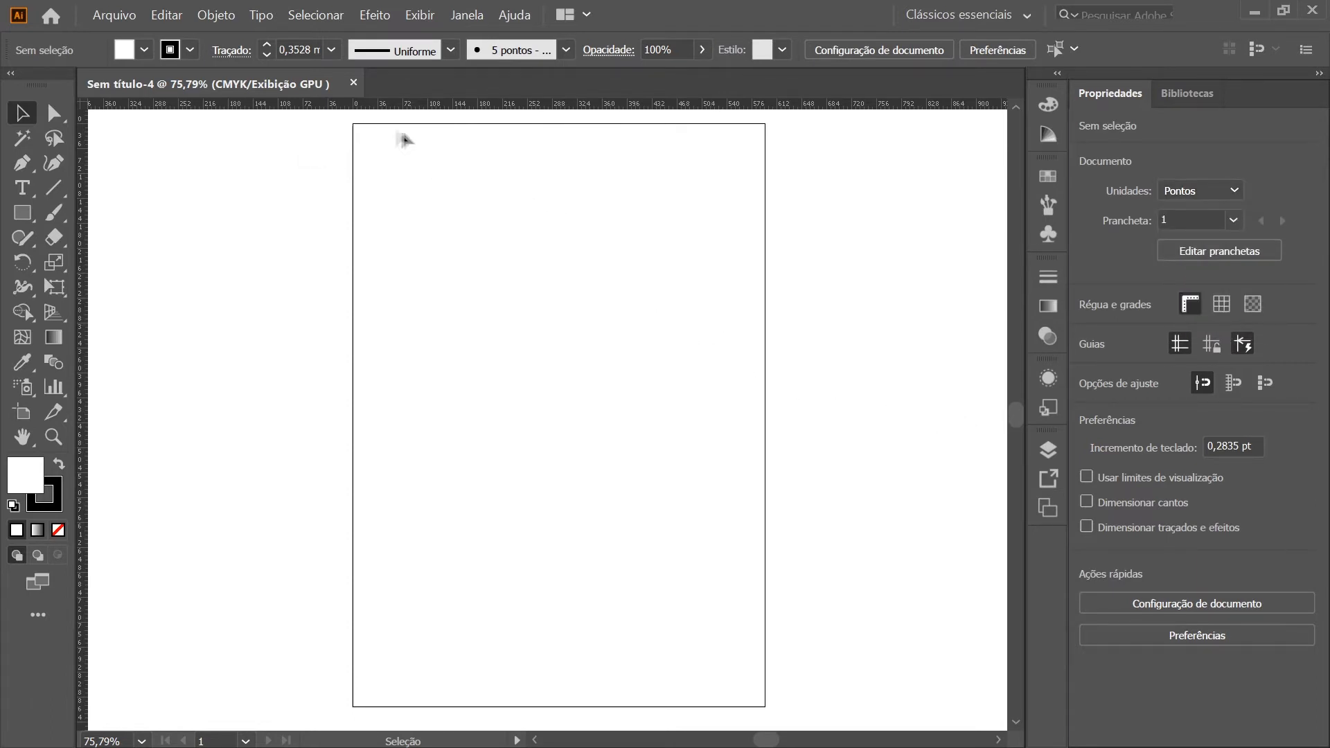
right_click(488, 109)
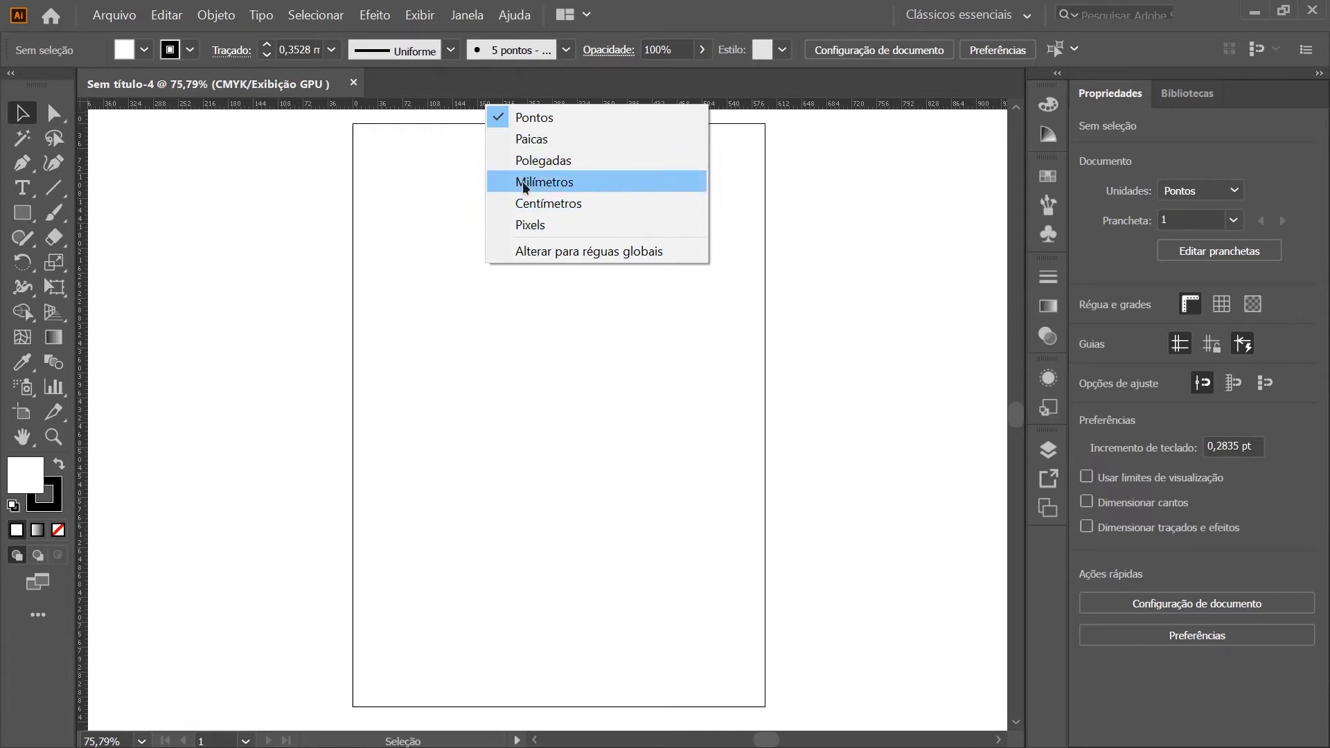
left_click(617, 193)
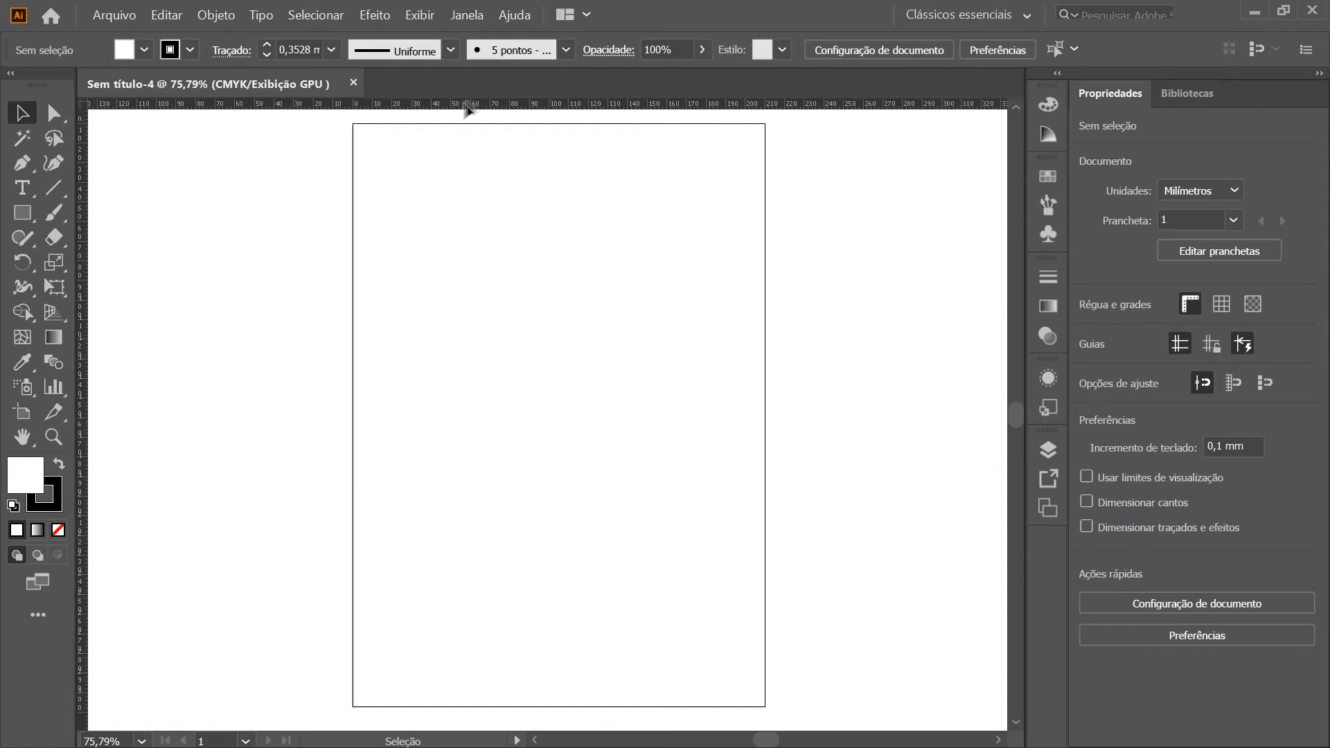
Place a horizontal ruler guide at about 57.5 mm and a vertical guide at about 120 mm on the artboard
left_click_drag(500, 106, 516, 237)
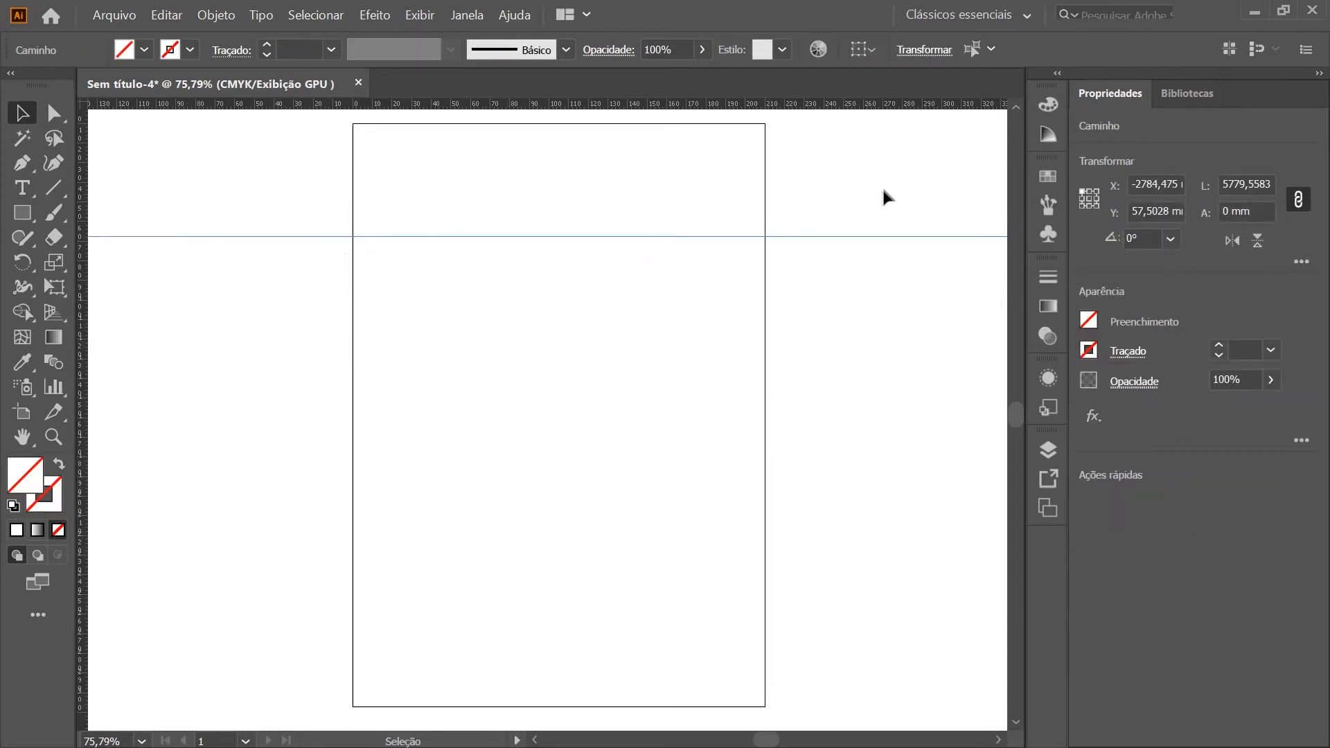
left_click(446, 314)
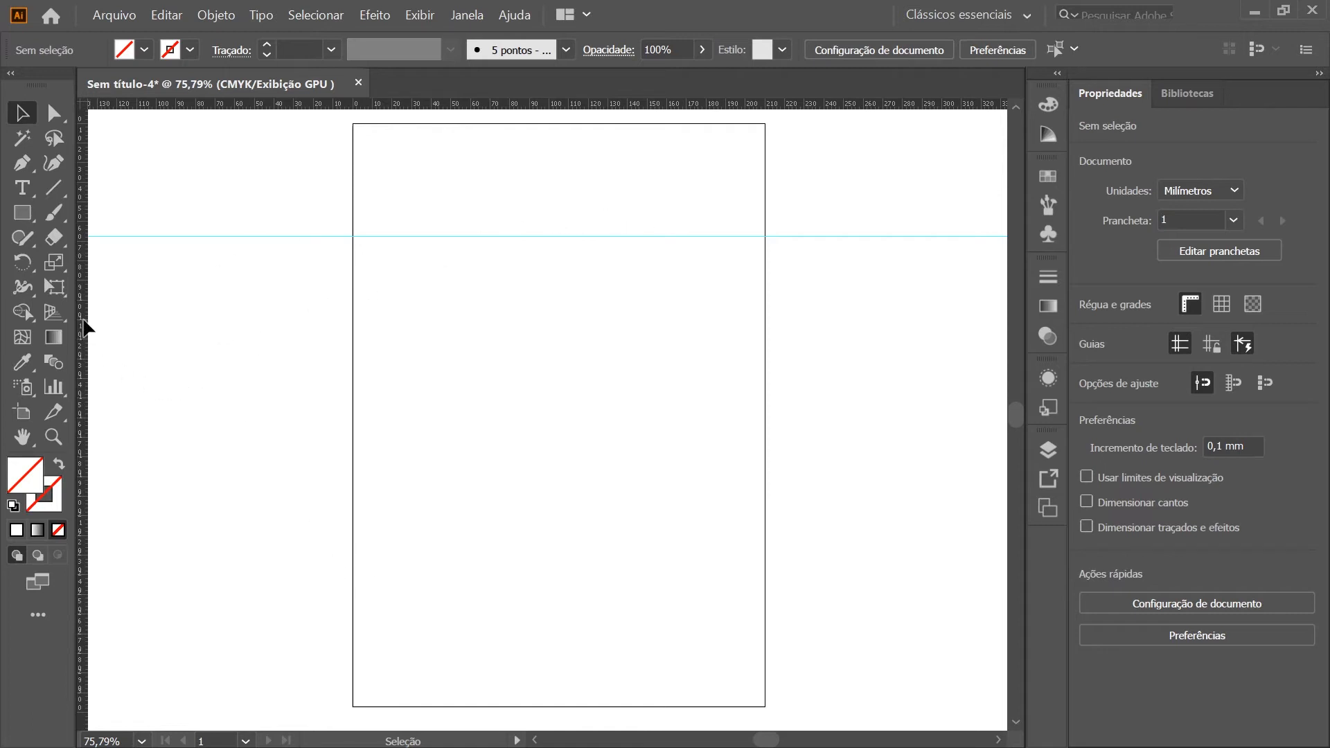
left_click_drag(83, 326, 588, 332)
left_click_drag(742, 498, 478, 102)
scroll(624, 374, "down", 2)
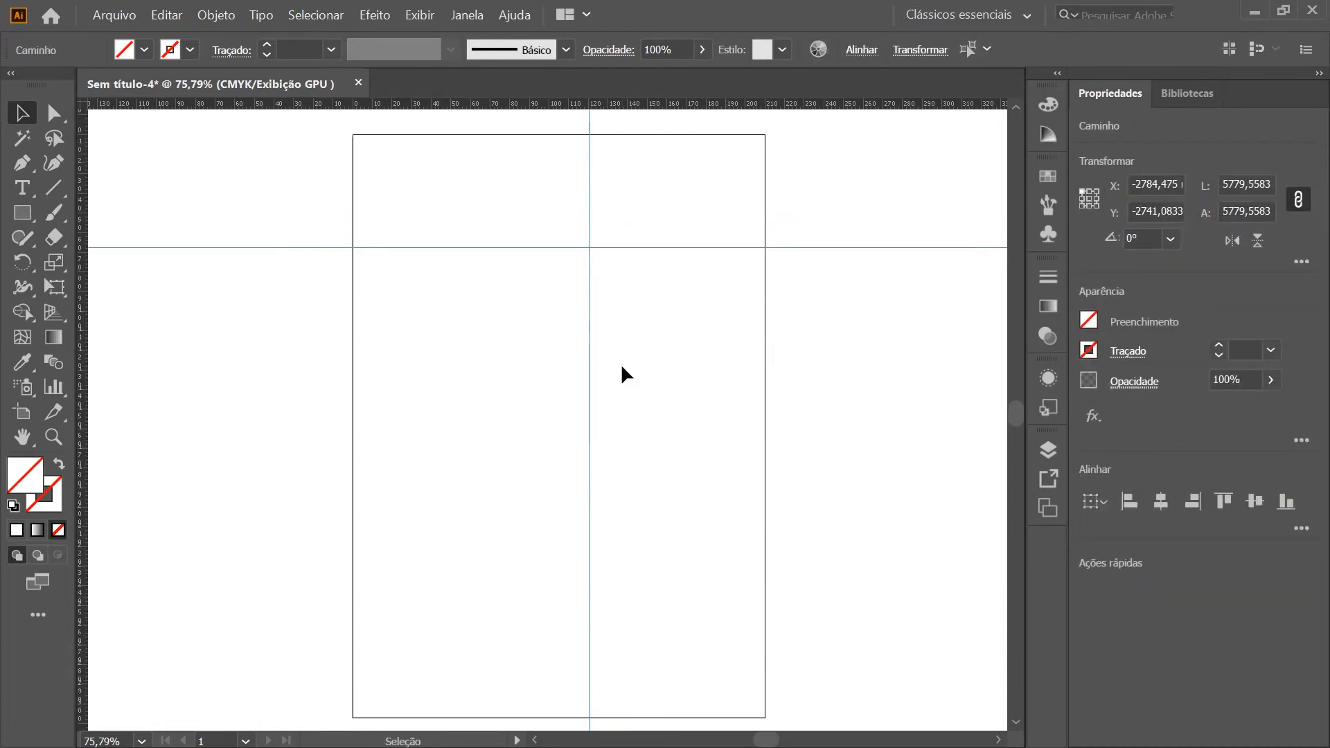
left_click(682, 401)
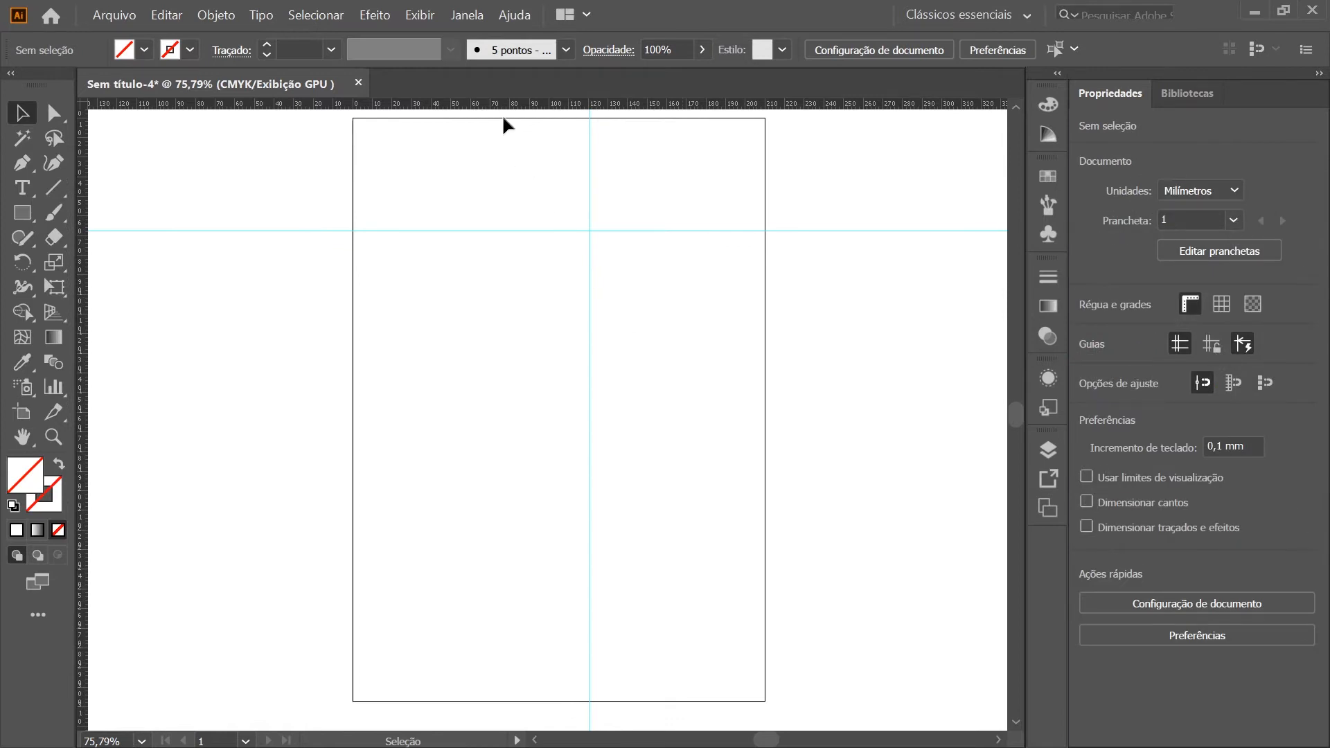
Add a vertical guide at about 50 mm and a second horizontal guide at about 145 mm
left_click_drag(509, 108, 417, 401)
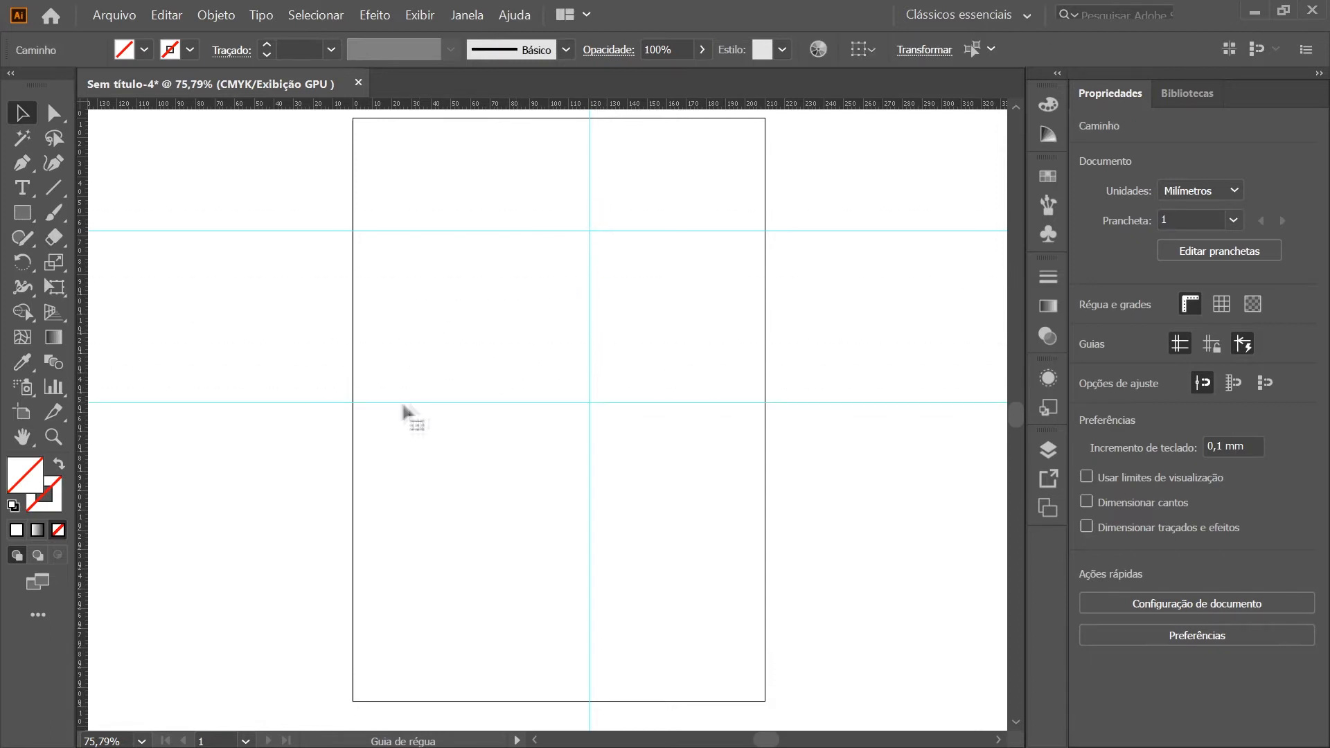
key("ctrl+z")
left_click_drag(82, 185, 451, 197)
left_click(518, 496)
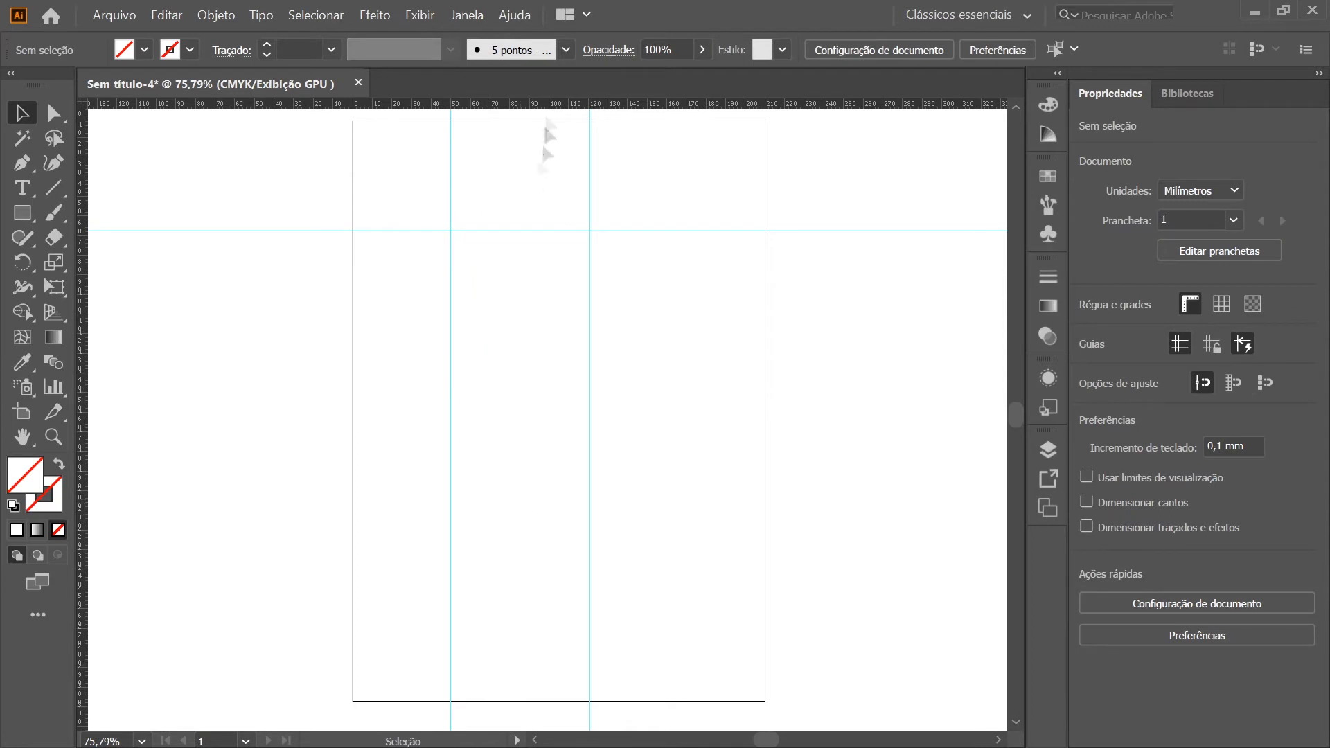
left_click_drag(537, 105, 528, 447)
left_click_drag(615, 452, 398, 401)
key("alt")
key("alt")
key("alt")
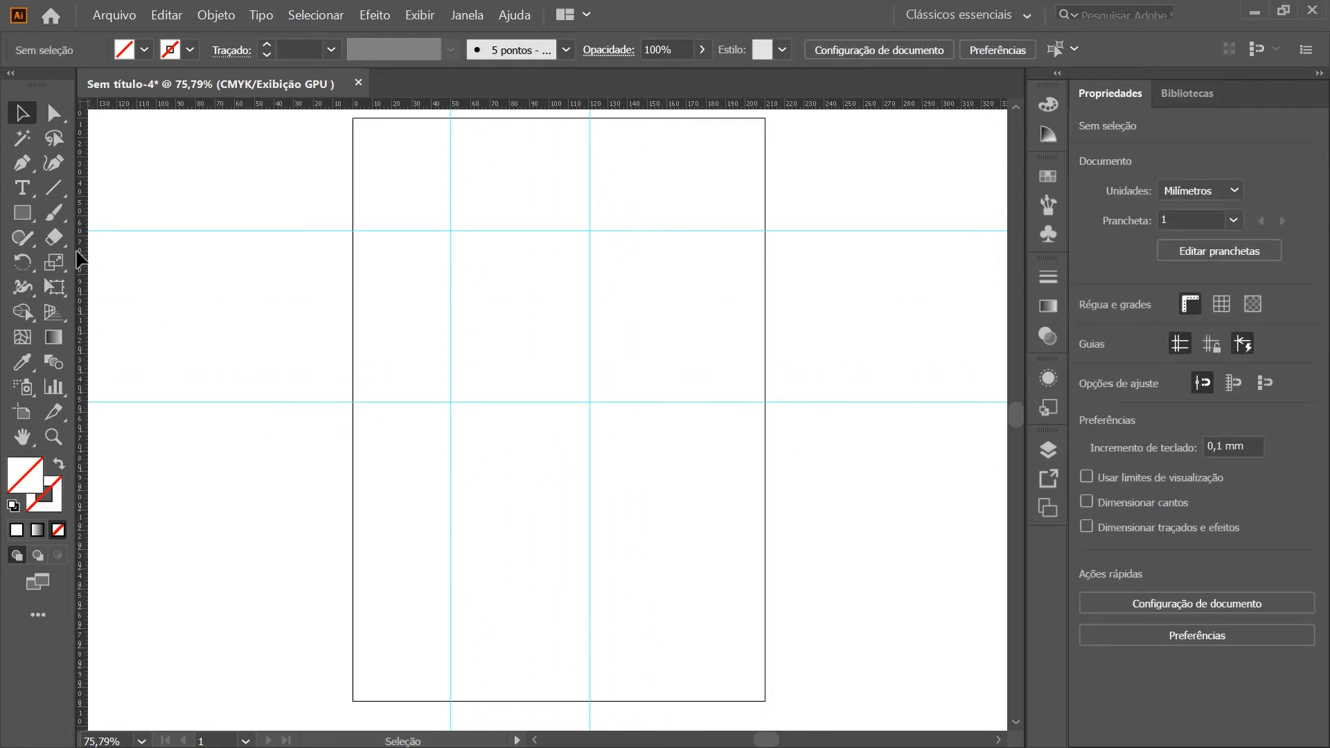
Add a third horizontal guide across the lower part of the artboard and duplicate the 120 mm vertical guide at about 171 mm
left_click_drag(81, 258, 510, 574)
left_click(596, 454)
left_click_drag(590, 443, 692, 438)
left_click(837, 556)
left_click(771, 582)
Move the two leftmost vertical guides to about 35 mm and 105 mm, and duplicate the lowest horizontal guide nearer the artboard's bottom edge
left_click_drag(589, 426, 559, 438)
left_click(386, 415)
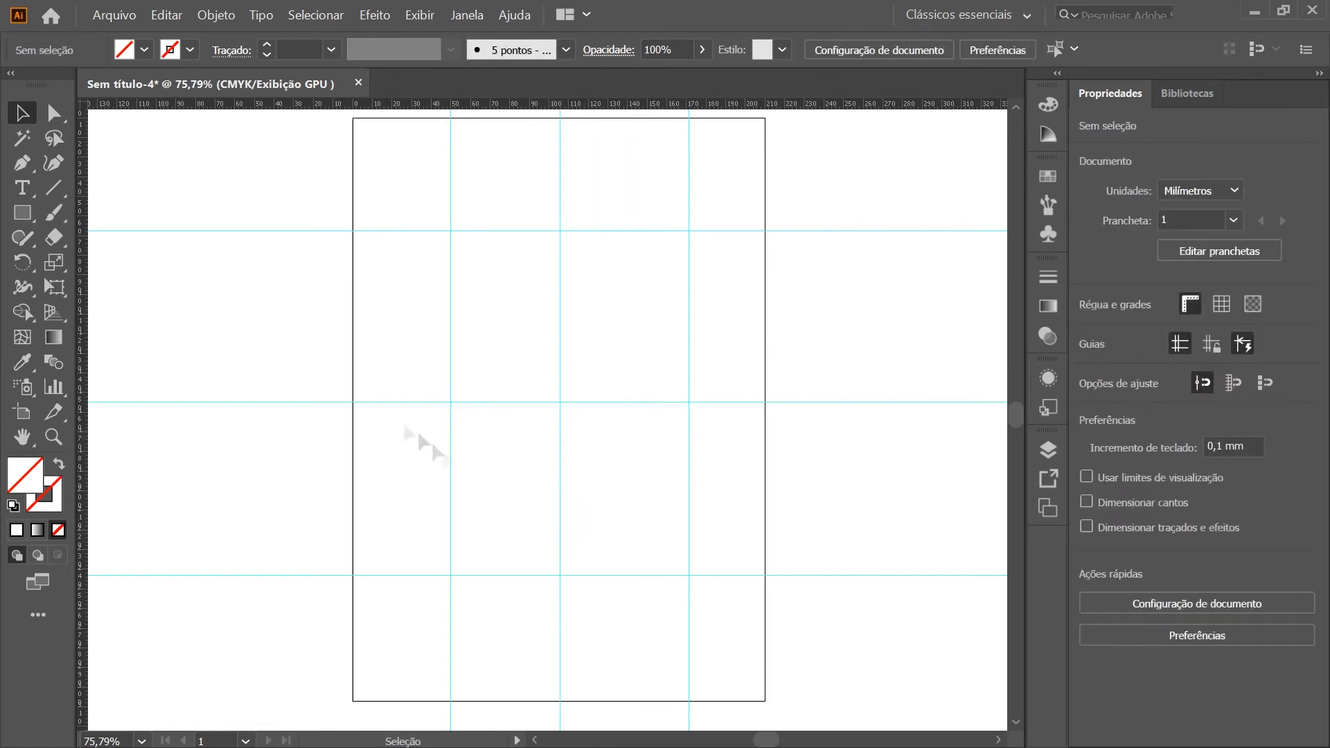
left_click_drag(450, 465, 421, 463)
left_click(736, 547)
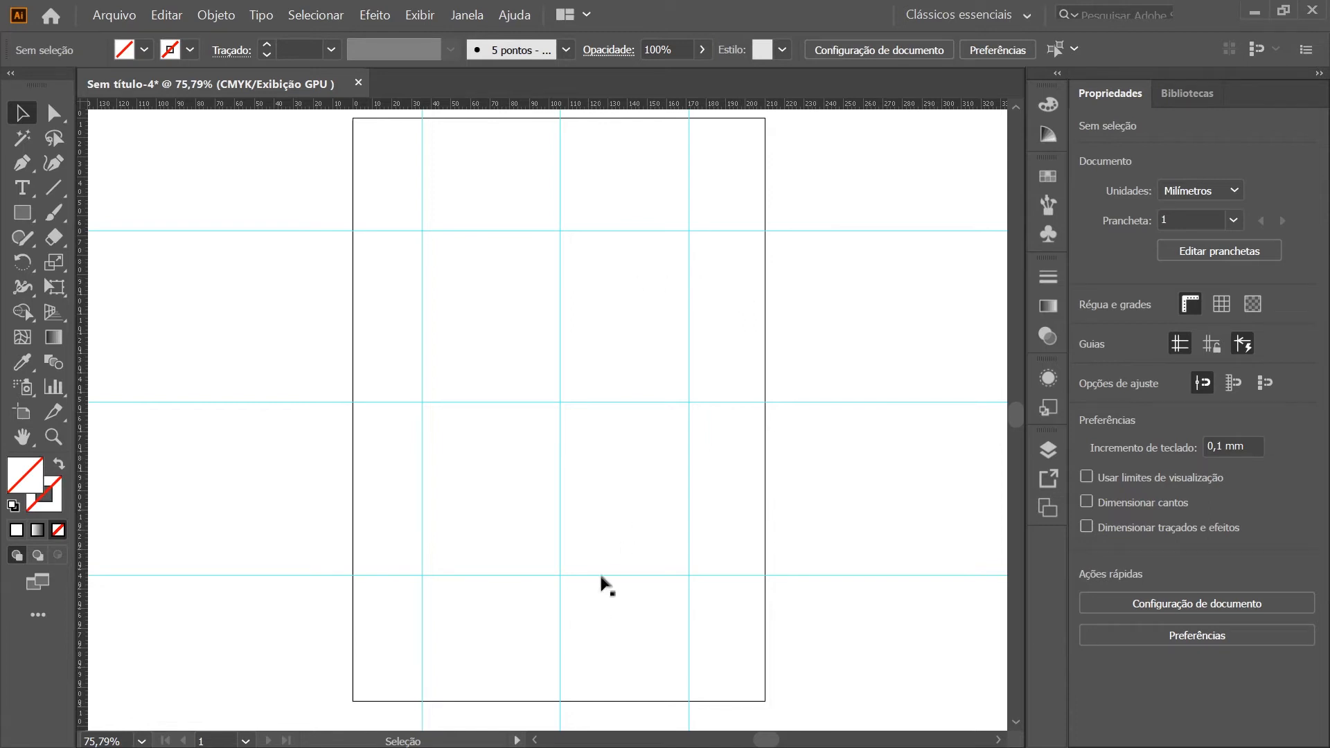
left_click_drag(600, 573, 603, 654)
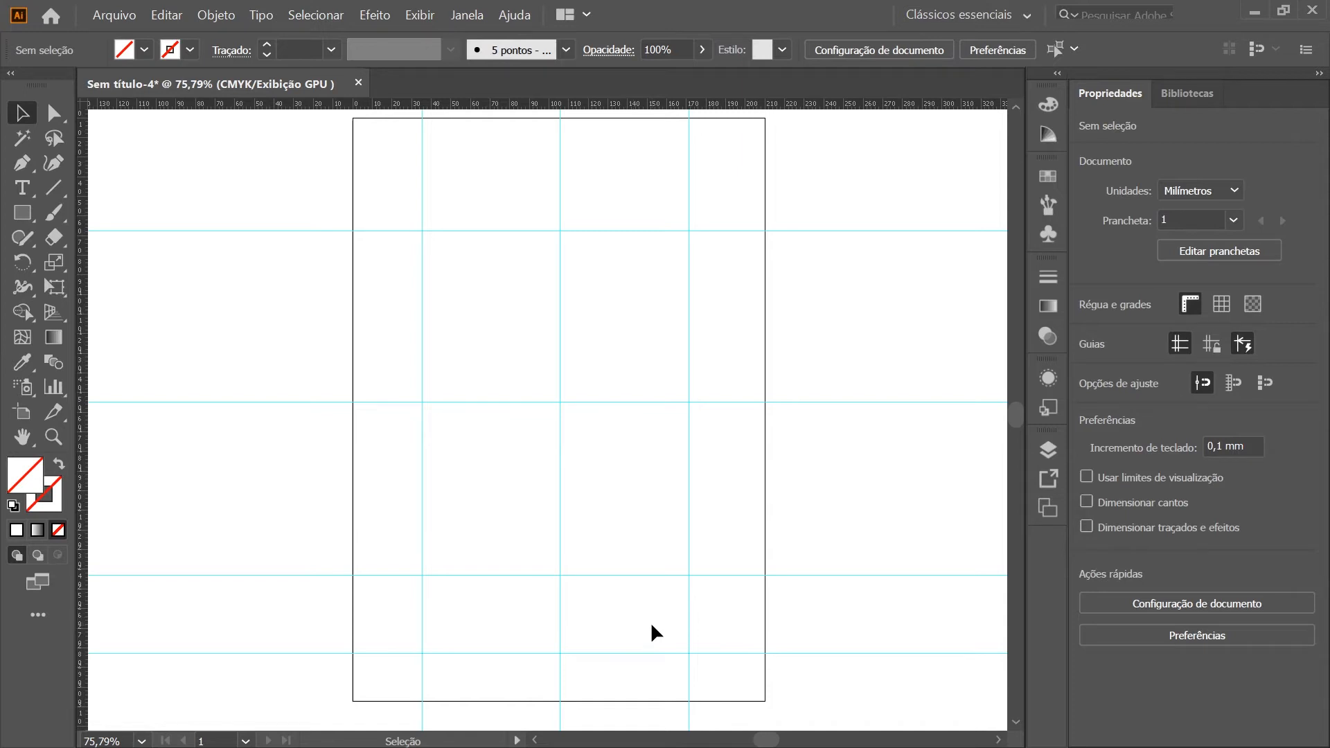
Select individual guides and then all guides together, and clear the selection
left_click(687, 289)
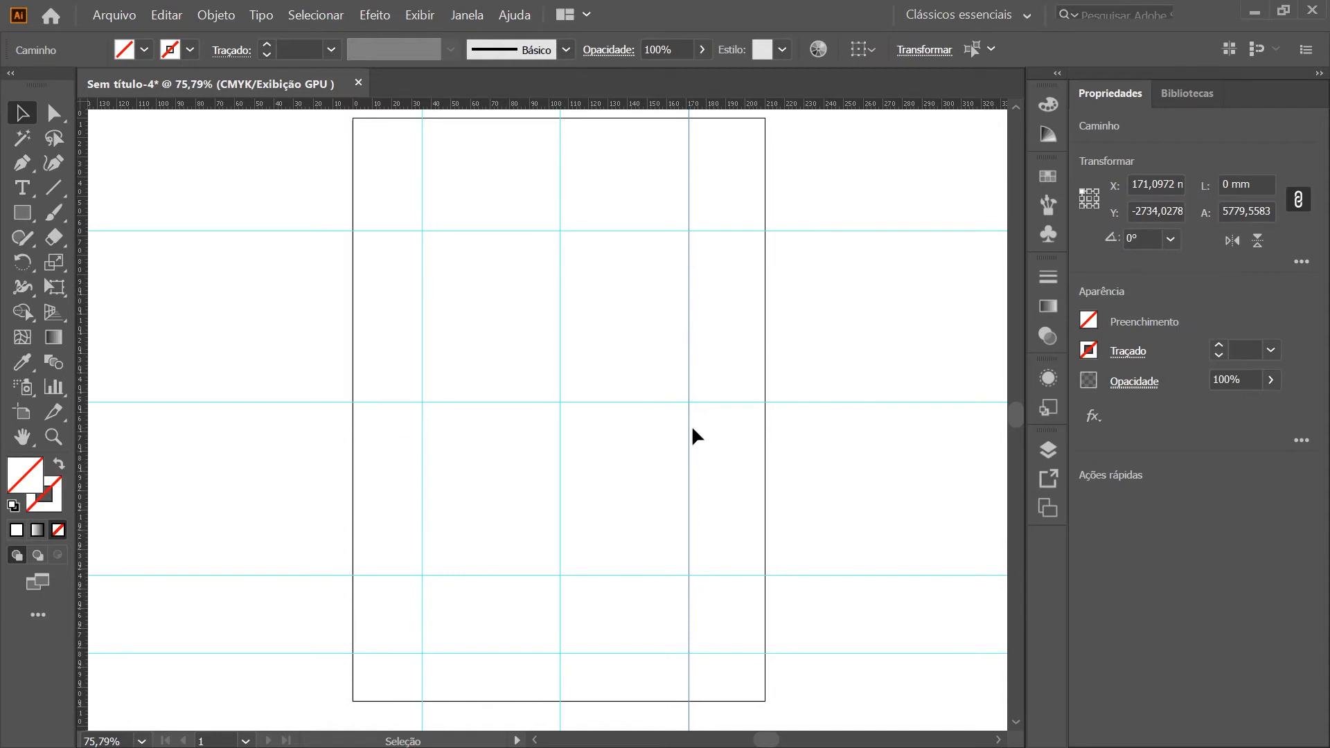
left_click(655, 443)
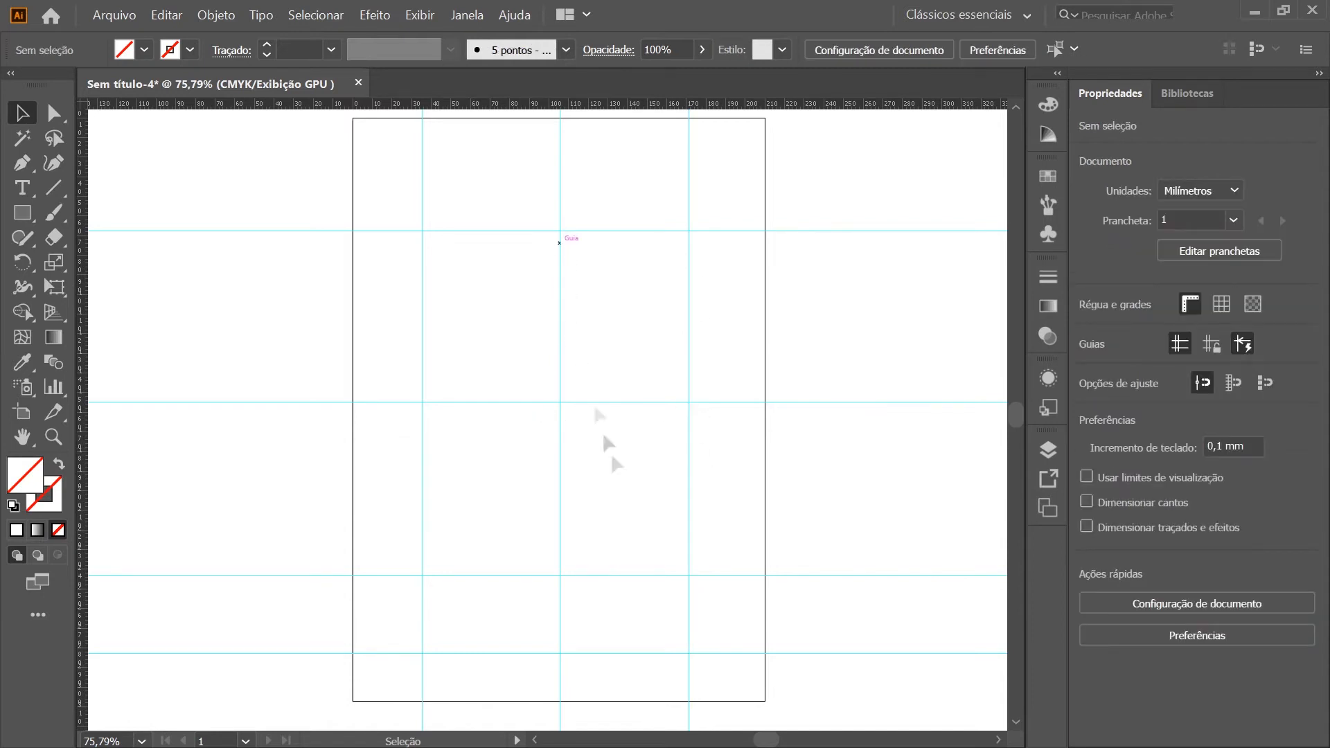
left_click(653, 403)
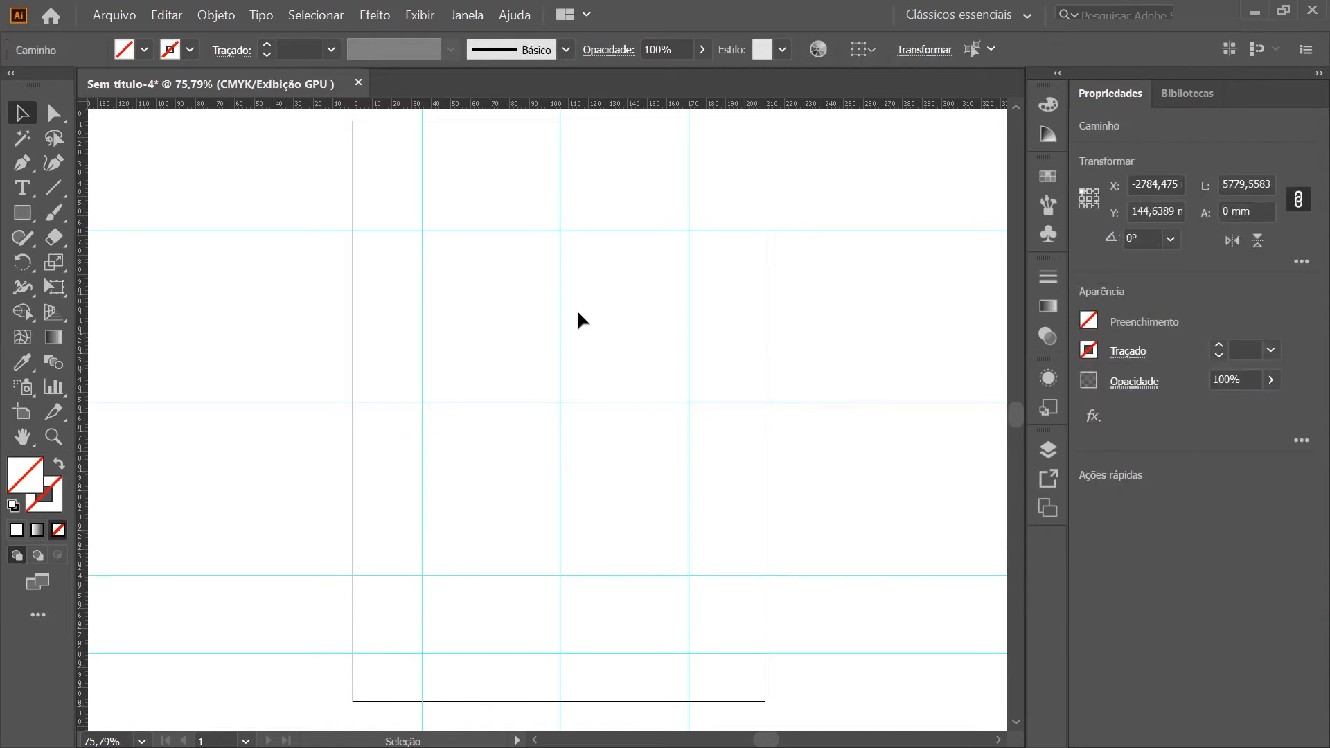
left_click(559, 289)
left_click_drag(622, 341, 385, 212)
left_click_drag(316, 149, 837, 684)
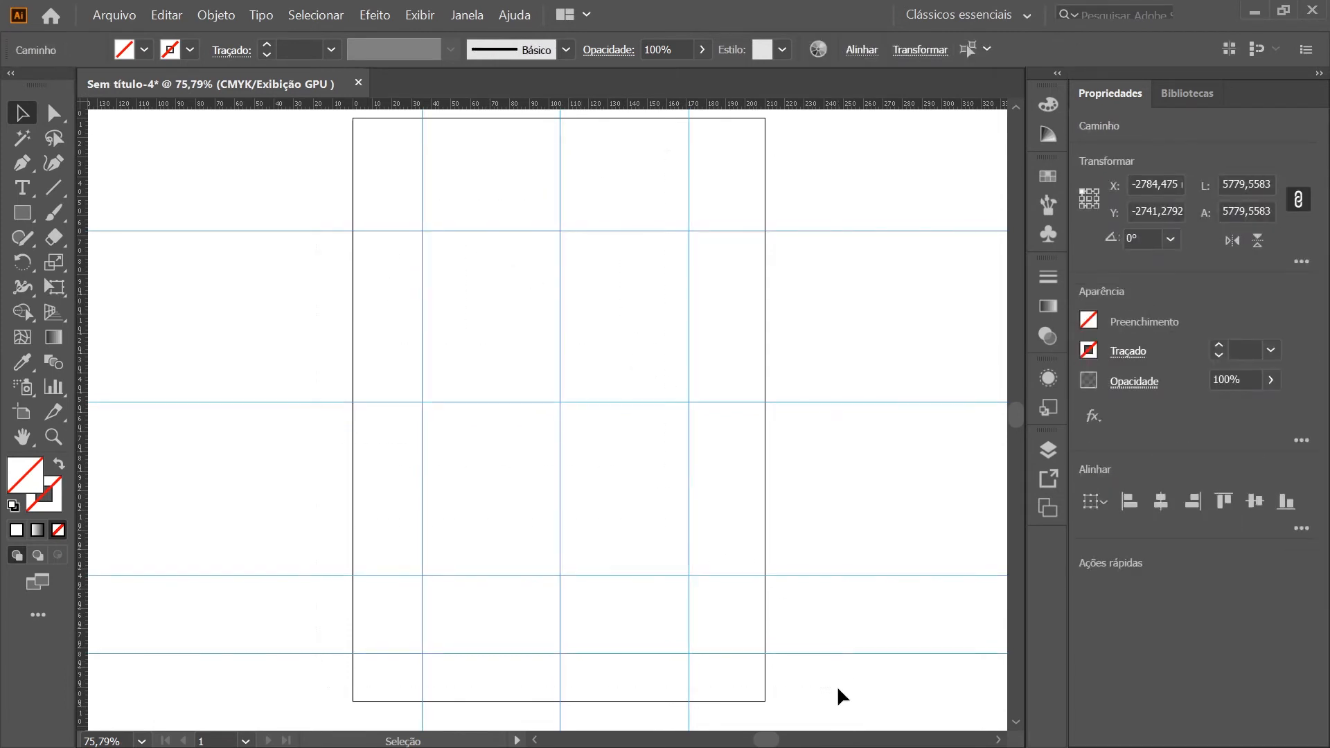
left_click(805, 429)
left_click_drag(764, 277, 669, 205)
left_click_drag(629, 304, 532, 443)
left_click(641, 305)
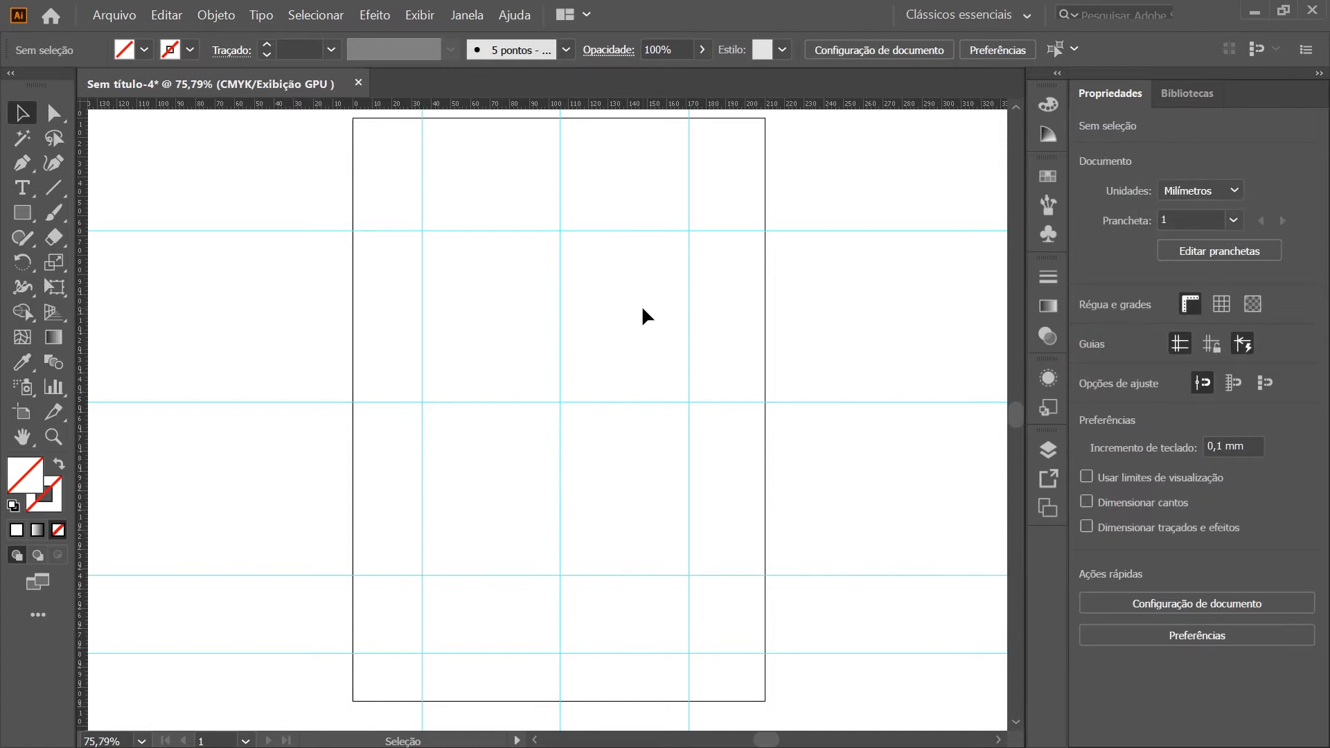
left_click_drag(641, 304, 456, 486)
left_click(654, 338)
Lock all guides in the document
left_click(420, 15)
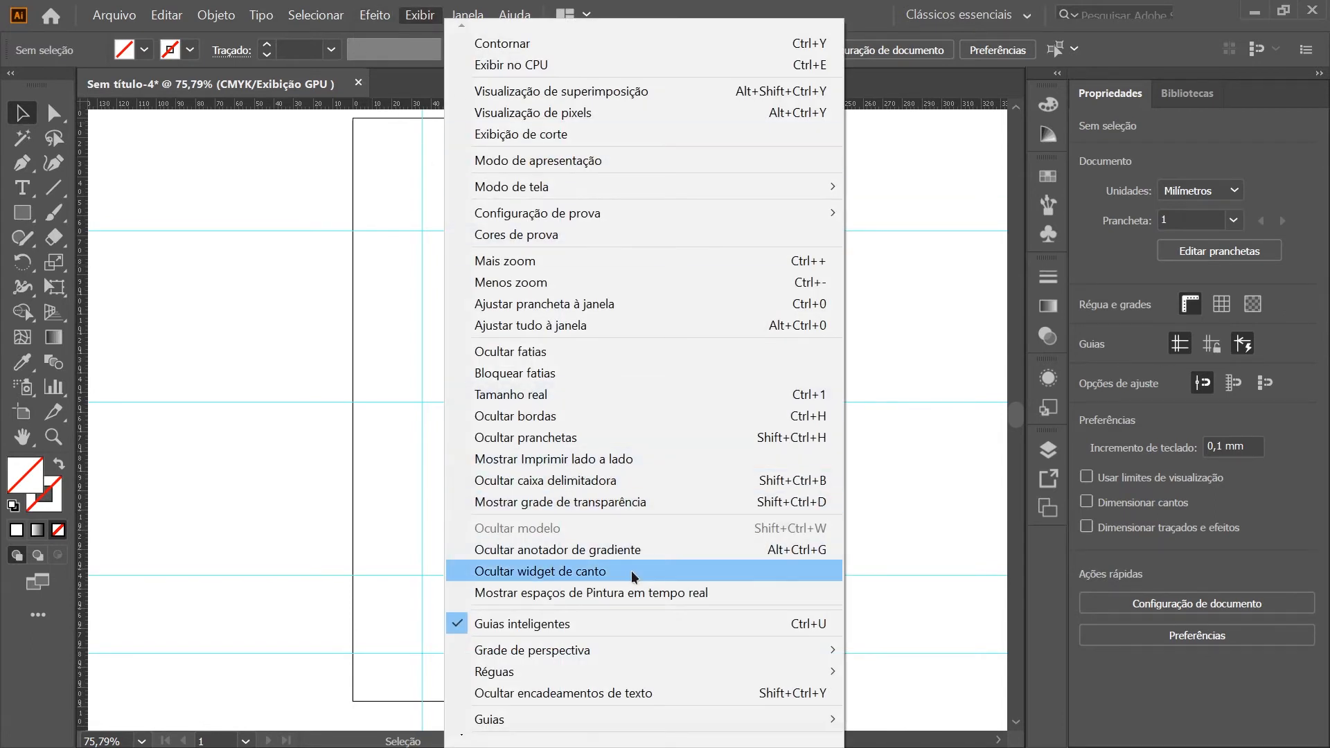
mouse_move(547, 723)
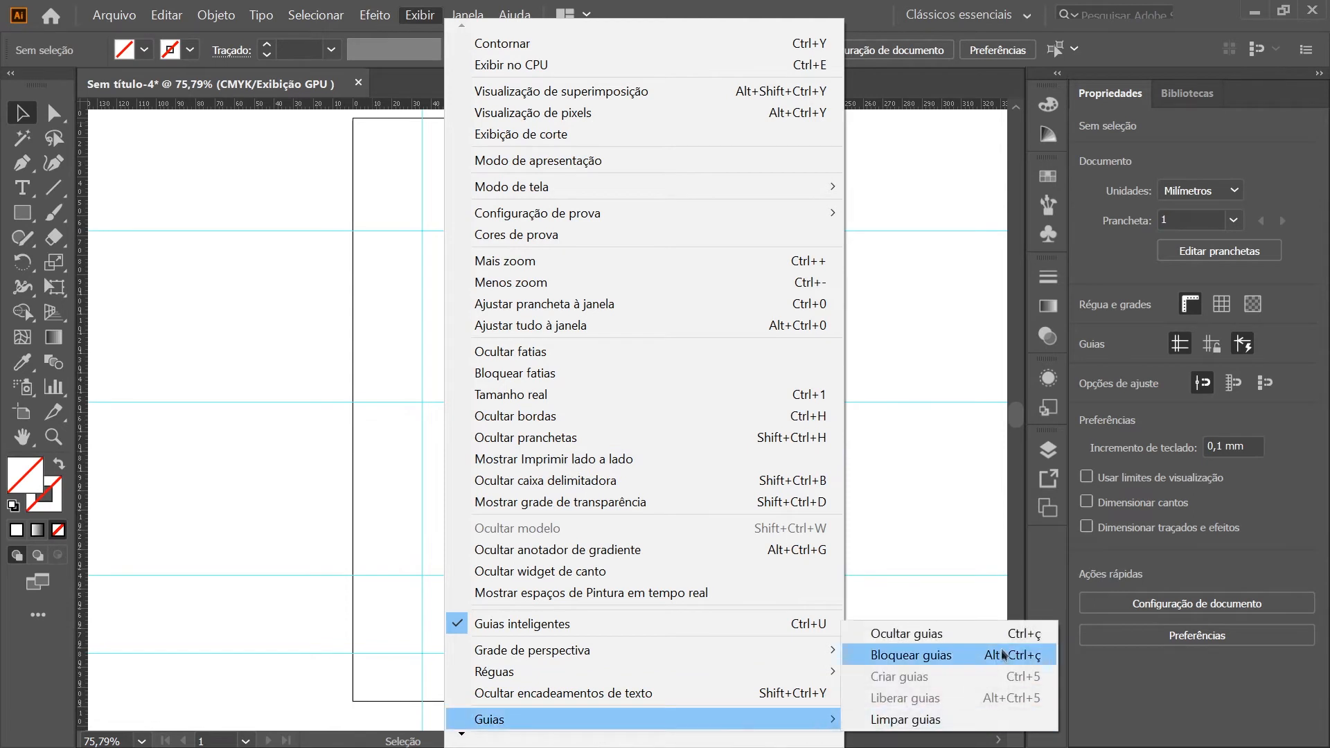
left_click(895, 658)
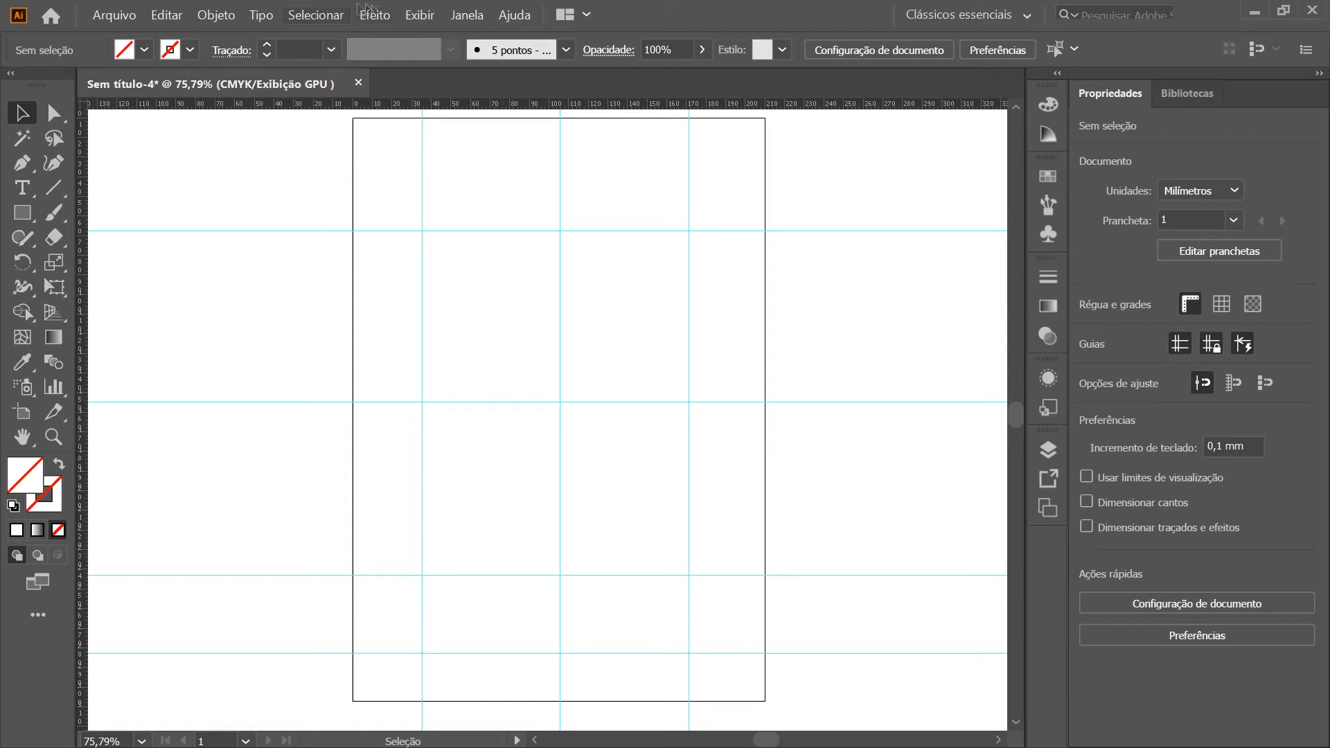
Hide all guides and show them again
left_click(420, 16)
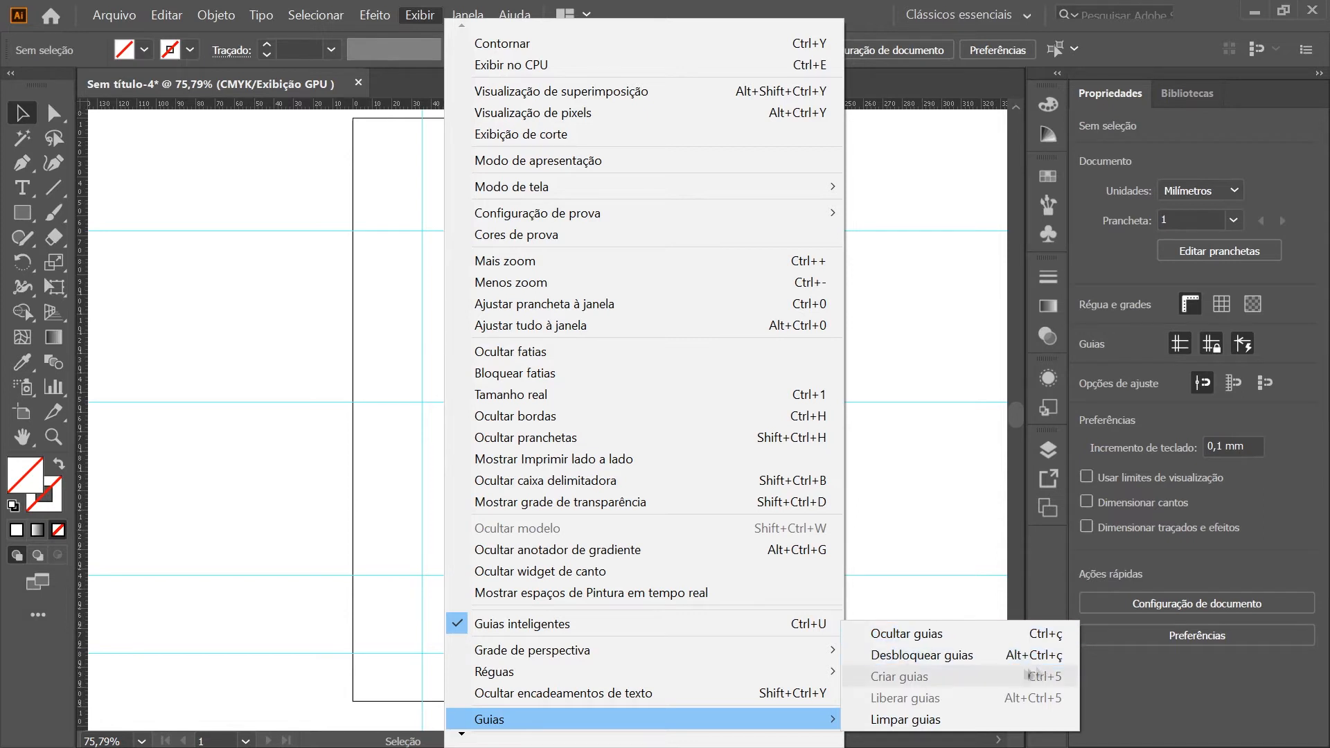
left_click(904, 332)
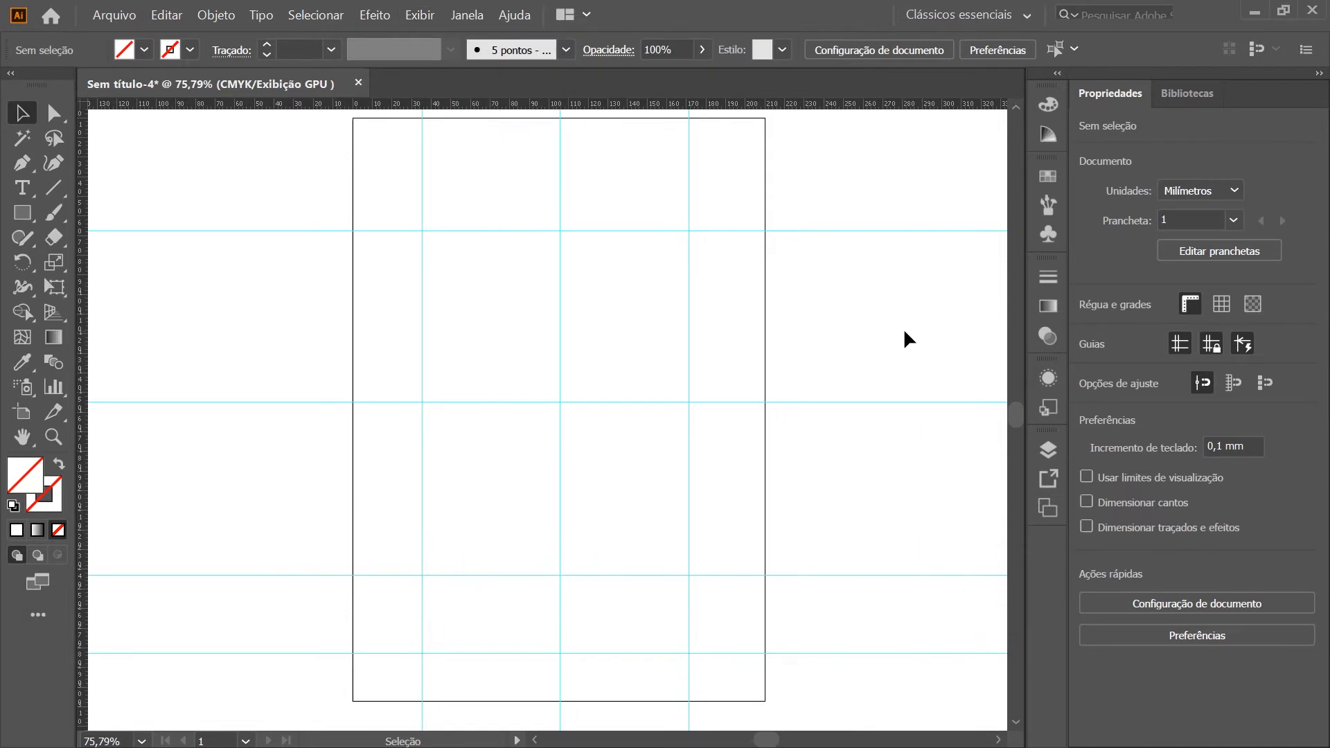
key("ctrl+semicolon")
key("ctrl+semicolon")
Unlock the guides and move the rightmost vertical guide to about 181 mm, then clear the selection
left_click_drag(877, 334, 538, 284)
key("ctrl+alt+semicolon")
left_click_drag(682, 279, 582, 290)
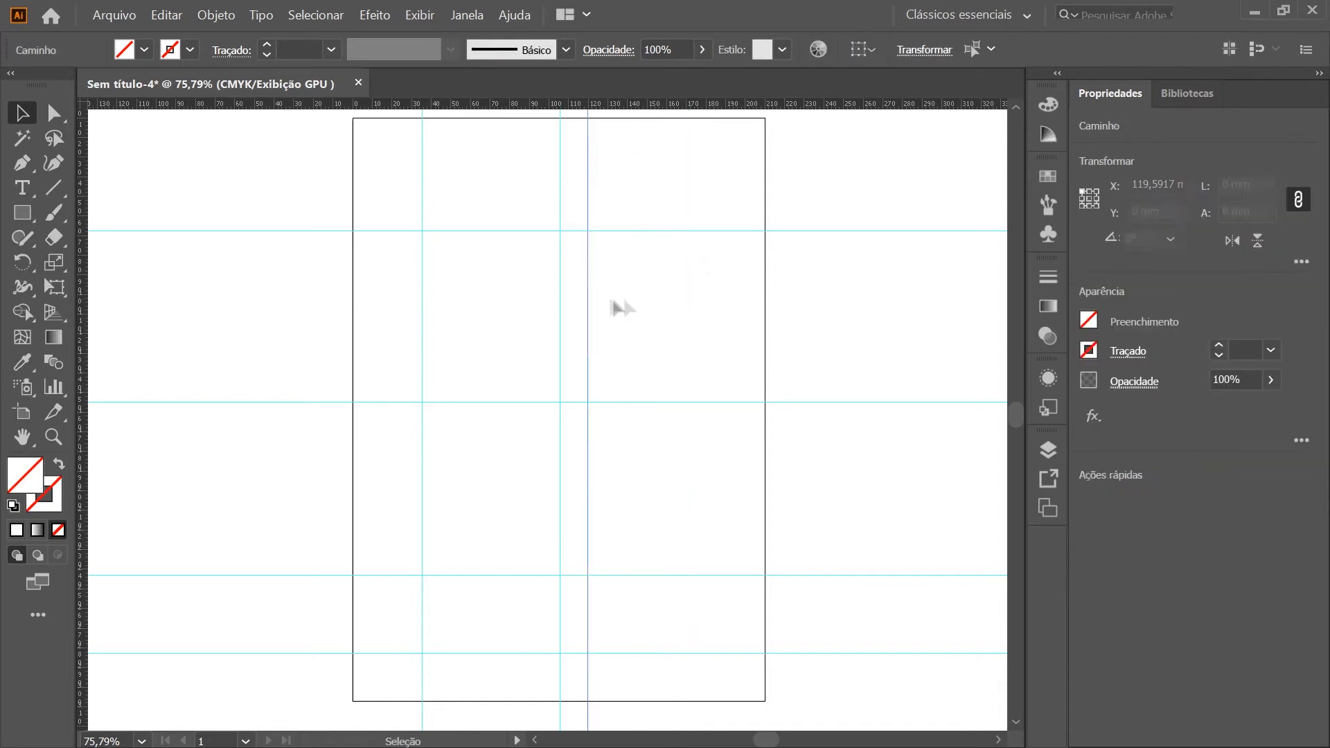
left_click(709, 309)
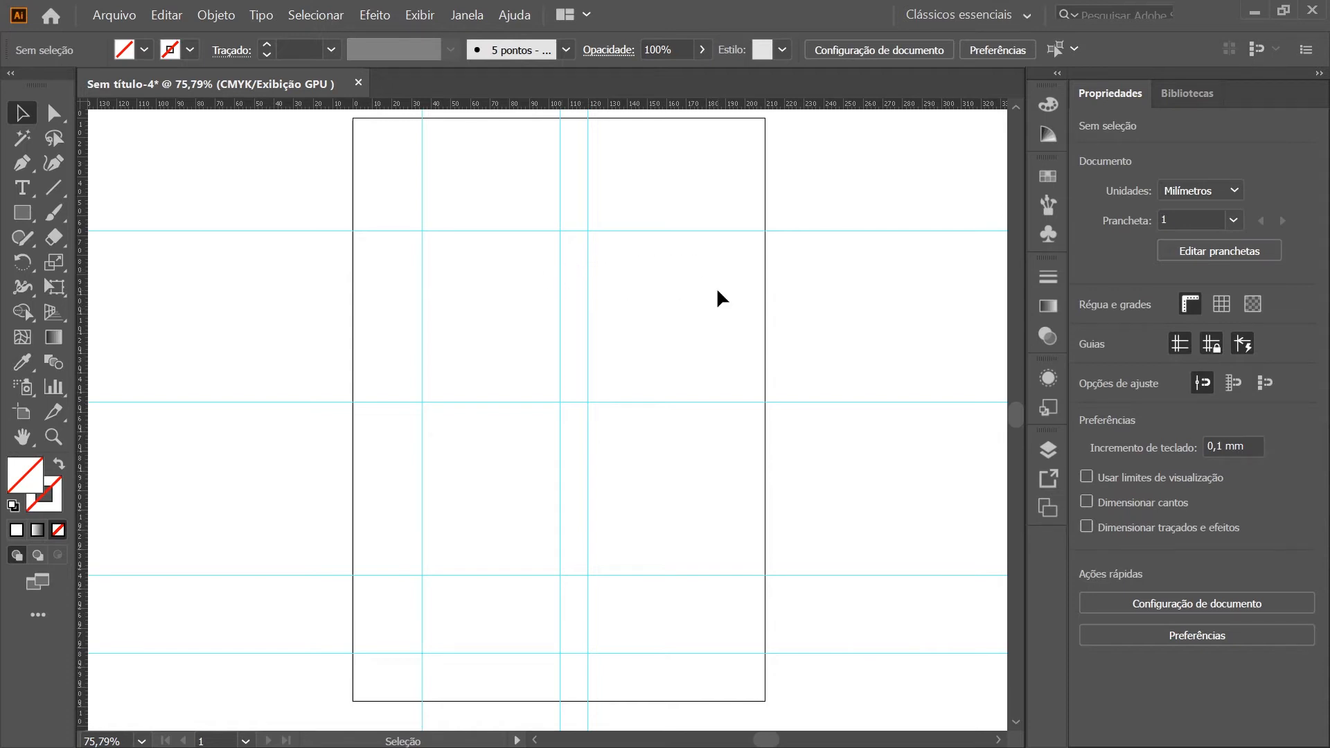
left_click_drag(588, 289, 708, 305)
left_click_drag(317, 161, 829, 622)
left_click(665, 351)
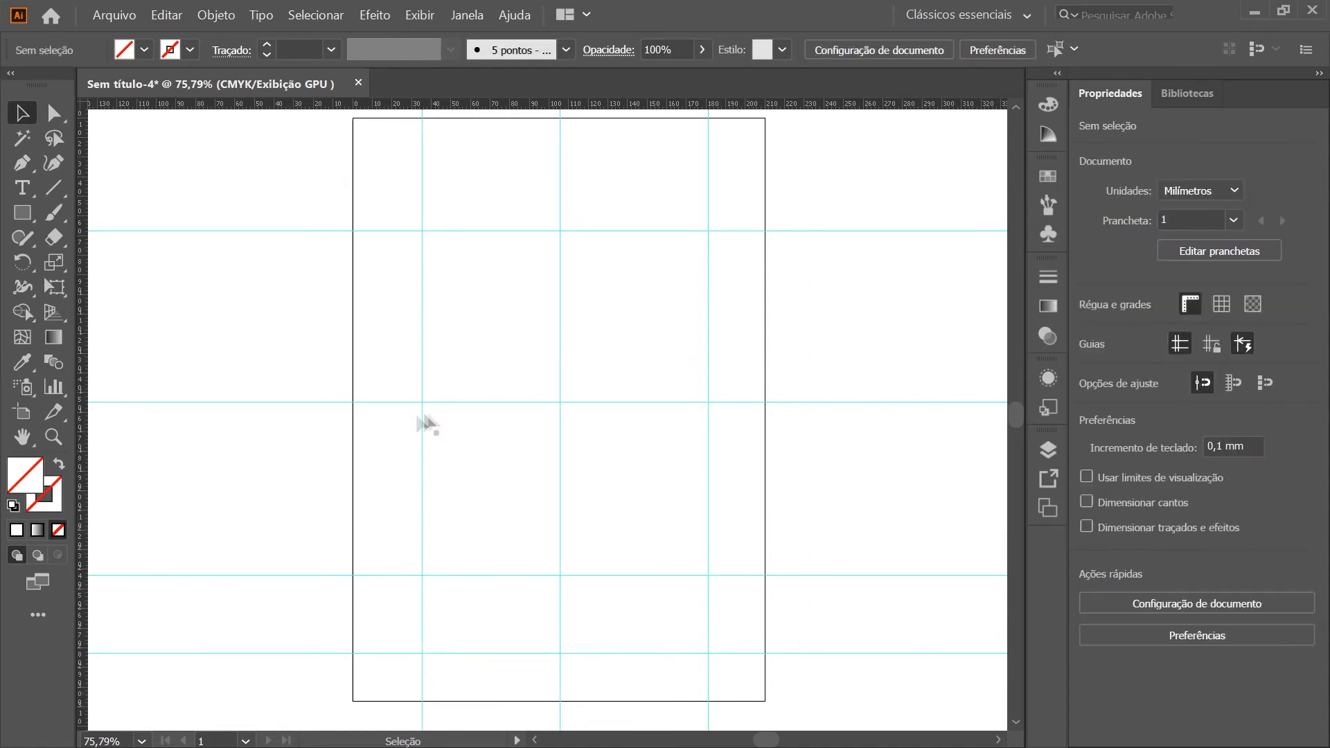
Draw a rectangle about 70 by 87 mm snapped to the guides in the upper-left grid cell and give it a black fill
left_click(22, 211)
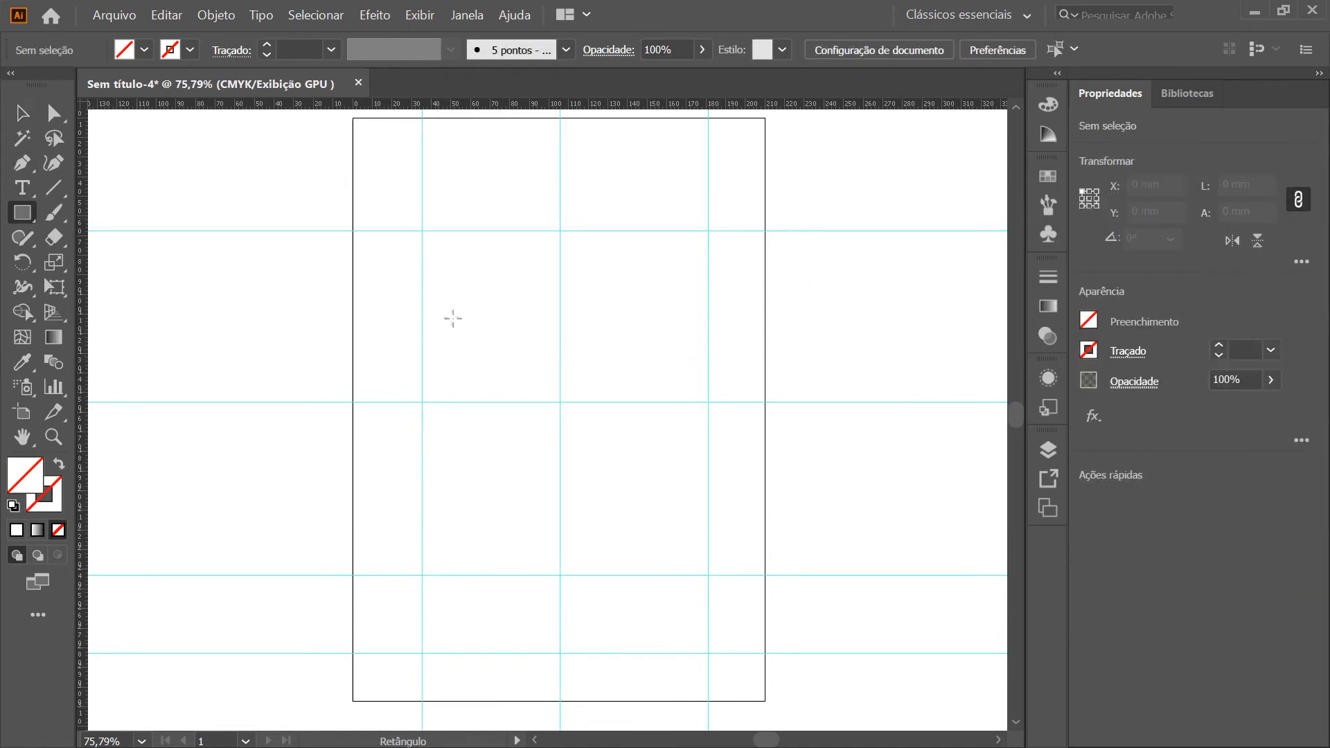
left_click_drag(520, 273, 421, 230)
left_click_drag(519, 270, 559, 402)
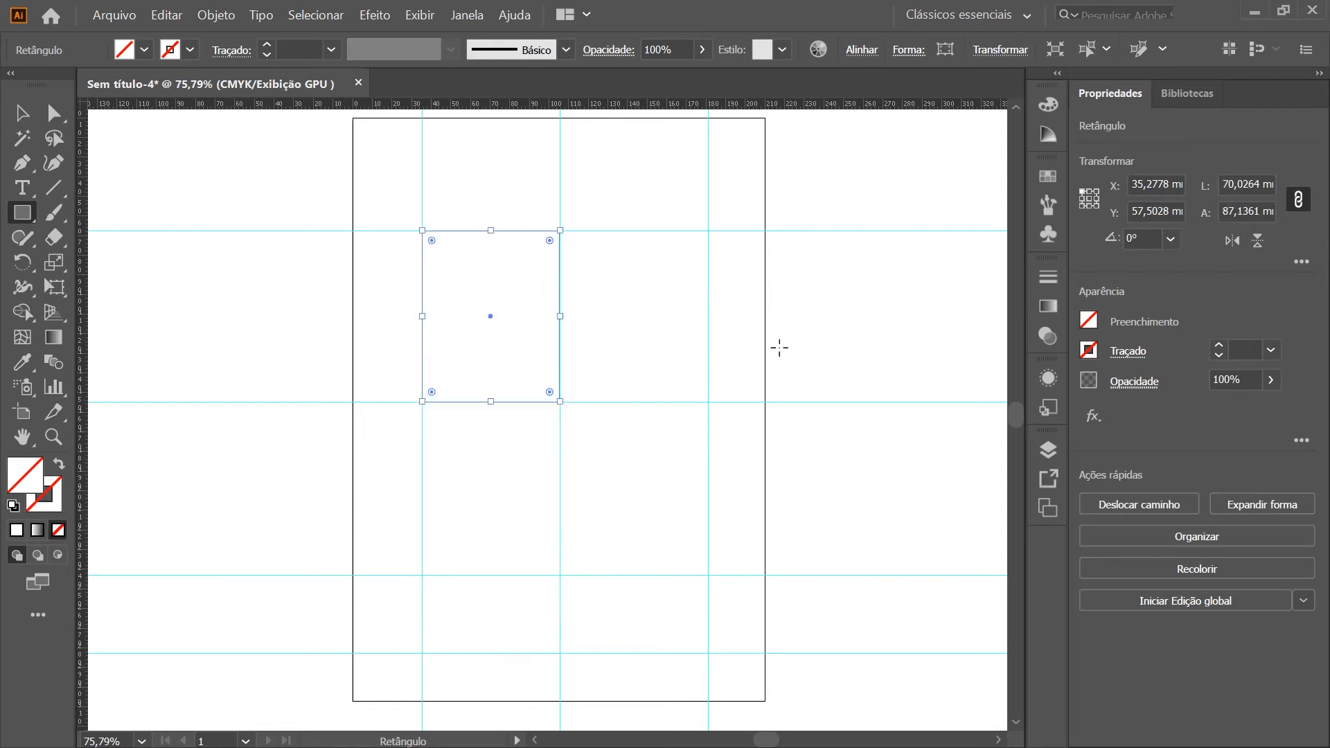
key("d")
key("shift+x")
key("v")
left_click(524, 590)
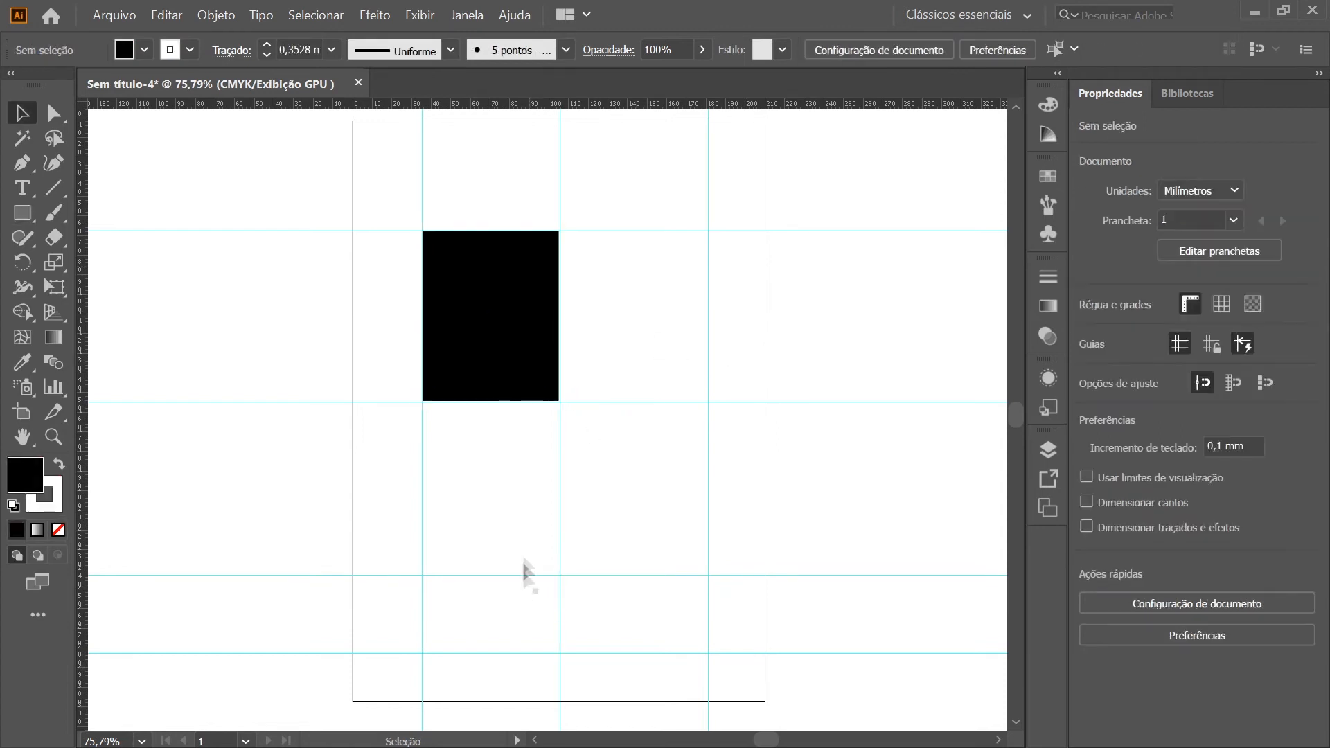
Delete the black rectangle from the guide grid
left_click(521, 332)
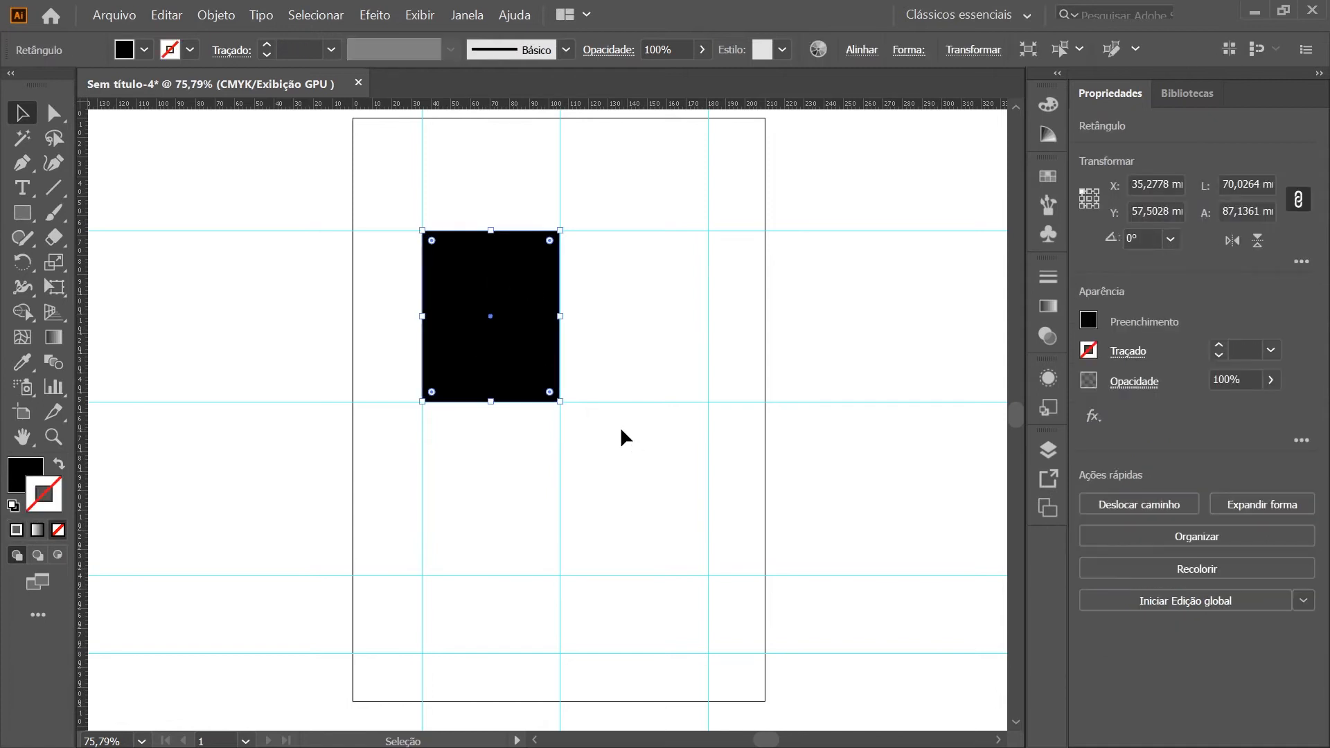
left_click(621, 429)
left_click(490, 322)
key("Delete")
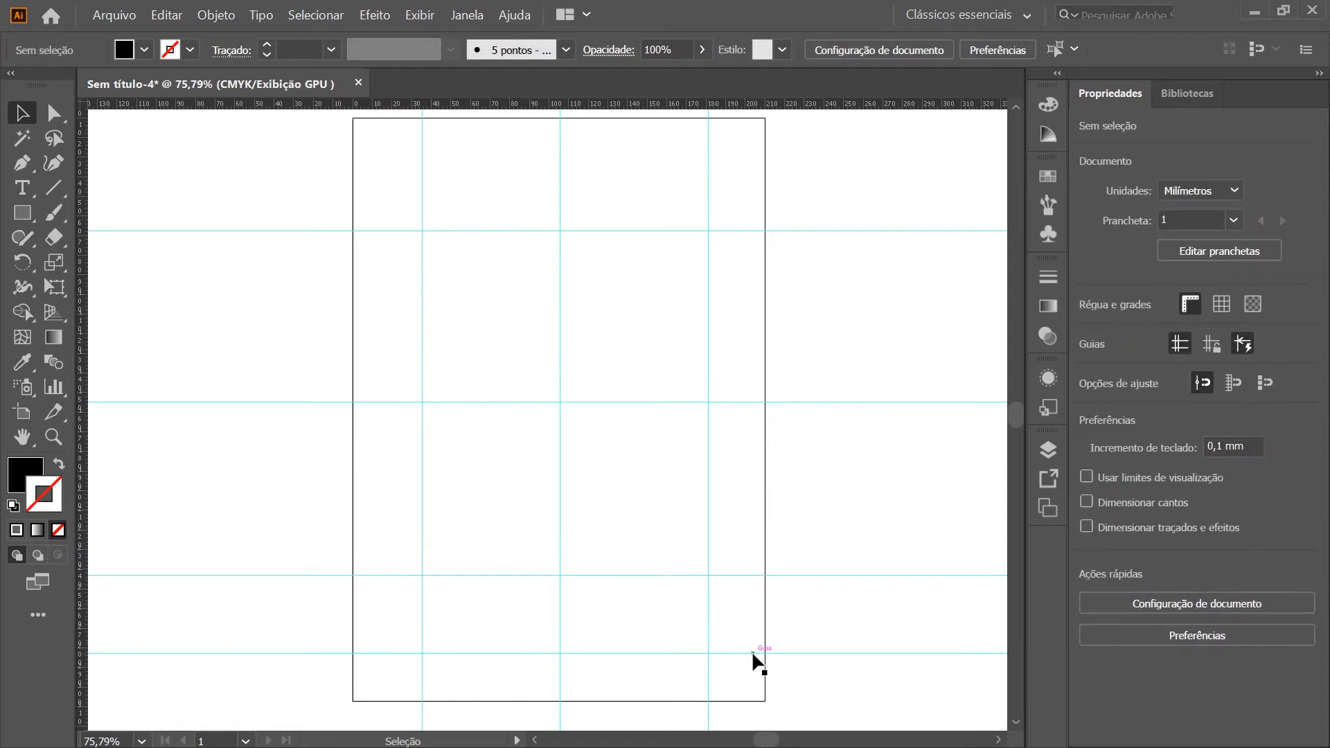
Delete the uppermost horizontal guide
key("ctrl+a")
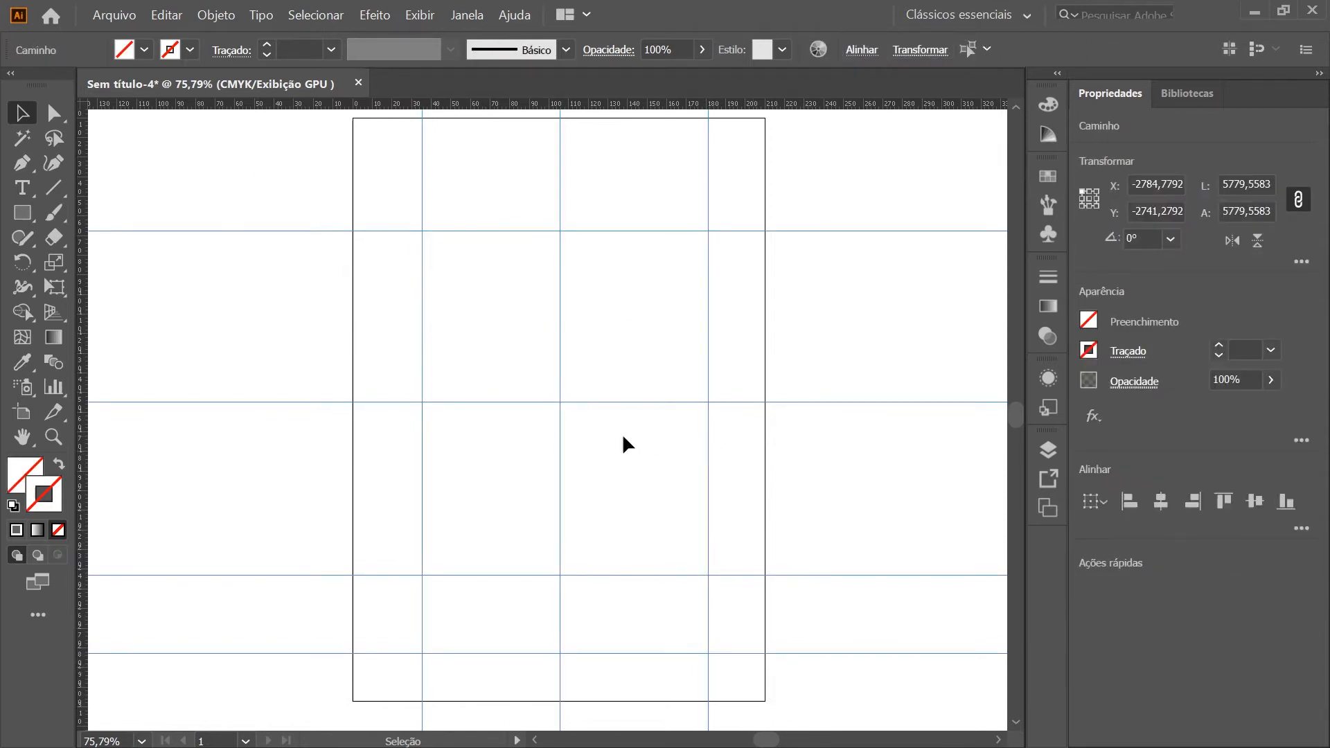
left_click(633, 306)
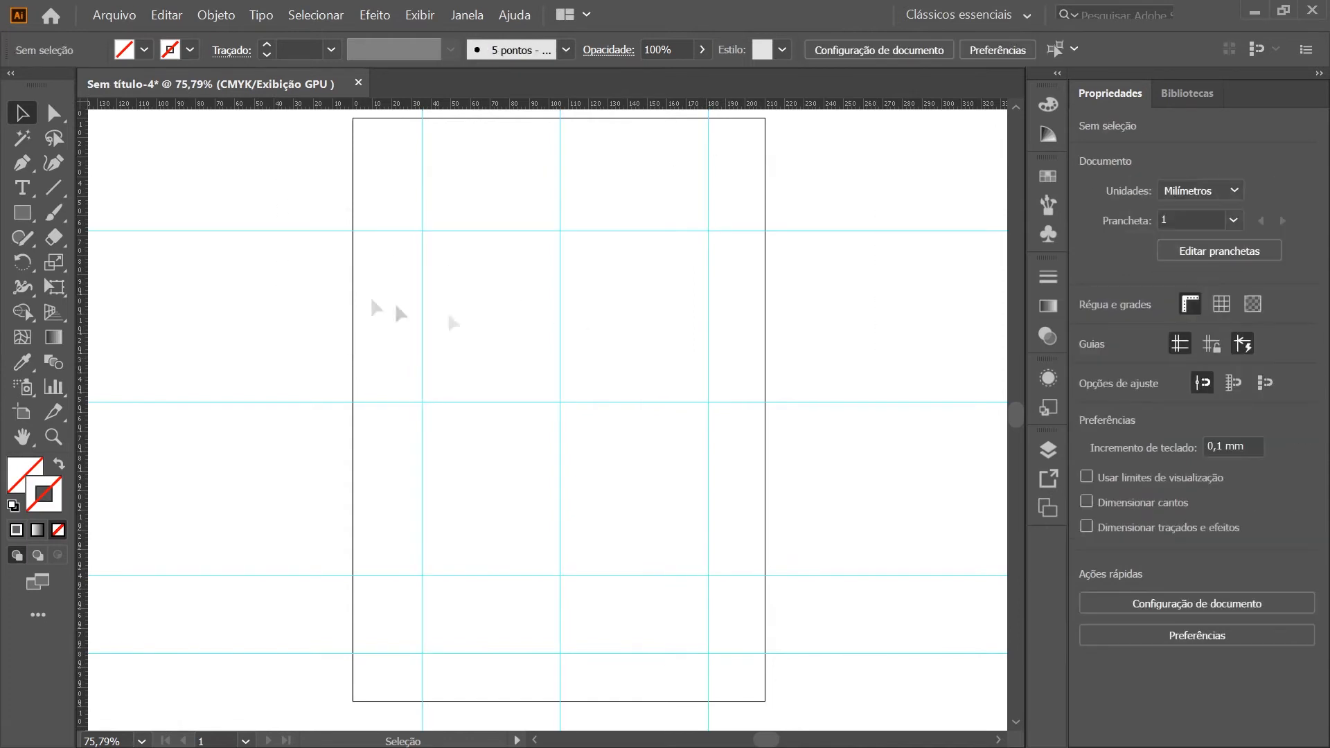
left_click(408, 230)
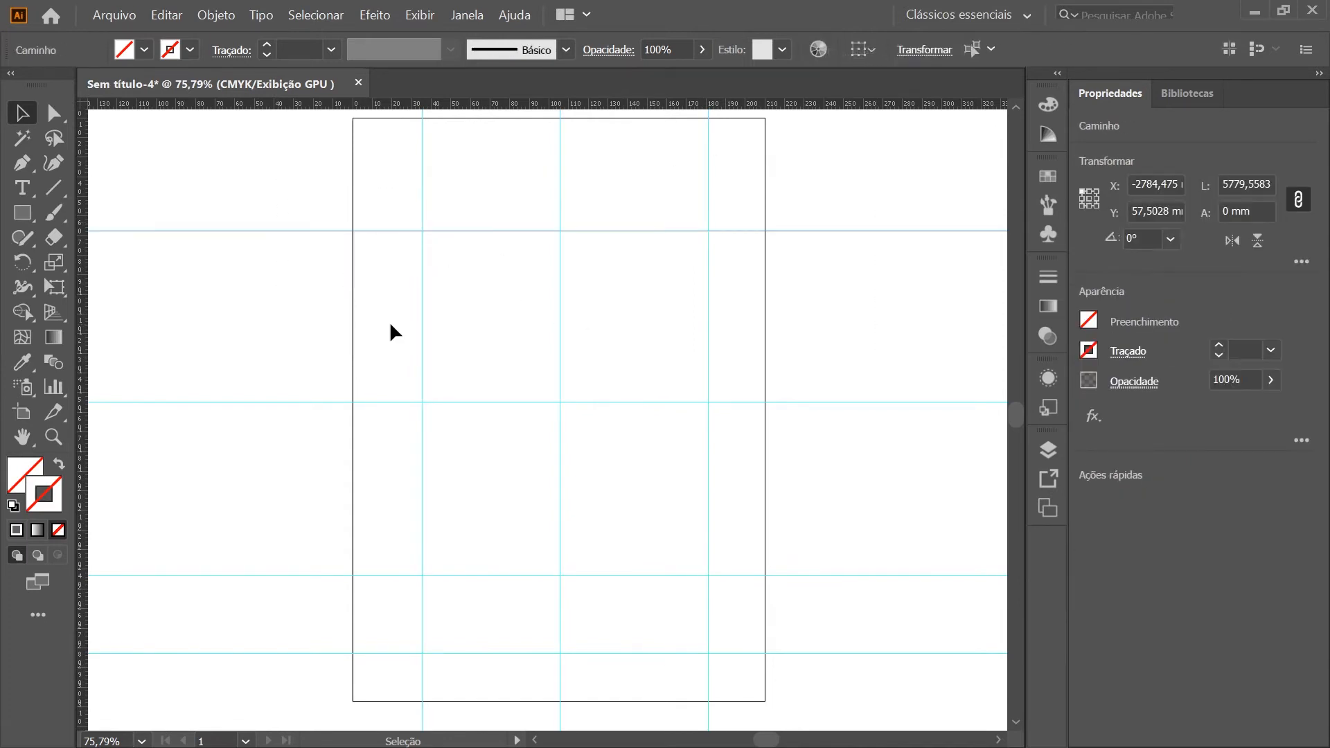
key("Delete")
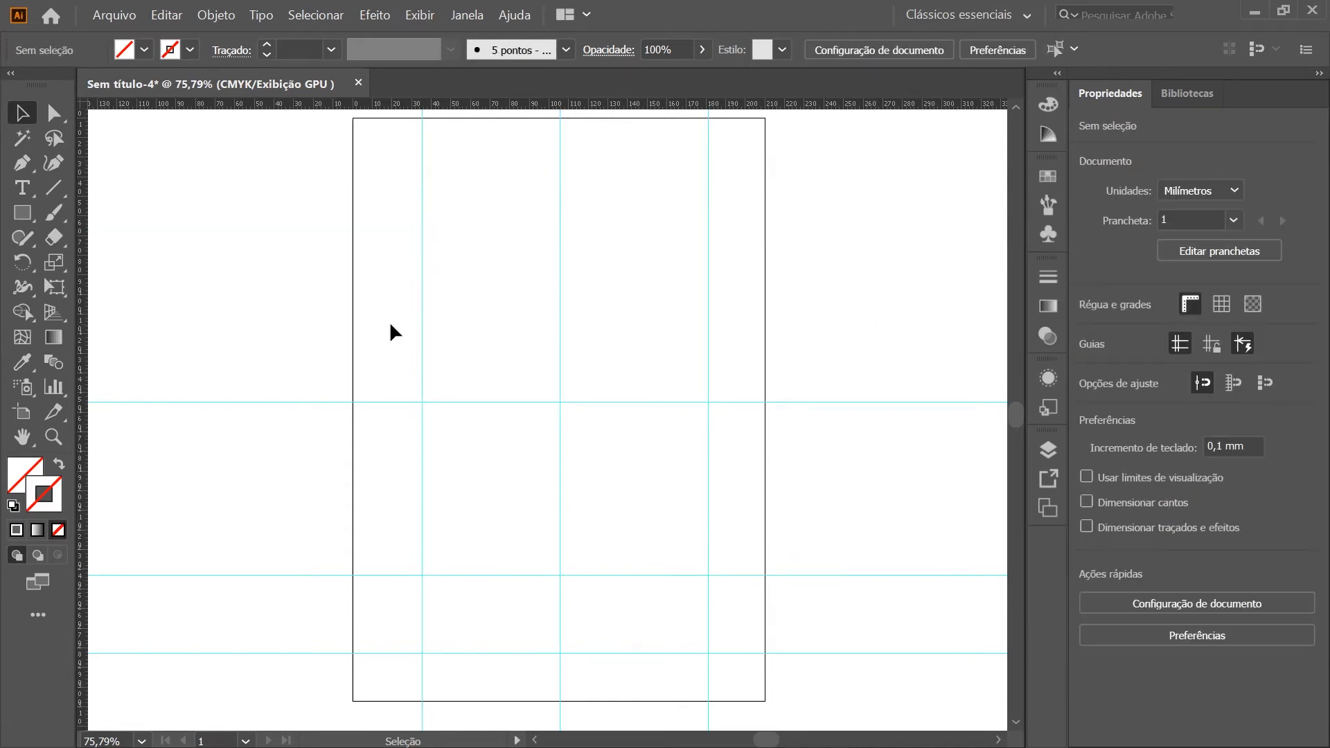
Remove the three vertical guides and the three remaining horizontal guides by moving them back onto the rulers
left_click(421, 124)
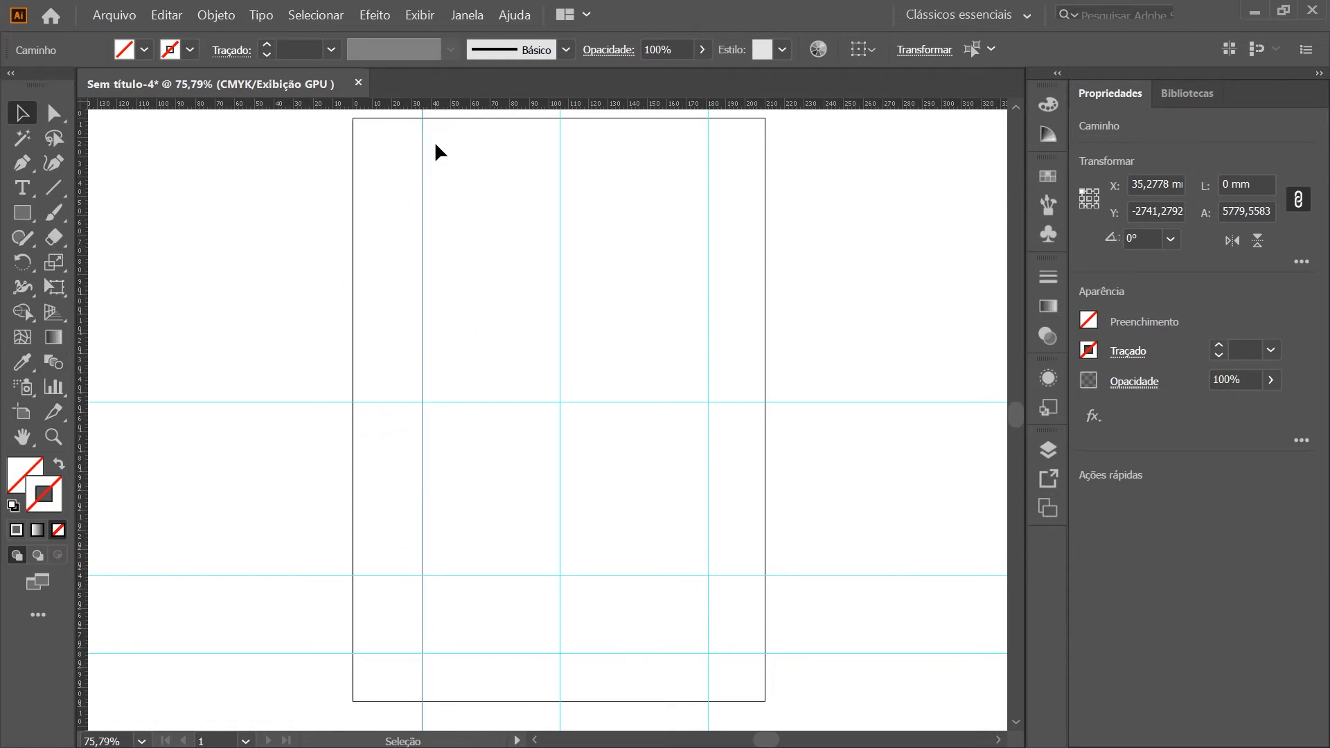
left_click_drag(426, 126, 426, 103)
scroll(444, 225, "down", 1)
left_click_drag(560, 122, 562, 106)
left_click_drag(708, 128, 709, 104)
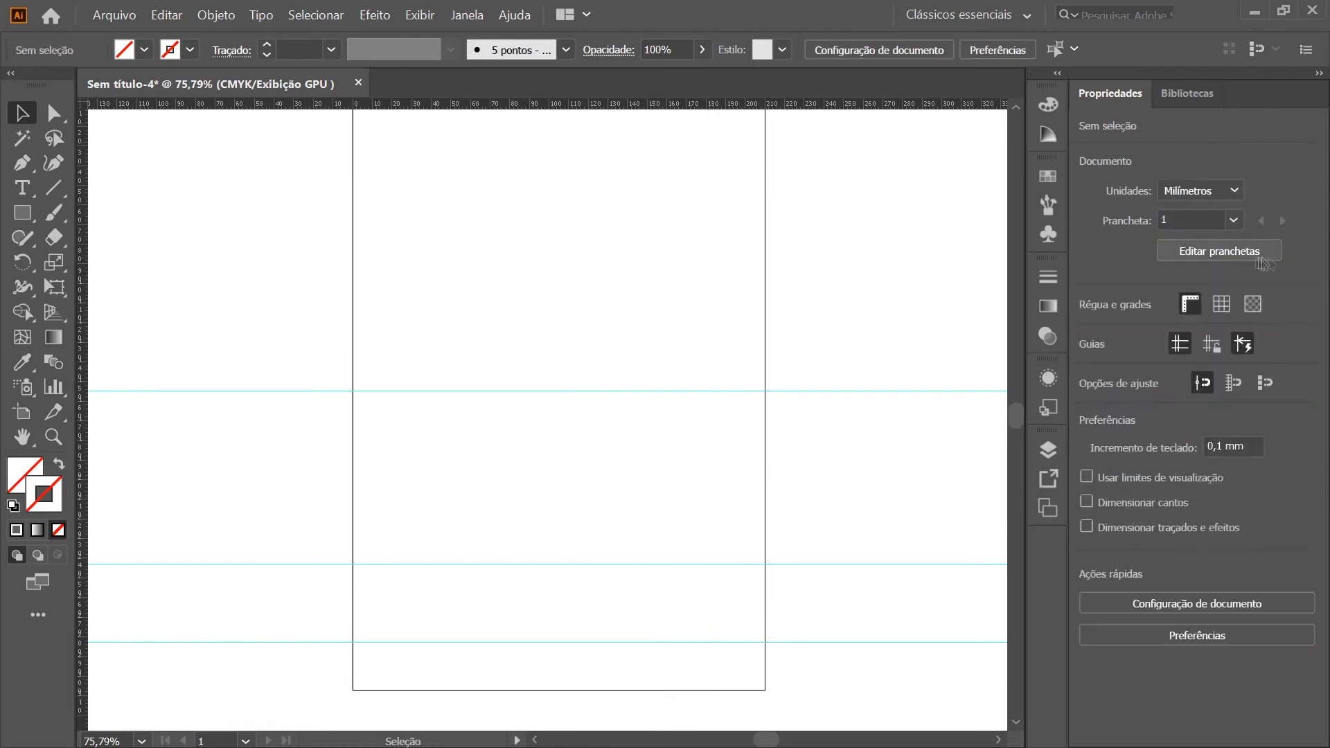
left_click_drag(261, 322, 219, 701)
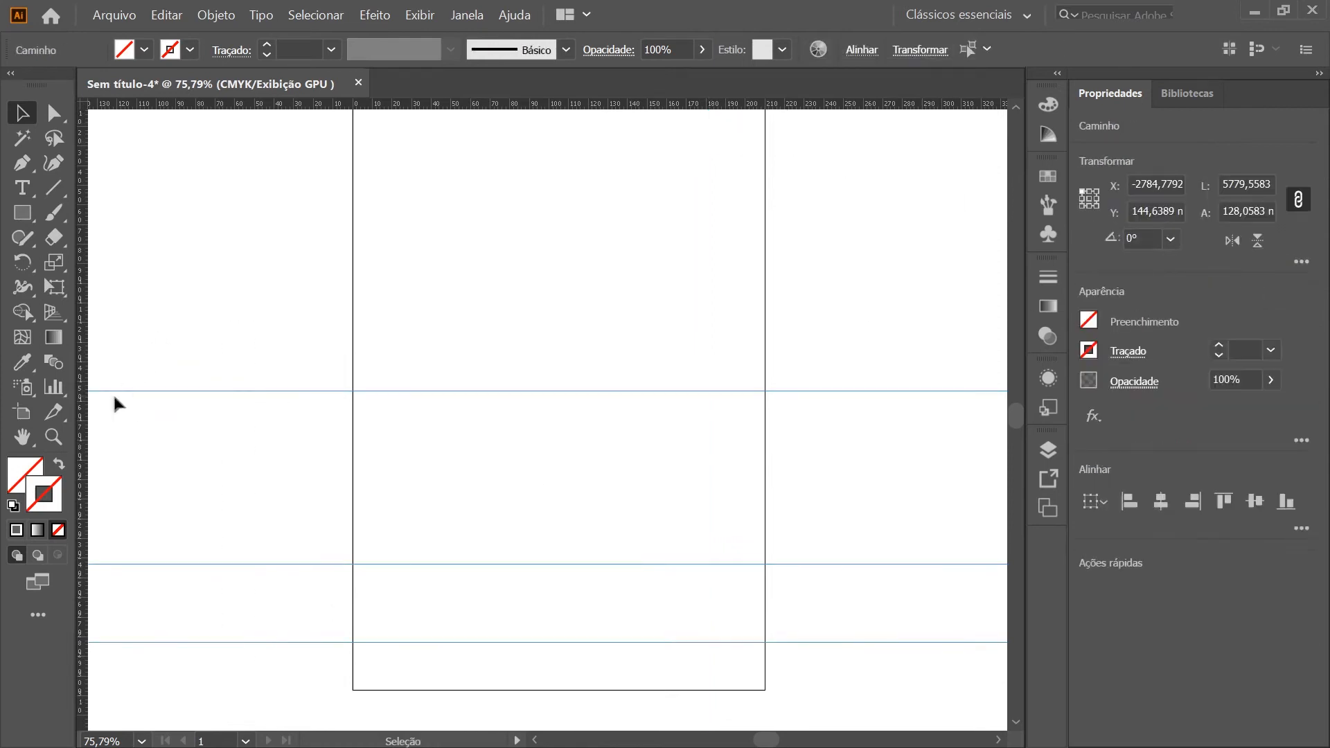
left_click_drag(99, 391, 82, 394)
Look over the empty artboard at full-page view and then more closely at 150% zoom
scroll(590, 571, "up", 8)
scroll(294, 357, "down", 4)
scroll(323, 378, "right", 3)
scroll(388, 388, "down", 5)
scroll(547, 415, "up", 3)
scroll(570, 427, "down", 1)
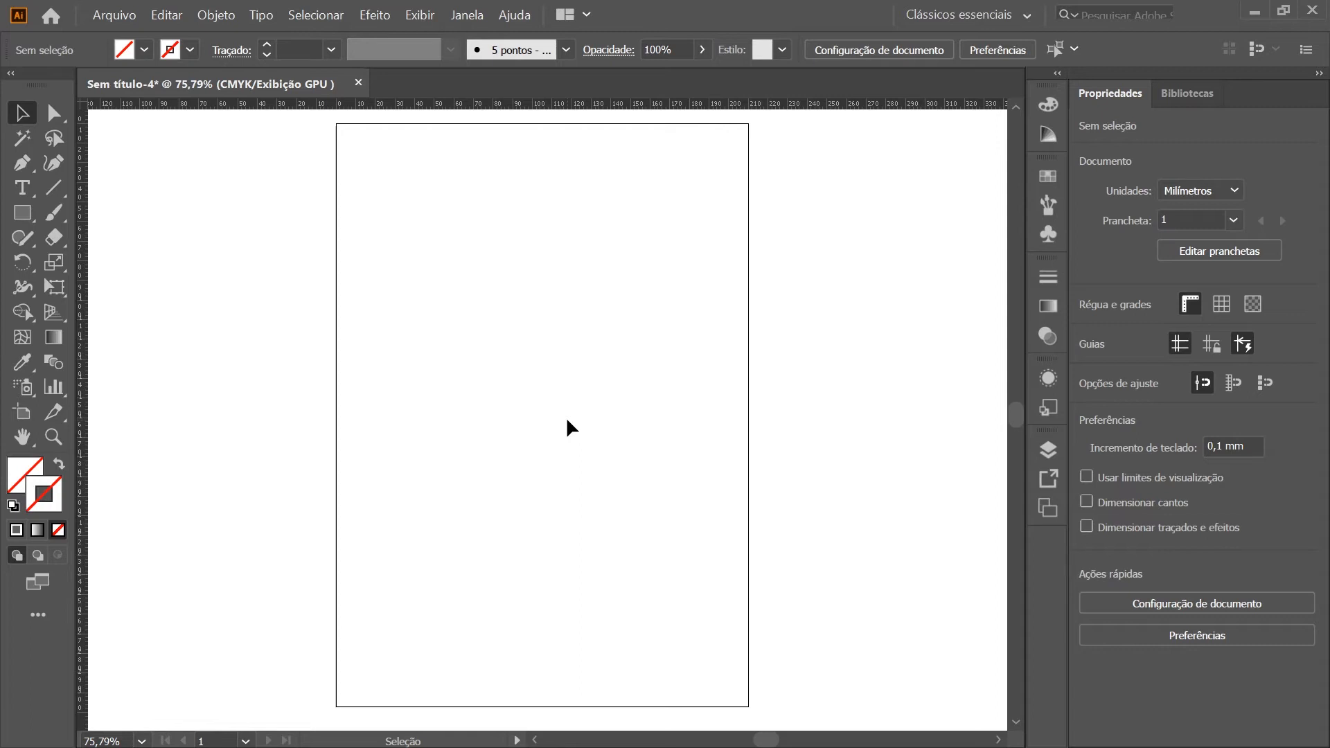
scroll(567, 426, "down", 1)
scroll(566, 426, "up", 2)
scroll(631, 483, "up", 1)
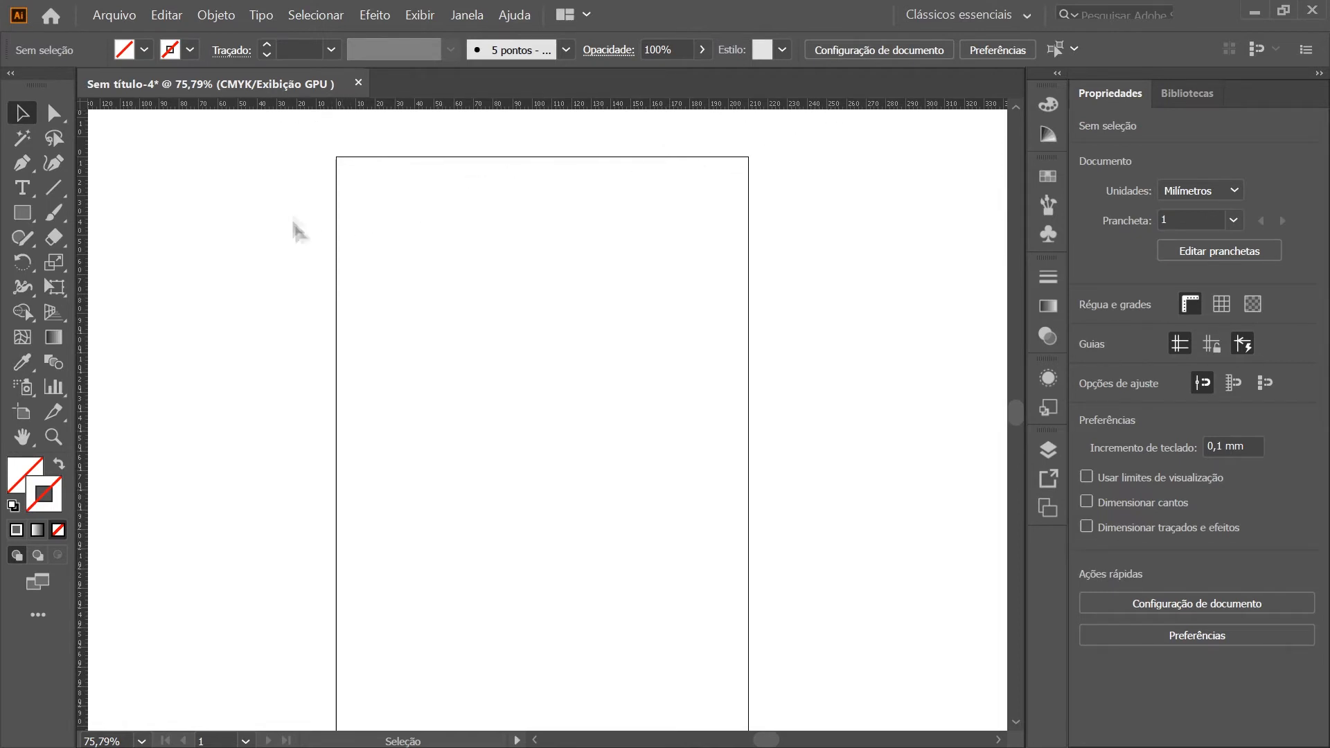
scroll(460, 141, "up", 2)
scroll(474, 259, "down", 4)
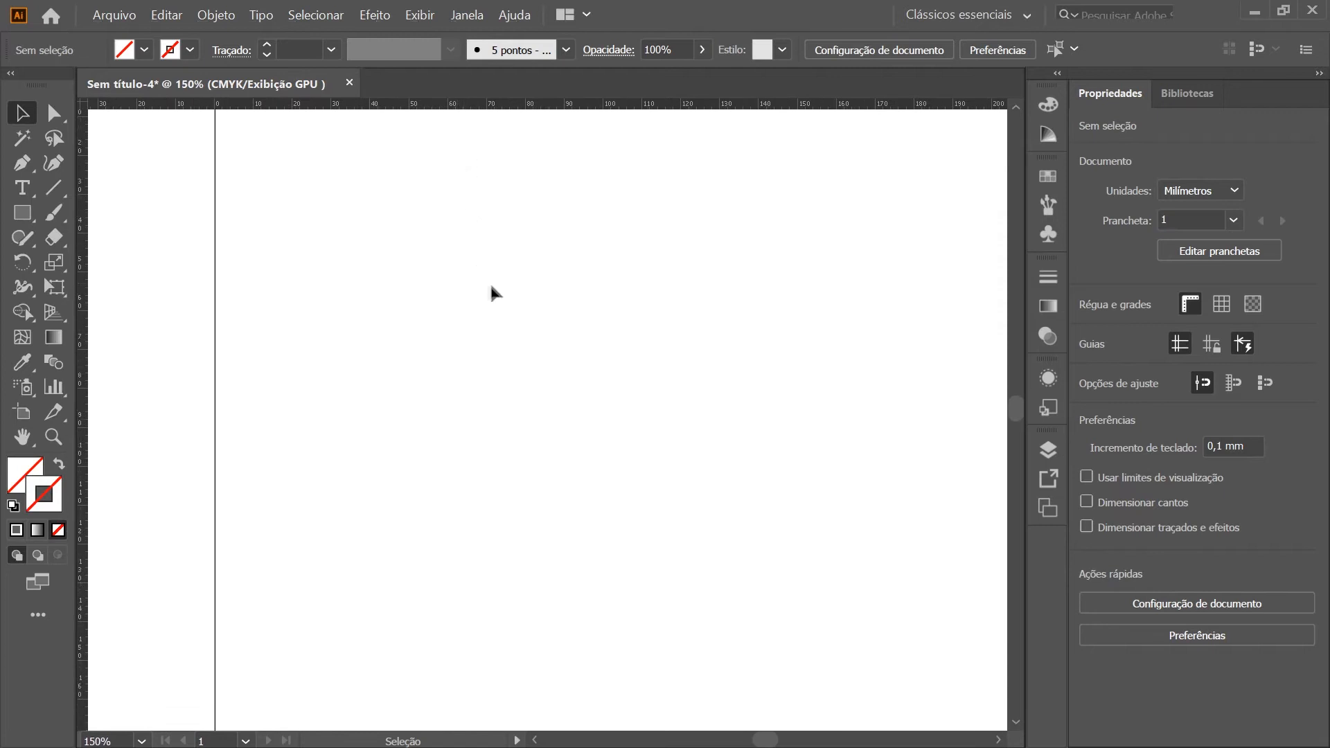
Inspect the artboard's side edges, bottom edge and upper corners at 150% zoom
left_click_drag(842, 352, 754, 347)
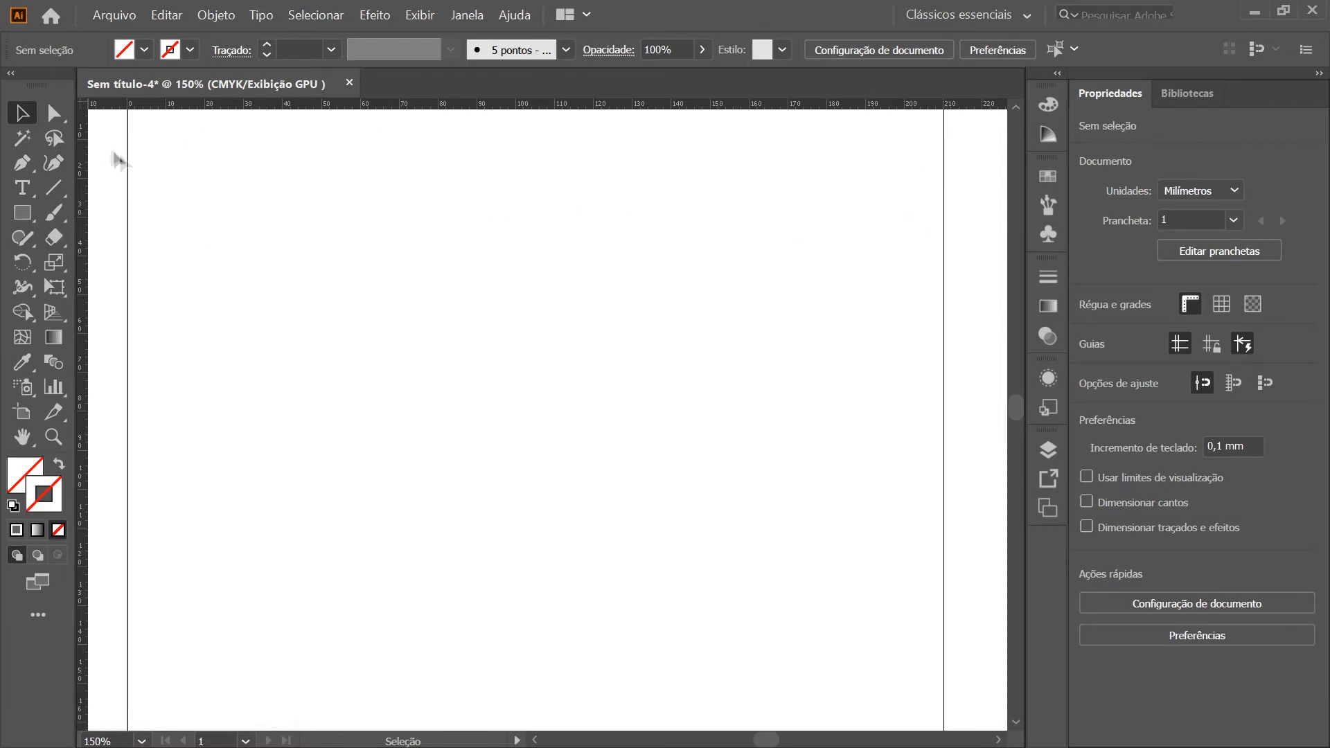
scroll(425, 437, "up", 3)
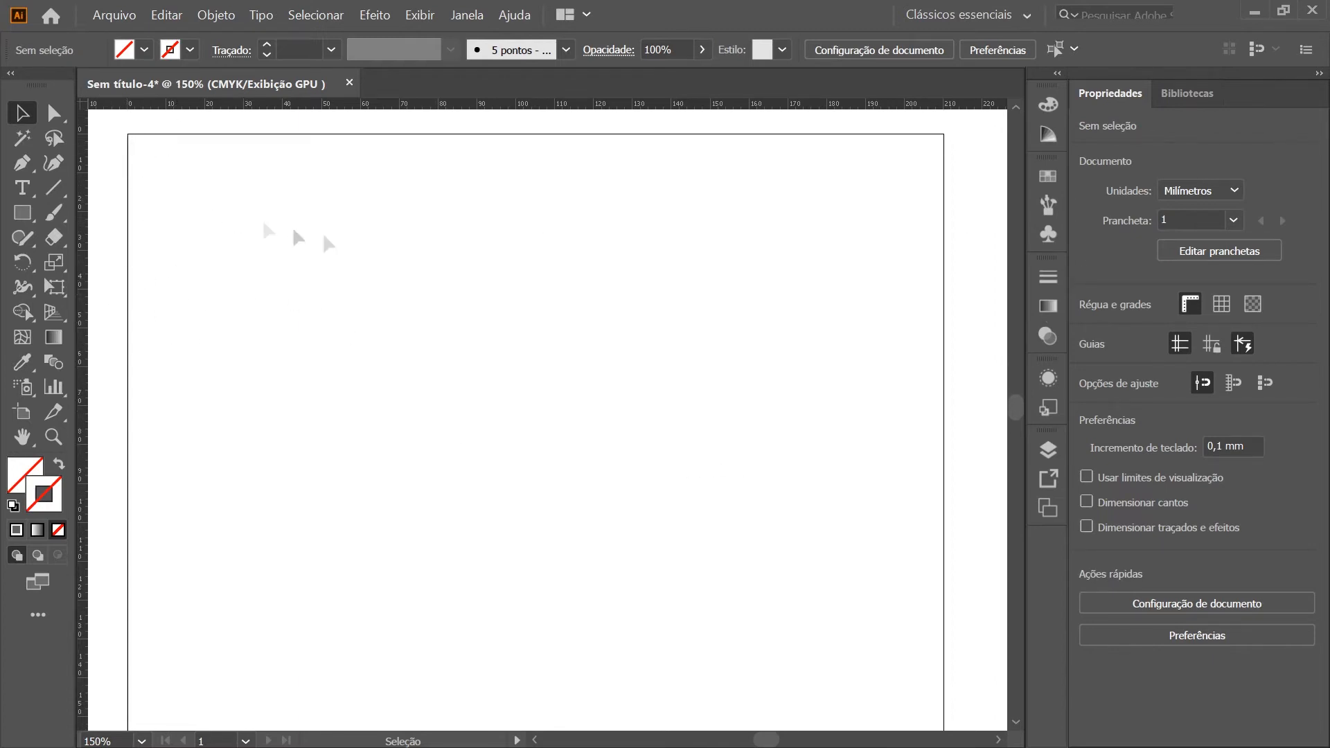
key("space")
left_click_drag(490, 421, 413, 390)
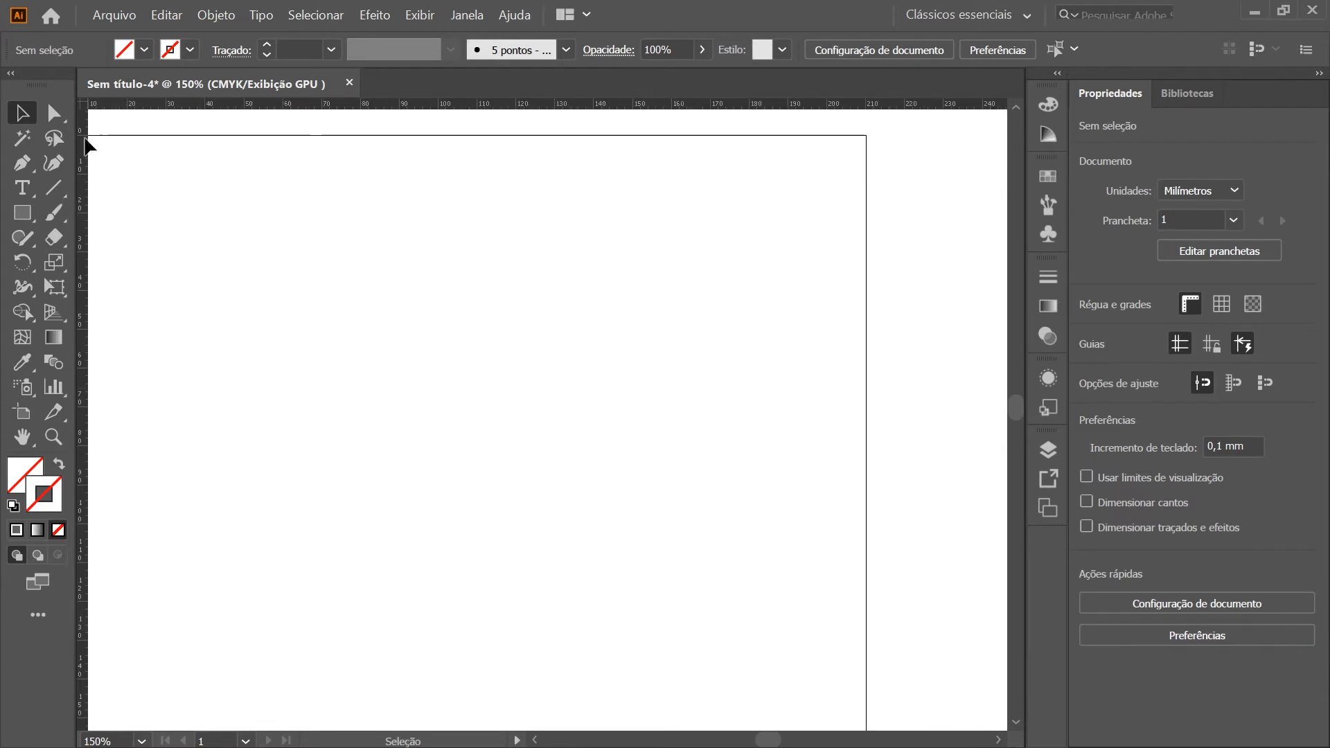
scroll(402, 360, "down", 3)
scroll(275, 479, "down", 6)
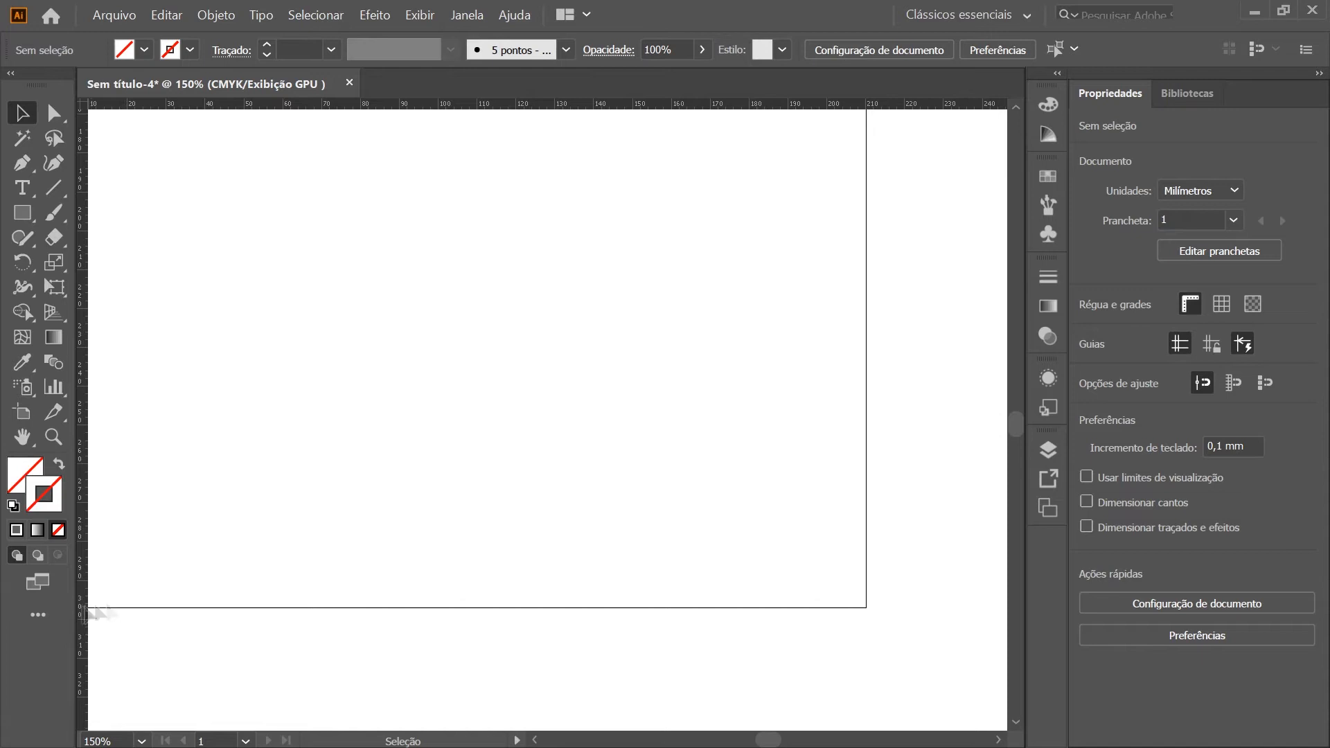
scroll(488, 436, "up", 6)
scroll(500, 475, "up", 5)
scroll(499, 504, "left", 2)
scroll(494, 519, "down", 2)
scroll(384, 560, "up", 2)
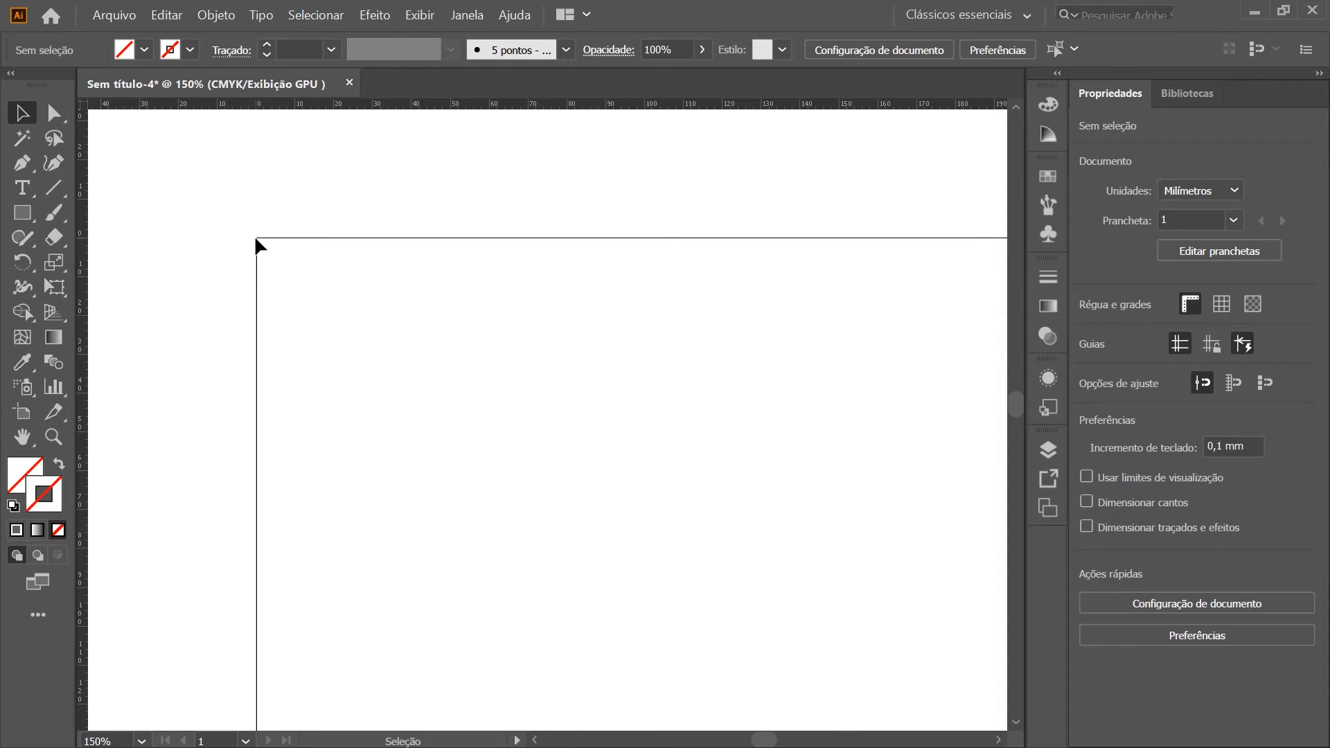
Reduce the zoom to 100% and frame the upper part of the artboard
scroll(155, 421, "down", 2)
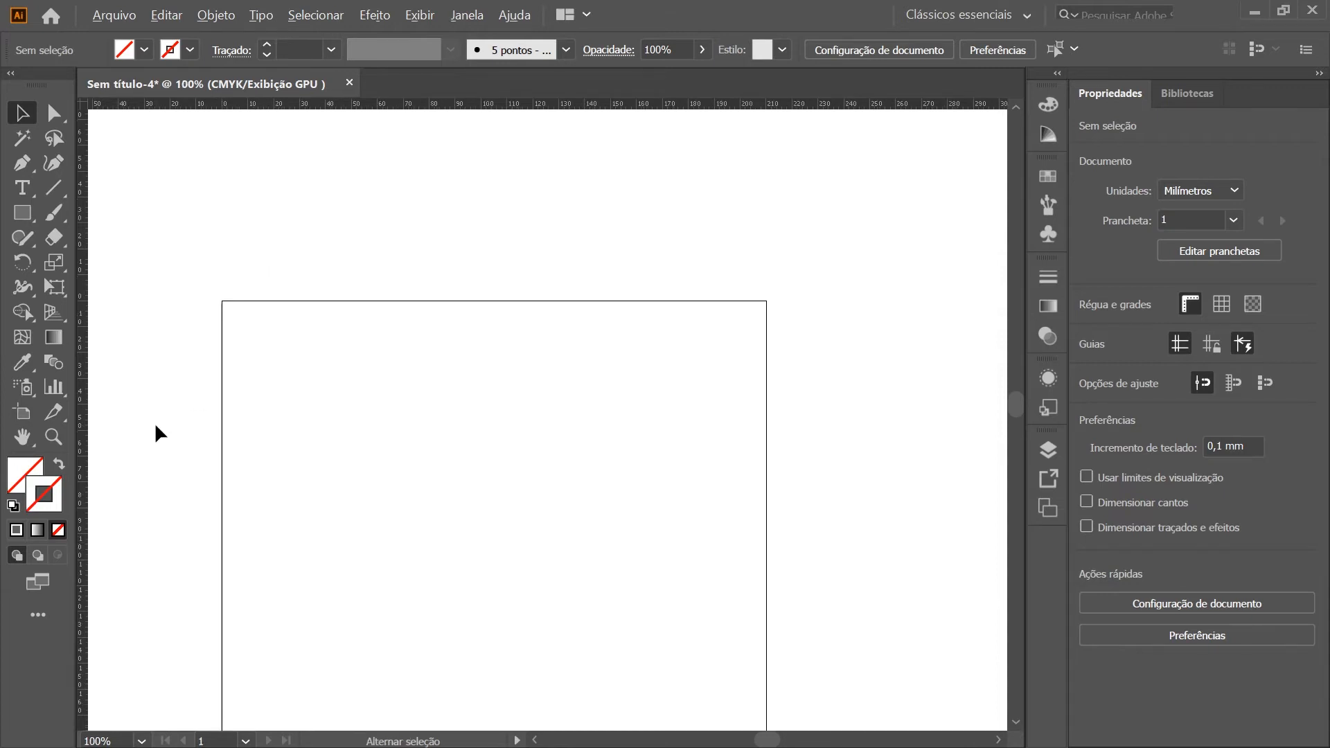
scroll(248, 532, "up", 1)
scroll(561, 529, "down", 2)
scroll(563, 532, "left", 2)
scroll(562, 532, "up", 1)
scroll(562, 532, "right", 1)
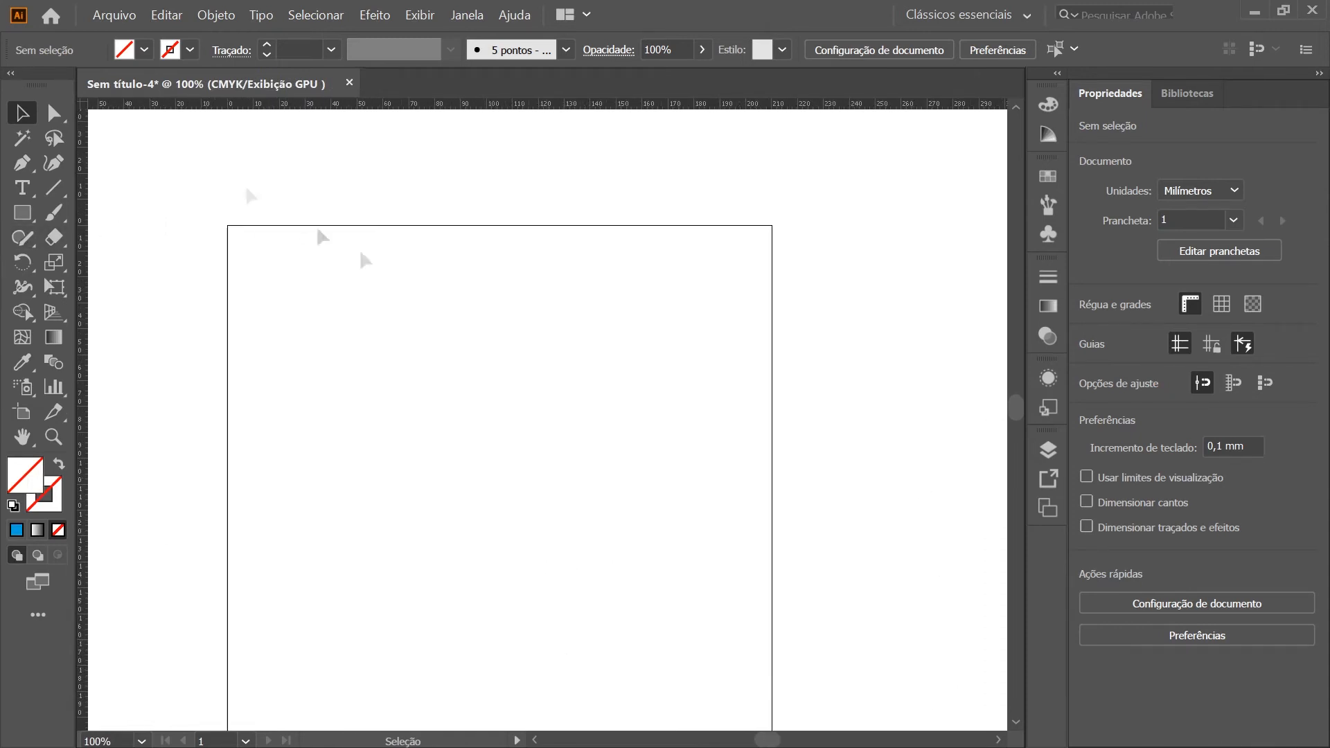
Draw a square about 94 mm wide in the upper part of the artboard and fill it with magenta (C 0, M 100, Y 0, K 0)
left_click(31, 220)
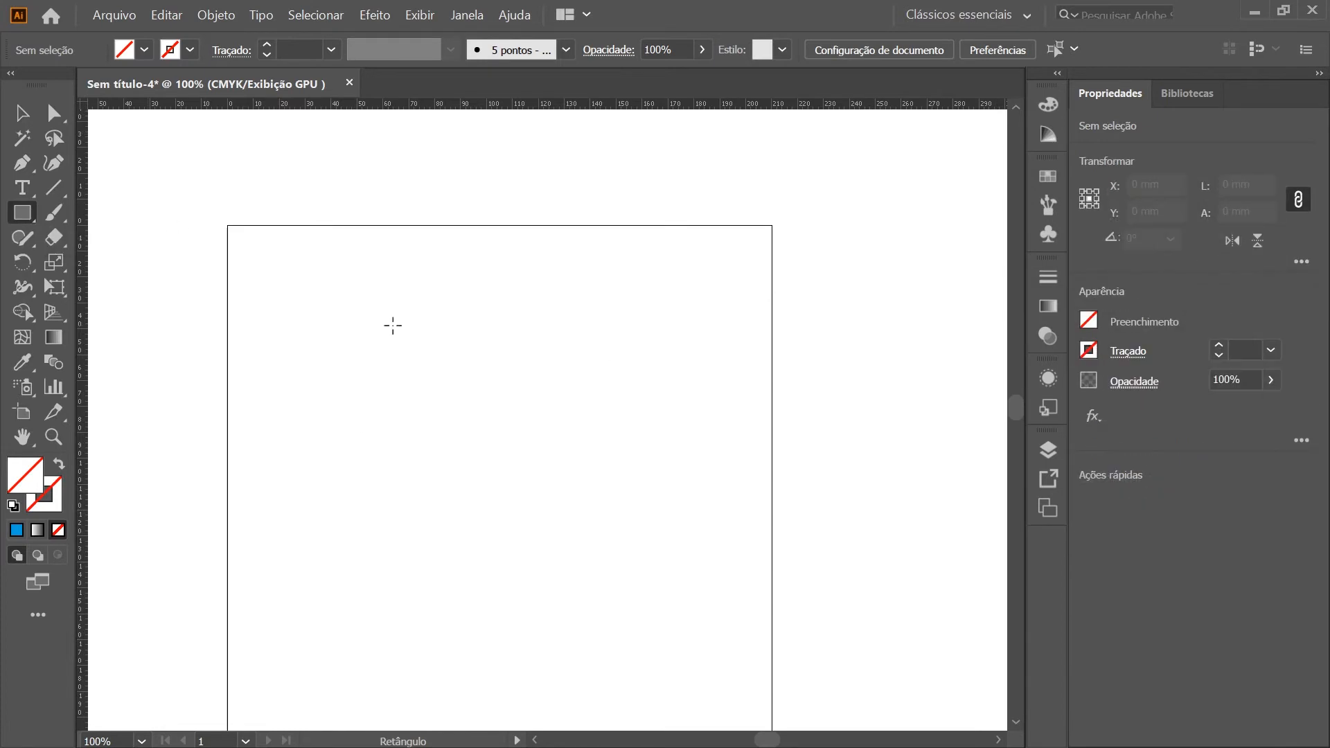
left_click_drag(387, 300, 629, 544)
left_click(23, 114)
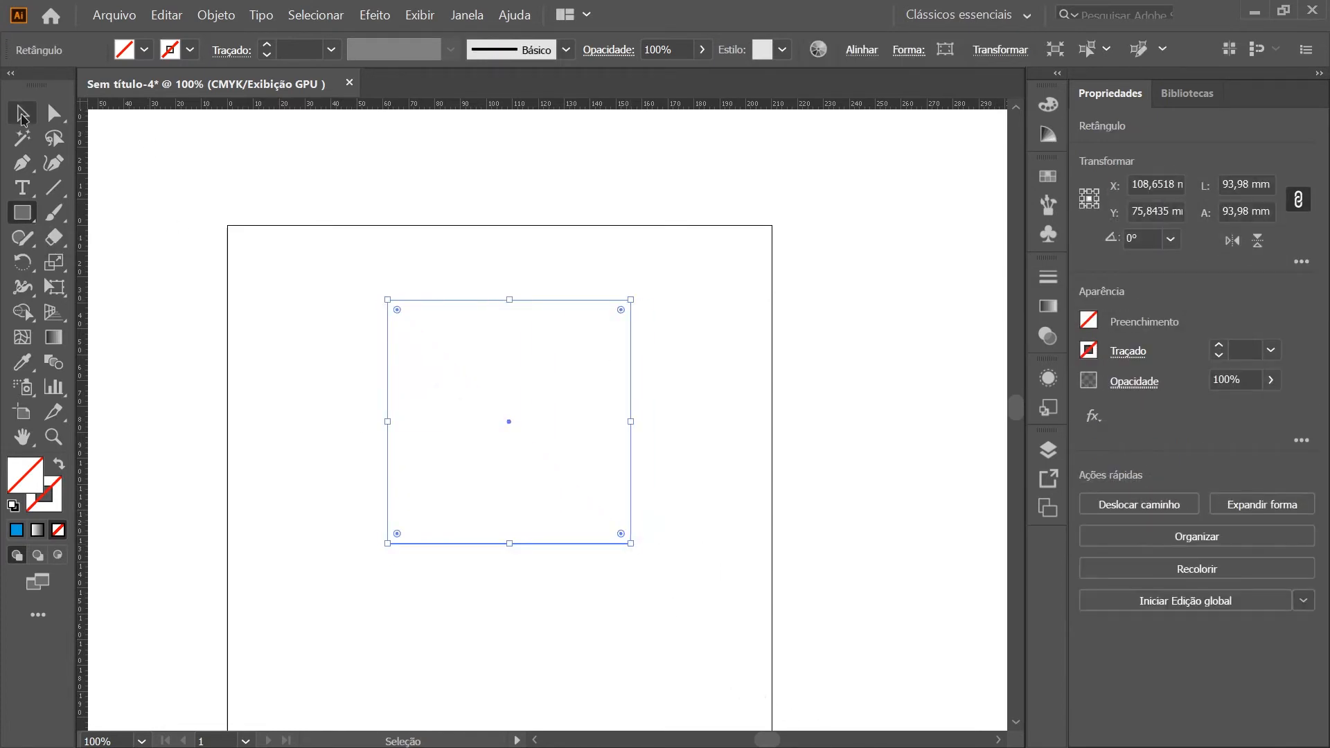
left_click(1048, 104)
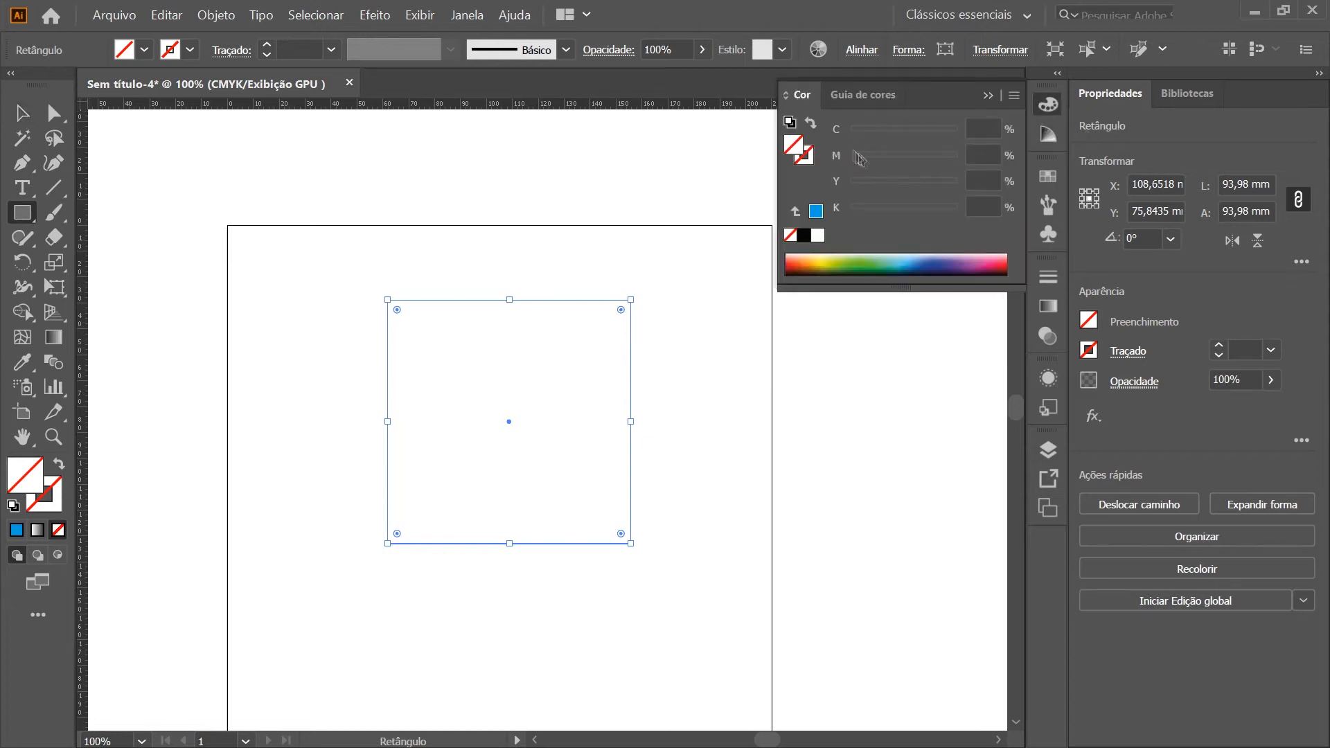
left_click(816, 211)
left_click_drag(895, 142, 852, 142)
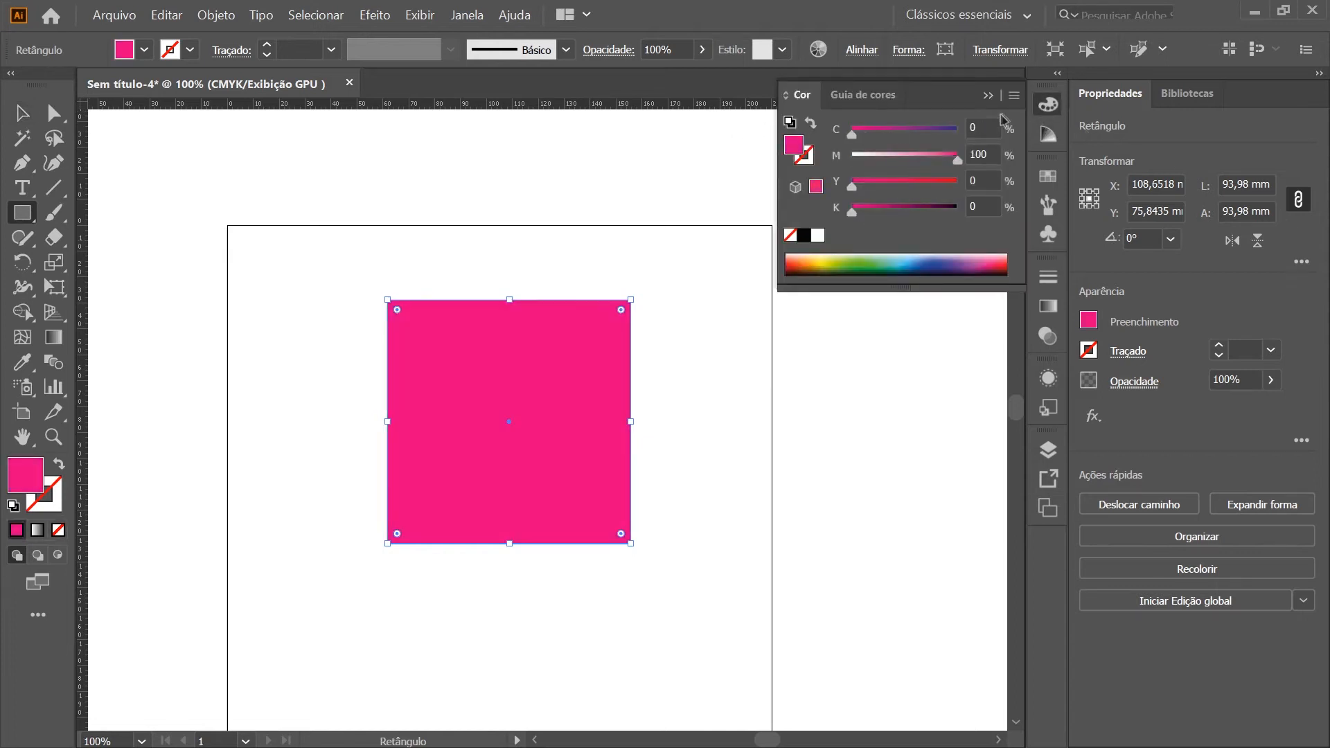
Move the magenta square slightly left so its center sits at about X 98 mm, Y 75 mm
left_click(23, 114)
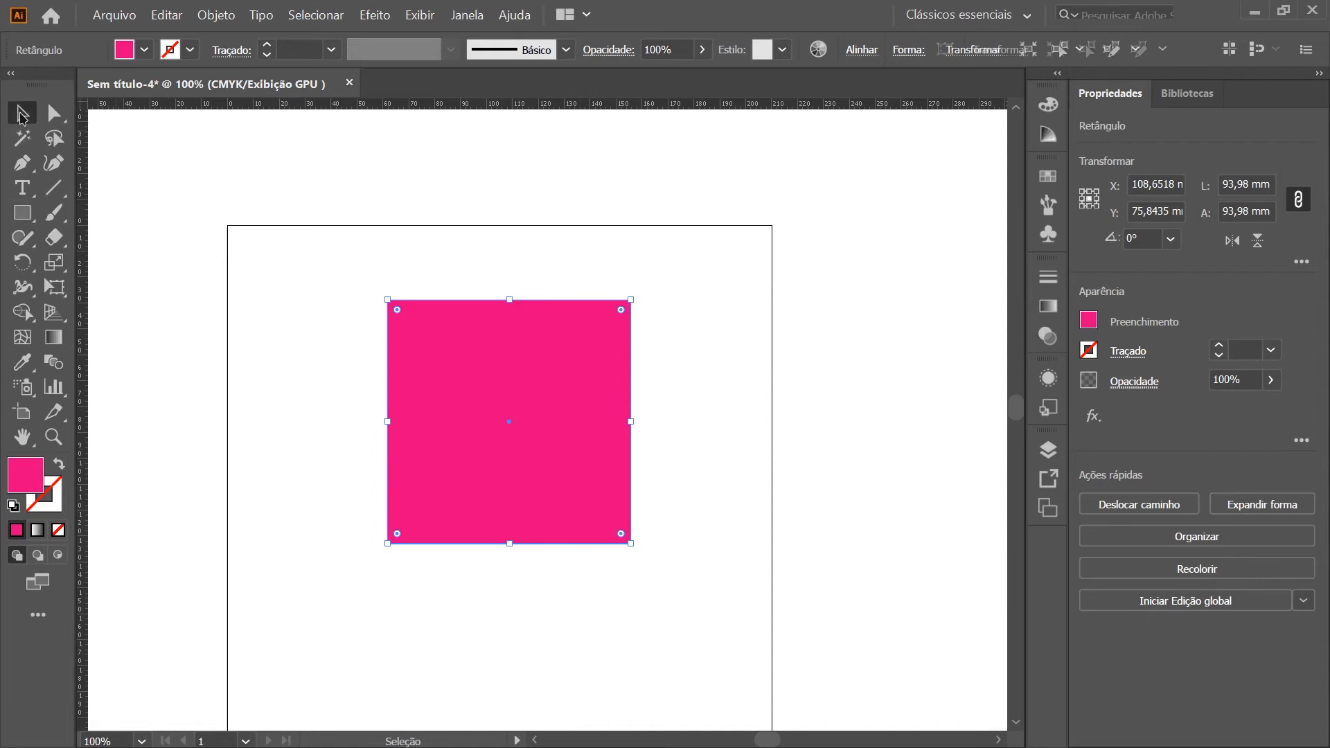
left_click(797, 429)
left_click_drag(585, 403, 558, 409)
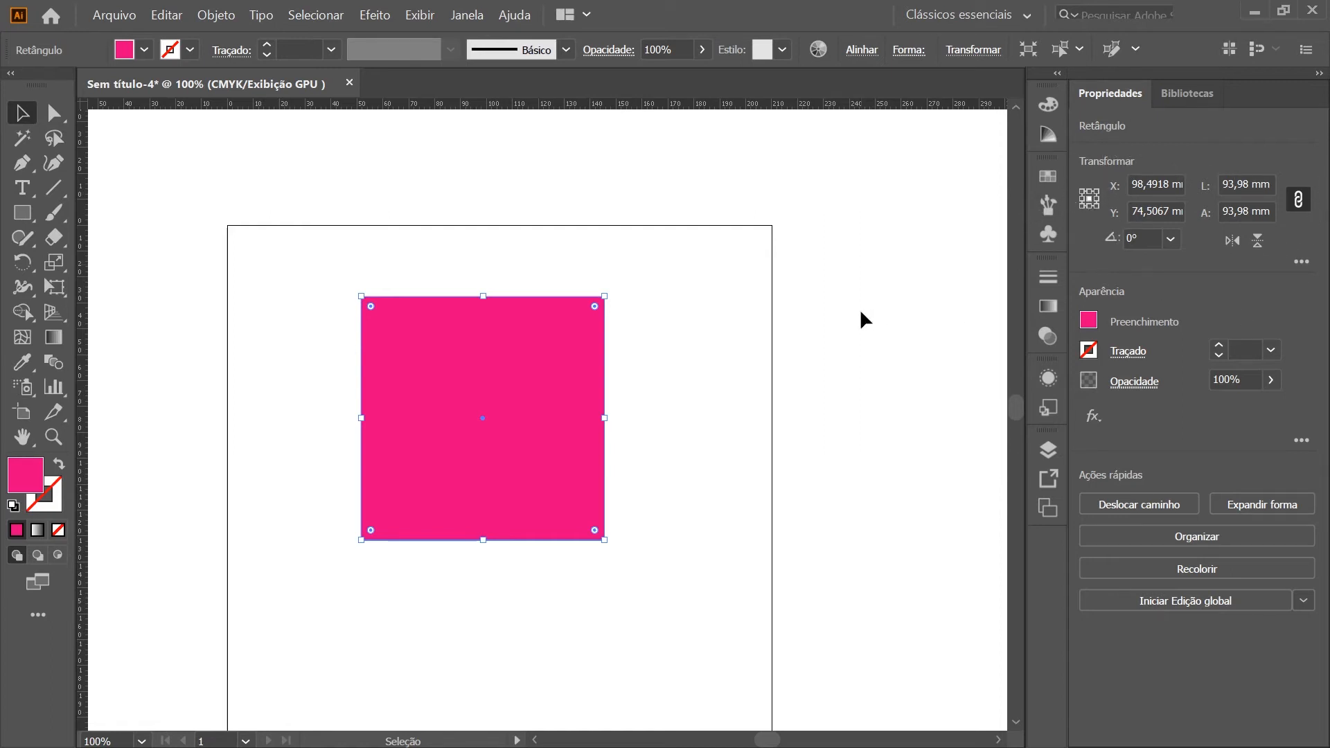
Show the Transform panel group and dock it collapsed beneath the existing column of collapsed panels
left_click(469, 19)
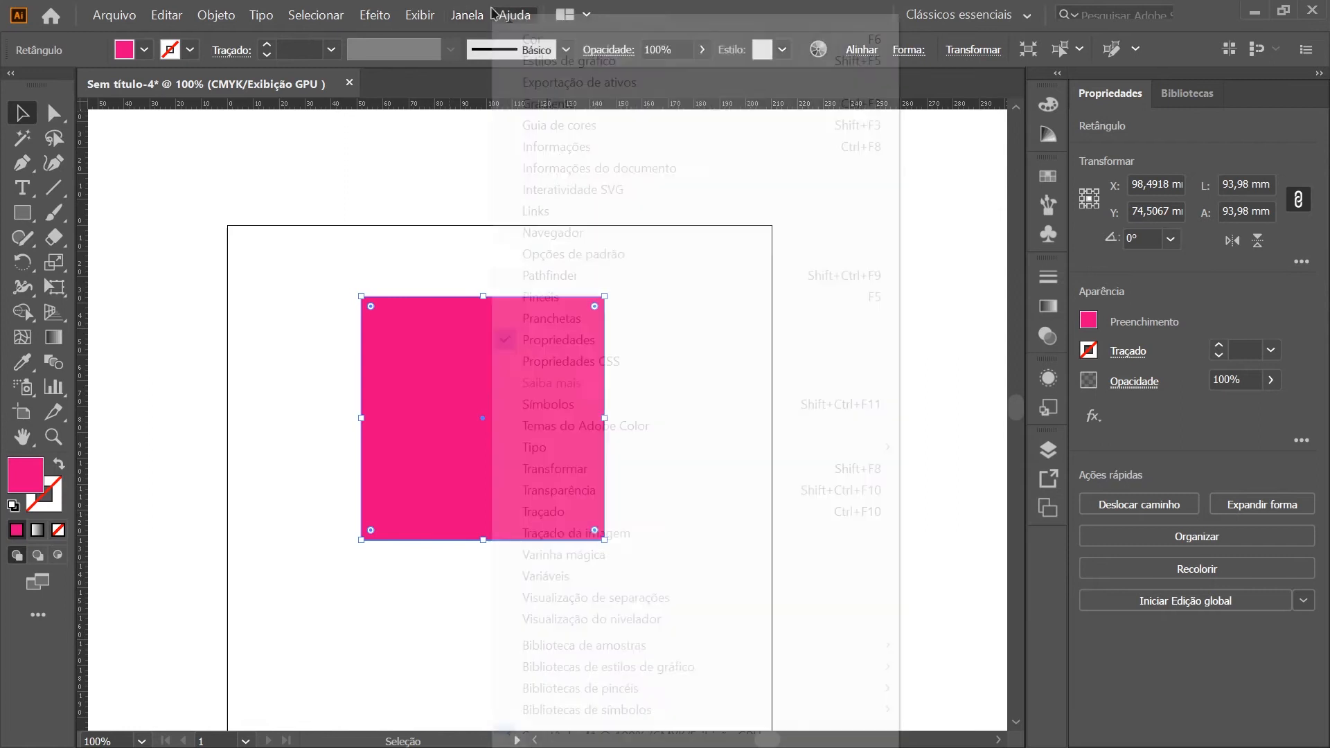
mouse_move(499, 29)
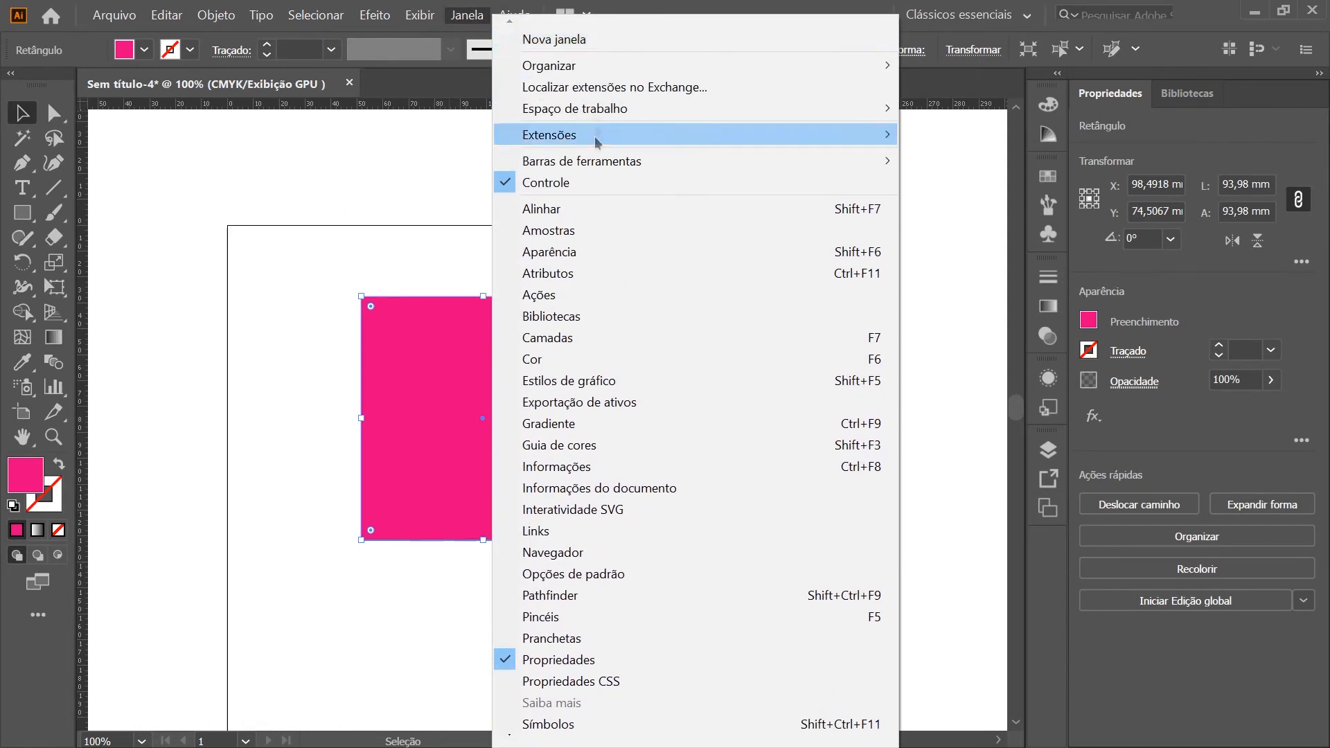
mouse_move(558, 743)
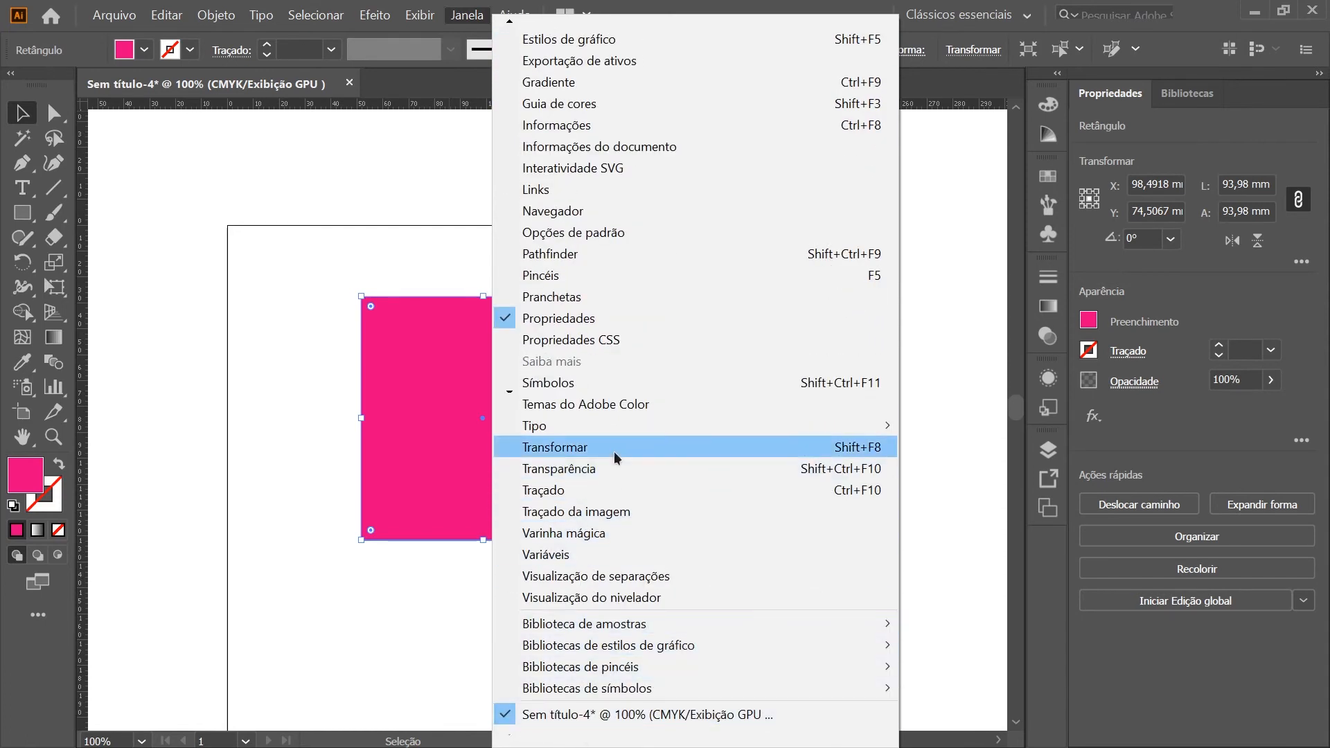
left_click(614, 451)
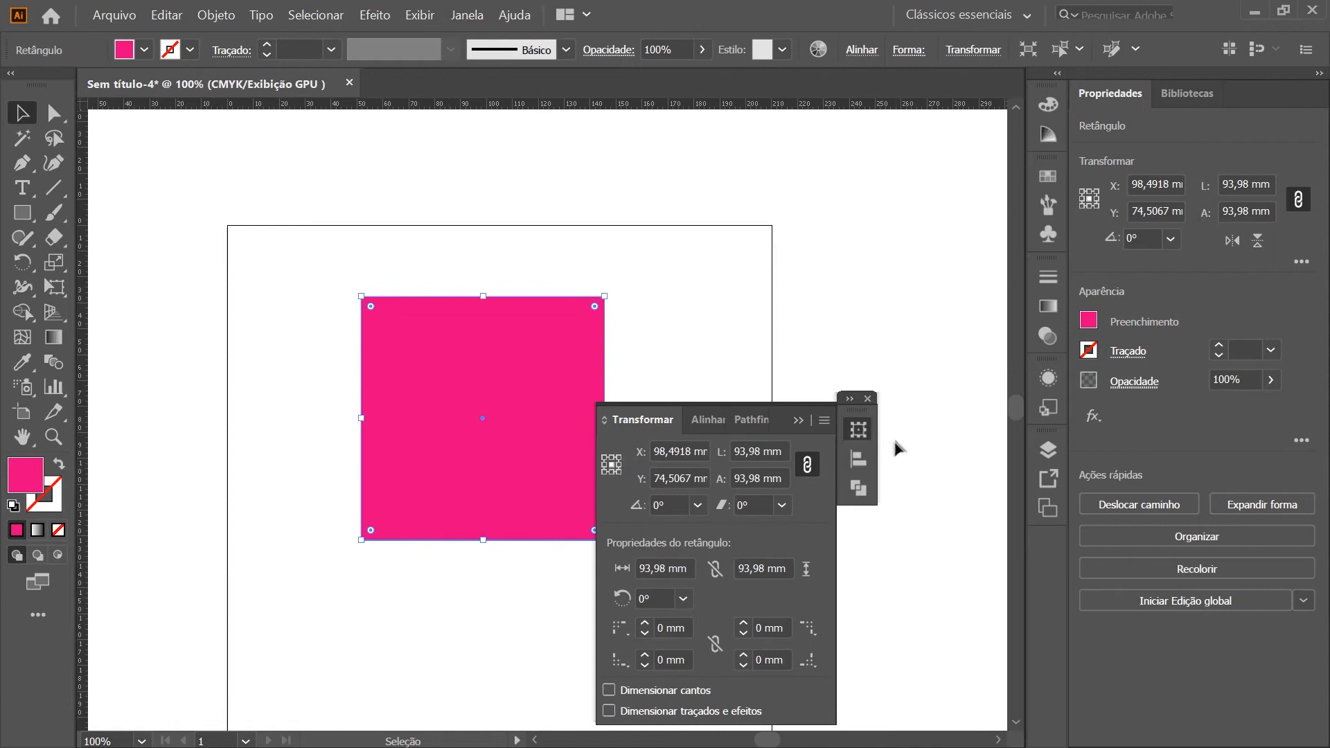
left_click(871, 417)
left_click_drag(871, 417, 920, 301)
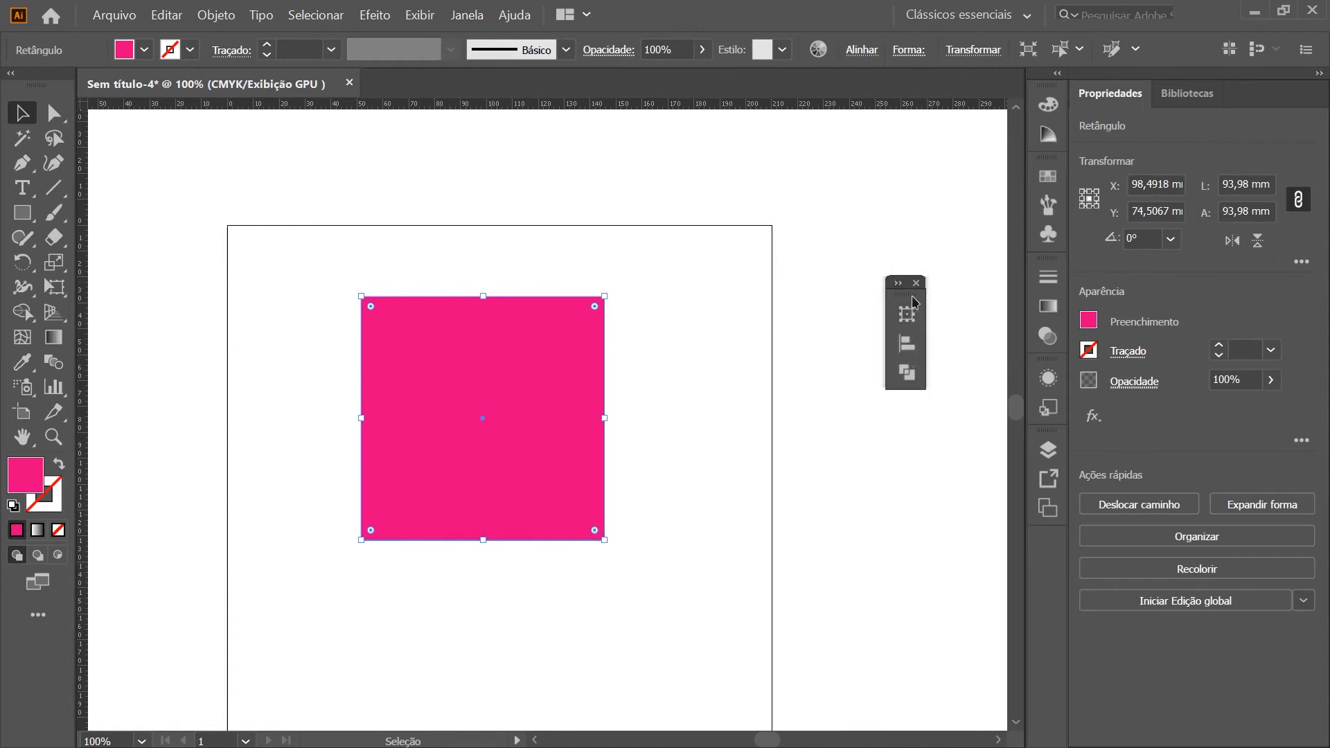
left_click(909, 315)
left_click(909, 315)
left_click_drag(915, 307, 848, 322)
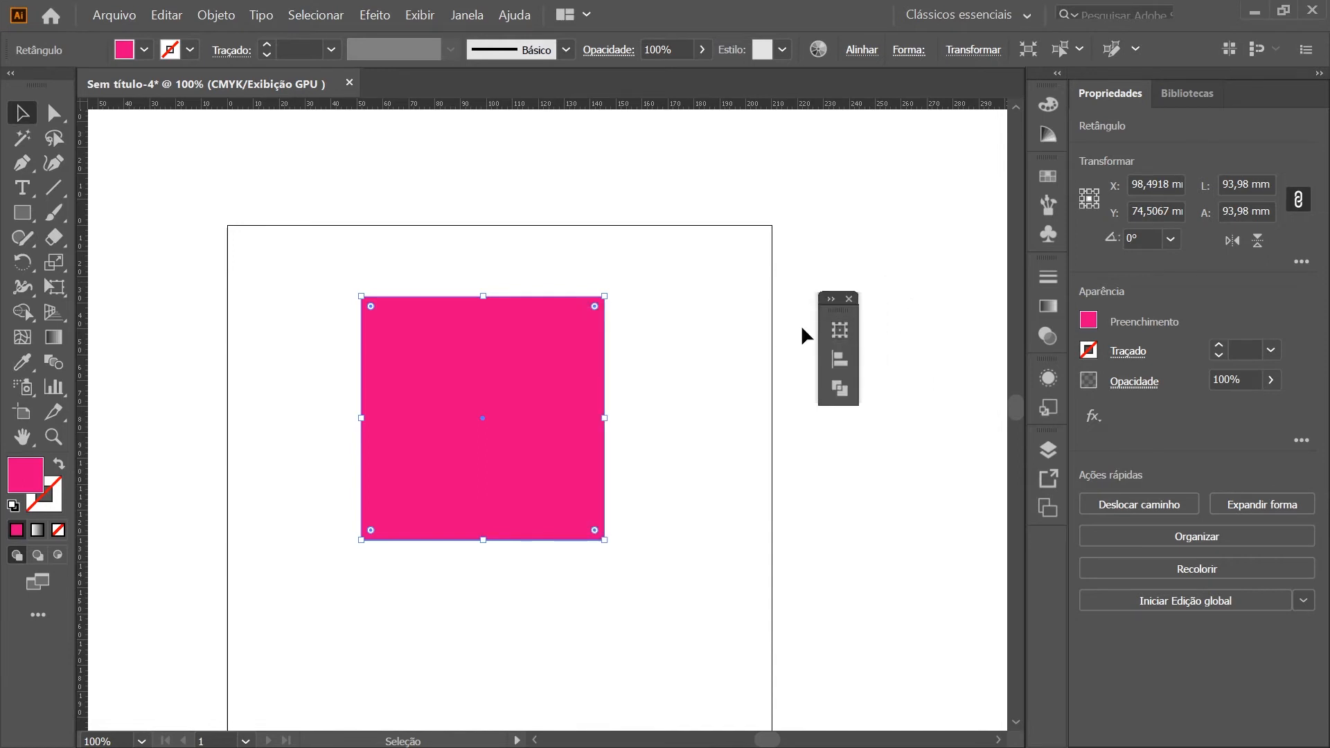
left_click_drag(847, 315, 1053, 557)
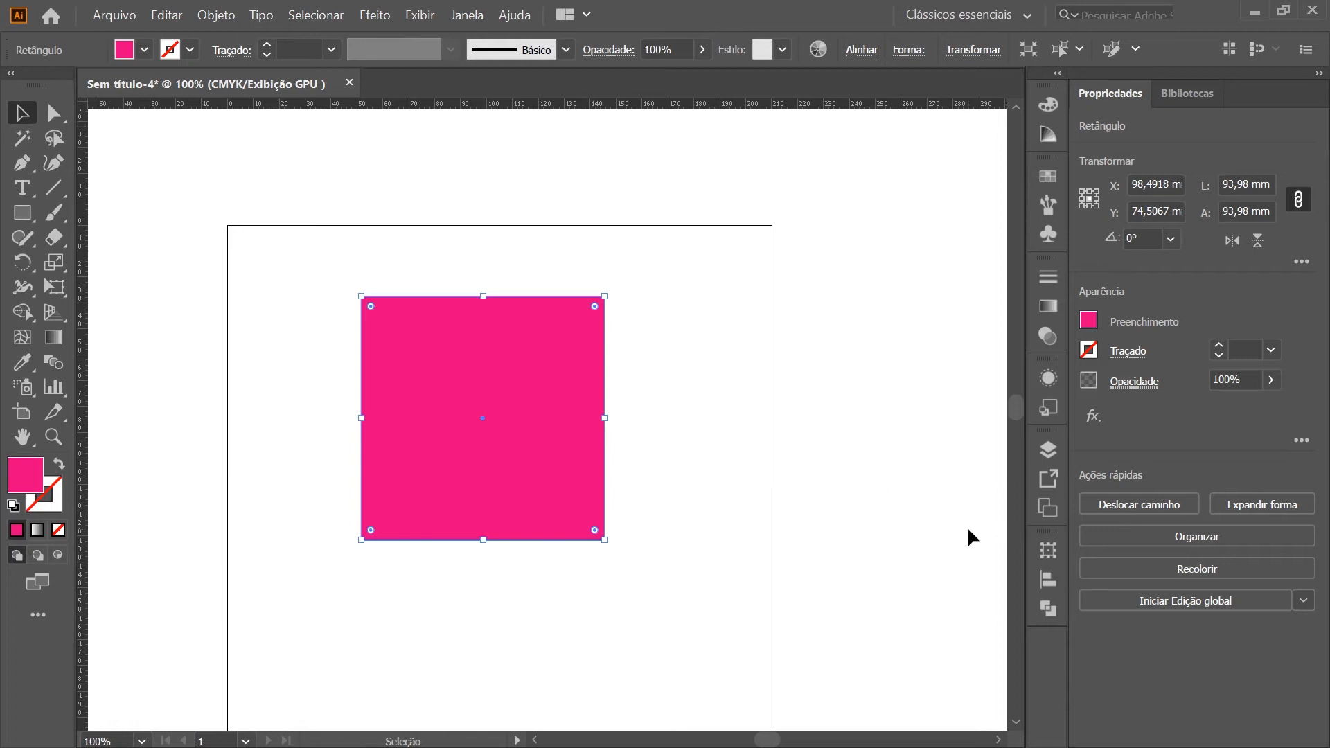
Expand the docked Transform group and show its full options, including the rectangle properties and scaling settings
left_click(1048, 550)
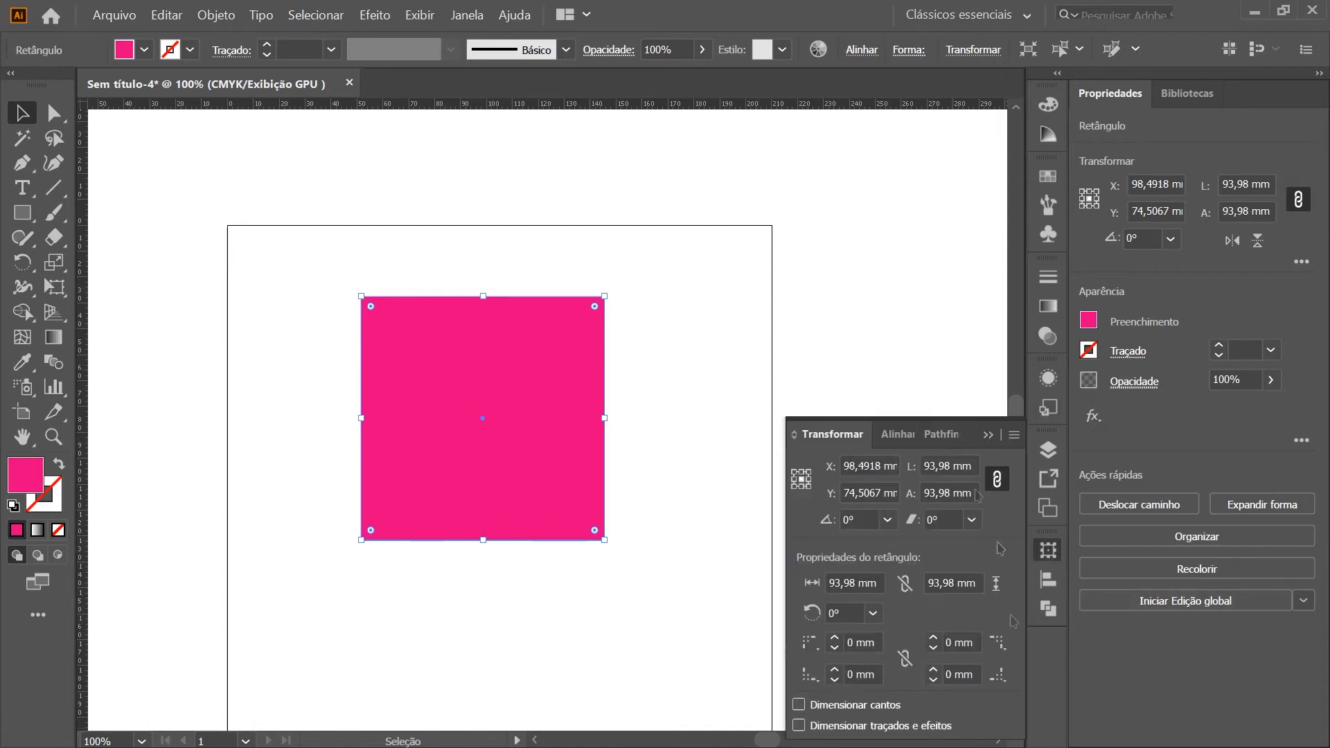
left_click(1014, 434)
left_click(1081, 439)
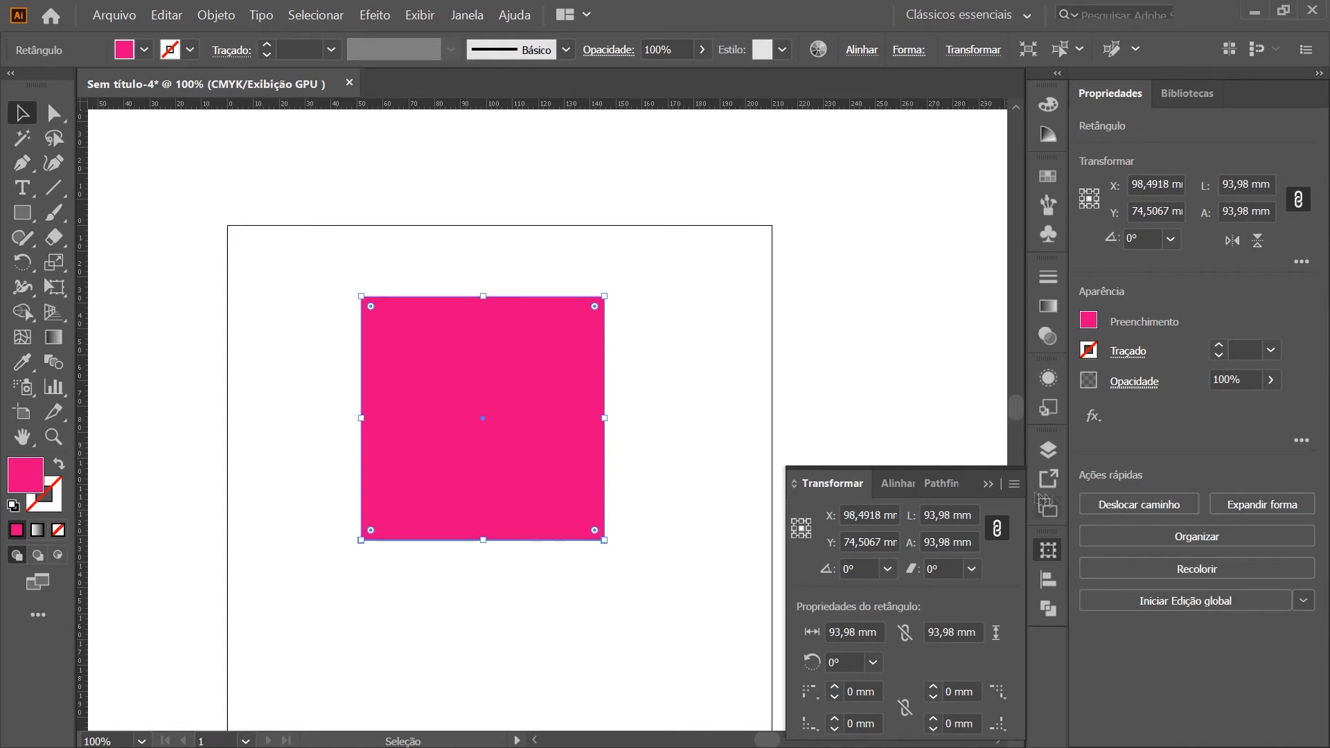
left_click(1013, 483)
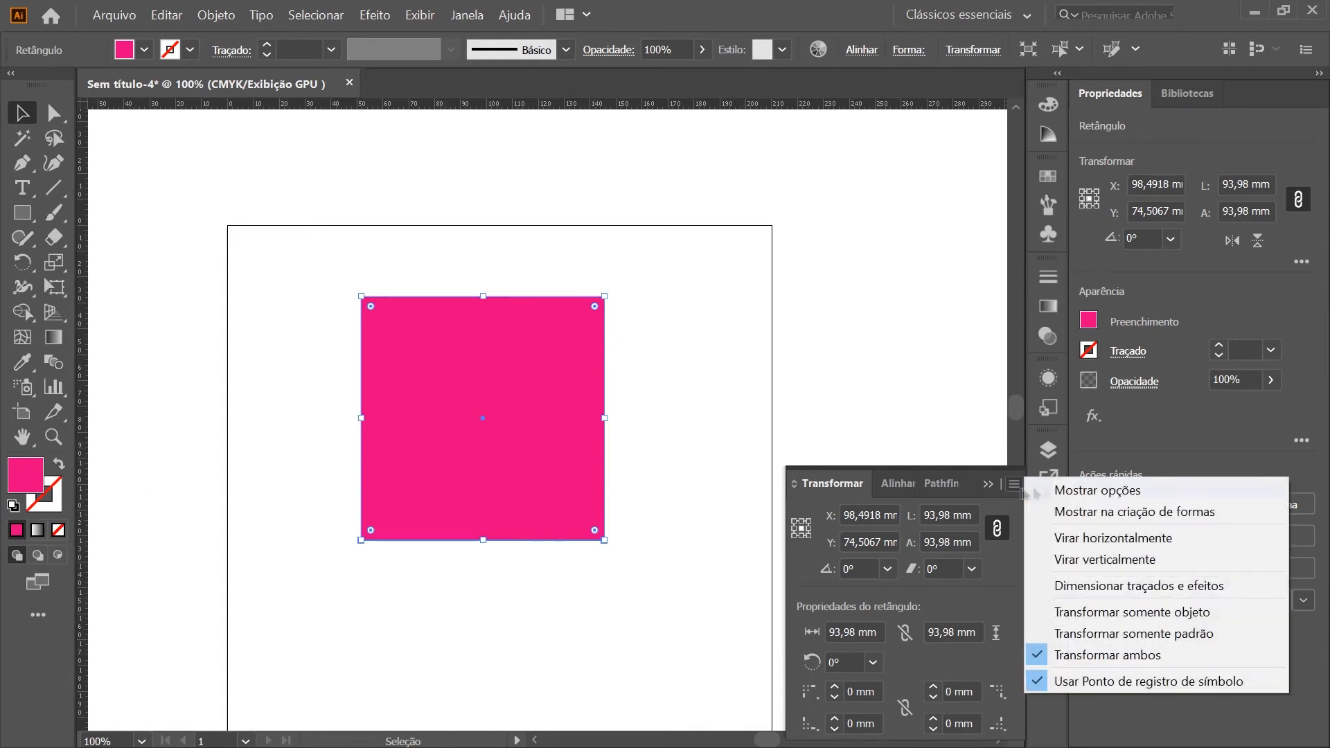
left_click(1136, 490)
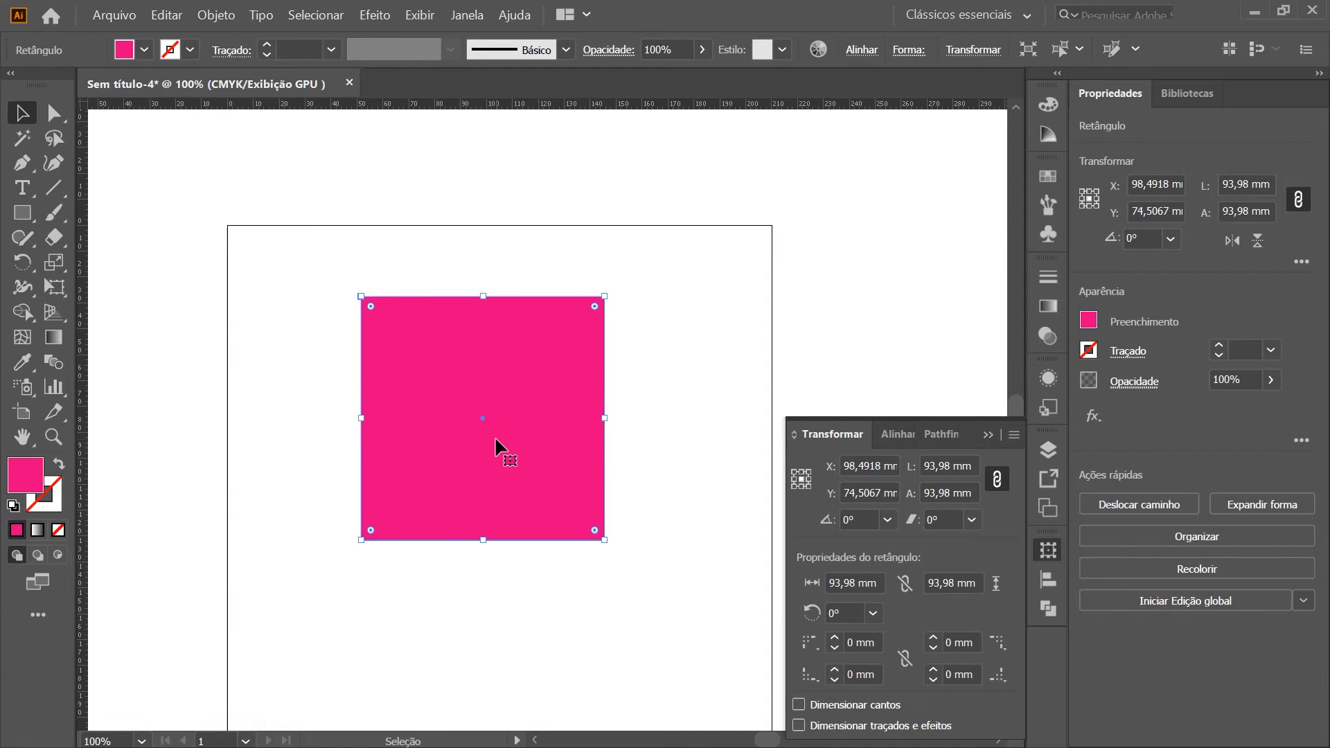
Examine the magenta square's center point at high magnification and return to a 150% view of the square
scroll(496, 452, "up", 1)
scroll(496, 452, "up", 4)
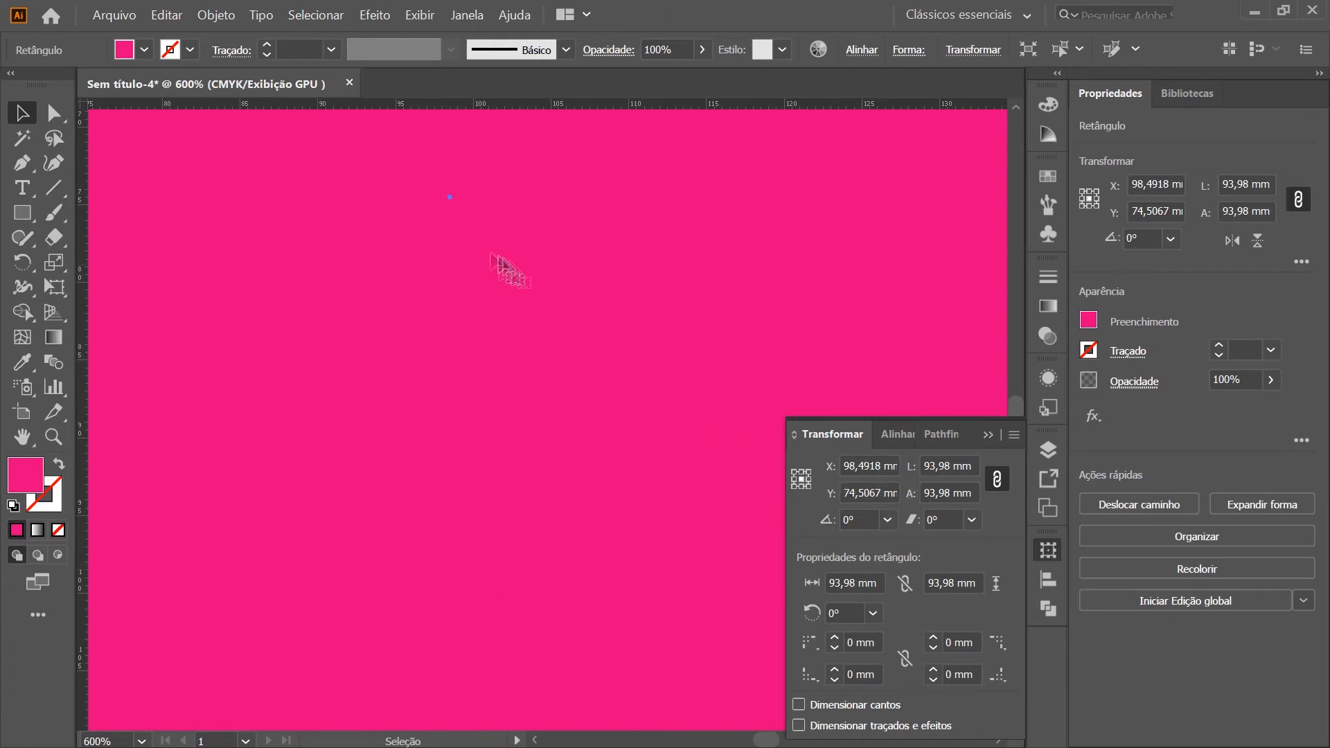
scroll(416, 164, "up", 3)
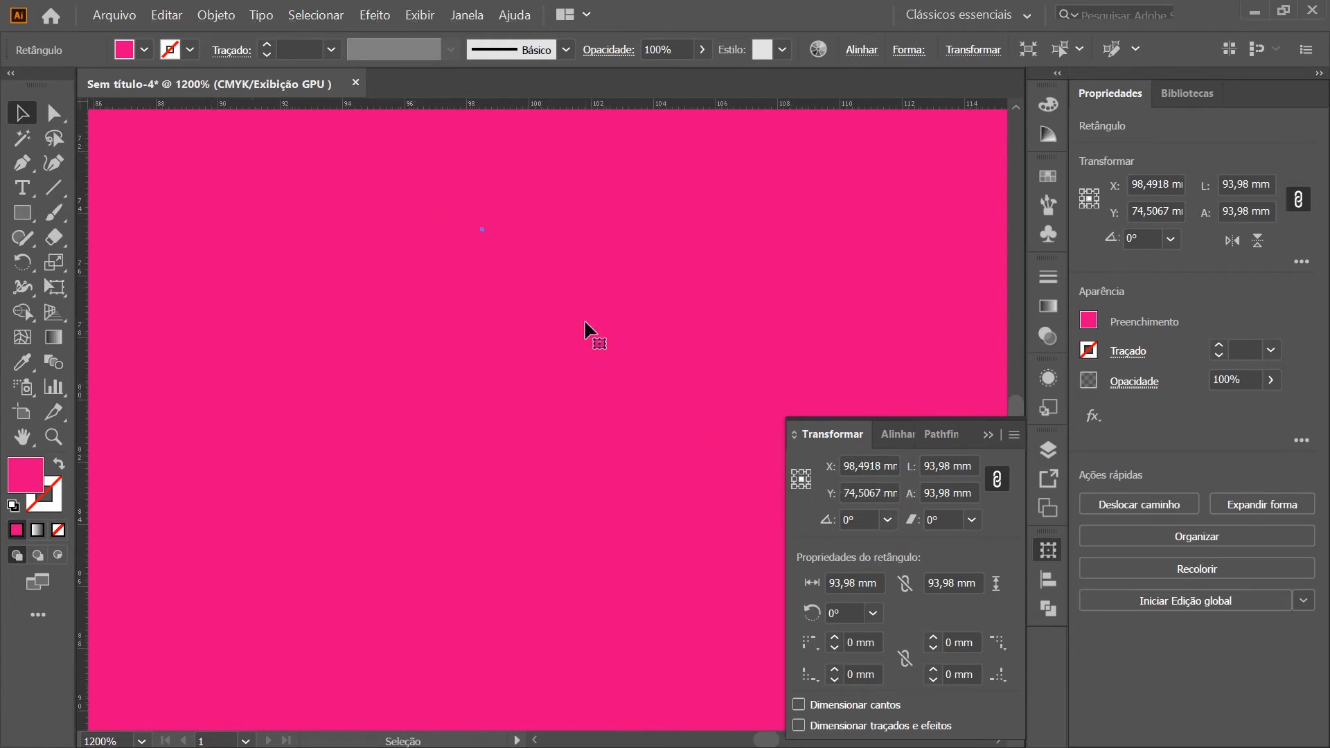
left_click_drag(609, 356, 252, 270)
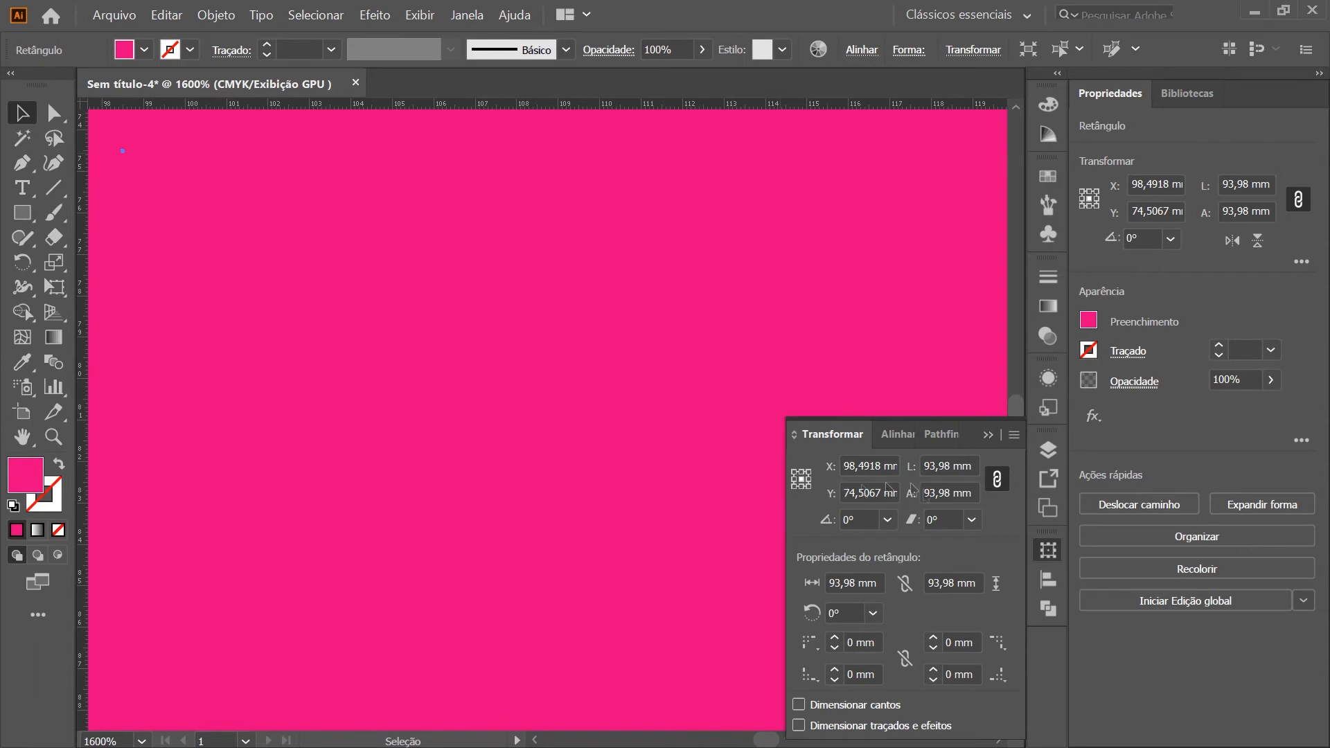
scroll(446, 584, "down", 7)
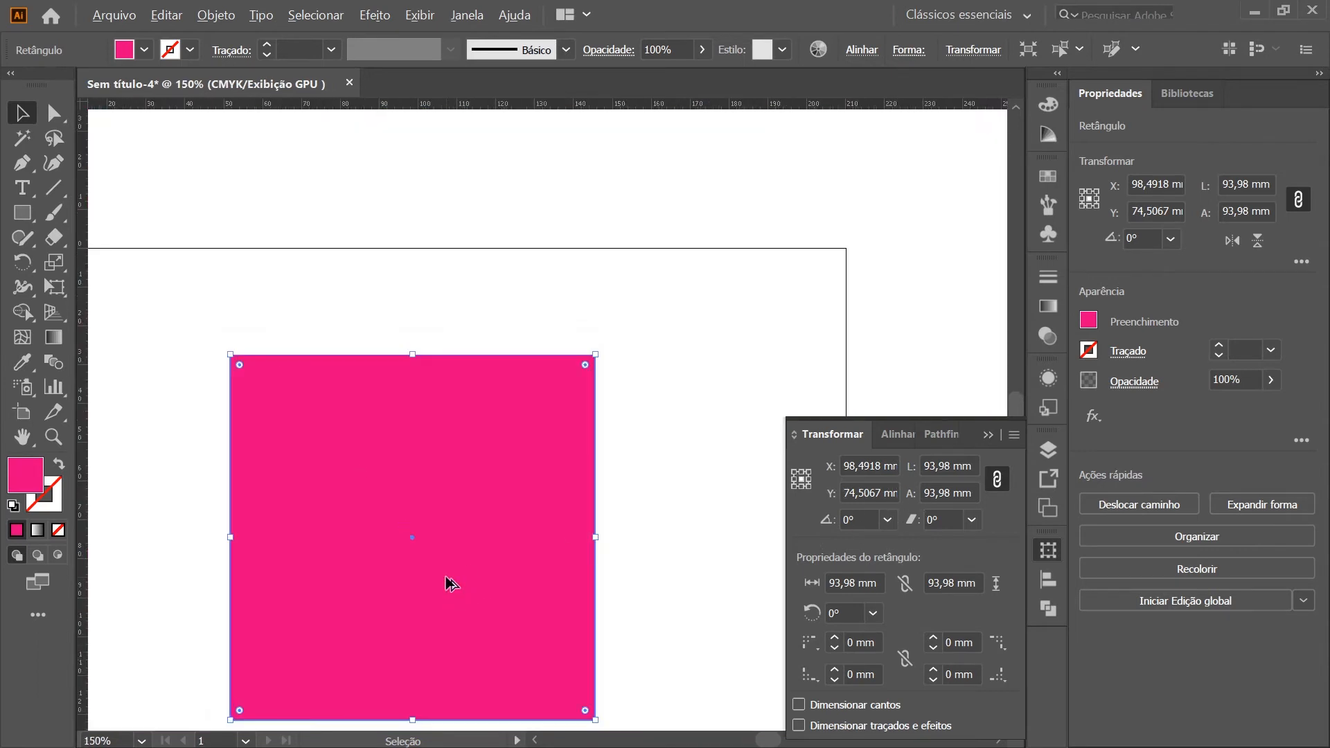
scroll(254, 671, "up", 1)
left_click_drag(383, 573, 475, 526)
scroll(648, 555, "down", 1)
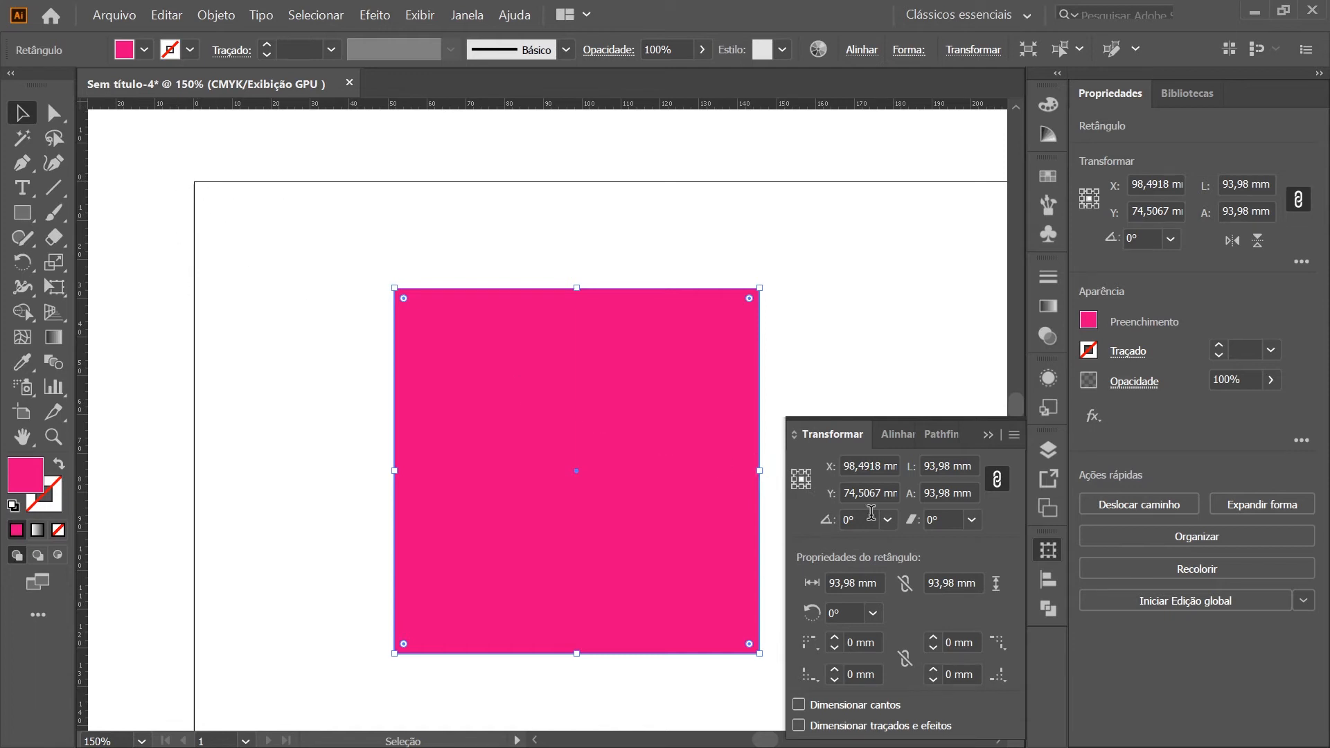
Set the magenta square's X and Y position to 0 mm, measured from its center reference point
left_click(846, 469)
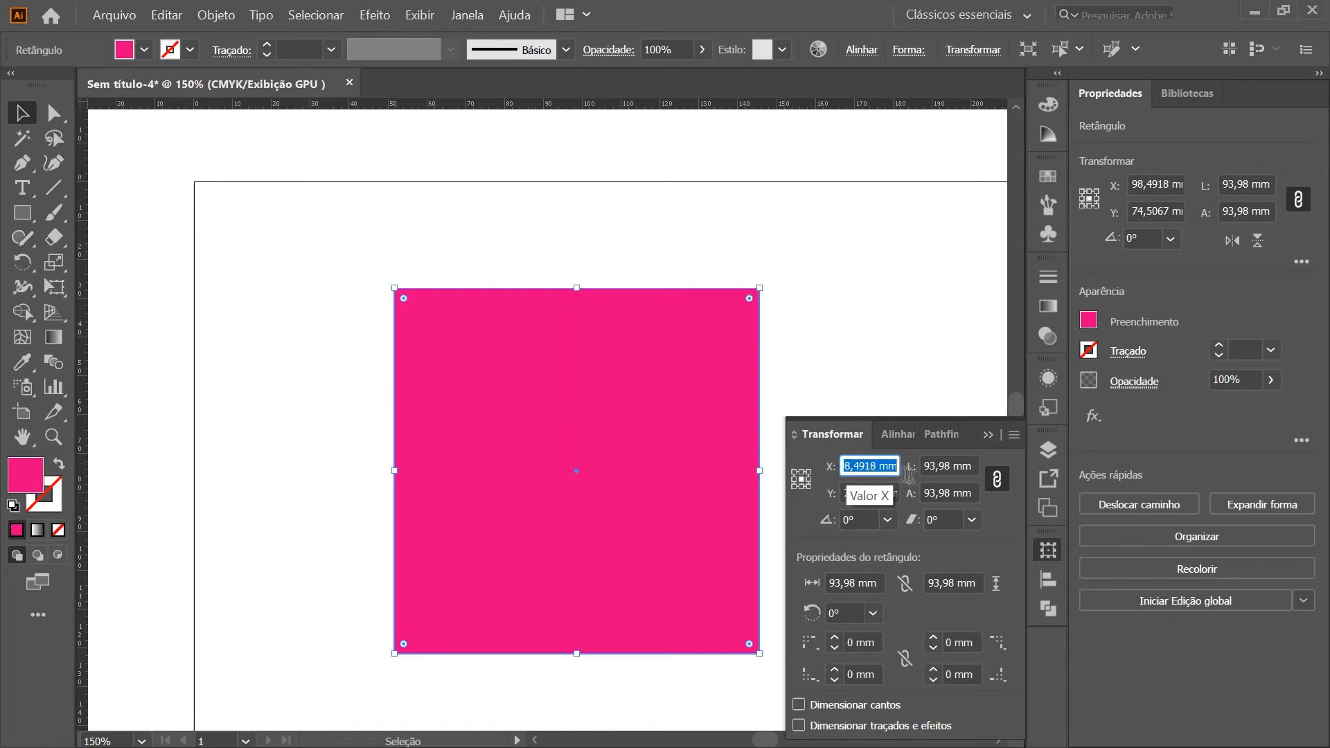
type("0")
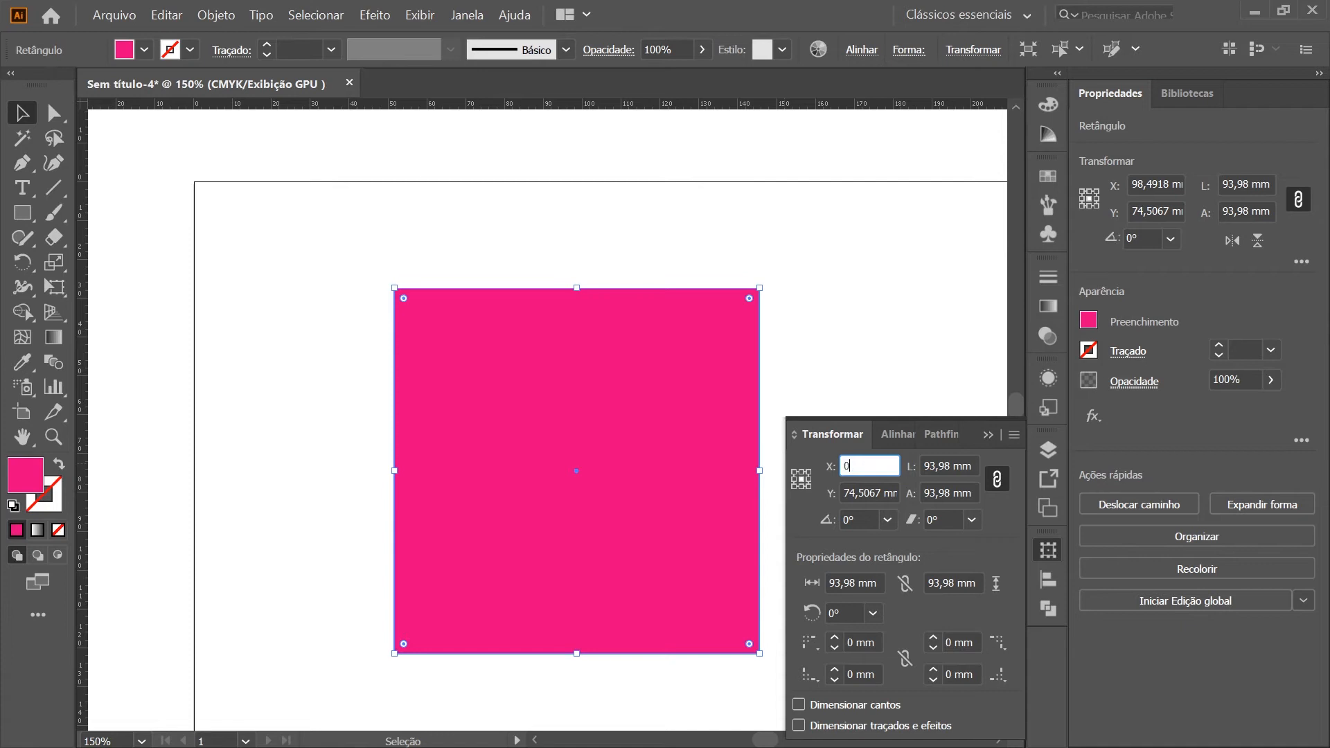
key("Tab")
type("0")
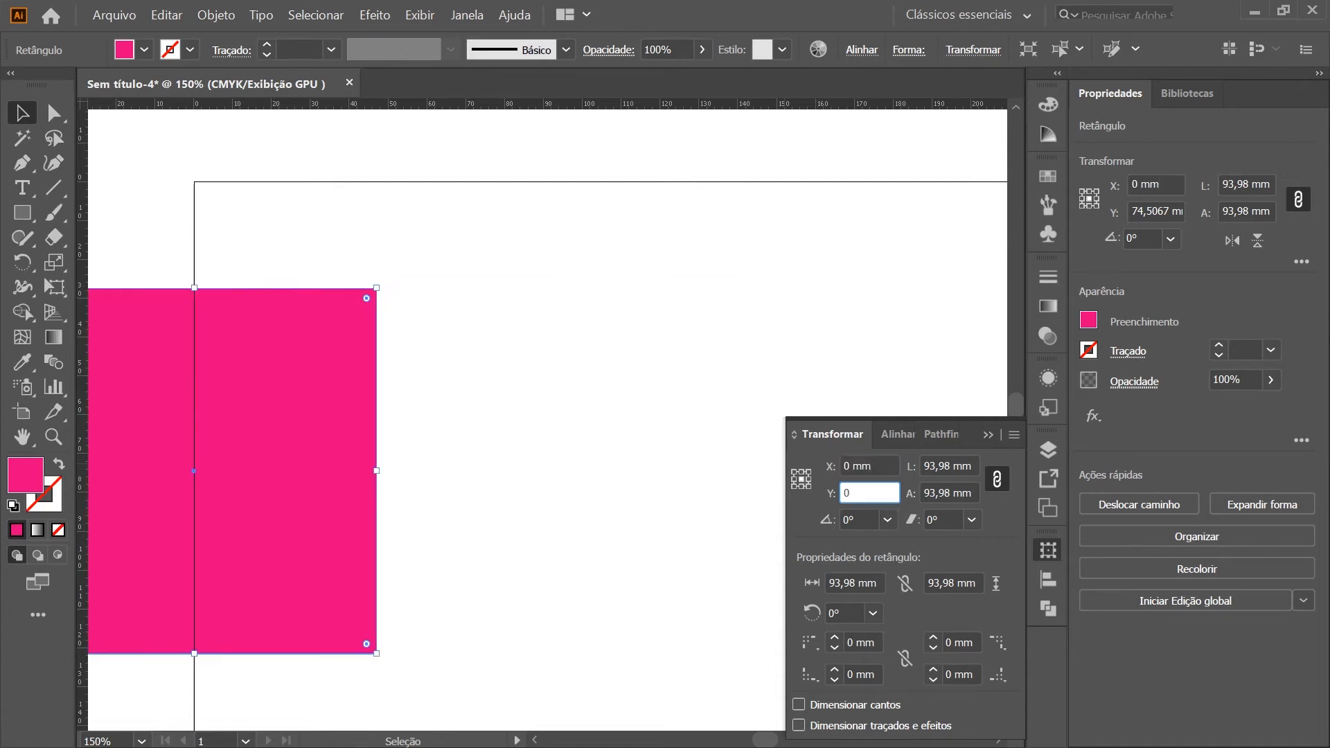
key("Return")
left_click_drag(473, 266, 633, 409)
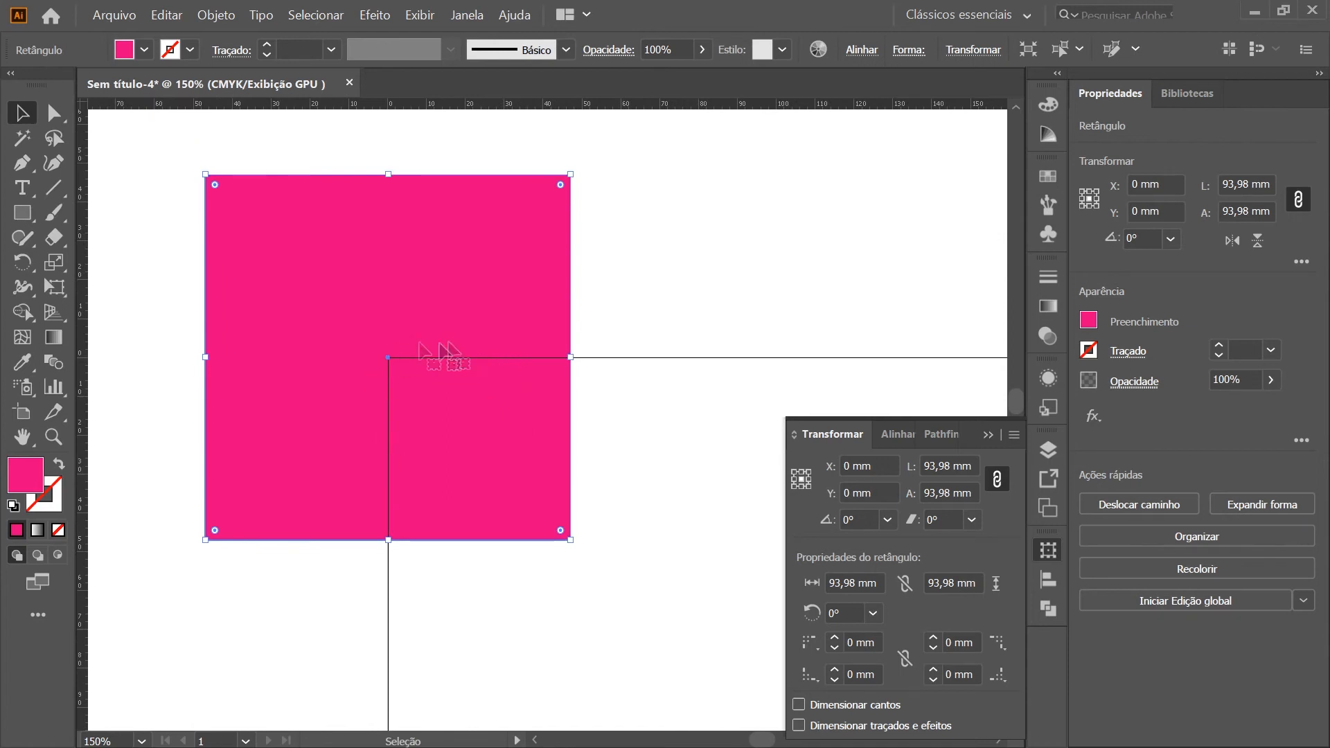
left_click(658, 335)
left_click(430, 425)
Compare the square's coordinates while switching its reference point between different corners and edge midpoints
left_click(794, 471)
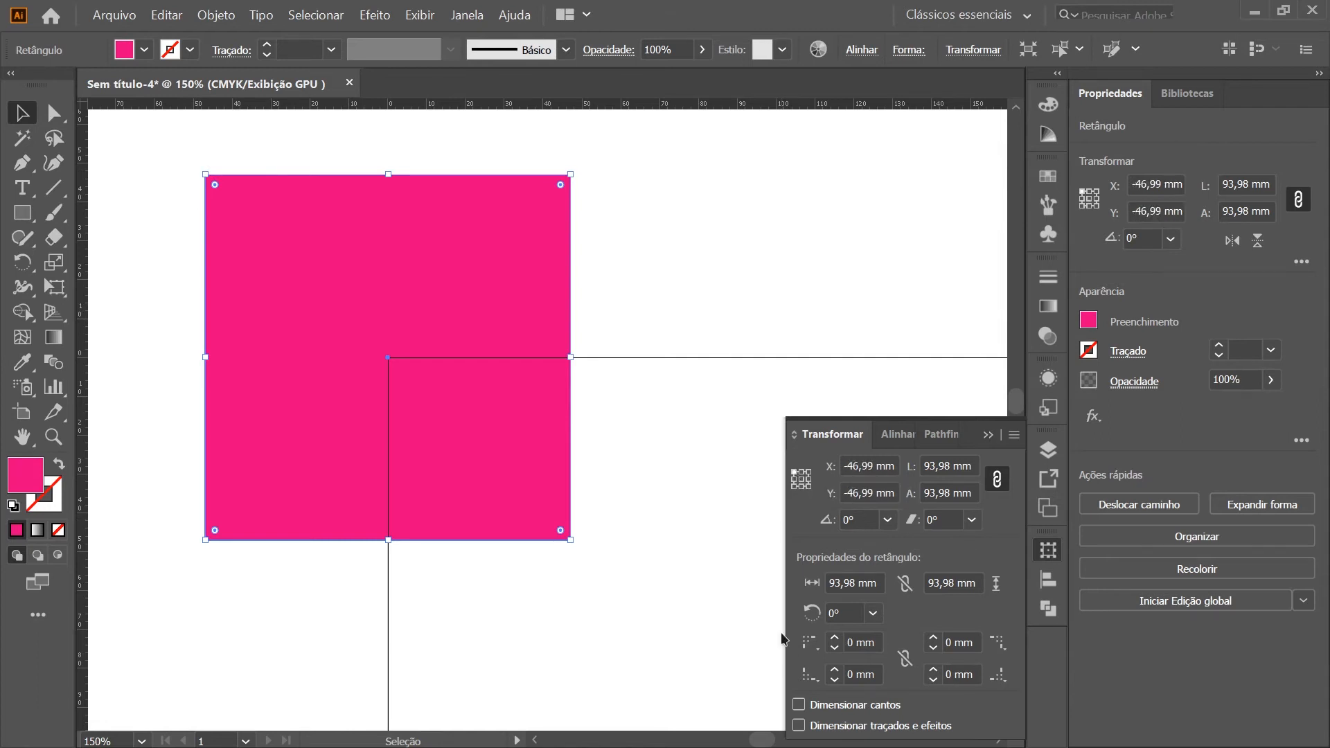
left_click(794, 487)
left_click(809, 487)
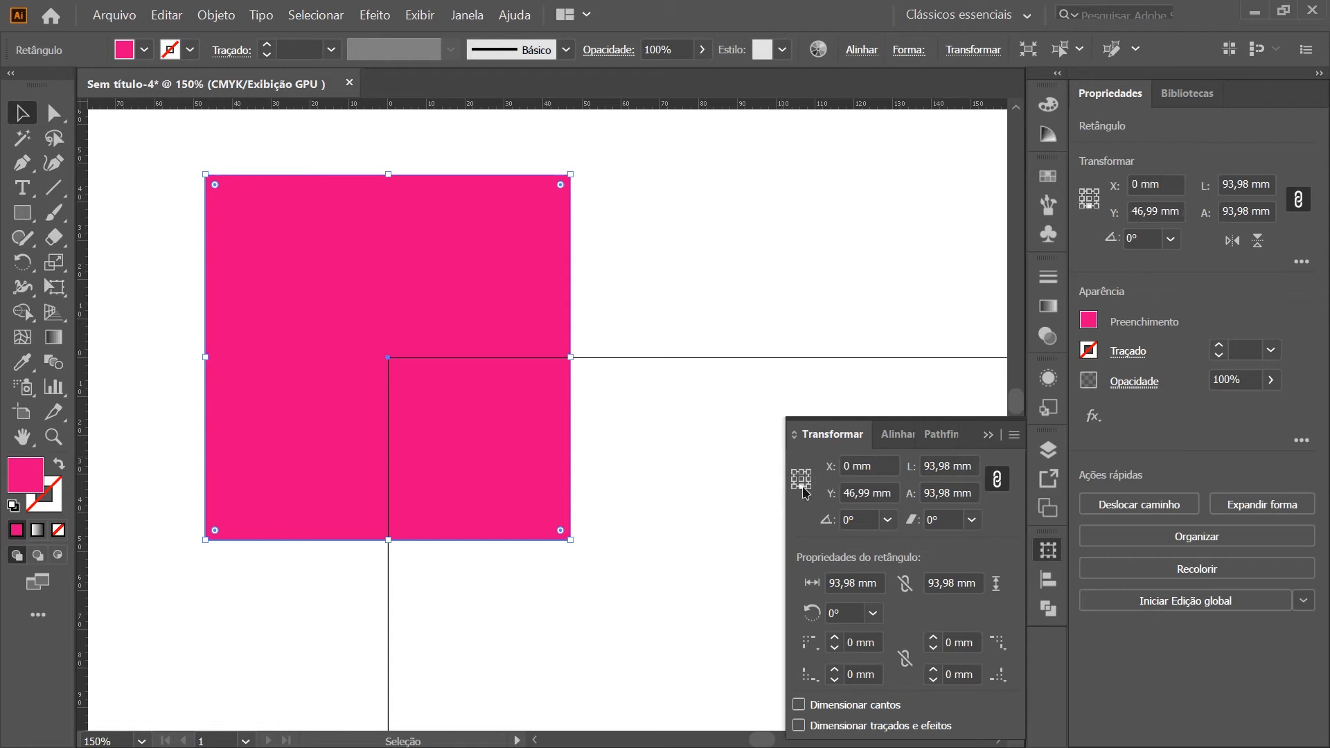
left_click(809, 472)
left_click(794, 479)
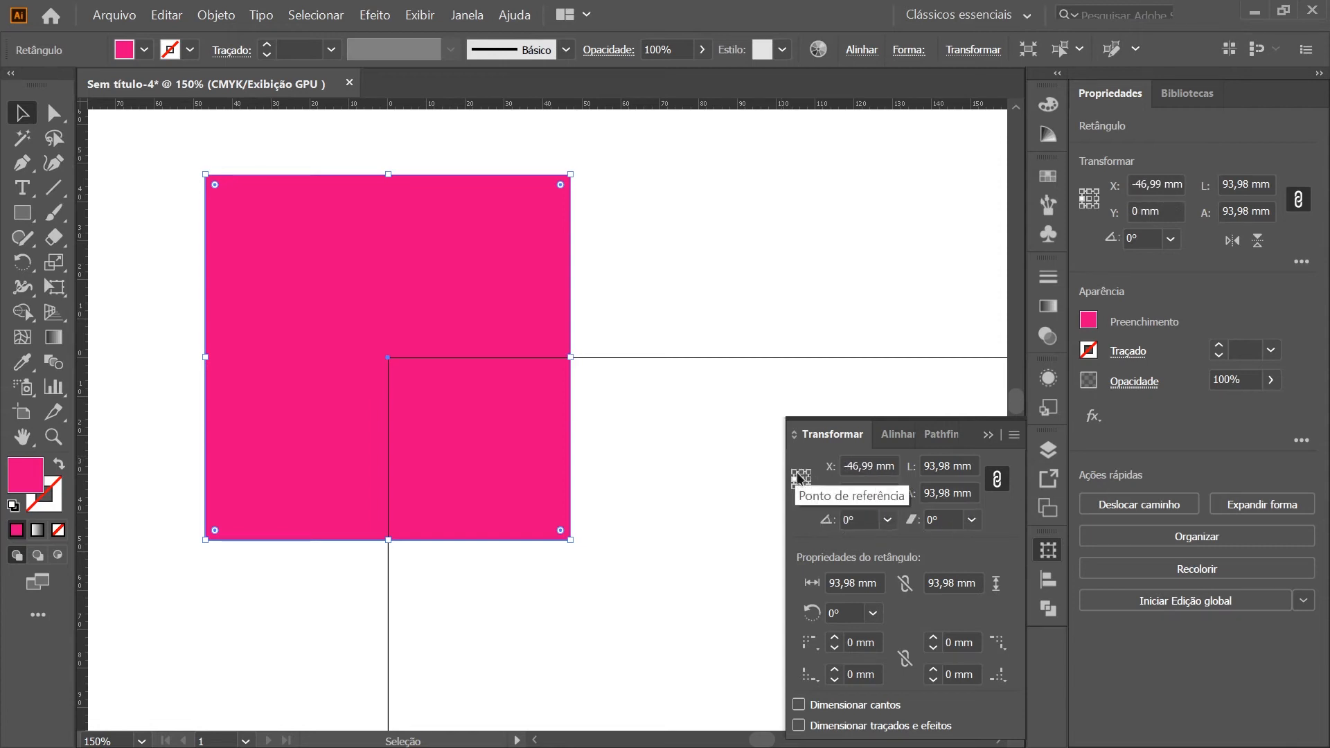
Set the square's reference point to its top-left corner, position it at X 0 mm, Y 0 mm, and deselect it
left_click(794, 471)
left_click(890, 468)
type("0")
key("Tab")
type("0")
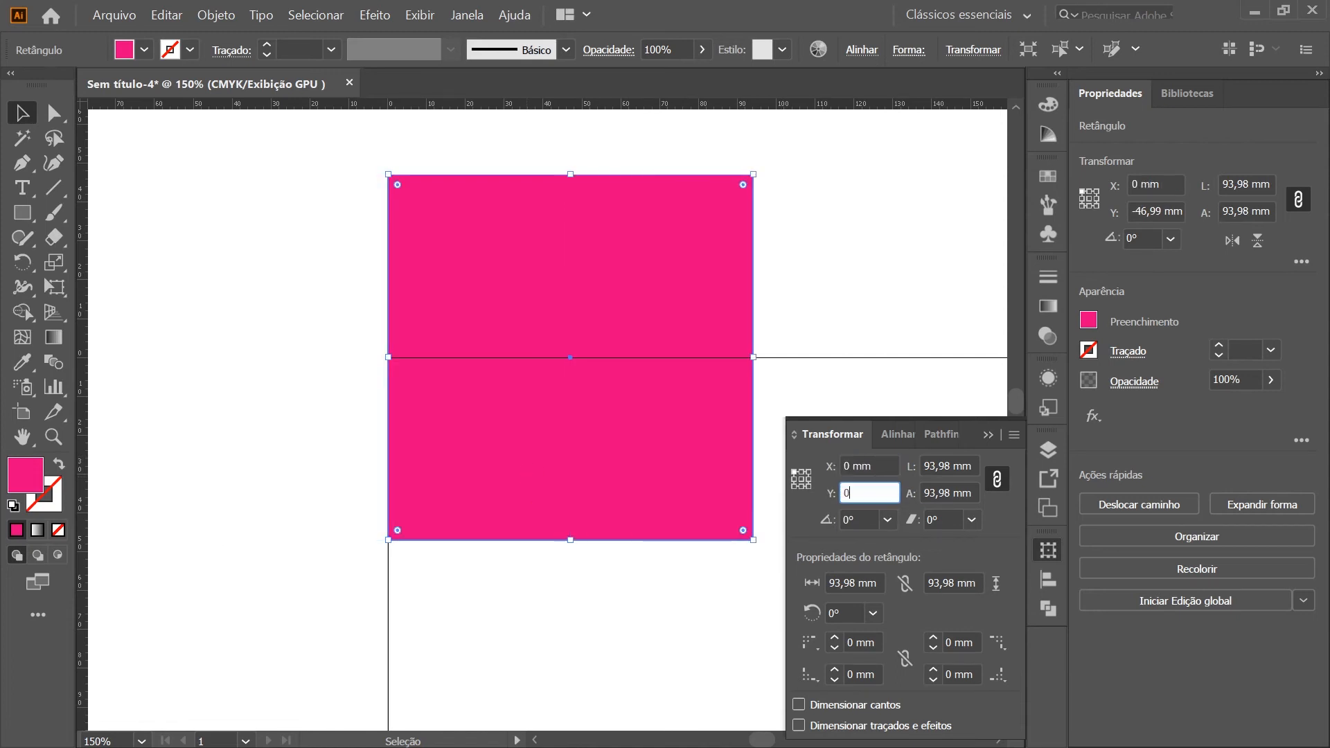
key("Return")
left_click(374, 501)
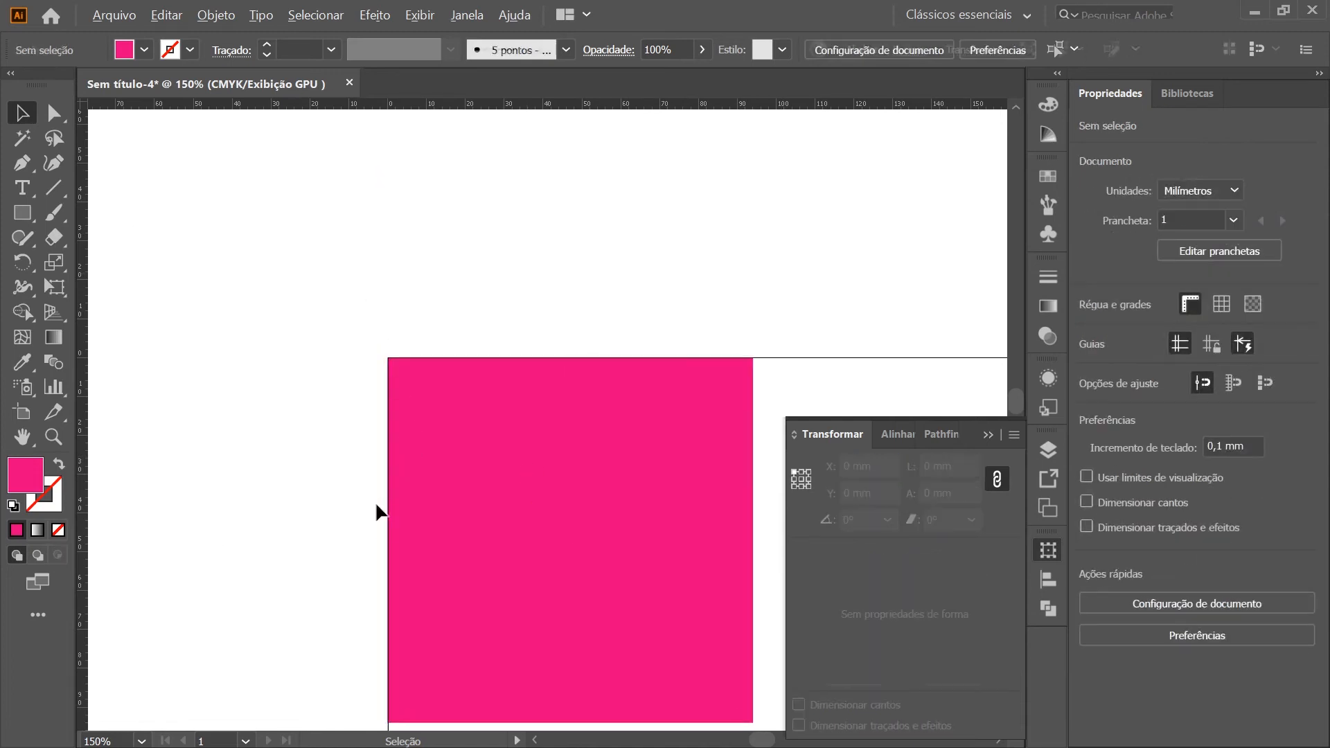
scroll(413, 510, "down", 3)
scroll(526, 616, "up", 2)
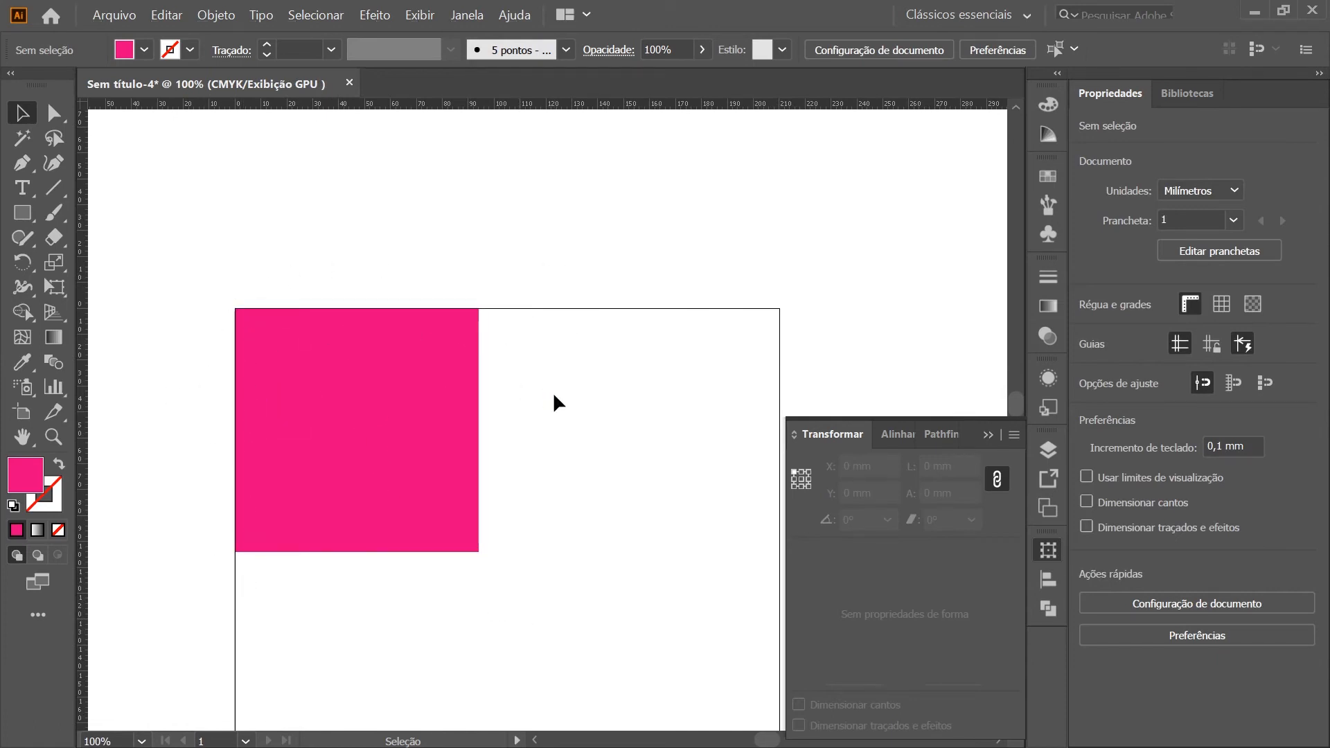
scroll(560, 558, "left", 2)
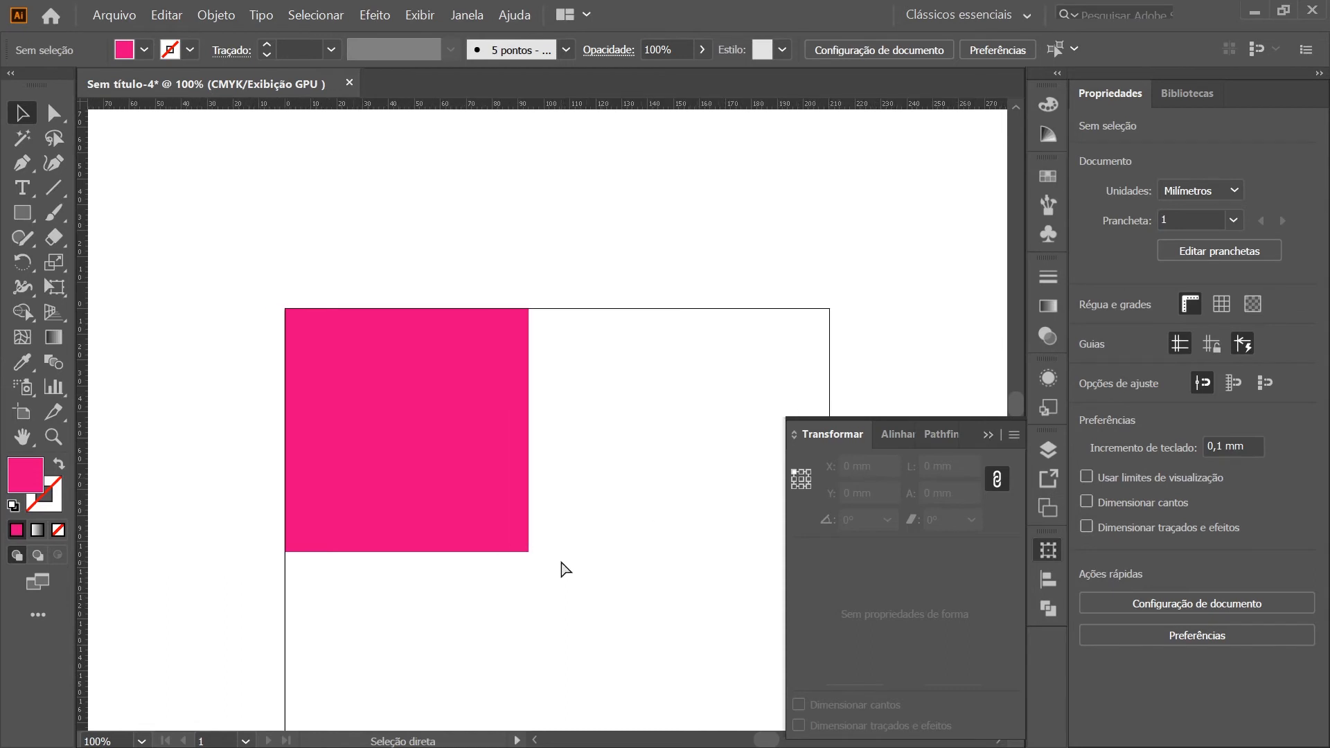
Move the square off the artboard's top-left corner to about X 44 mm, Y 29 mm and snap it back onto that corner
left_click_drag(455, 398, 569, 474)
scroll(253, 387, "up", 1)
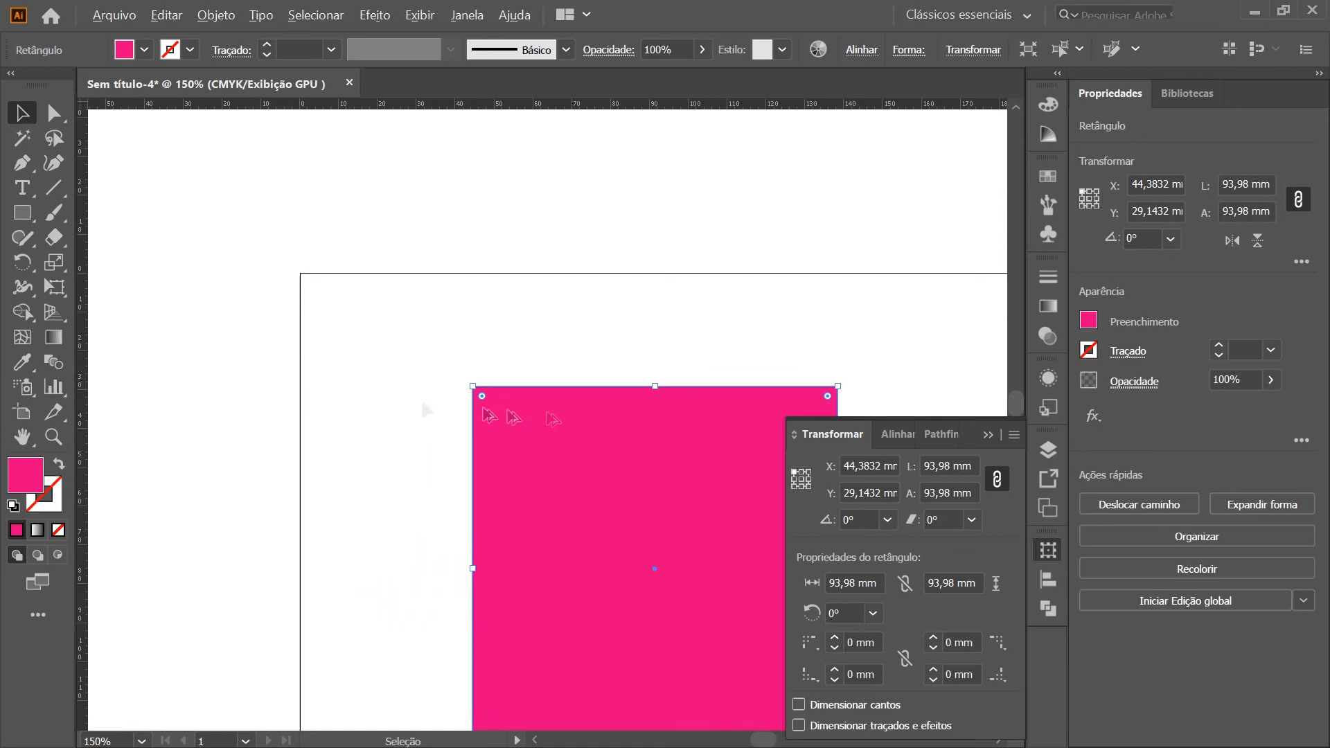
left_click_drag(606, 573, 435, 462)
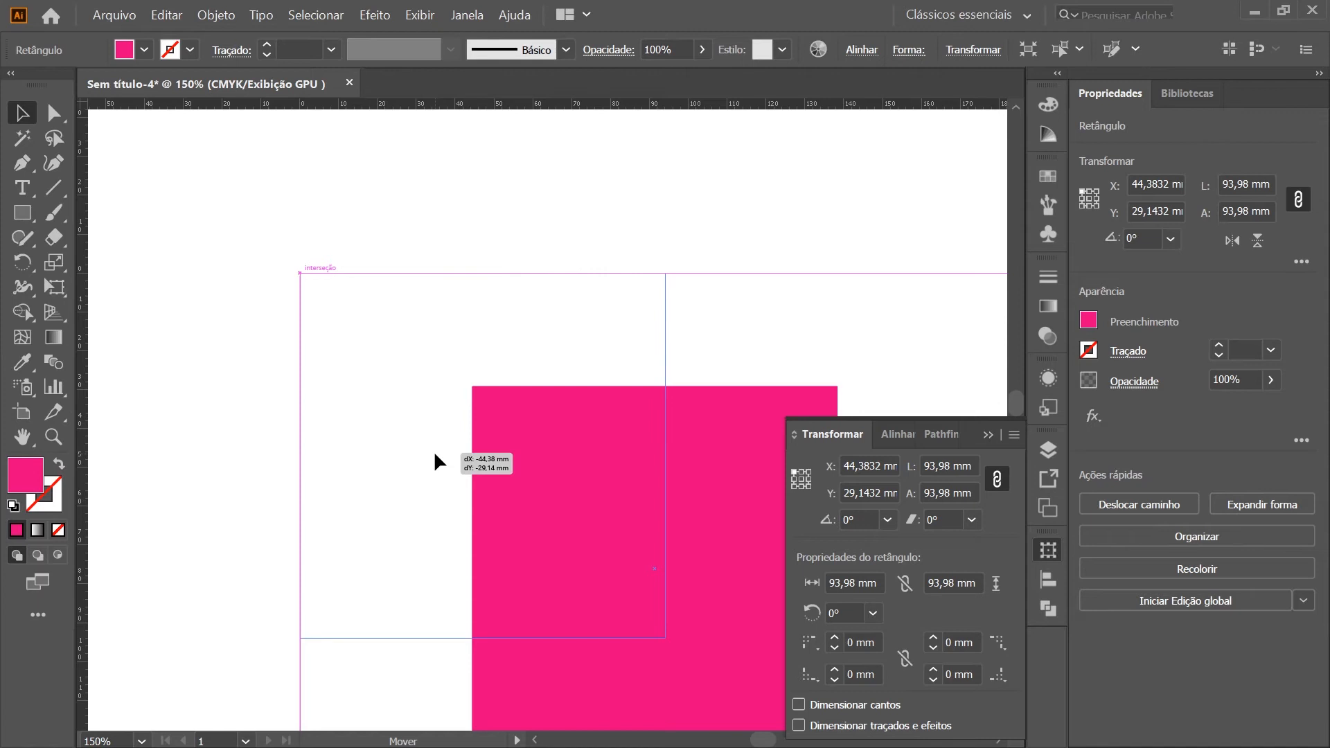
left_click_drag(435, 456, 434, 459)
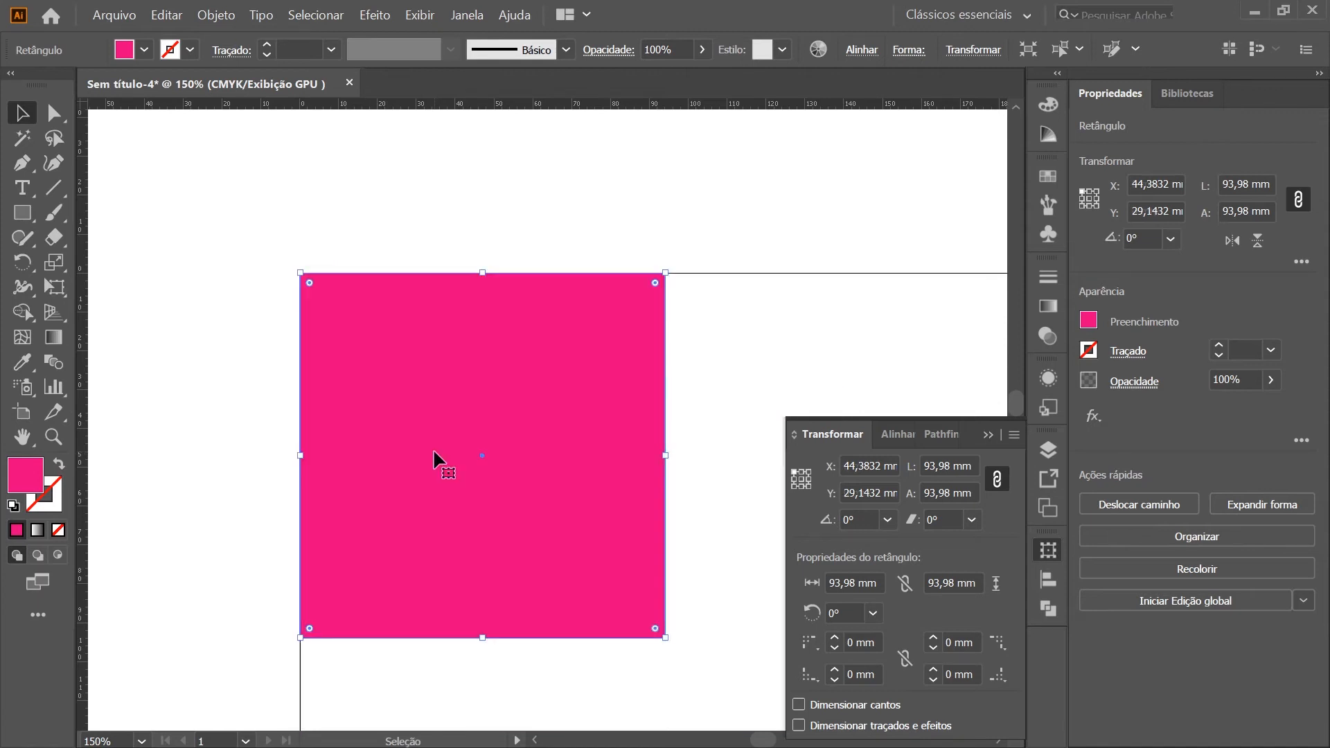
left_click(701, 303)
scroll(201, 605, "right", 3)
scroll(207, 617, "right", 2)
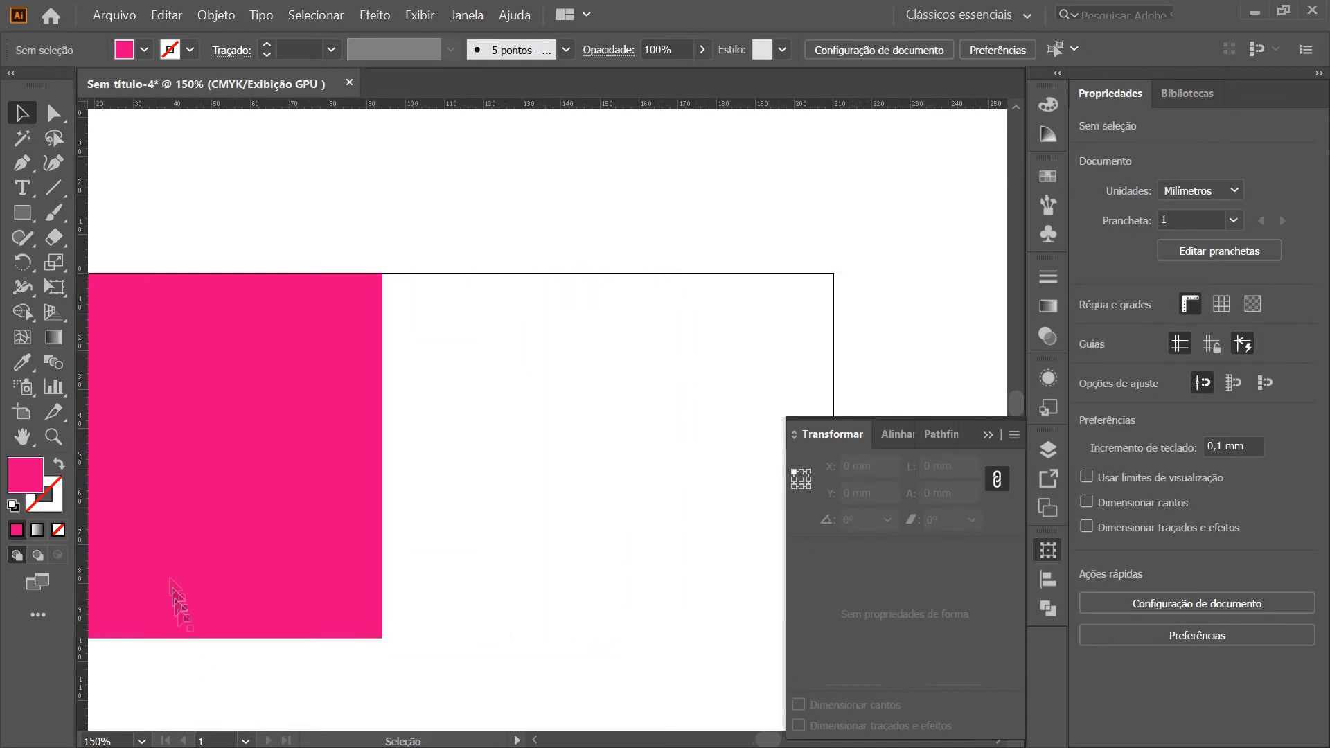
Duplicate the magenta square across the artboard's right edge and fill the copy with yellow (C 0, M 0, Y 100, K 0)
scroll(173, 600, "down", 2)
scroll(184, 416, "left", 2)
left_click_drag(280, 493, 635, 481)
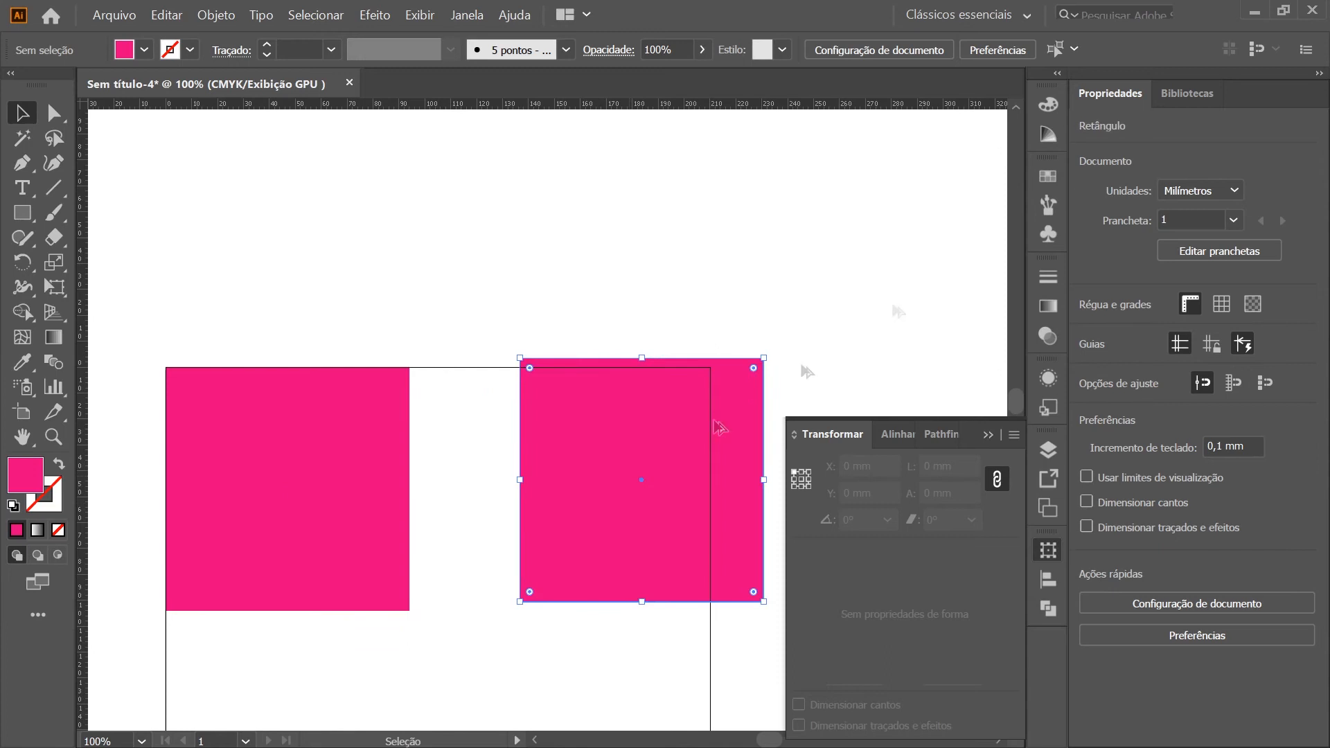
left_click(1048, 103)
left_click_drag(857, 185, 851, 160)
left_click(1048, 104)
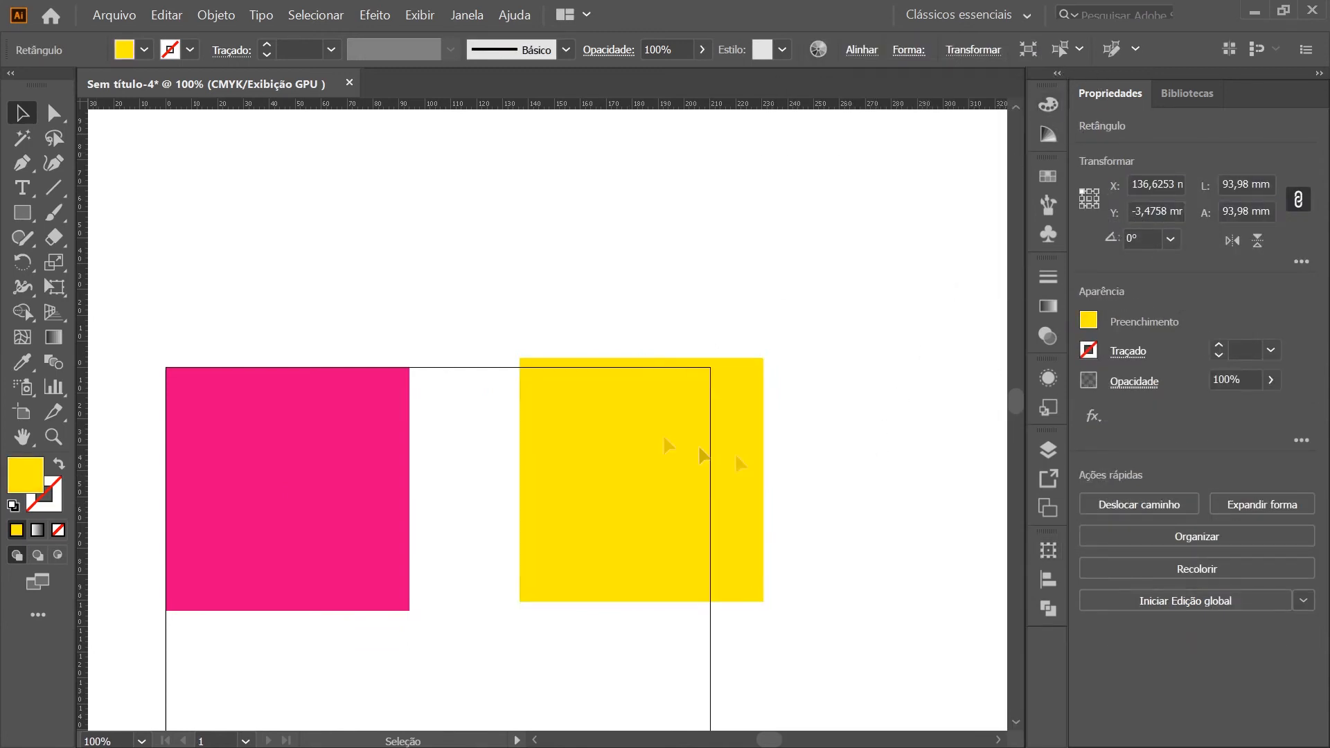
Duplicate the yellow square to about X 129 mm, Y 0.45 mm and fill the copy with green (C 100, M 0, Y 100, K 0)
left_click(538, 347)
scroll(533, 354, "up", 3)
left_click_drag(529, 437, 534, 469)
scroll(555, 352, "down", 1)
left_click(1048, 104)
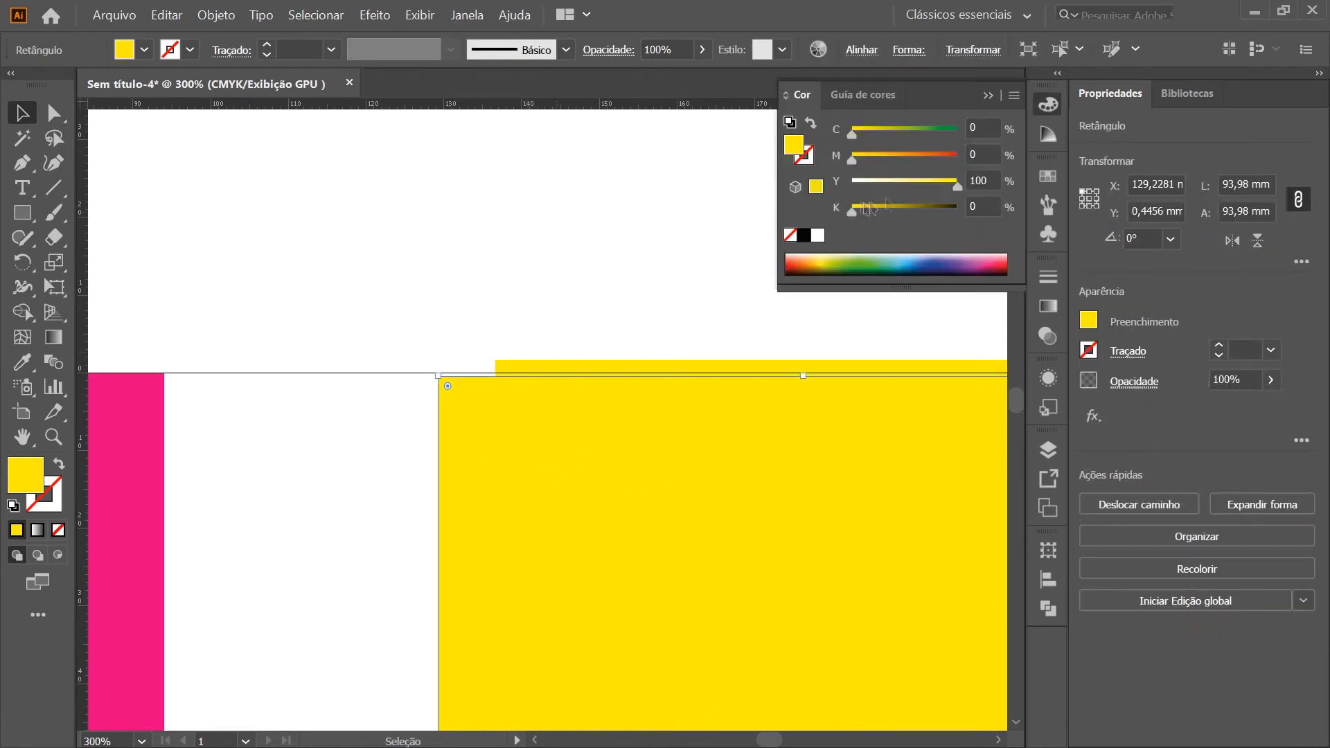
left_click_drag(903, 133, 960, 134)
left_click(513, 332)
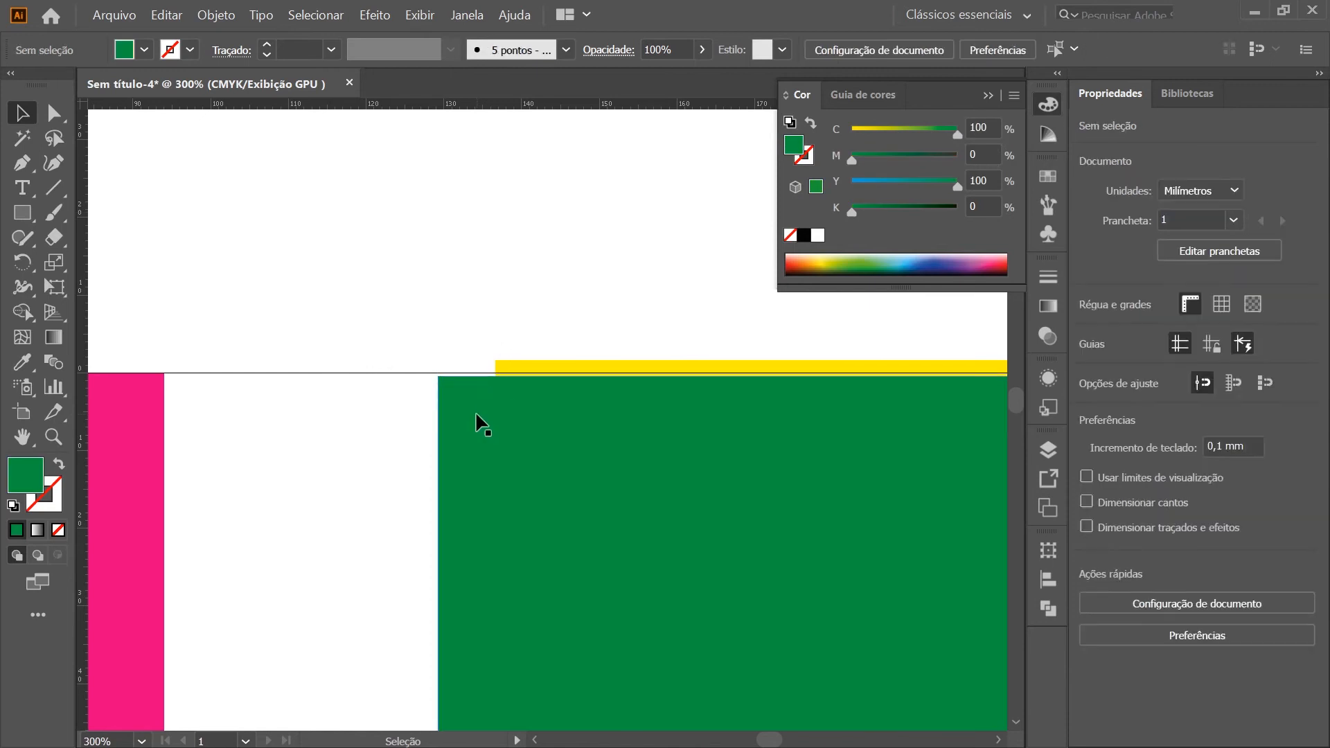
Shift the magenta square slightly down so it snaps to the green square's top edge, at about Y 0.45 mm, and deselect it
scroll(728, 460, "down", 4)
scroll(718, 530, "up", 2)
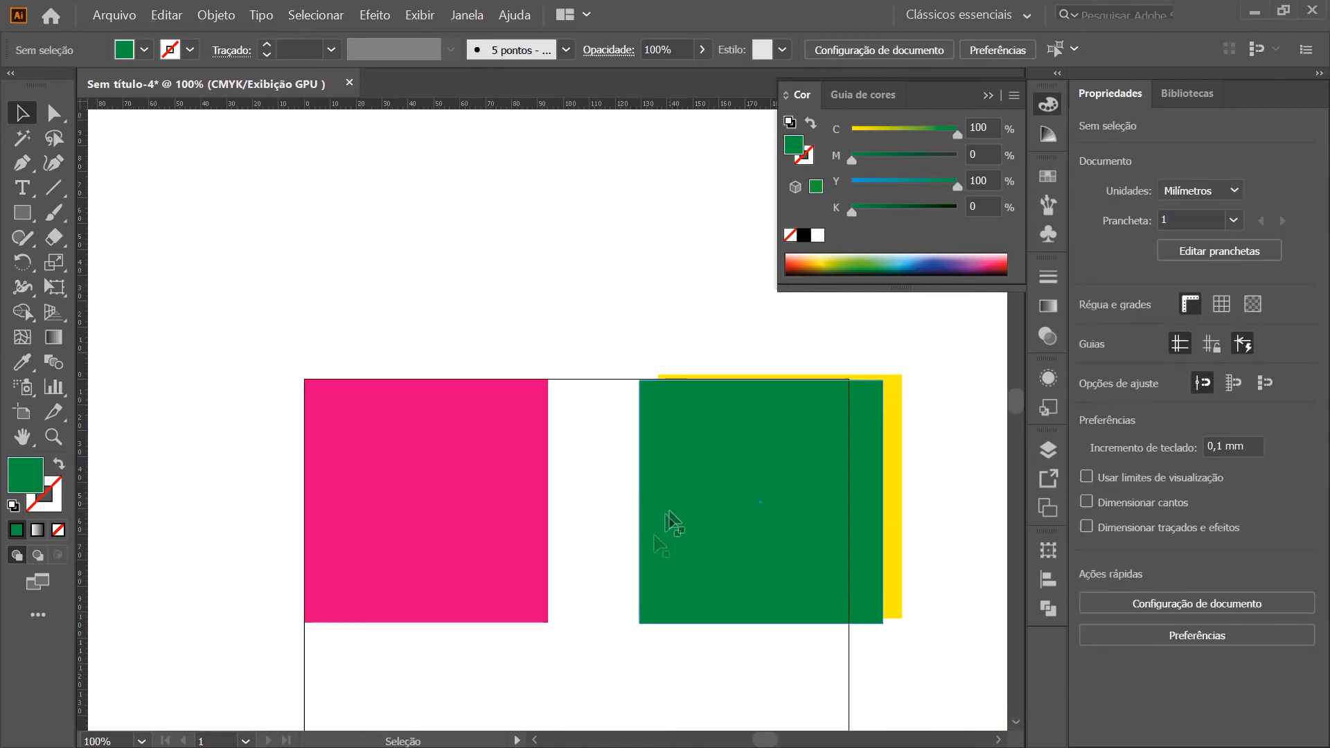
mouse_move(496, 463)
left_mouse_down()
mouse_move(572, 606)
mouse_move(573, 538)
mouse_move(459, 465)
mouse_move(484, 446)
left_mouse_up()
left_click(470, 324)
left_click(206, 334)
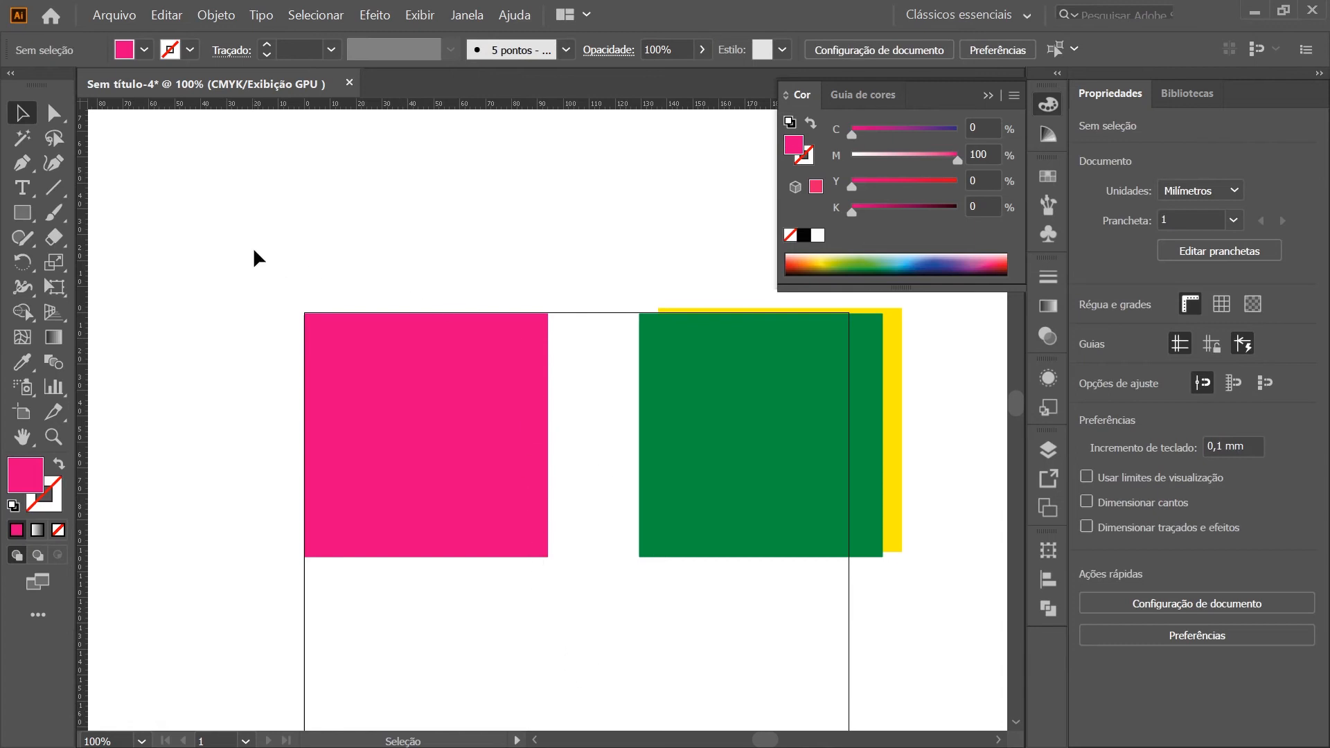
scroll(454, 323, "up", 6)
scroll(593, 348, "down", 6)
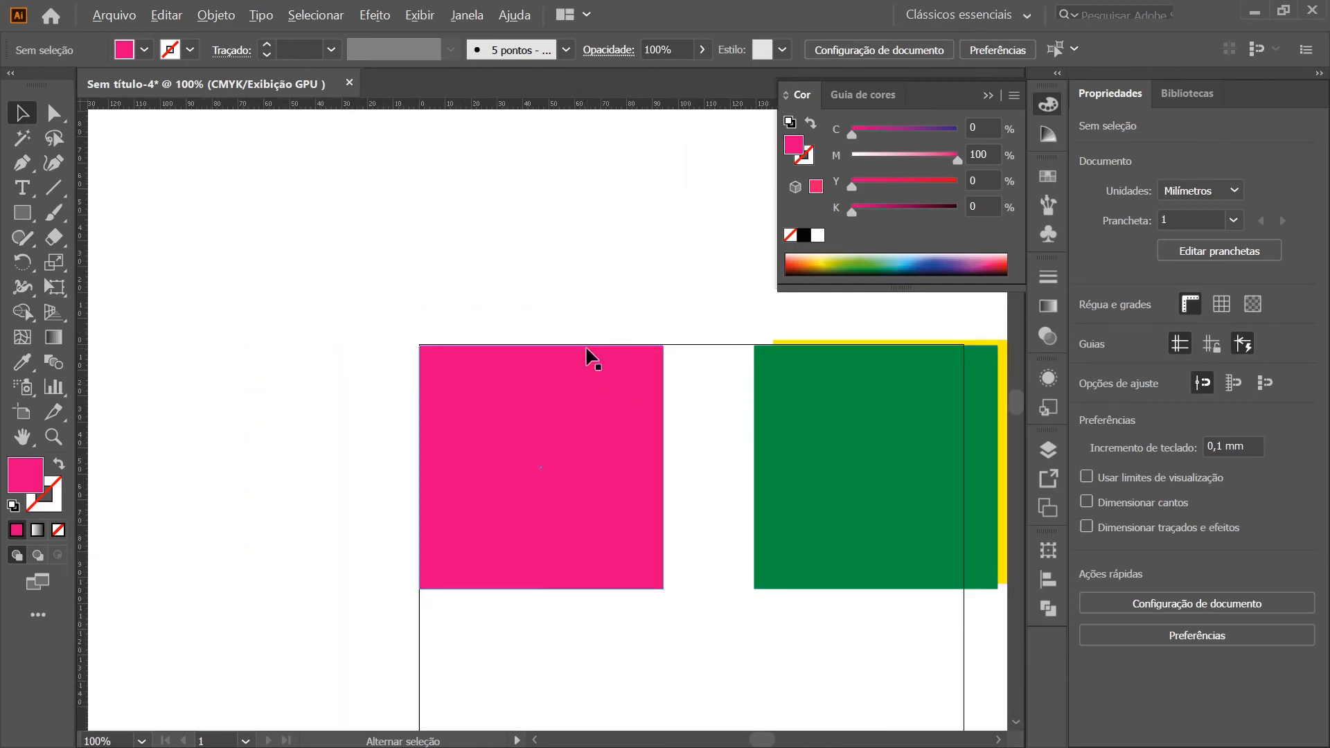
Set the magenta square's Y position to 0 mm with Transform and deselect it
left_click(617, 468)
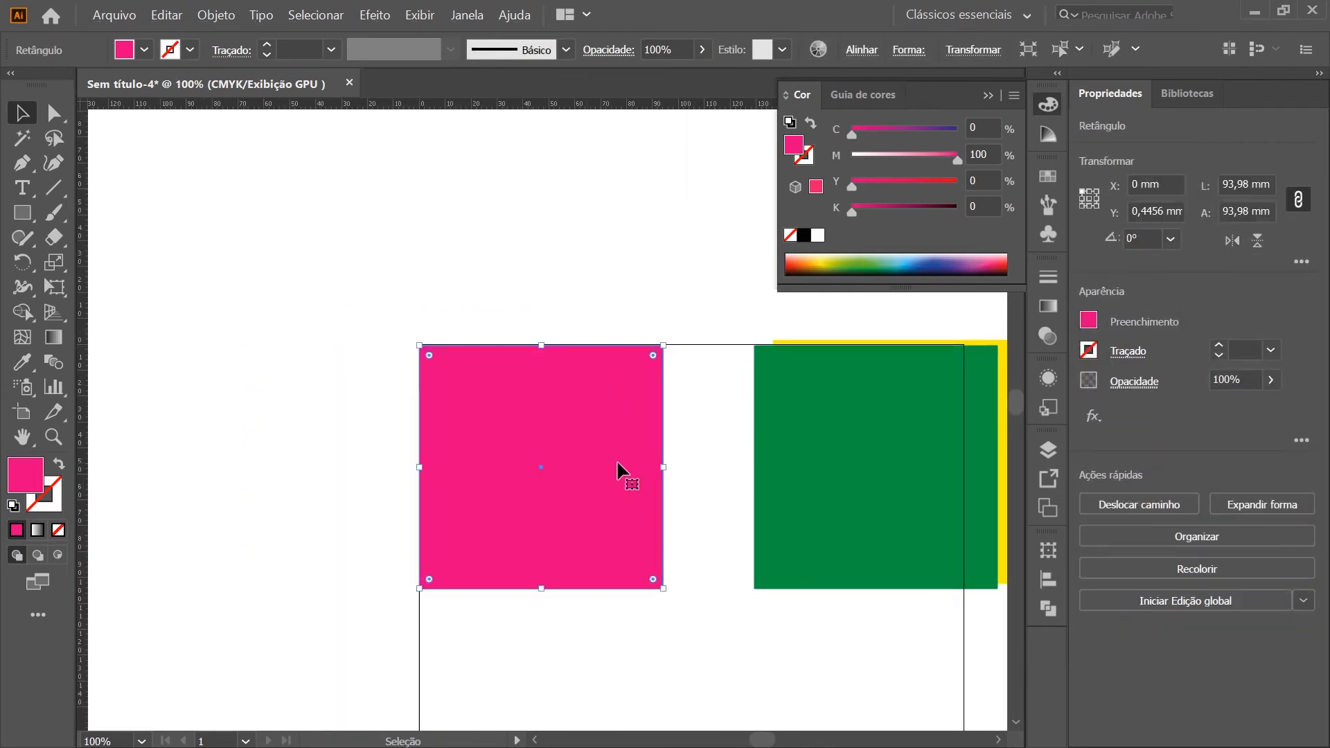
left_click(1048, 550)
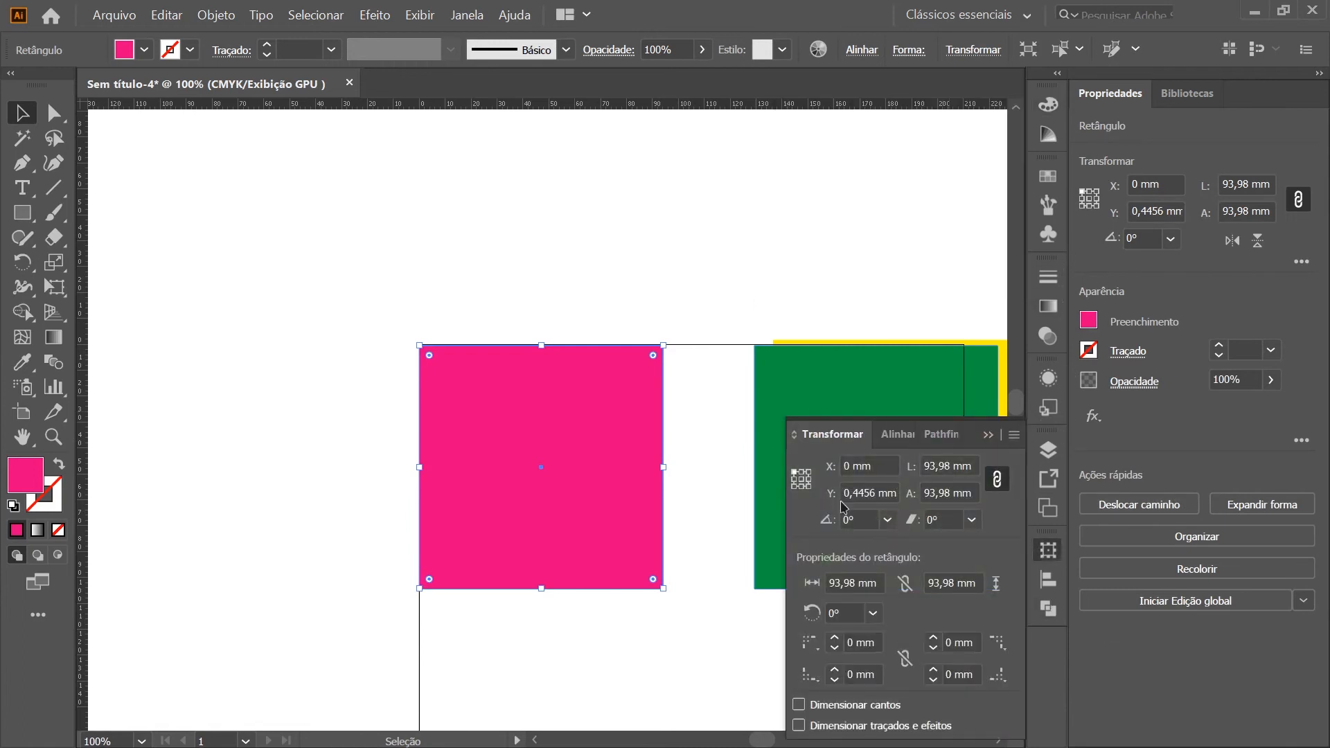
double_click(879, 492)
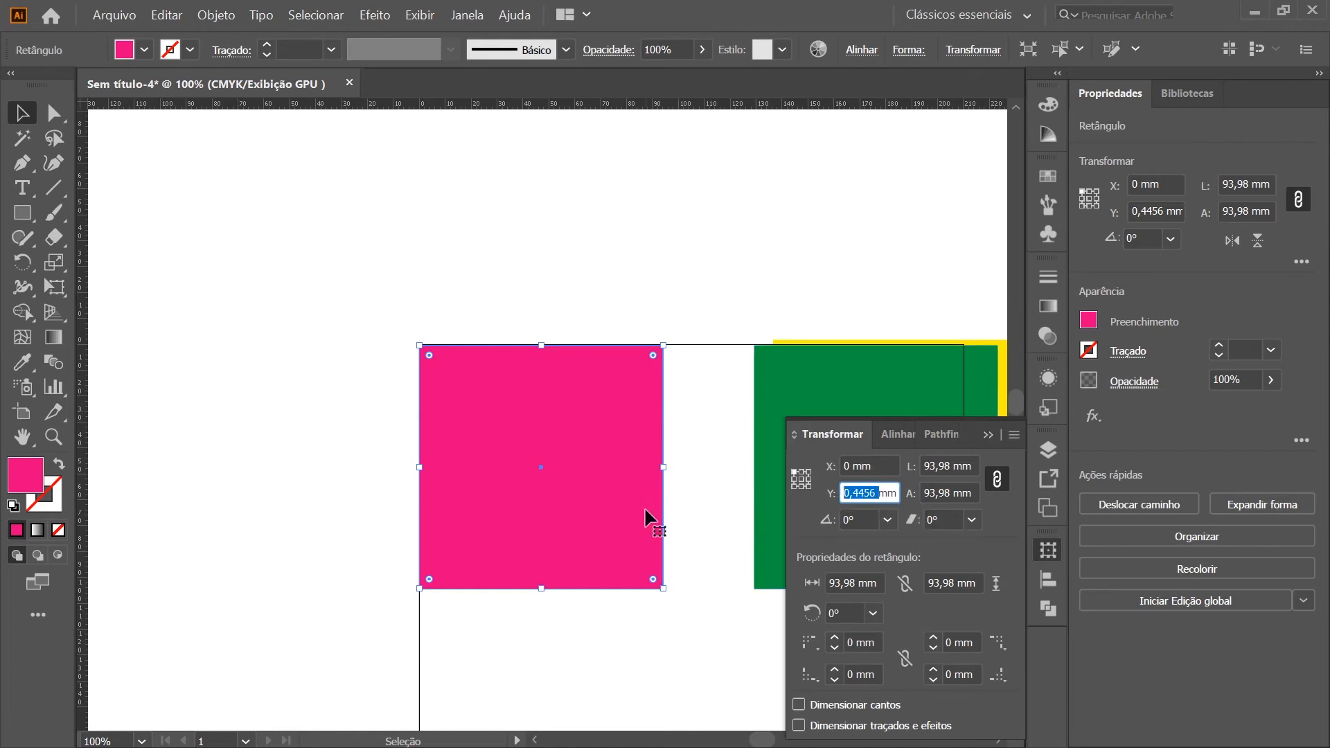
type("0")
key("Return")
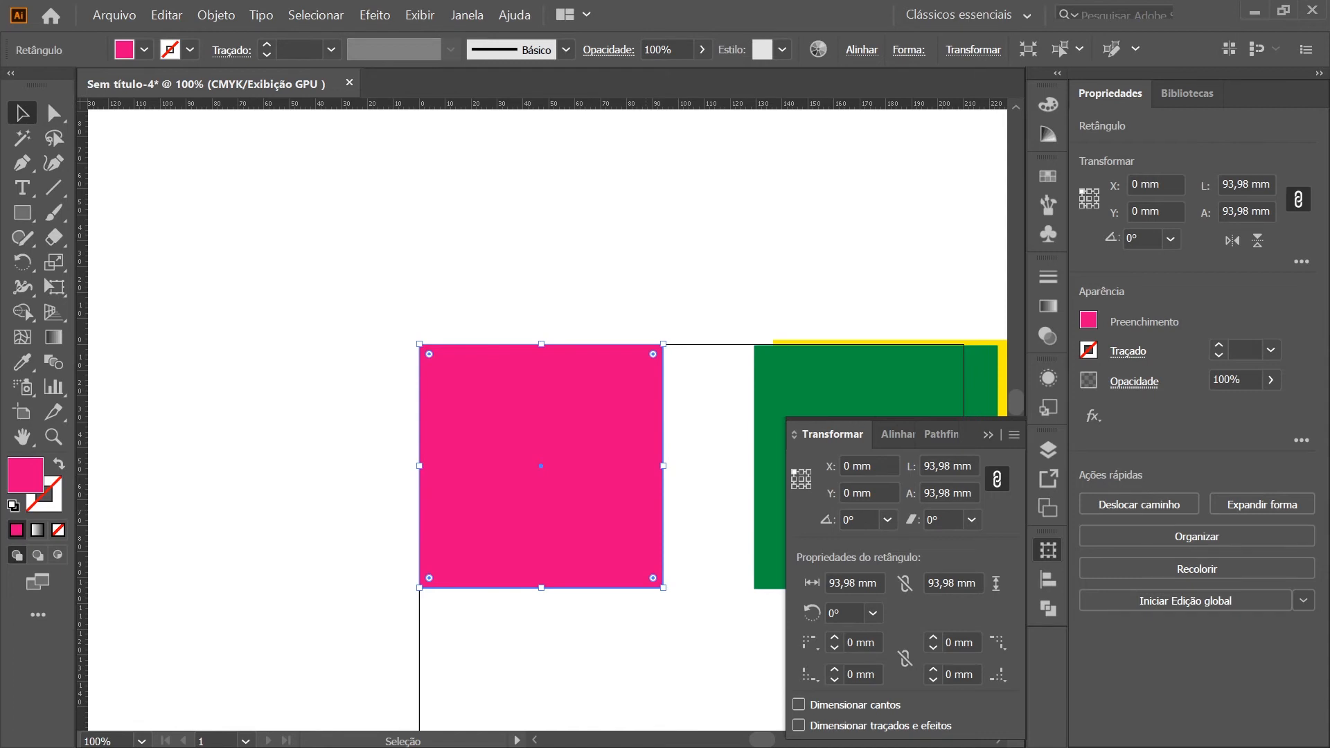
left_click(769, 223)
key("a")
scroll(662, 395, "right", 5)
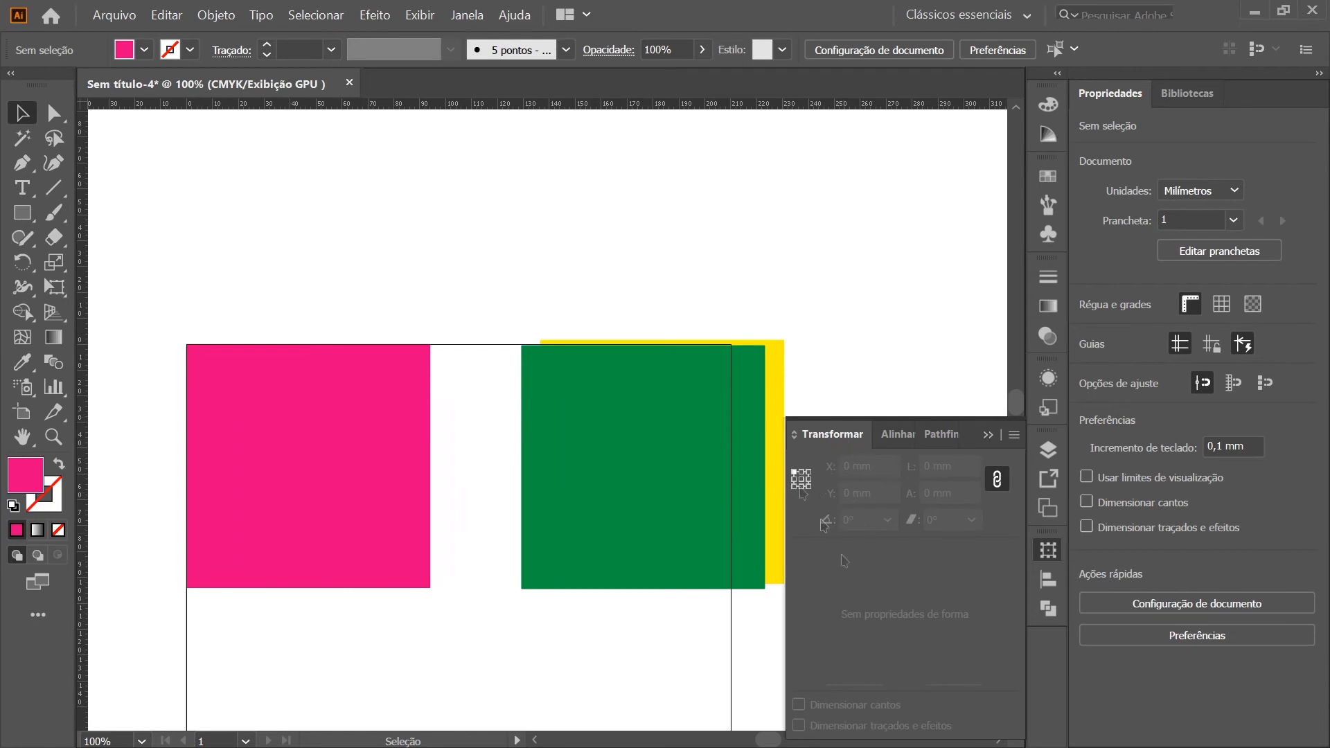
Delete the overlapping green and yellow squares together, keeping the magenta one
left_click(335, 451)
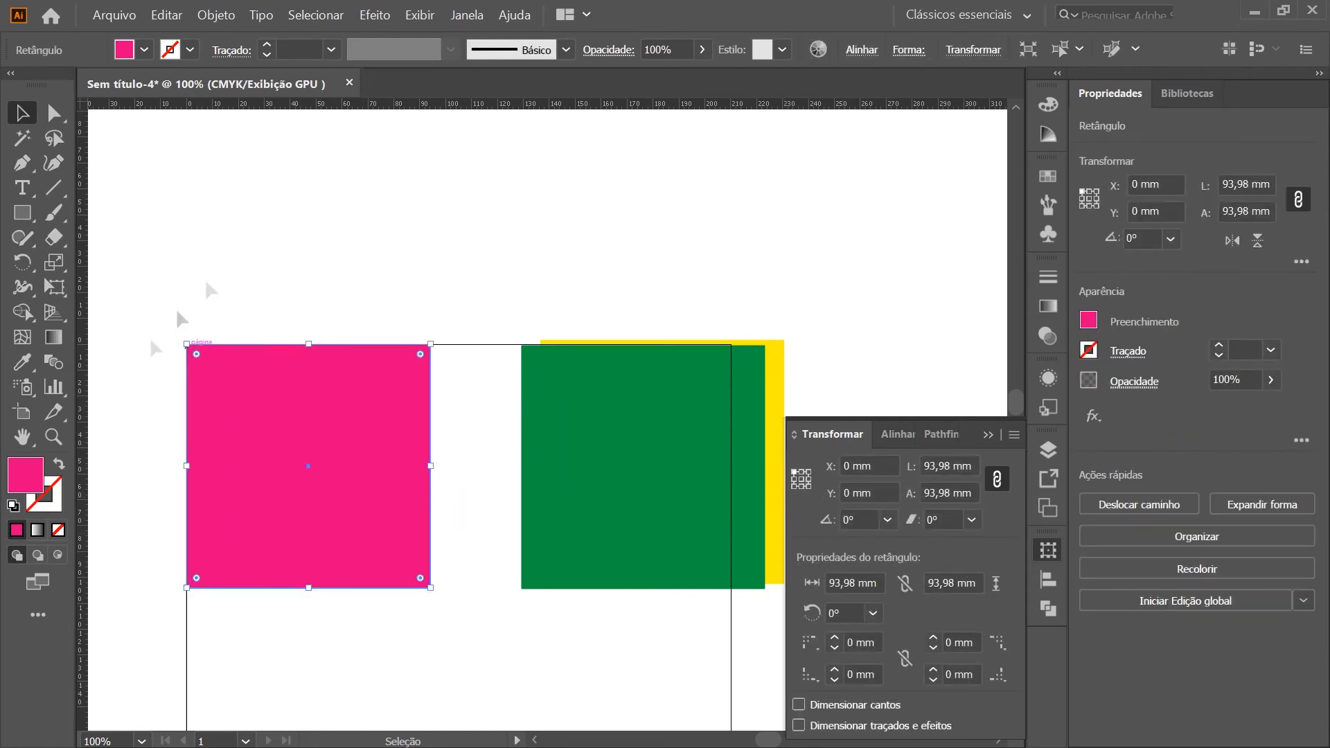
left_click(622, 233)
left_click(748, 271)
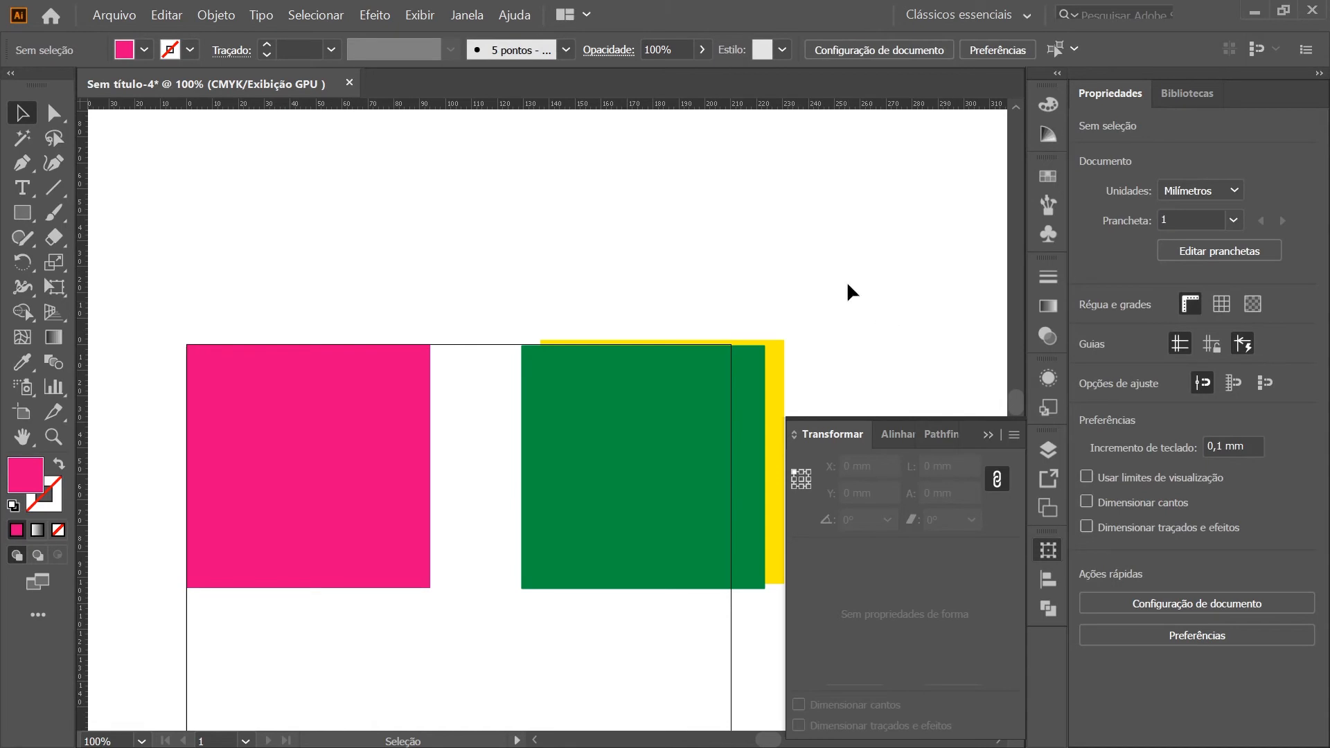
left_click_drag(727, 218, 570, 443)
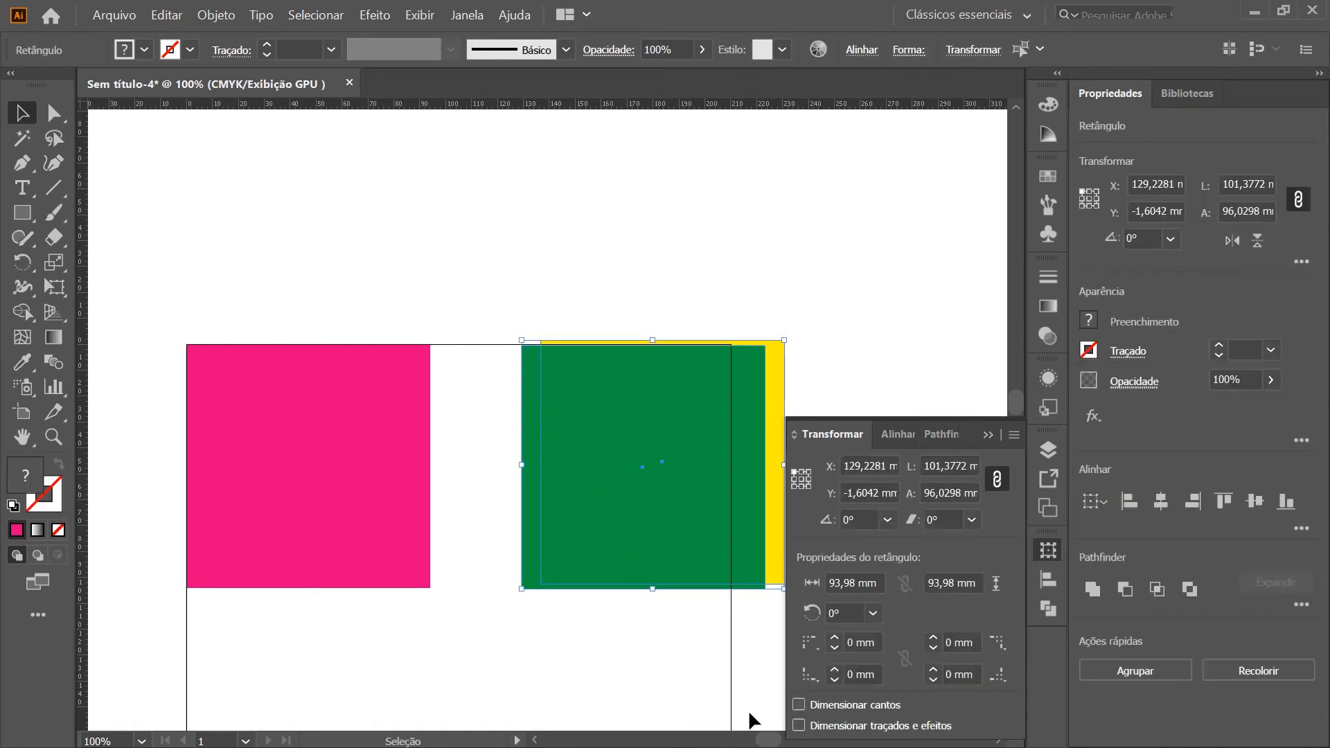
key("Delete")
Move the magenta square away from the artboard corner to about X 89 mm, Y 32 mm, hide the Transform settings and deselect the square
scroll(624, 413, "down", 5)
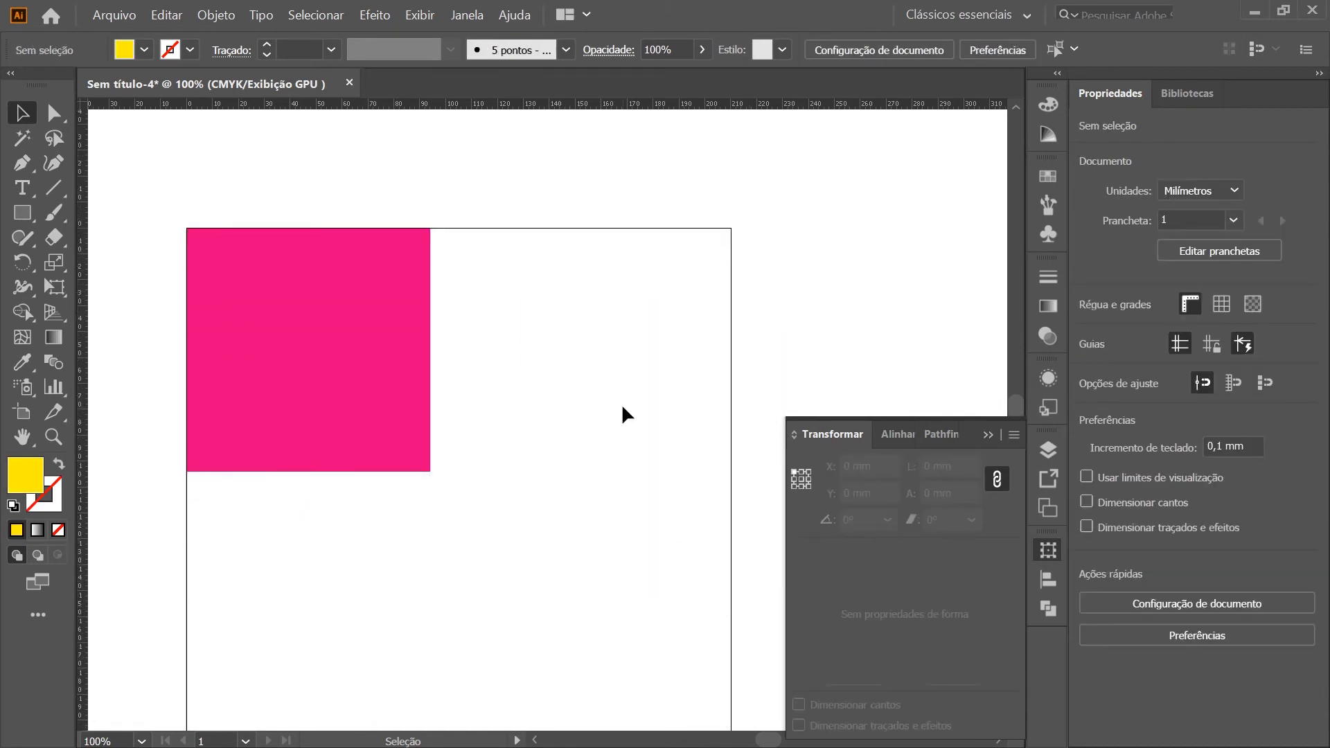
scroll(627, 418, "left", 2)
left_click_drag(390, 283, 581, 389)
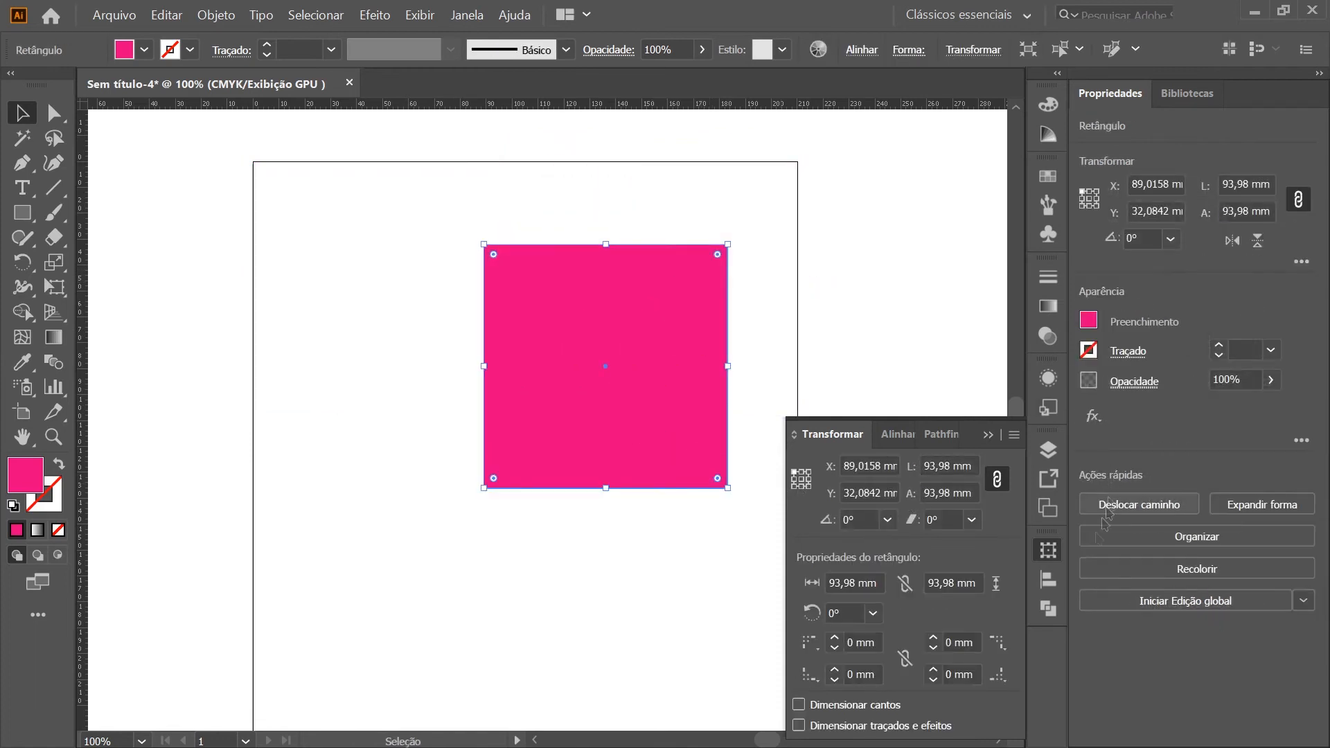
left_click(1048, 552)
scroll(667, 504, "up", 1)
scroll(667, 502, "up", 3)
left_click(866, 405)
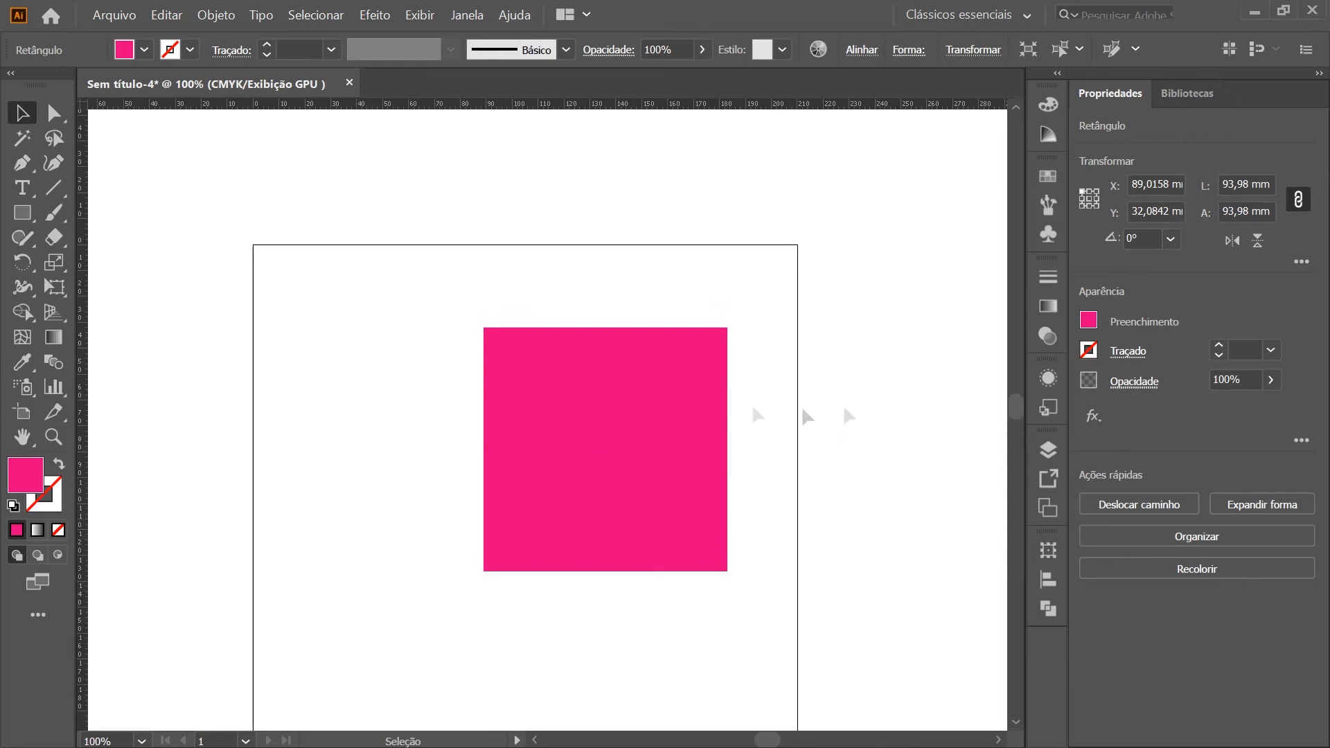
Show the Align tools with their extra options hidden, and close and reopen them
scroll(620, 395, "down", 3)
left_click(1047, 558)
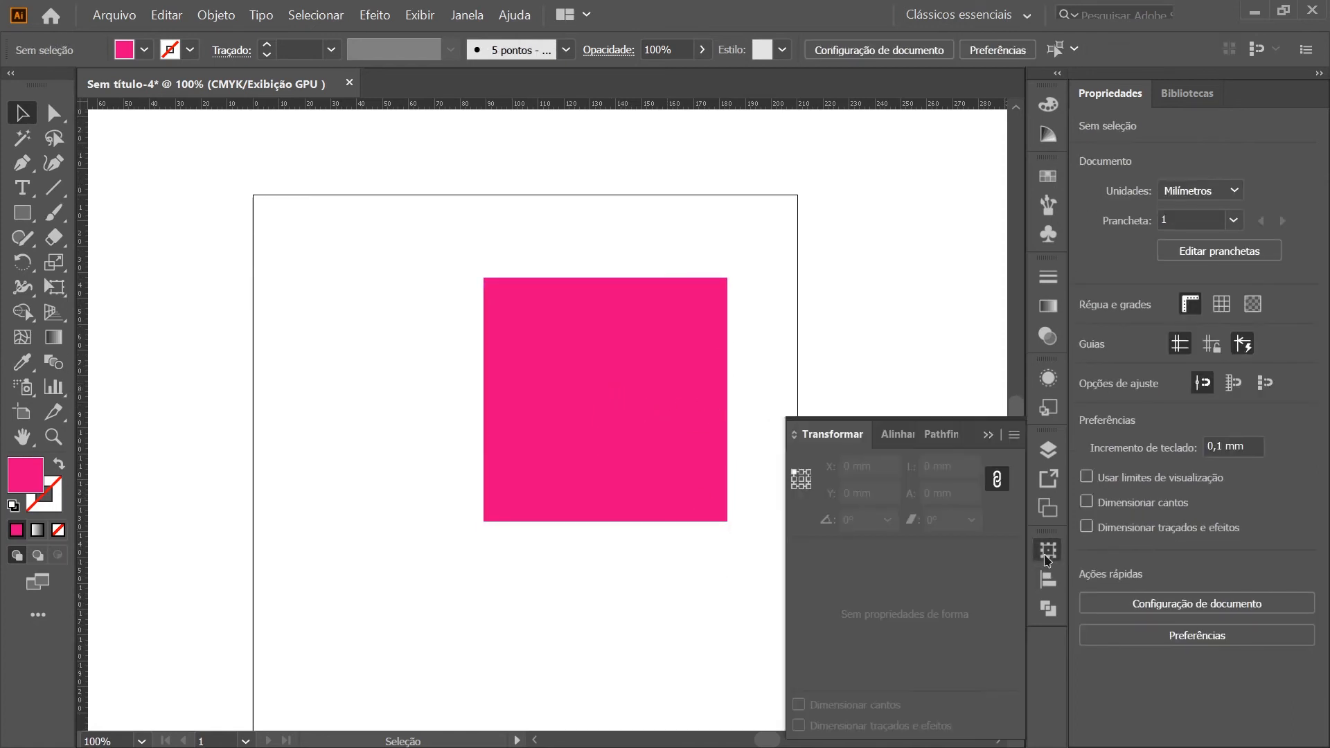
left_click(897, 433)
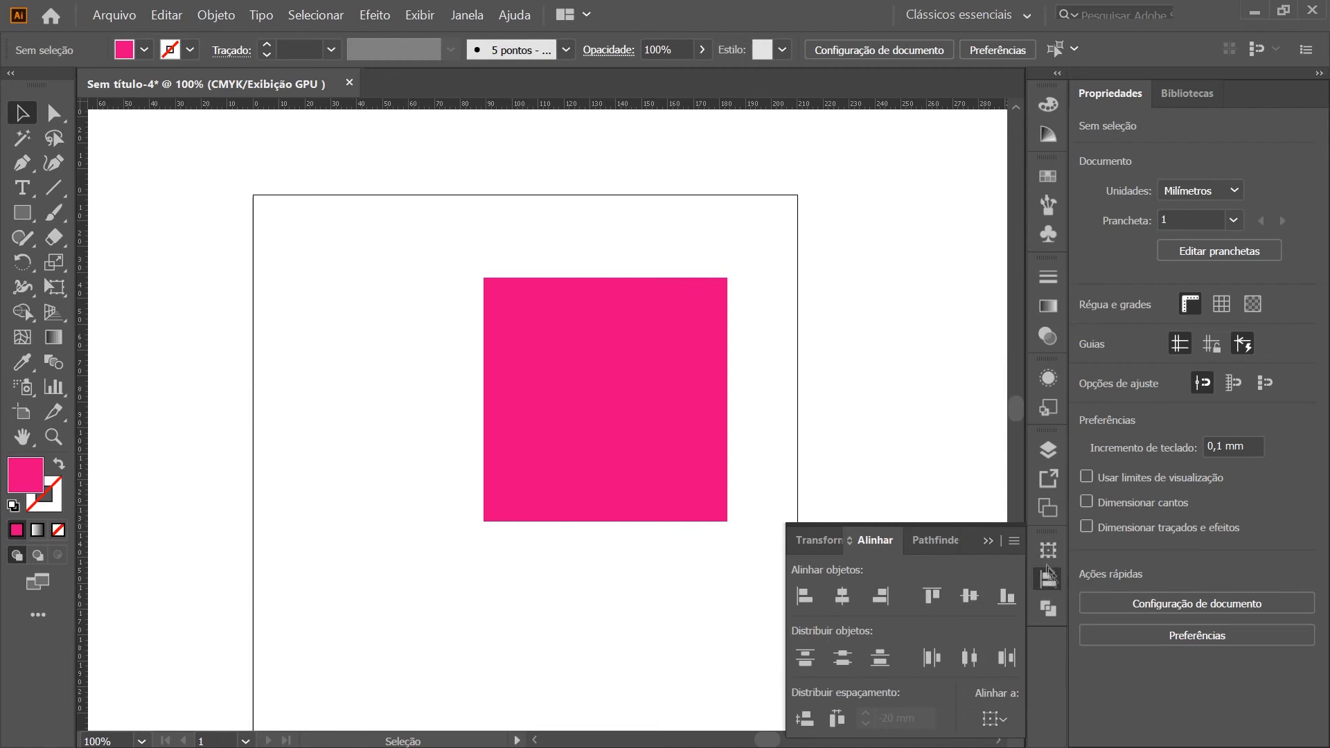
left_click(1014, 540)
left_click(1059, 547)
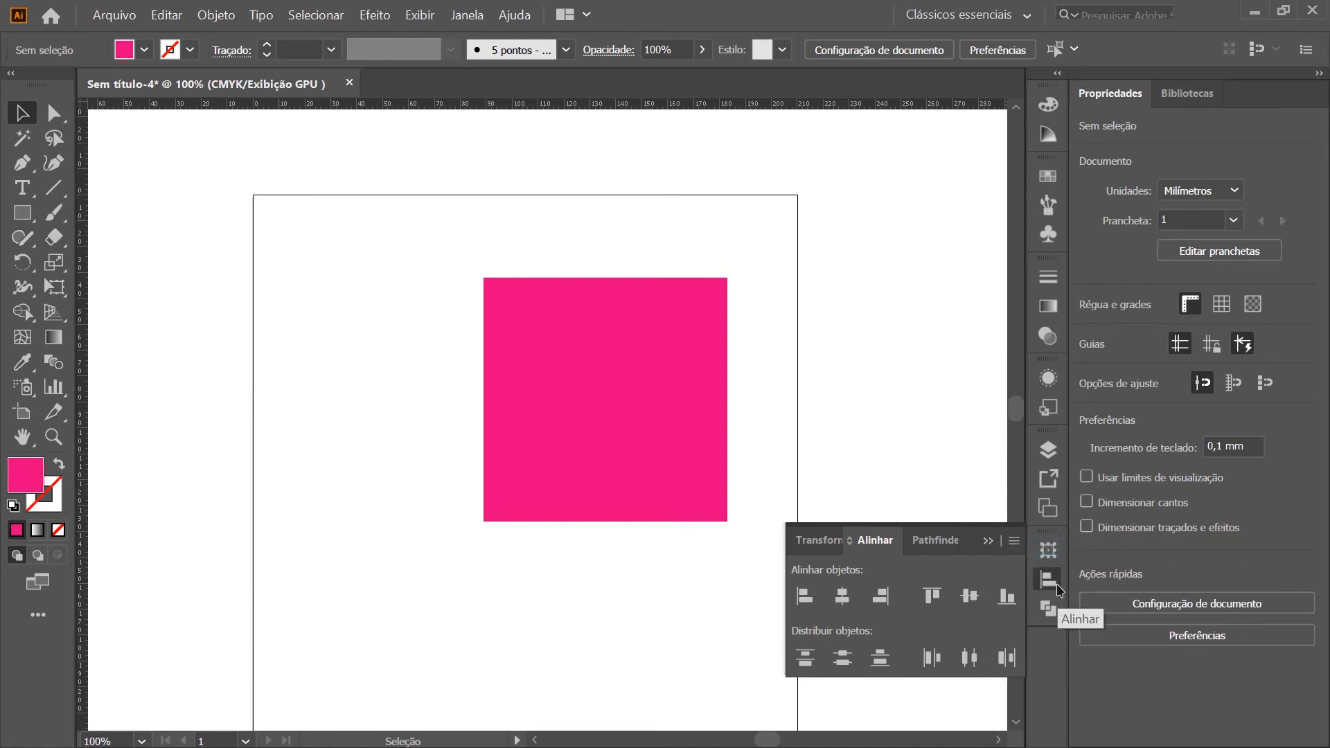
left_click(1057, 585)
left_click(467, 12)
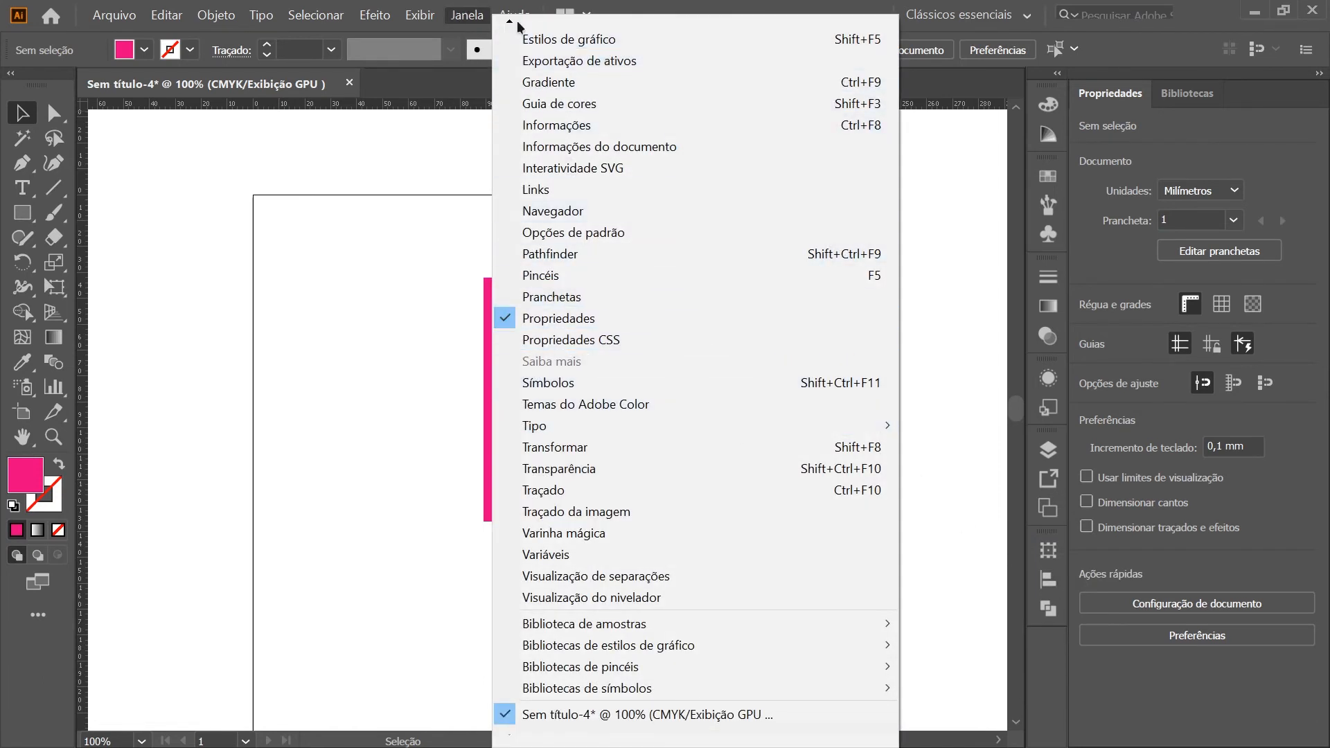
mouse_move(518, 27)
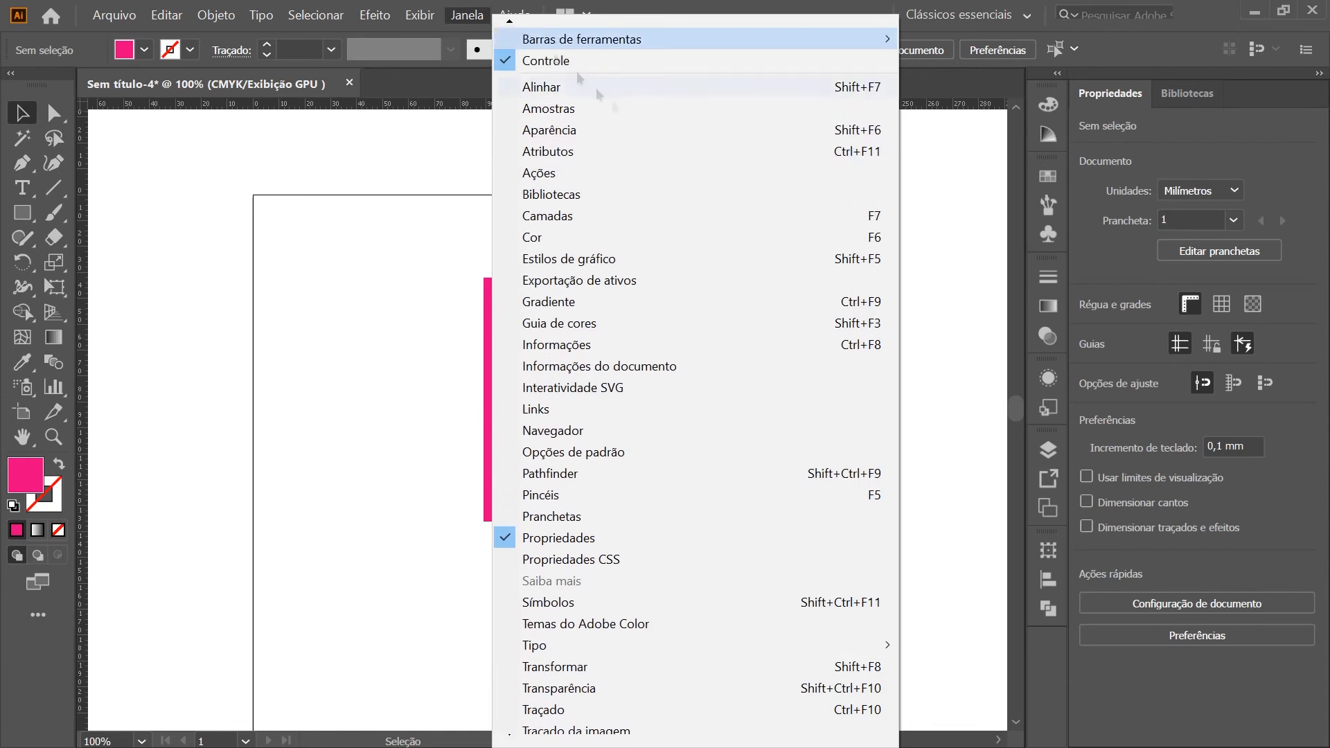
left_click(658, 97)
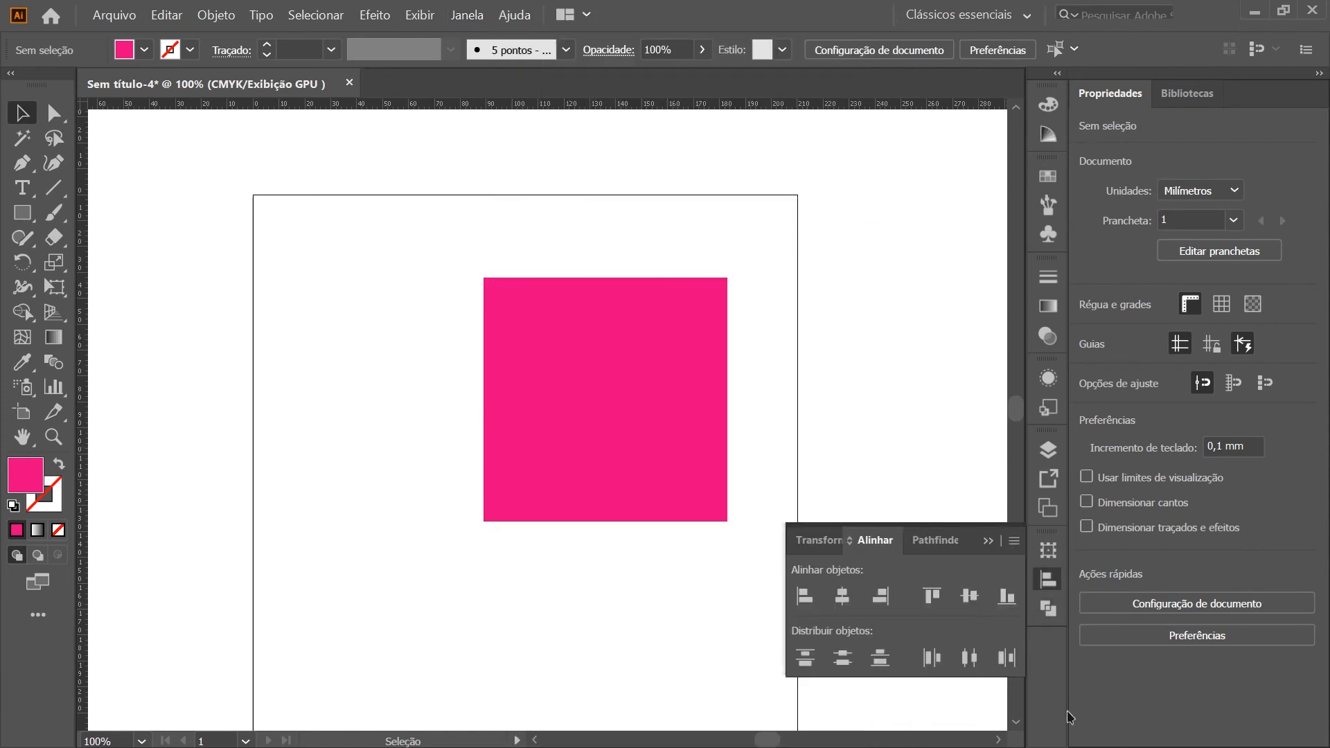
Move the magenta square to the artboard's horizontal centre, at about X 58 mm, Y 57 mm
left_click(685, 408)
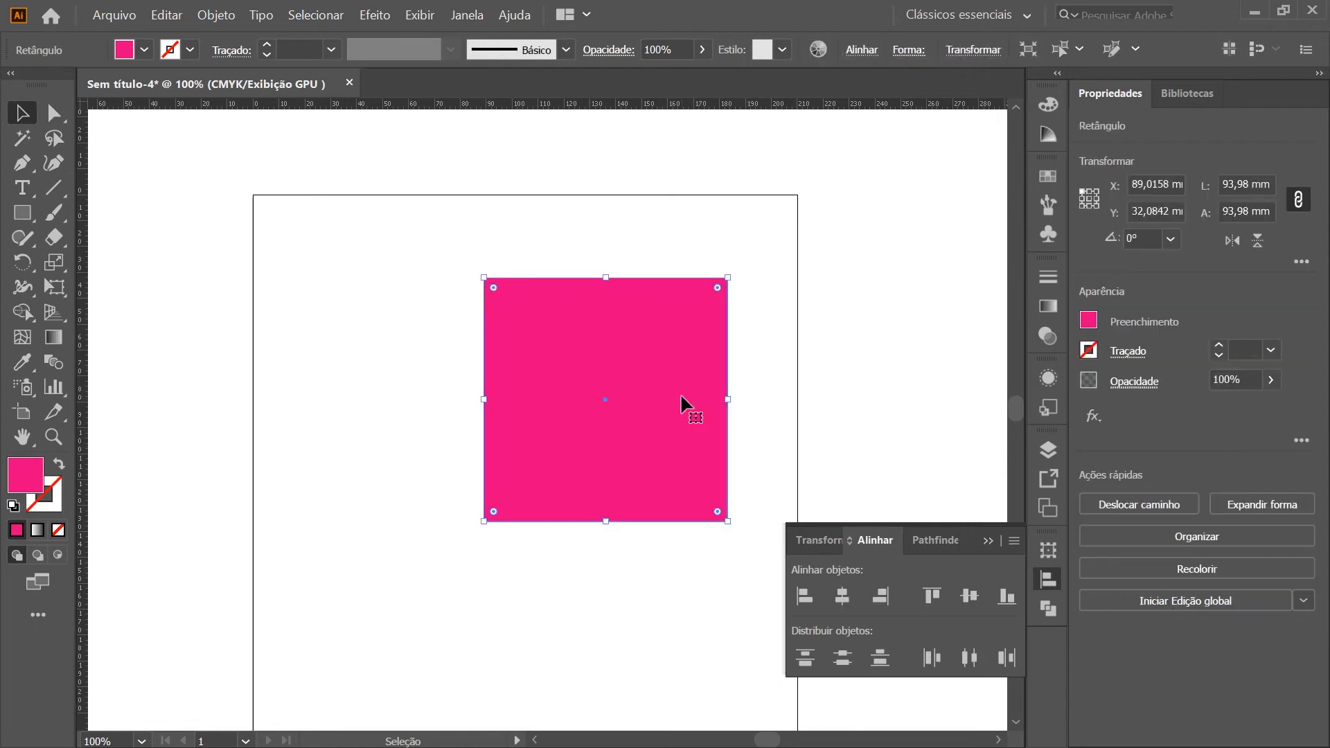
left_click(892, 337)
scroll(599, 509, "down", 2)
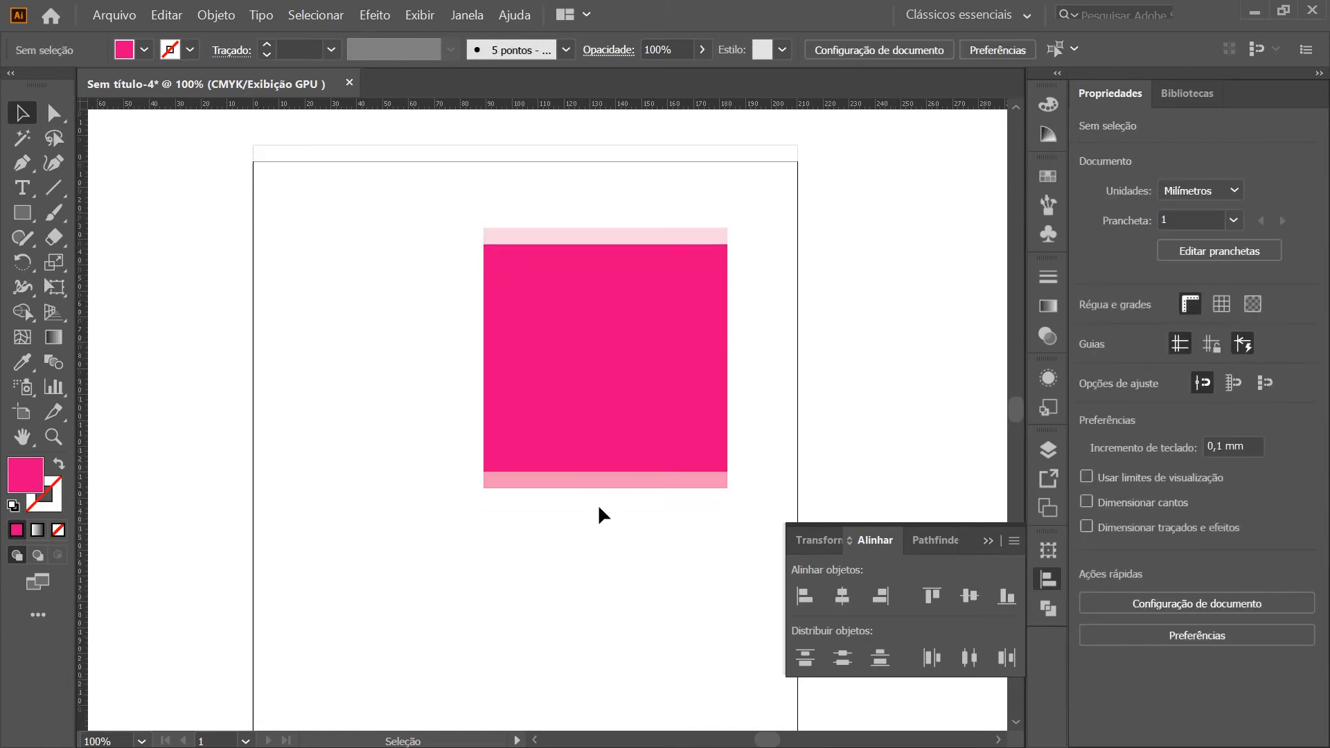
scroll(797, 353, "up", 2)
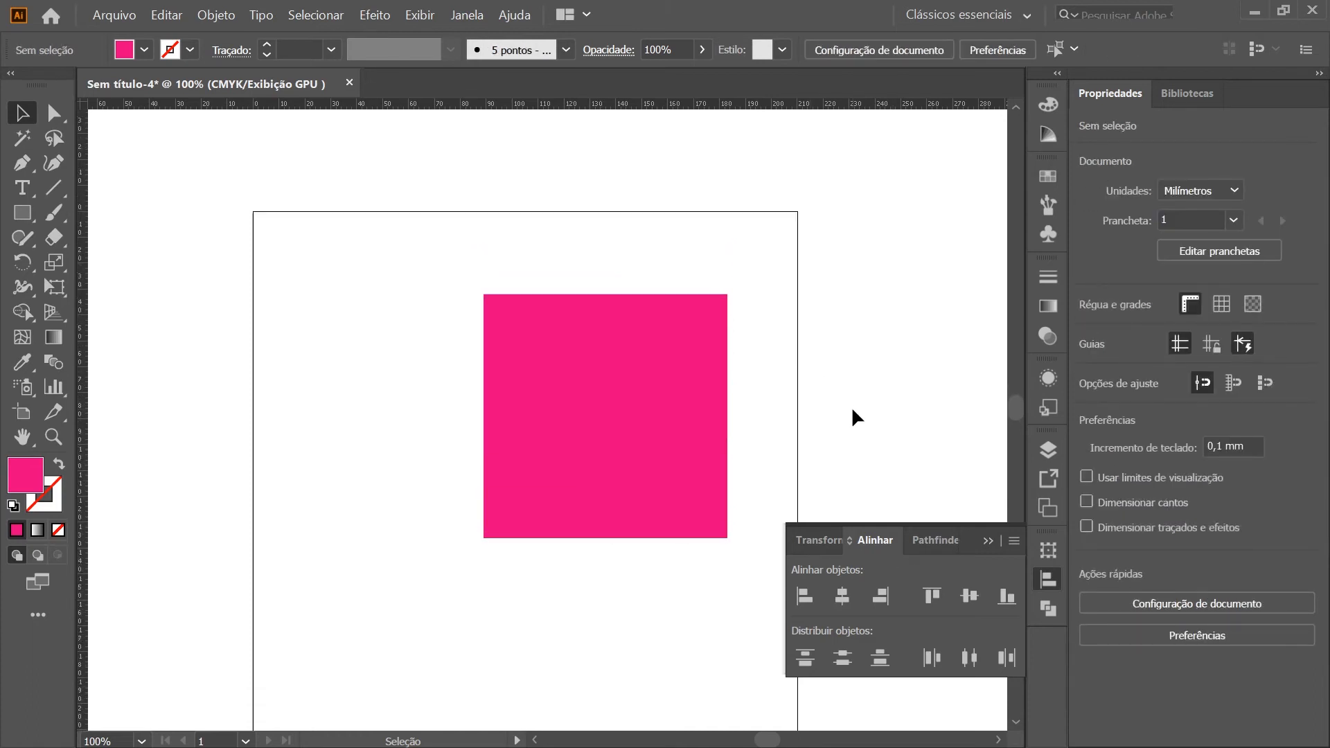
scroll(797, 402, "down", 1)
left_click_drag(645, 452, 563, 518)
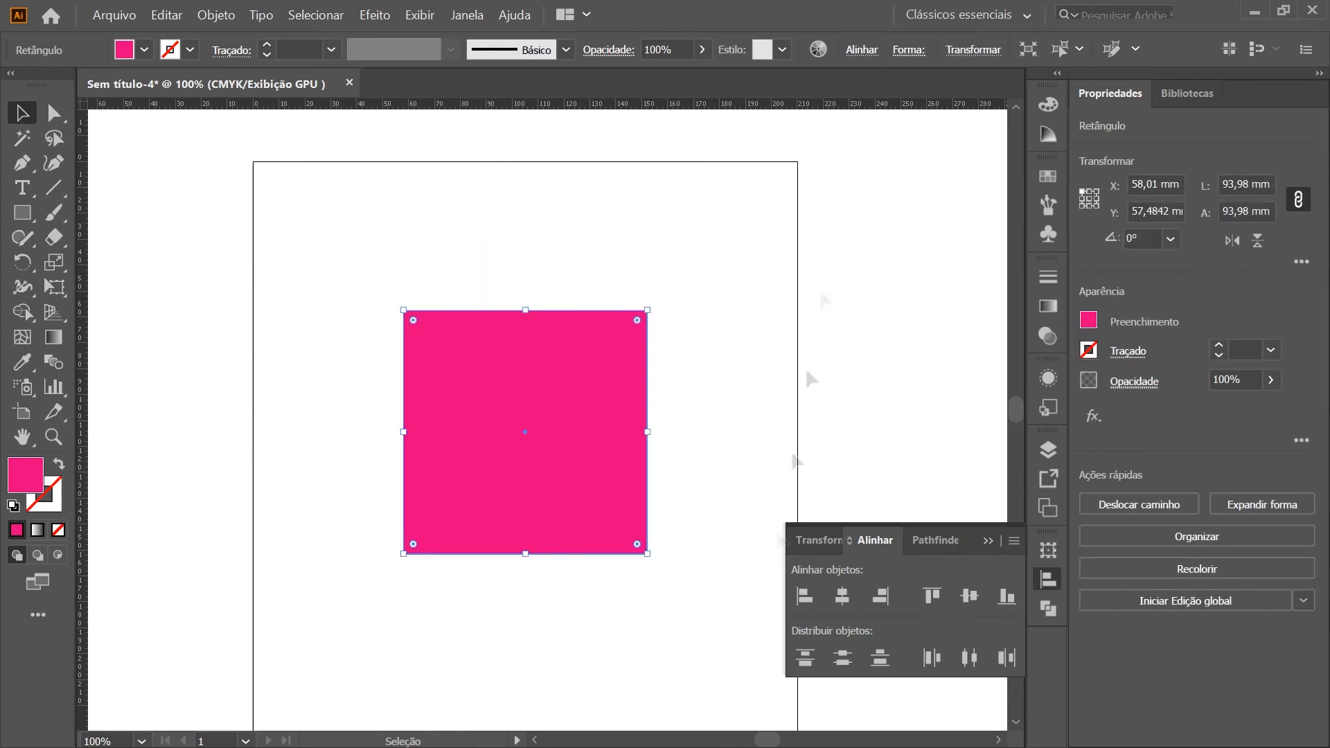
scroll(478, 416, "down", 1)
scroll(510, 449, "down", 2)
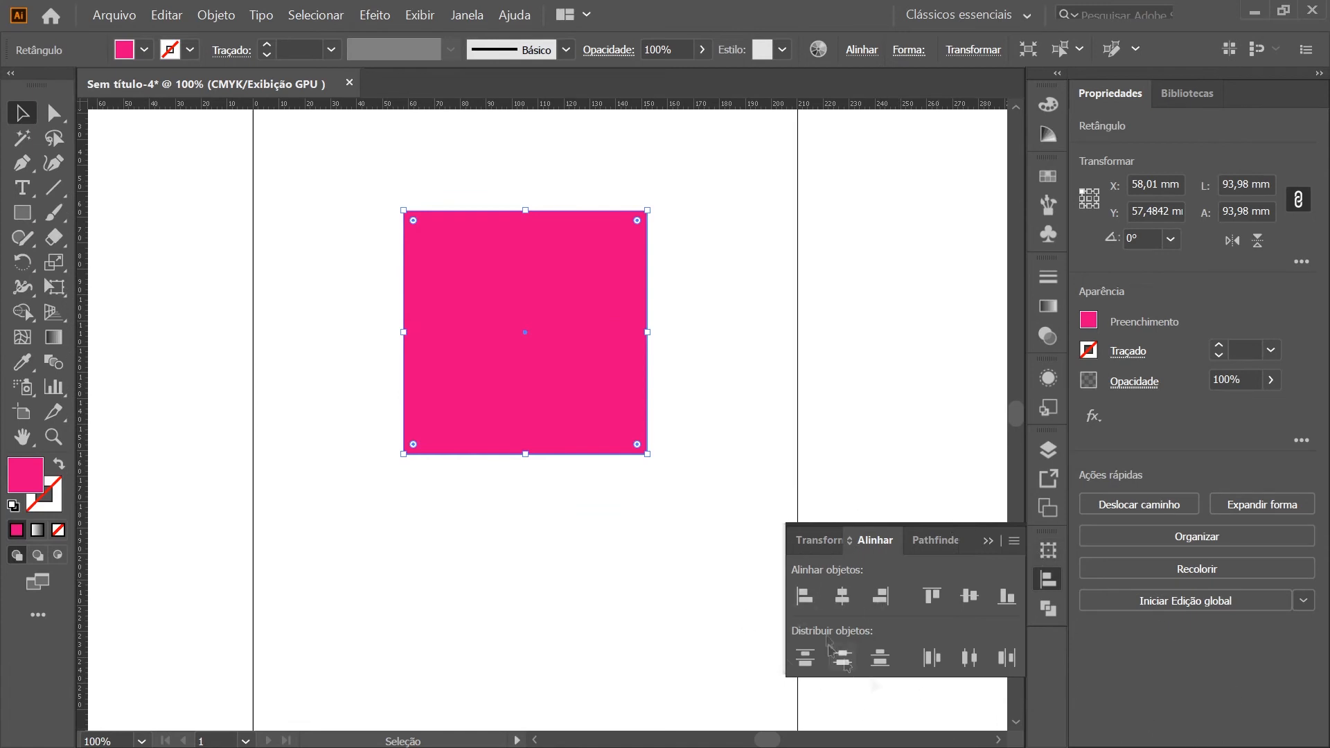
scroll(623, 530, "up", 3)
Move the magenta square off centre to about X 73 mm, Y 55 mm and show the extra Align options
left_click(666, 495)
left_click_drag(540, 439, 583, 451)
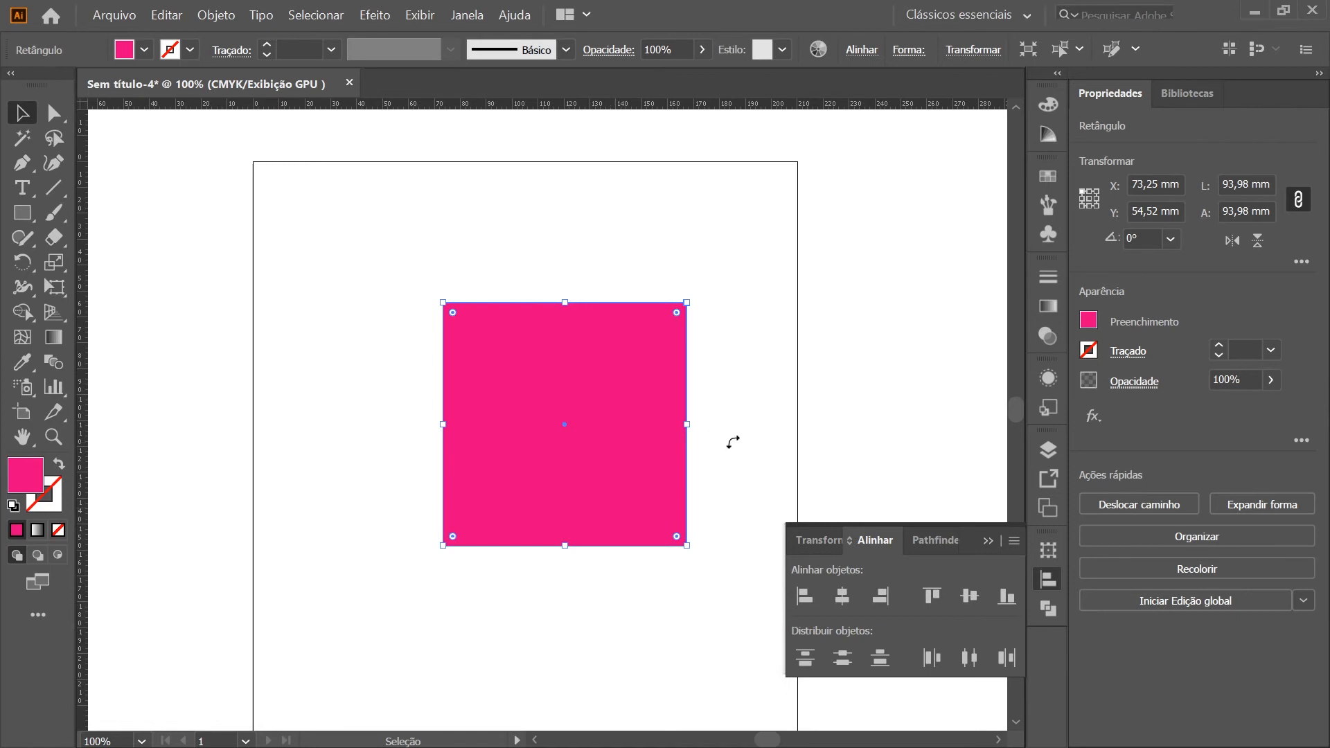
left_click(1015, 542)
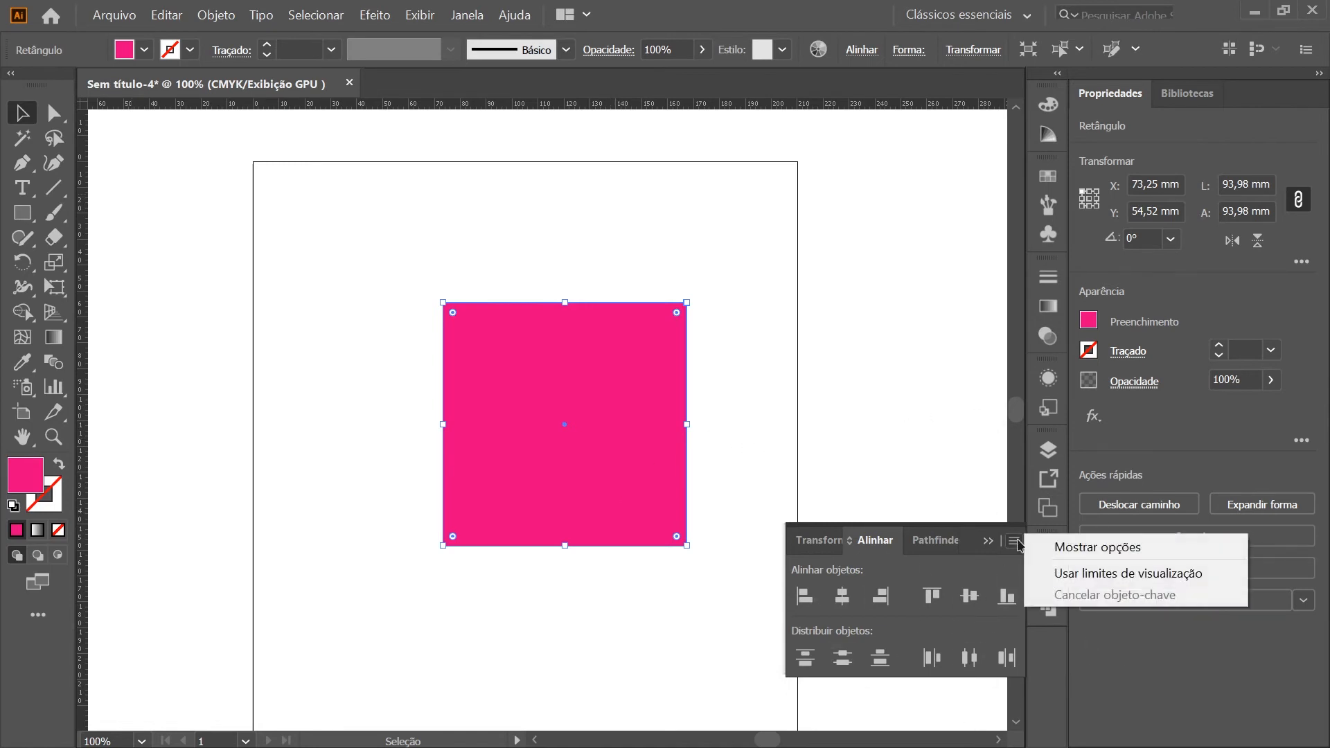
left_click(1155, 548)
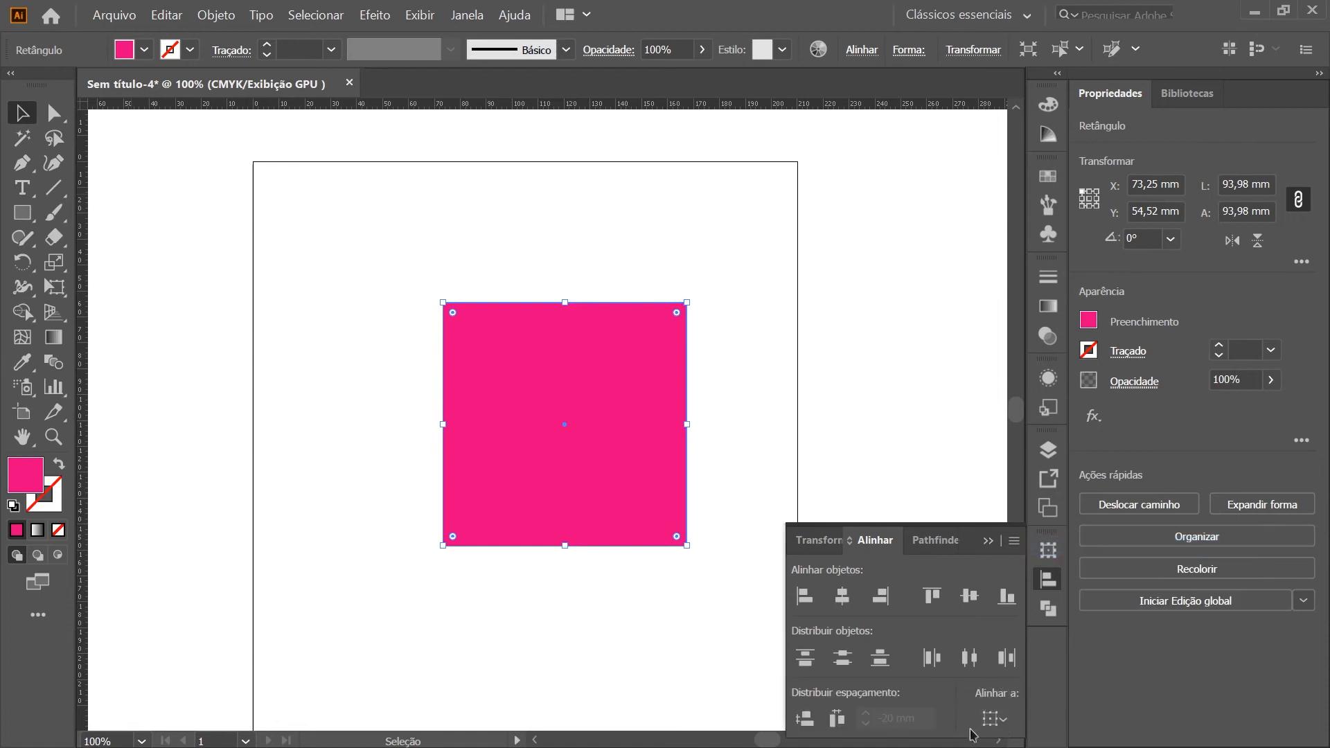
Set the alignment reference to the artboard and align the magenta square to the artboard's left edge
left_click(1001, 718)
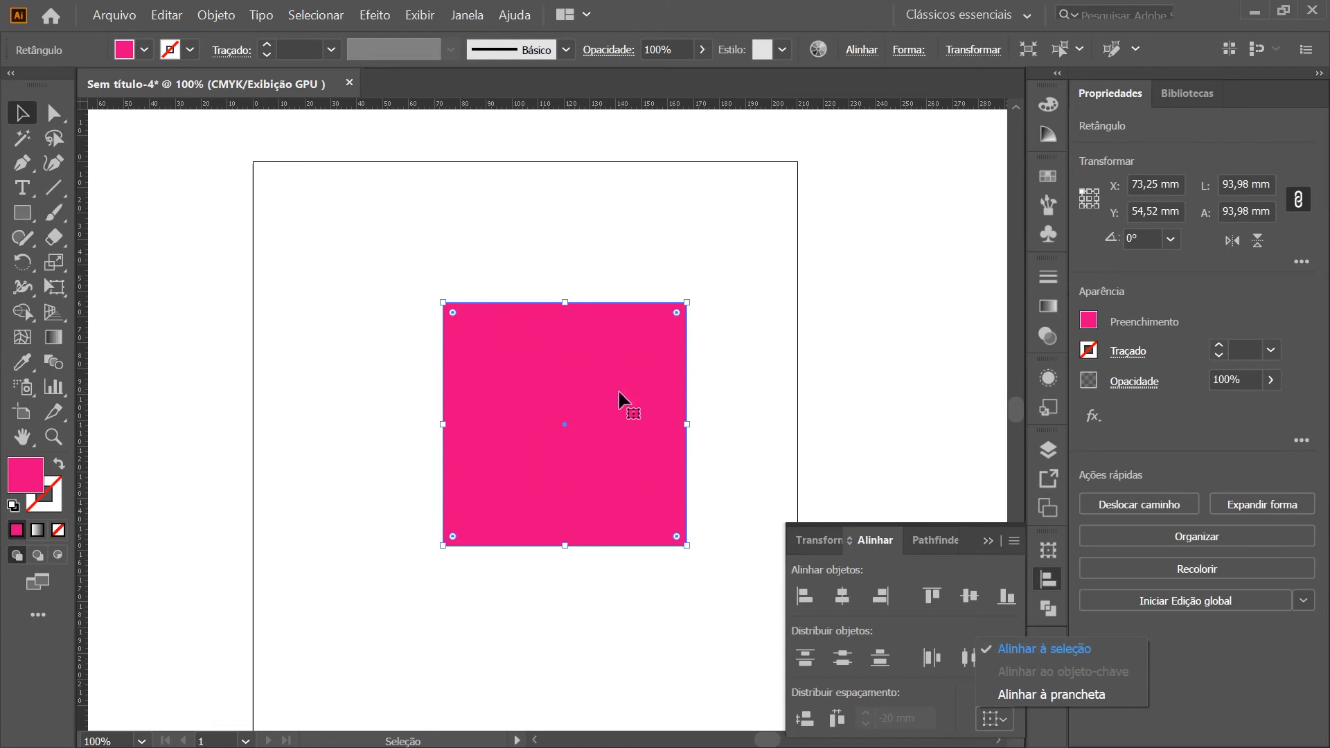
left_click(662, 419)
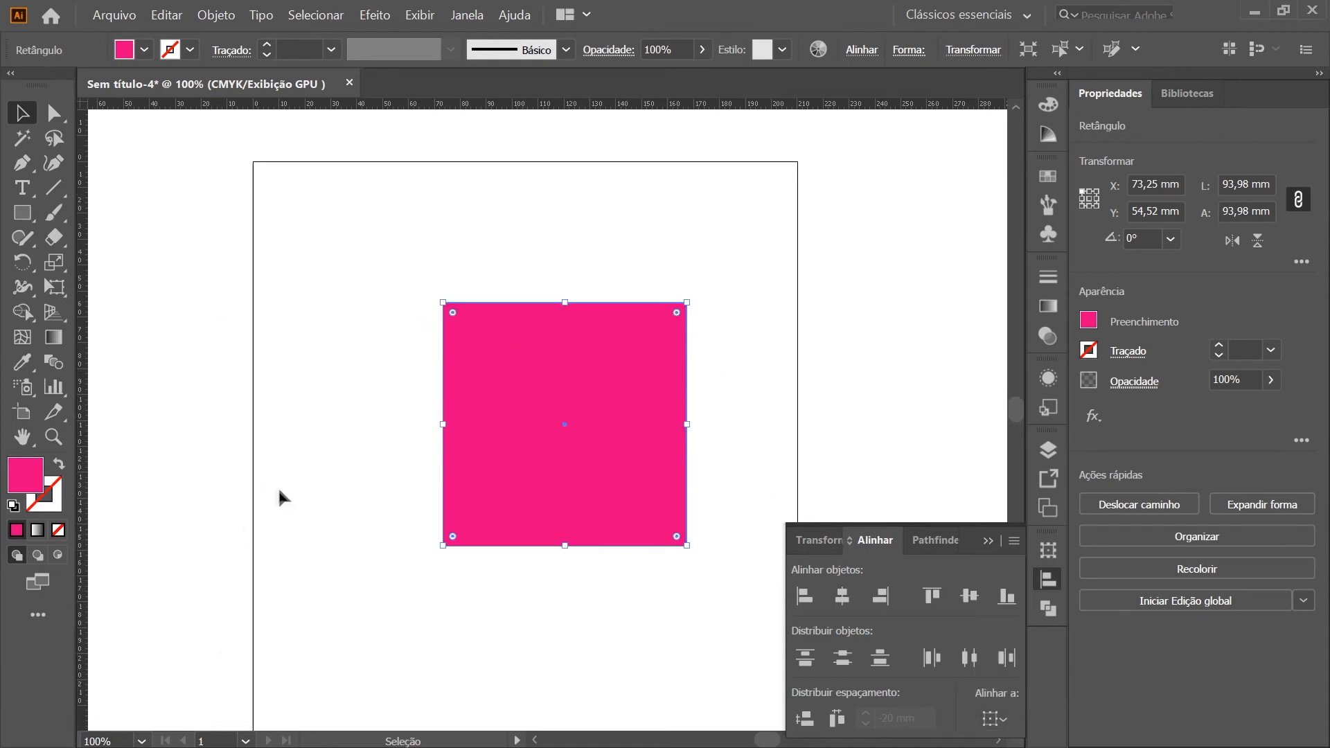
left_click(1000, 721)
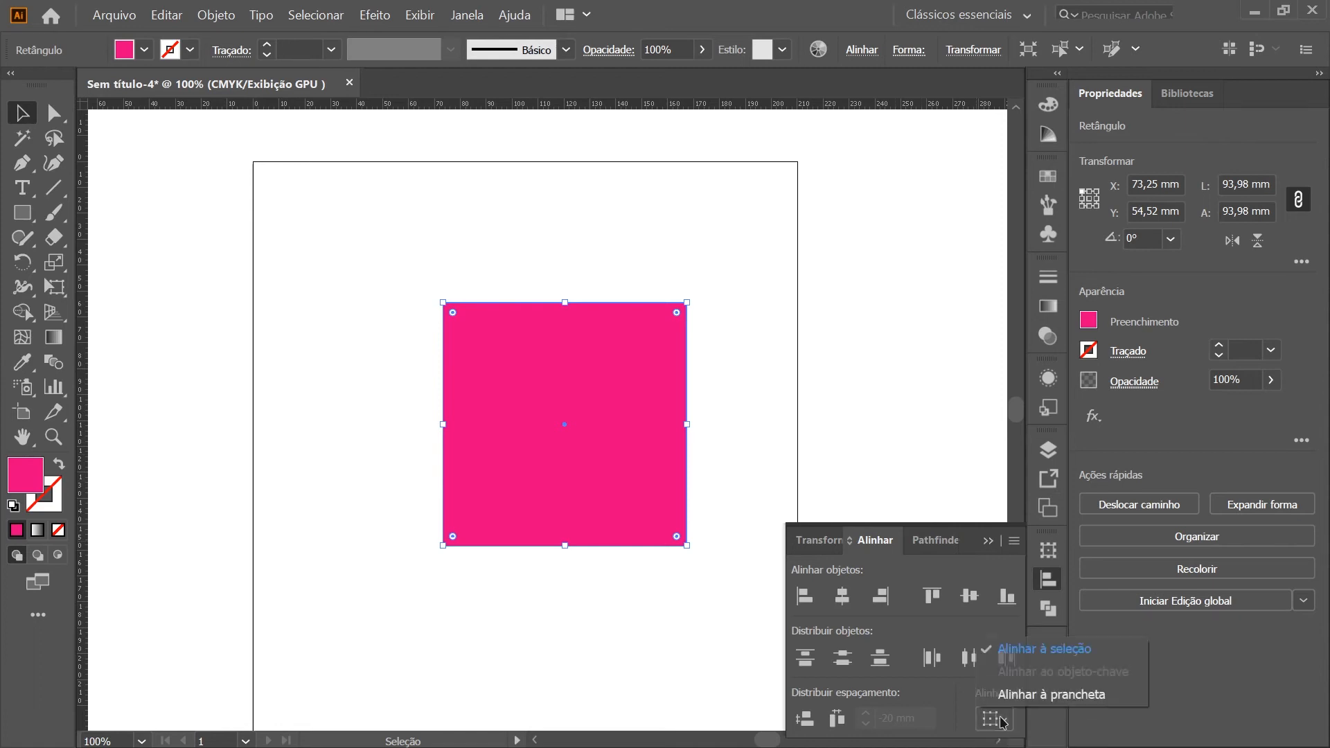
left_click(1072, 696)
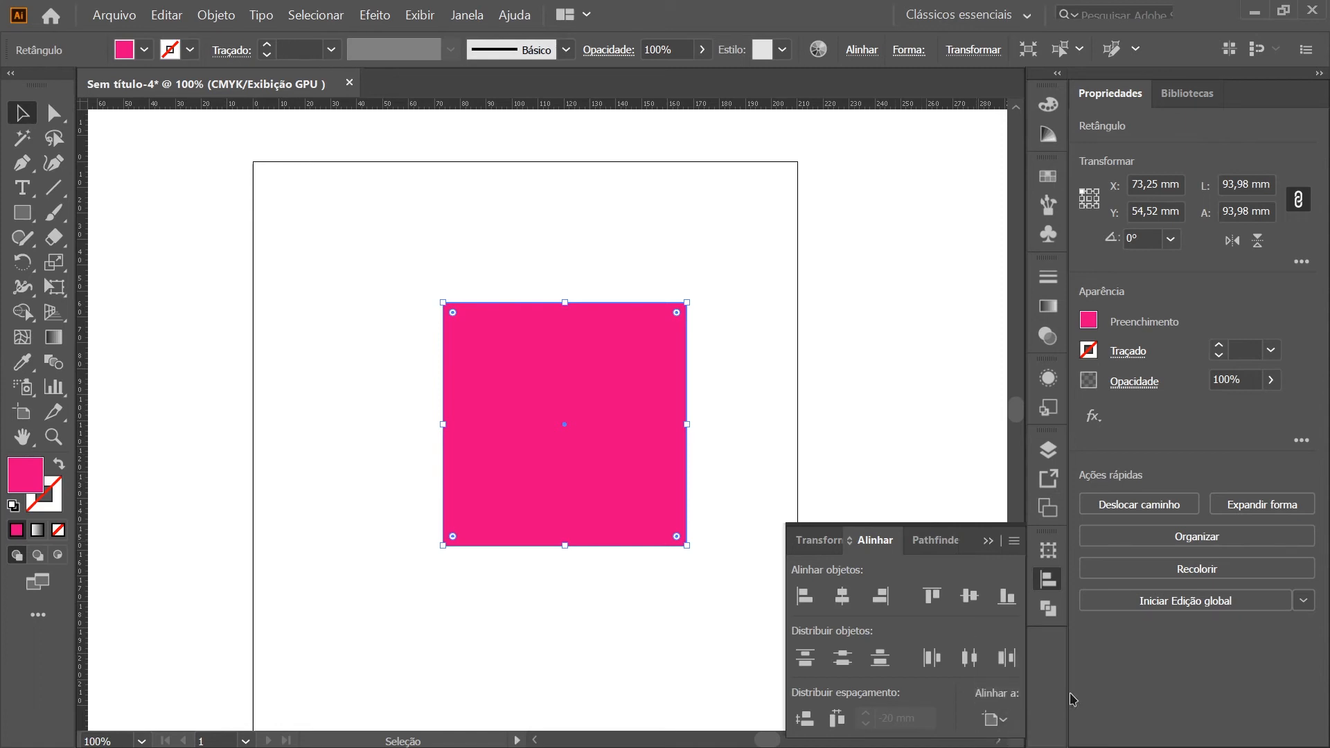
left_click(807, 611)
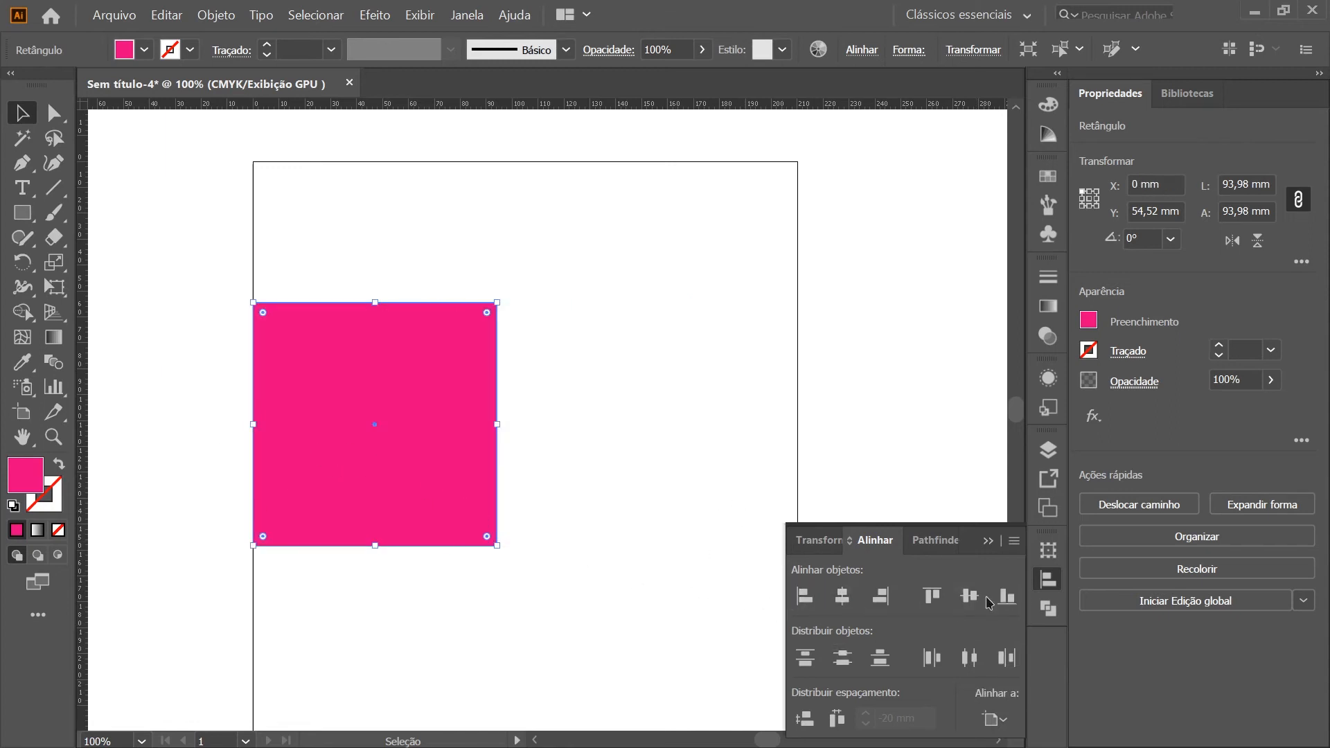
Align the magenta square to the artboard's right and bottom edges
left_click(880, 596)
key("ctrl+minus")
key("ctrl+minus")
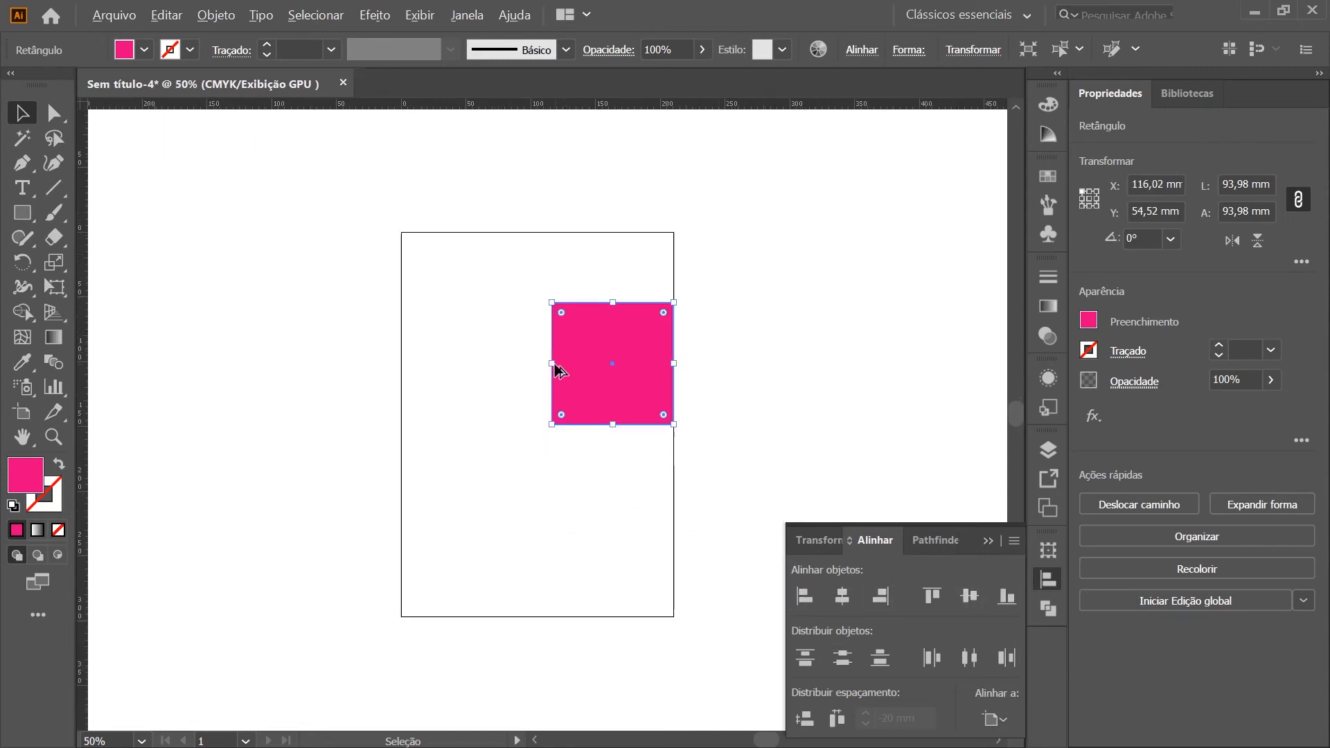
left_click(1003, 596)
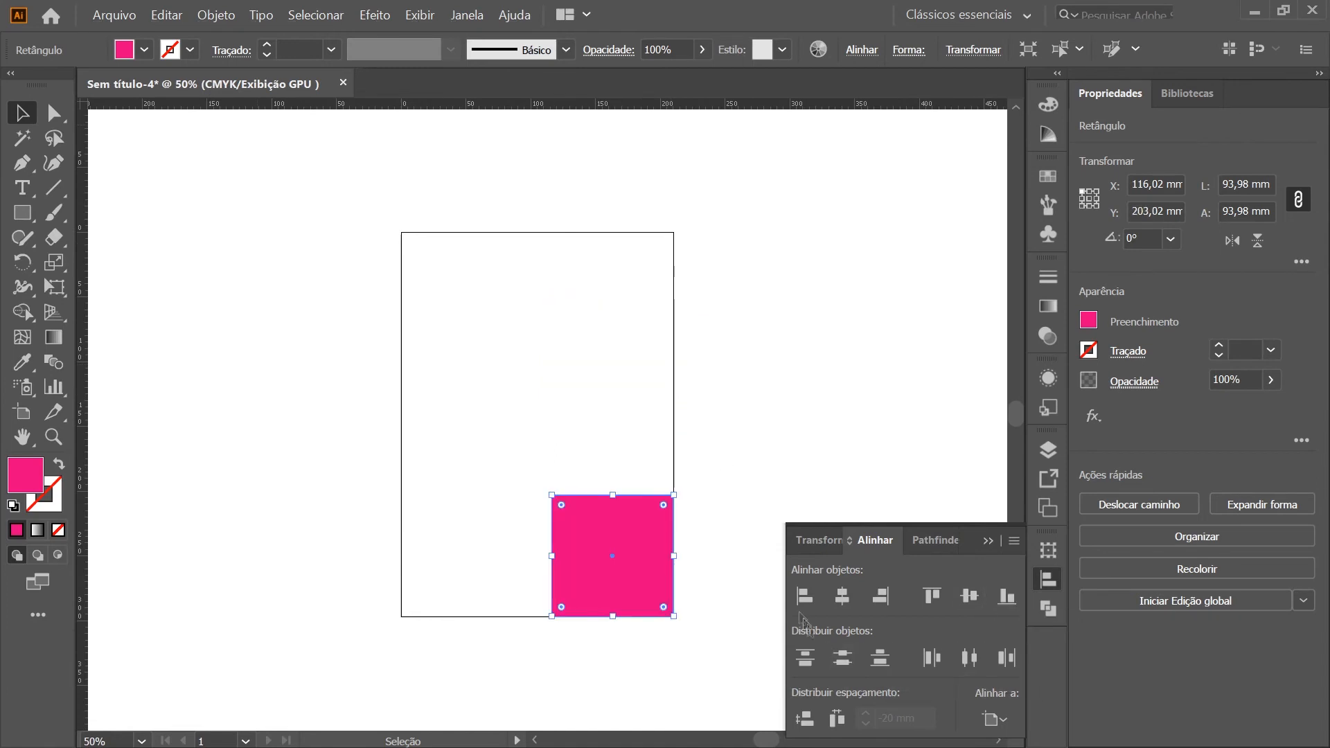
Centre the magenta square on the artboard both ways, and realign it to the artboard's top and left edges
left_click(839, 598)
left_click(970, 597)
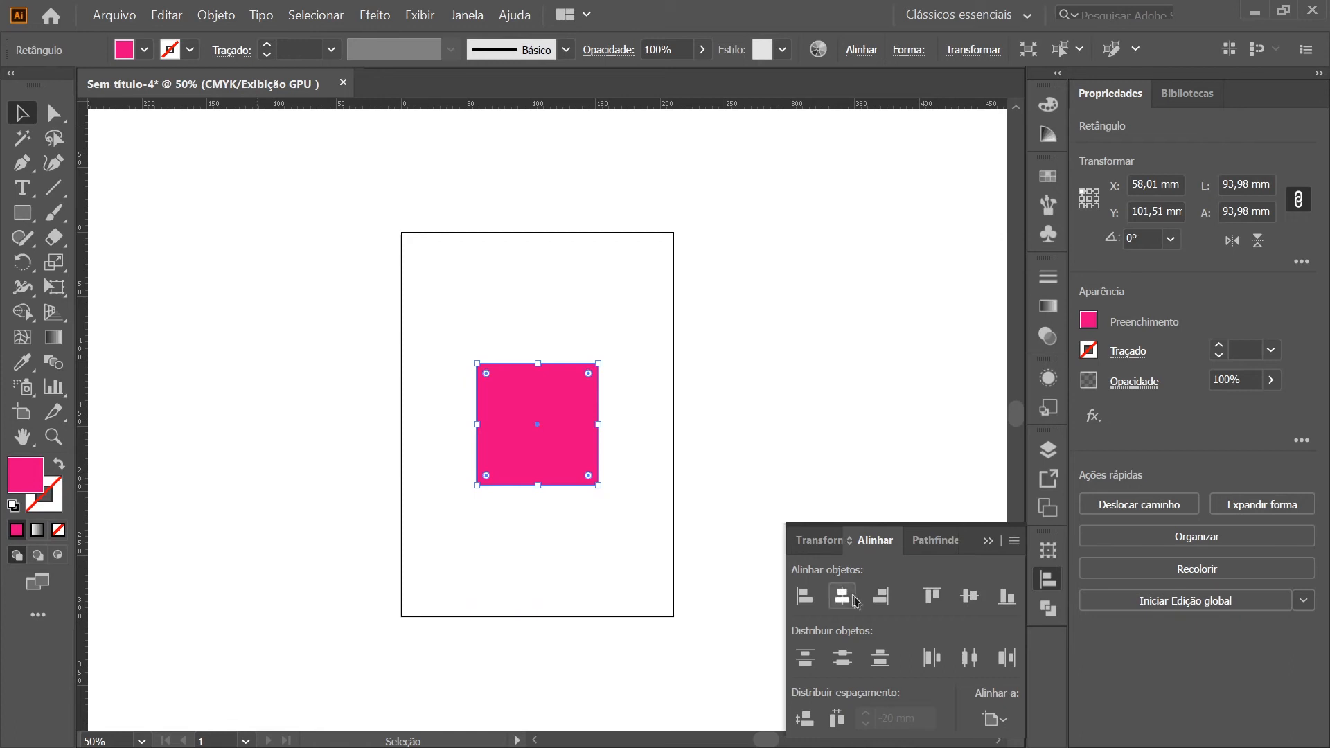
left_click(931, 596)
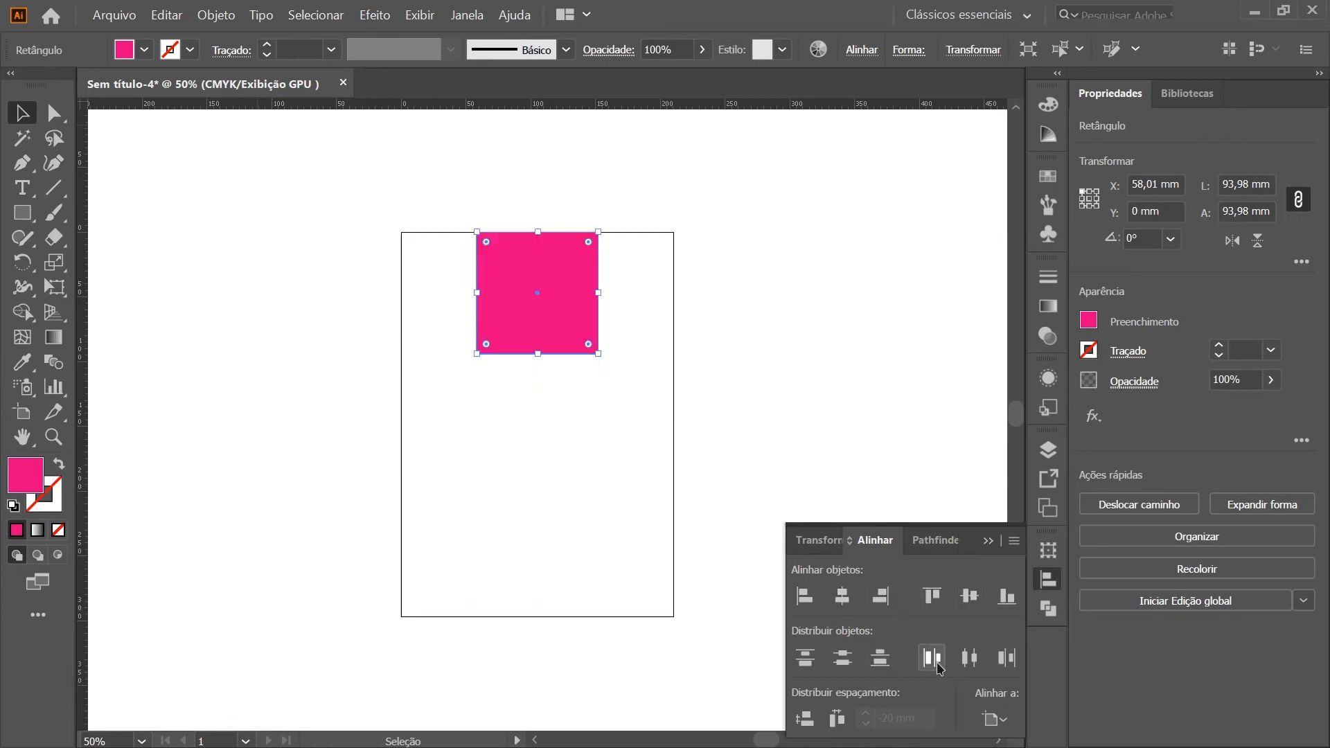
scroll(458, 258, "up", 2)
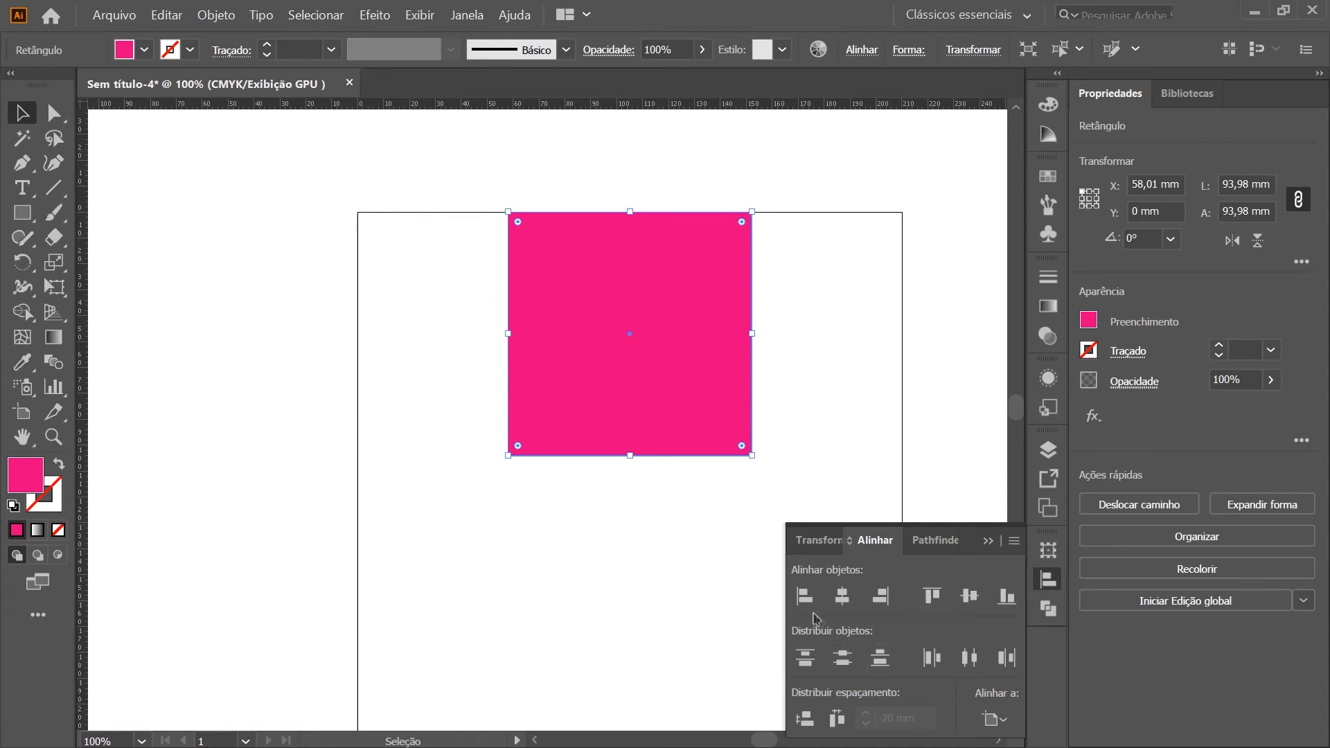
left_click(801, 594)
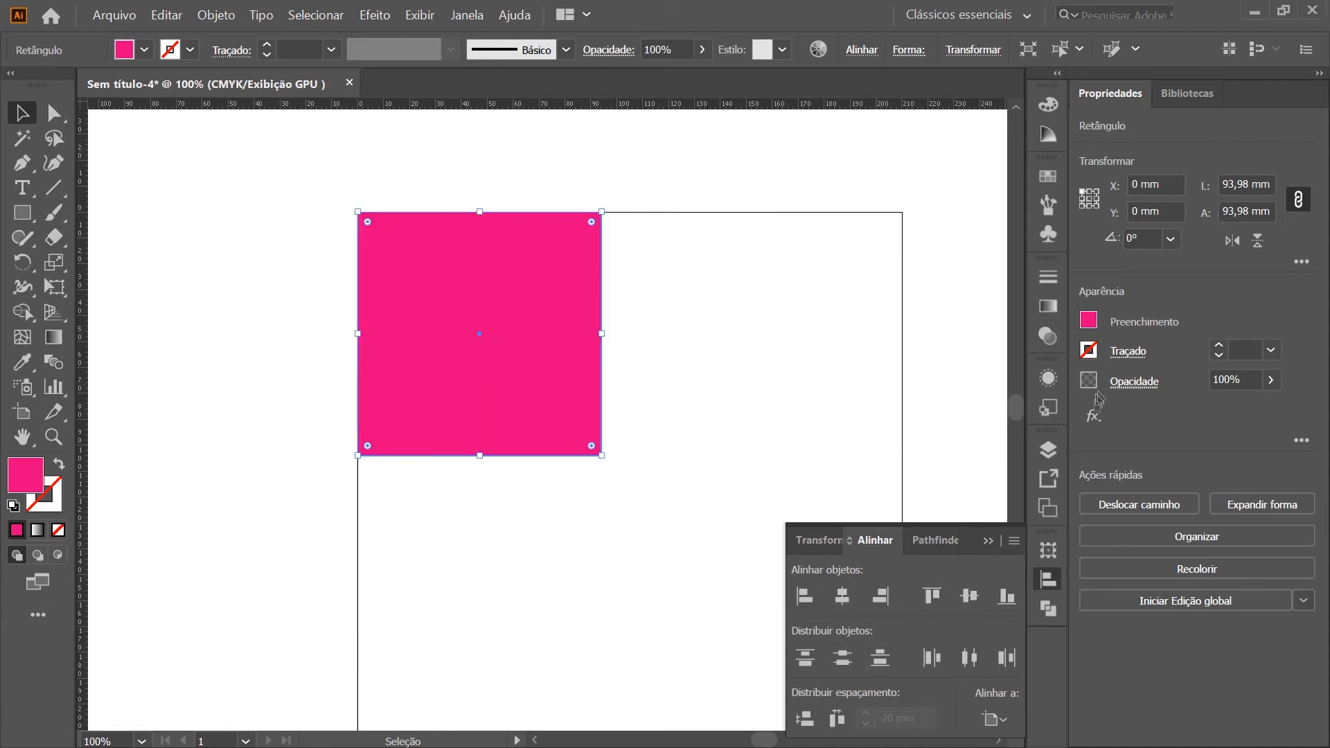
Show the magenta square's Transform settings, hide them again and deselect the square
left_click(811, 540)
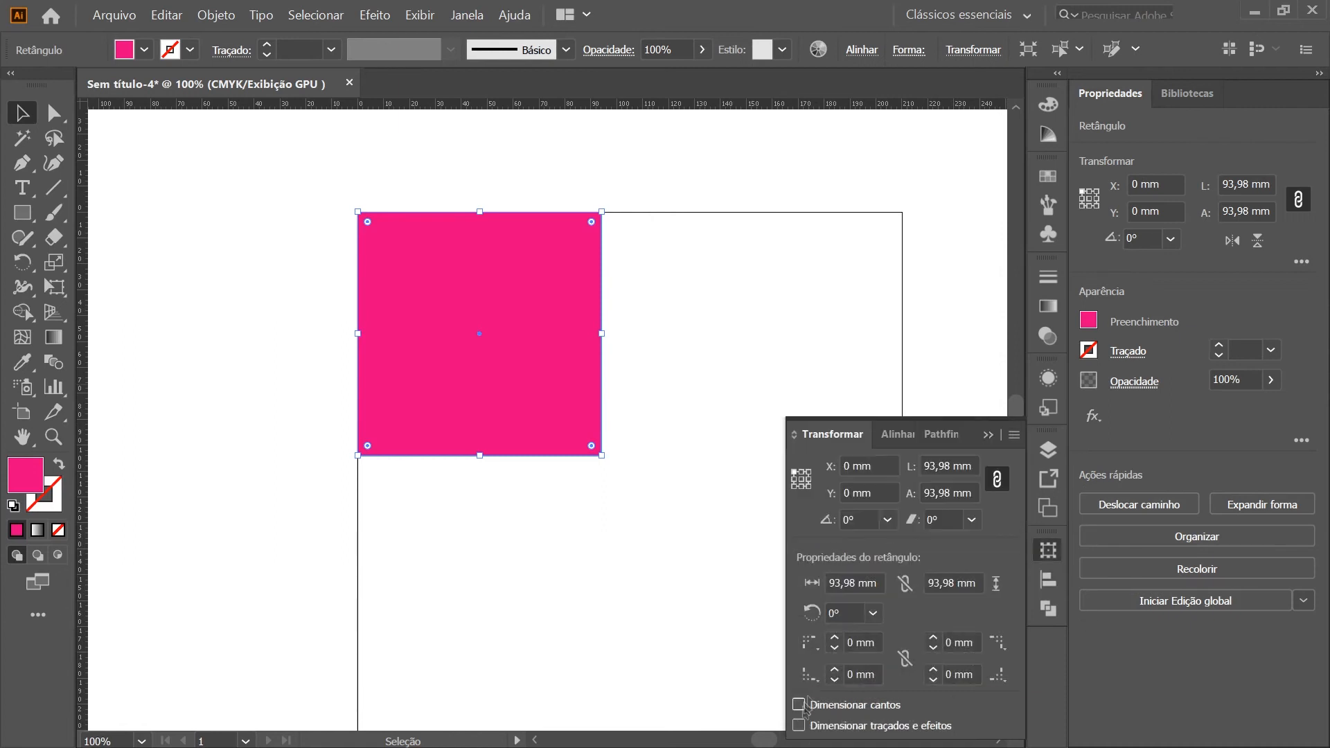
left_click(1049, 554)
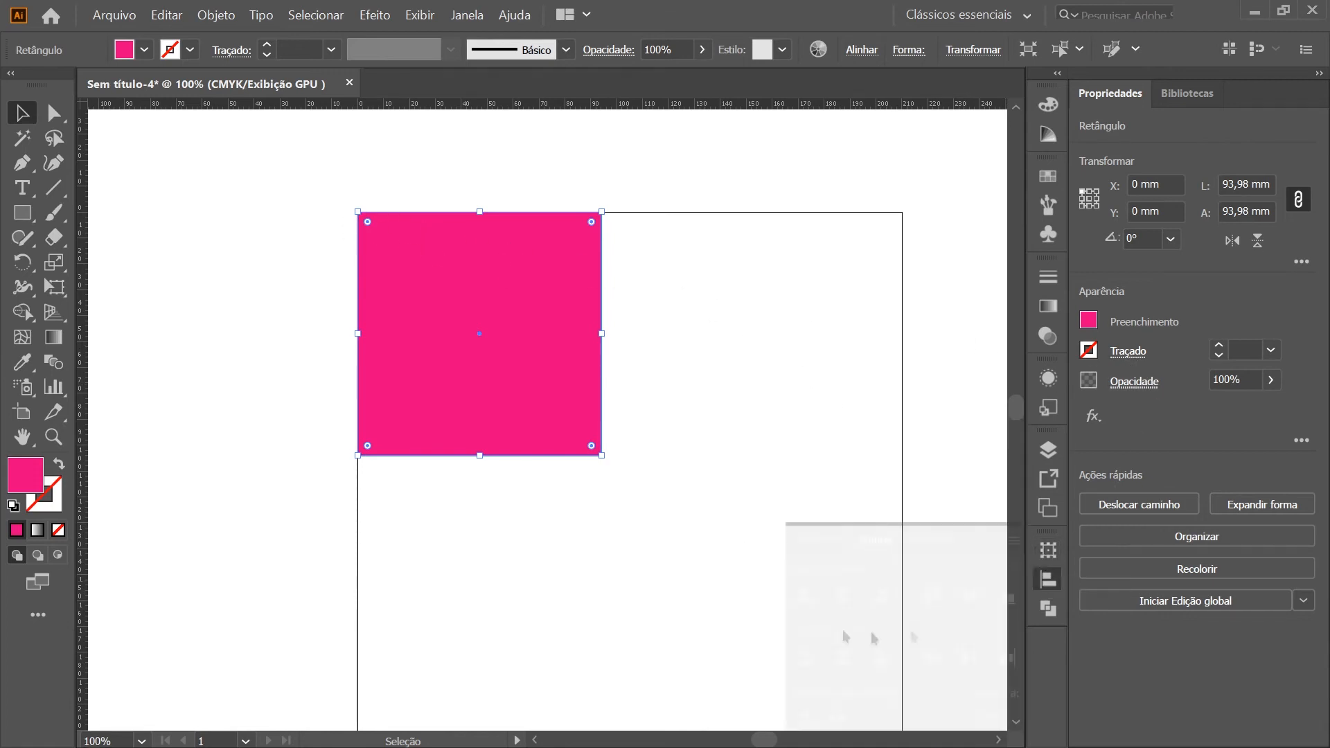
left_click(562, 572)
Draw a circle about 62 mm wide with the Ellipse tool beside the magenta square, at about X 134 mm, Y 26 mm
key("a")
scroll(370, 441, "right", 4)
left_click_drag(22, 213, 138, 263)
left_click_drag(554, 281, 667, 440)
Fill the circle with C 100% and M 0%, deselect it and close the colour settings
left_click(1047, 104)
left_click_drag(919, 155, 801, 147)
left_click_drag(852, 134, 962, 134)
left_click(20, 112)
left_click(761, 533)
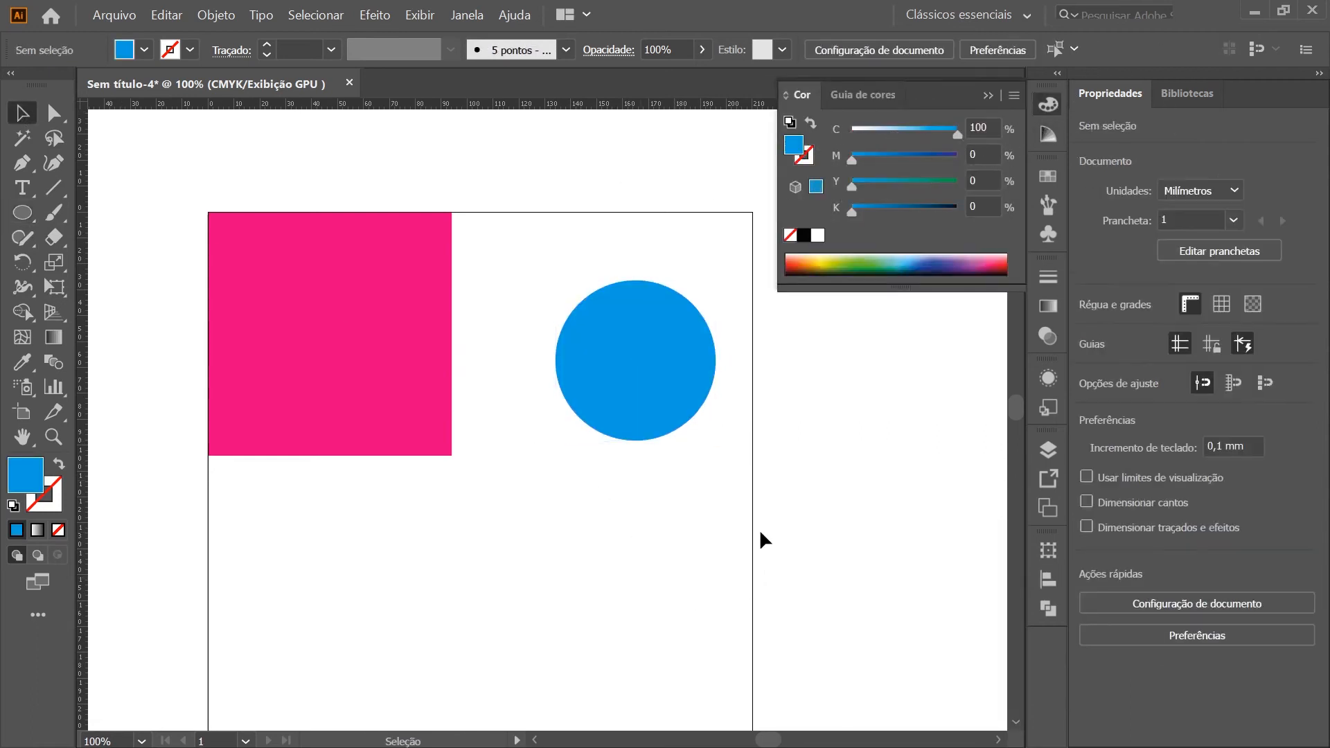
left_click(1049, 113)
scroll(677, 577, "left", 3)
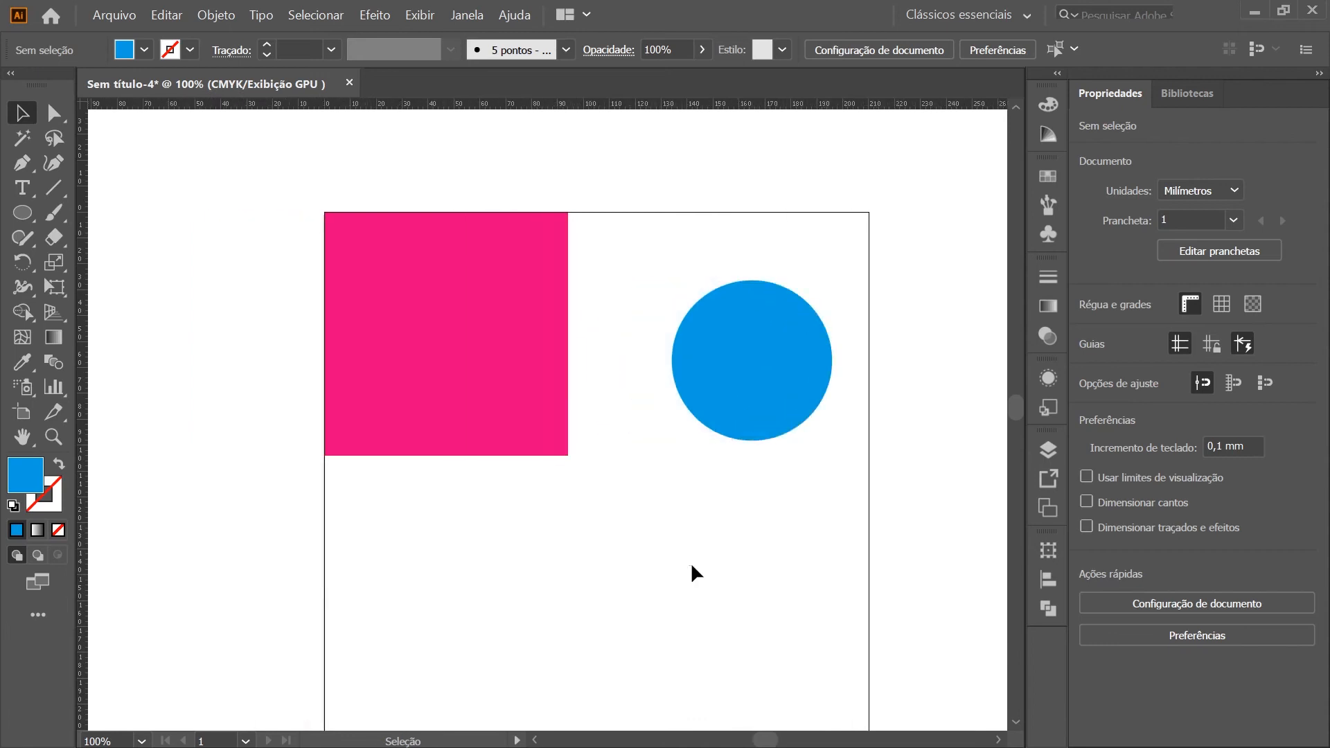
Select the magenta square and the blue circle together and align both to the artboard's top edge
left_click(731, 402)
key("ctrl+a")
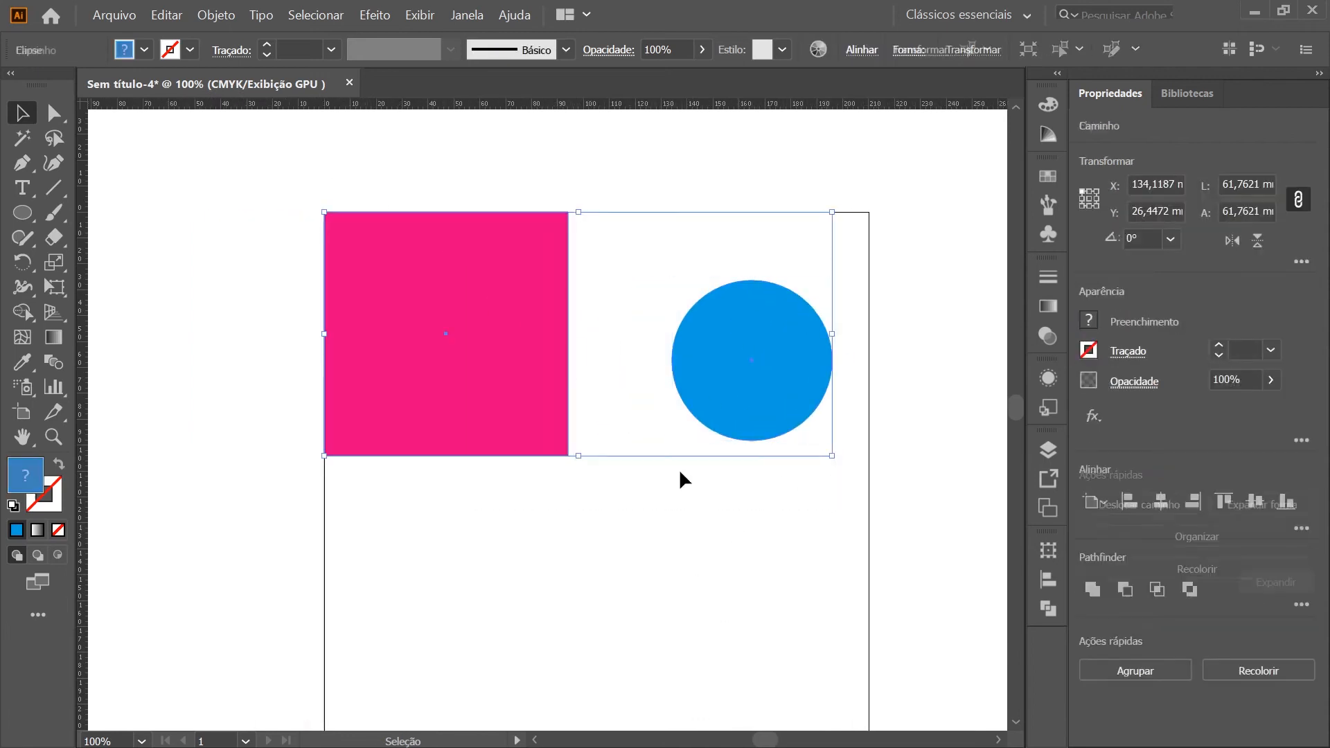
left_click(791, 539)
left_click(768, 377)
left_click(465, 357, "shift")
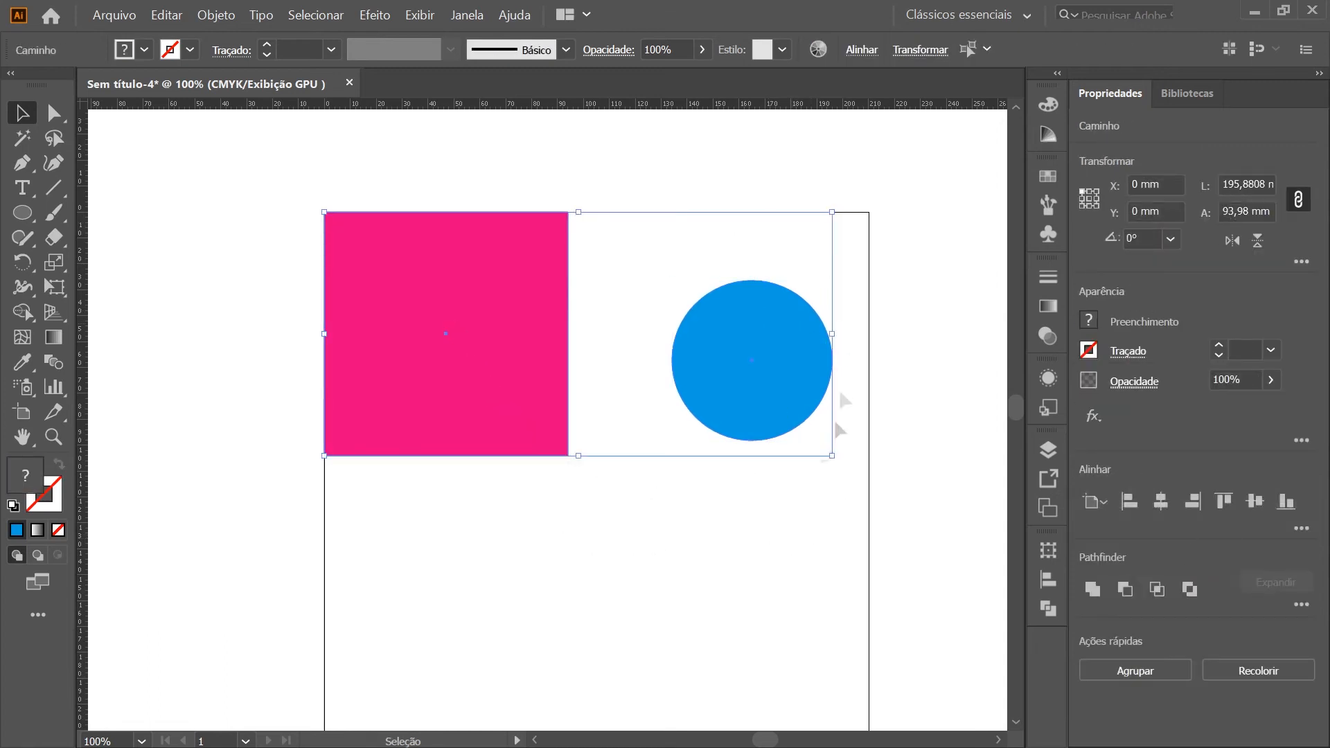
left_click_drag(908, 543, 387, 160)
left_click(1049, 580)
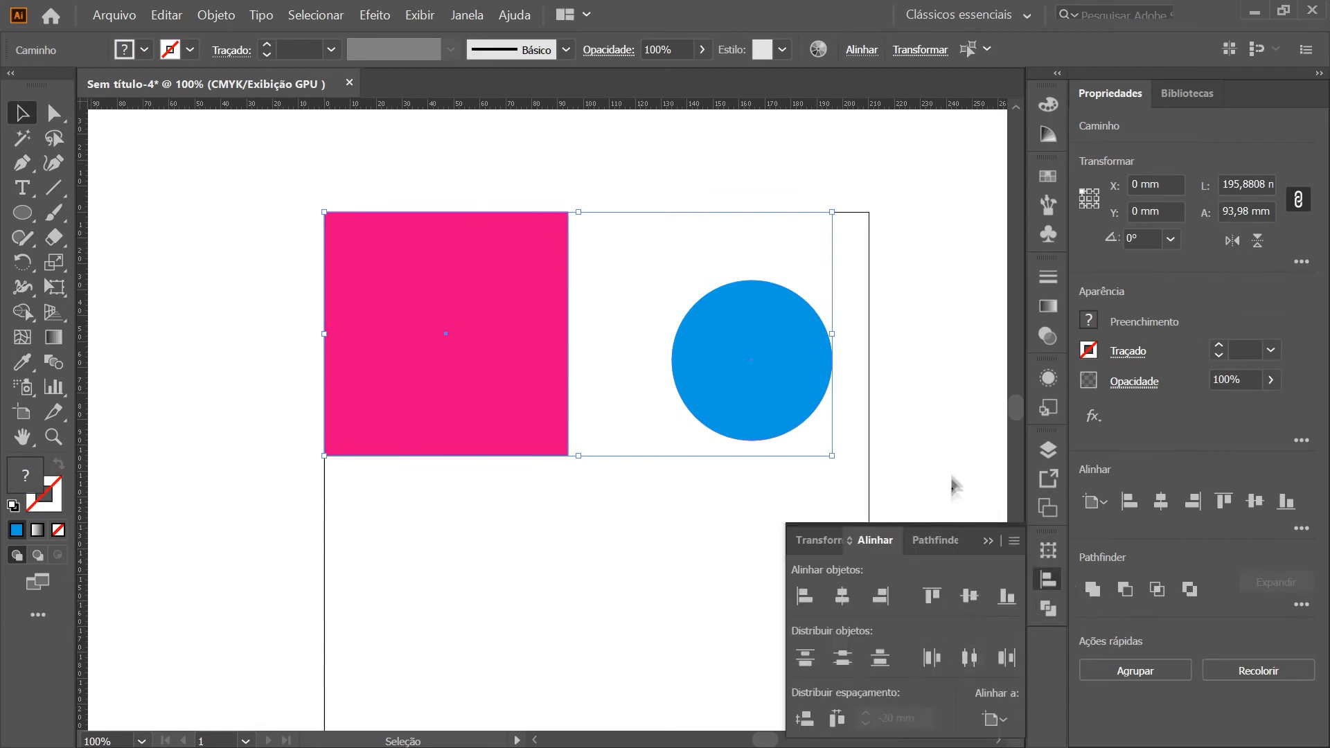
left_click(934, 609)
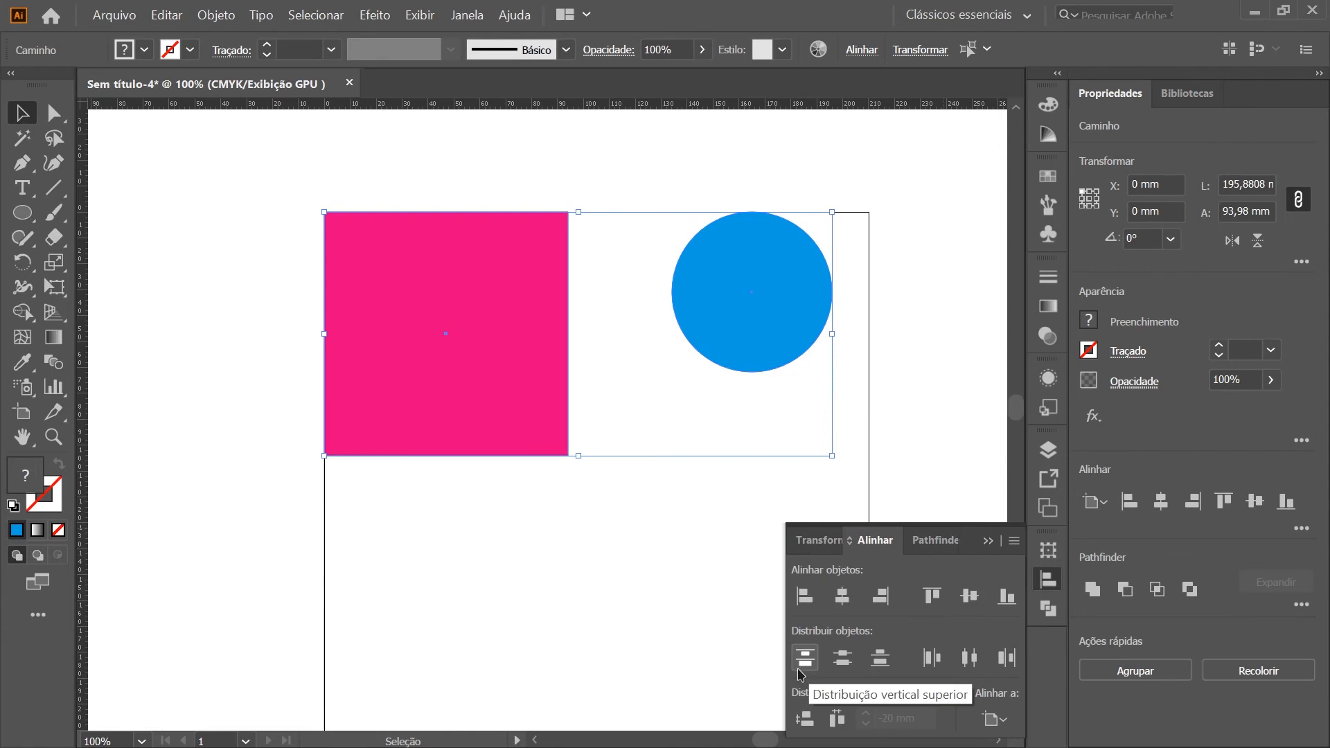
Move the magenta square to about X 32 mm, Y 51 mm and the circle low across the artboard's right edge
scroll(530, 357, "down", 2)
left_click(629, 540)
left_click_drag(541, 405, 583, 471)
left_click_drag(743, 568, 738, 610)
Select the square and the circle and align both to the artboard's left and top edges
left_click_drag(786, 341, 509, 675)
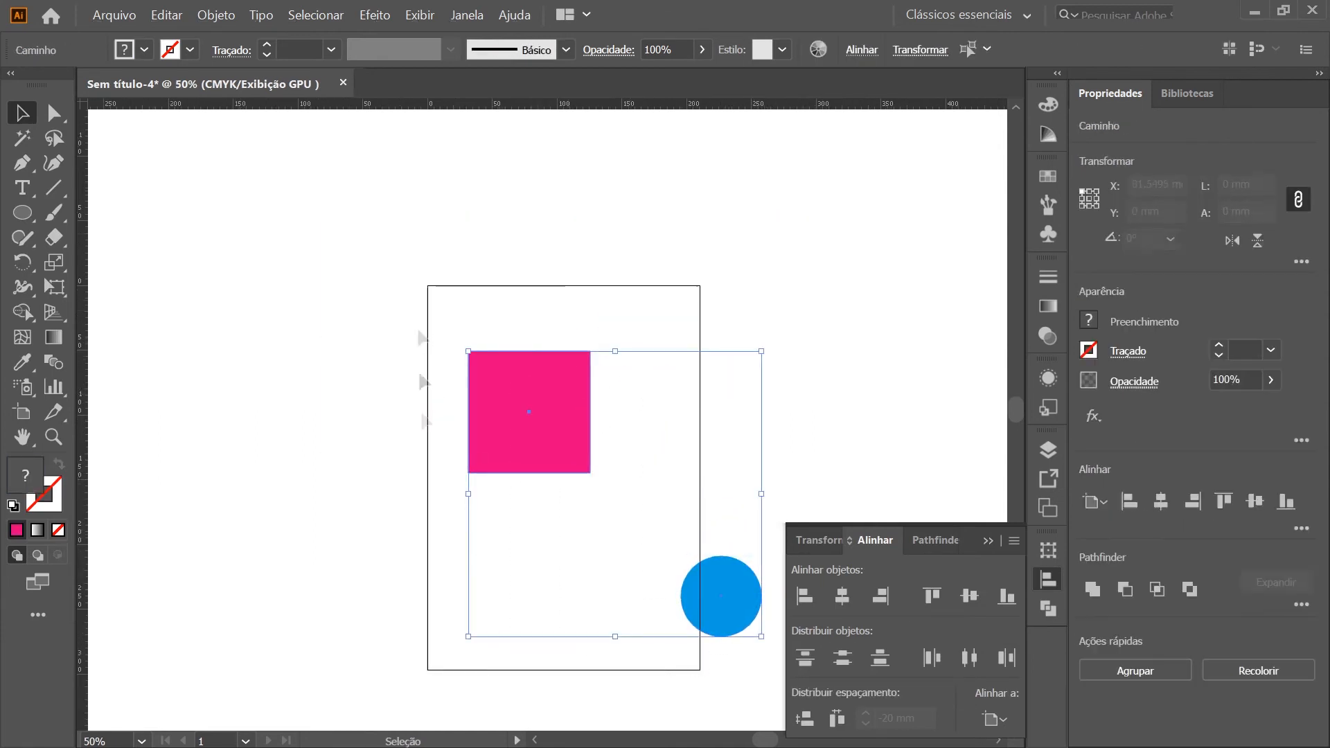
left_click(806, 597)
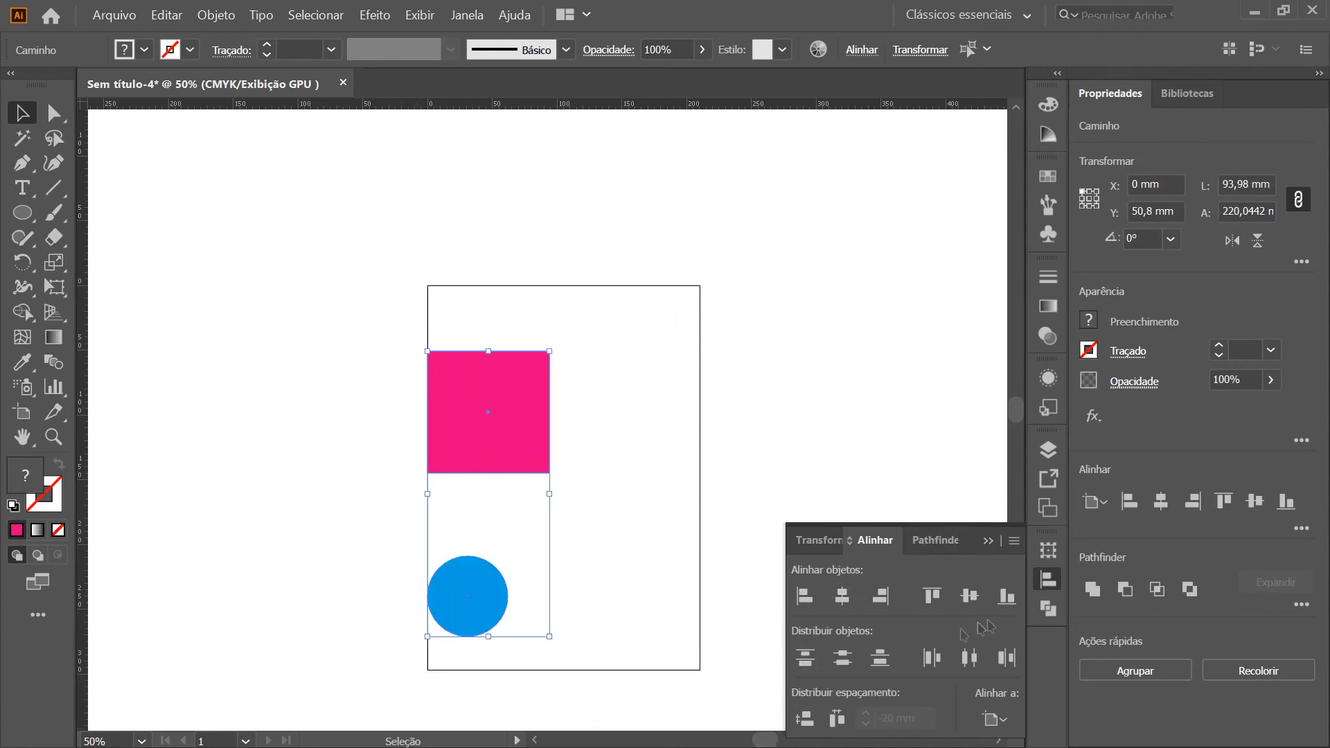
left_click(932, 596)
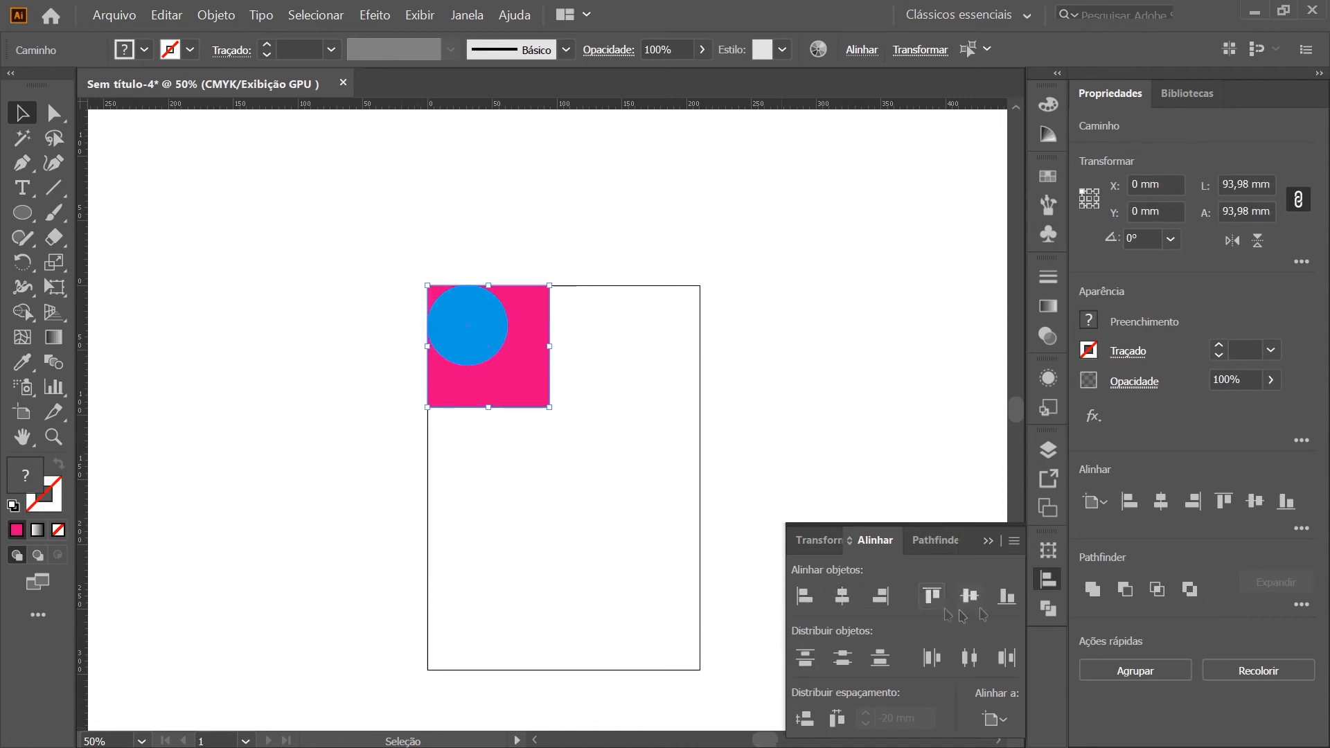
Centre the square and the circle horizontally and vertically on the artboard, and deselect them
left_click(842, 596)
left_click(980, 601)
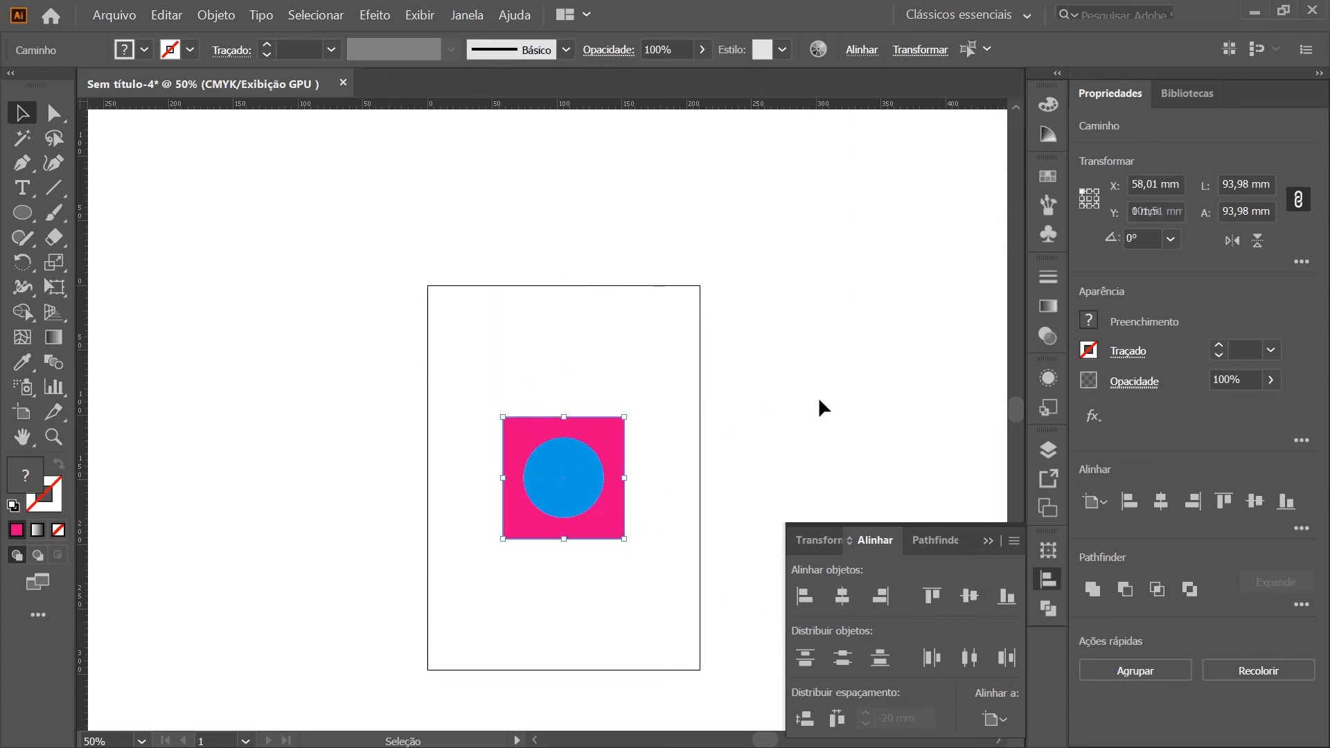
scroll(605, 537, "up", 2)
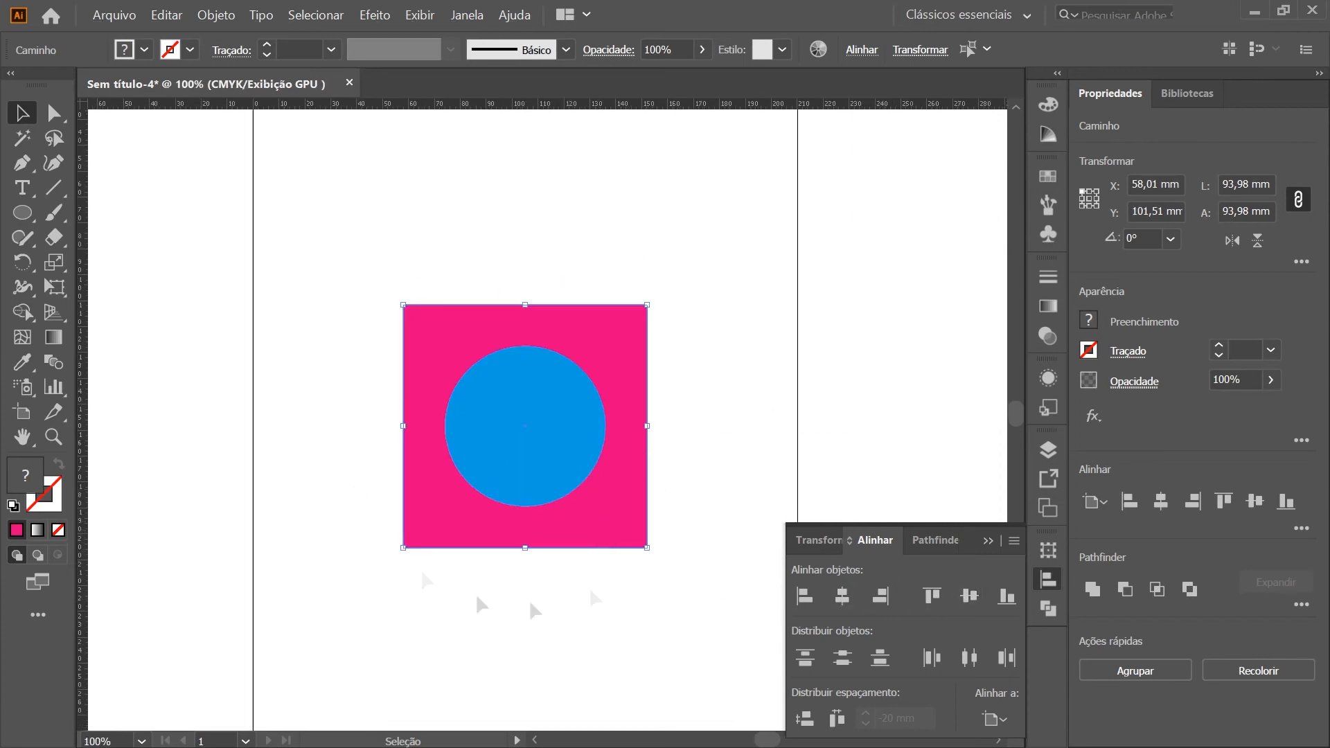
scroll(461, 543, "down", 2)
left_click(592, 613)
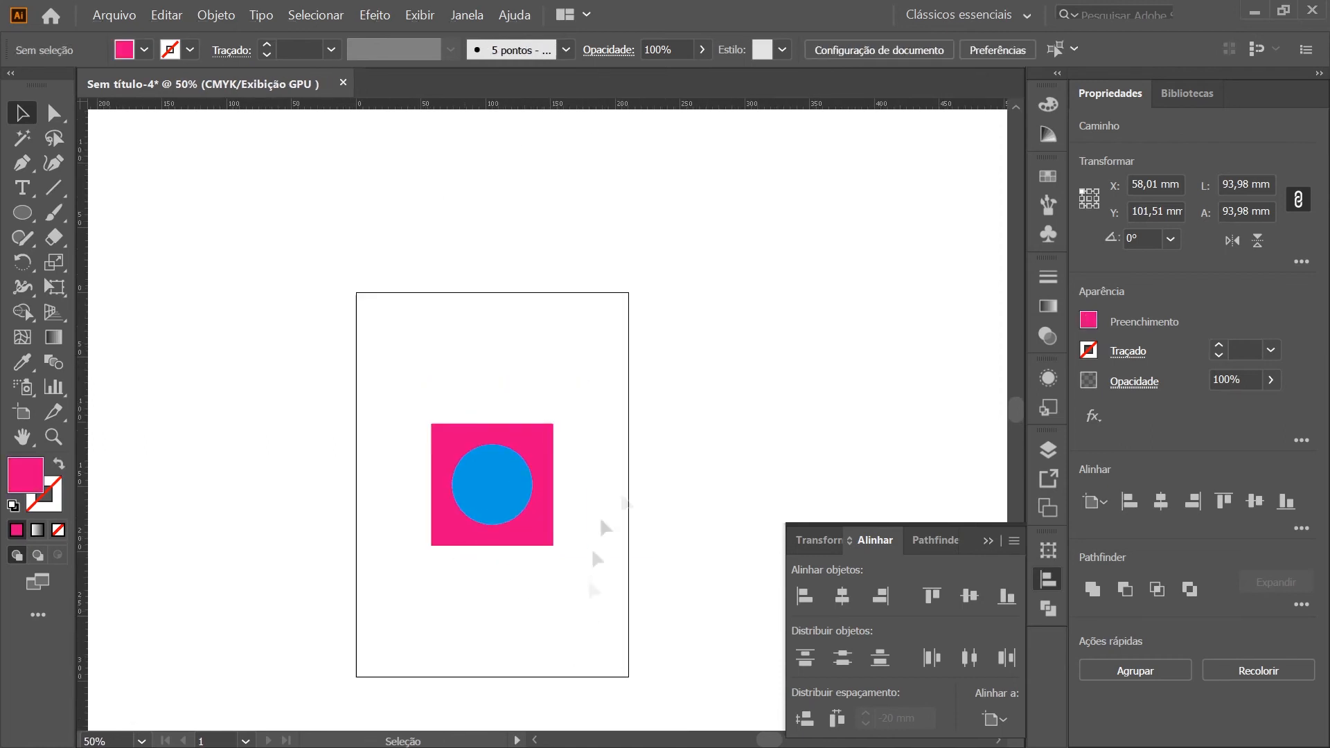
Move the magenta square to about X 18 mm, Y 21 mm and the circle to about X 105 mm, Y 156 mm
left_click_drag(548, 445, 497, 341)
left_click(594, 377)
left_click_drag(518, 484, 557, 533)
left_click_drag(620, 583, 329, 290)
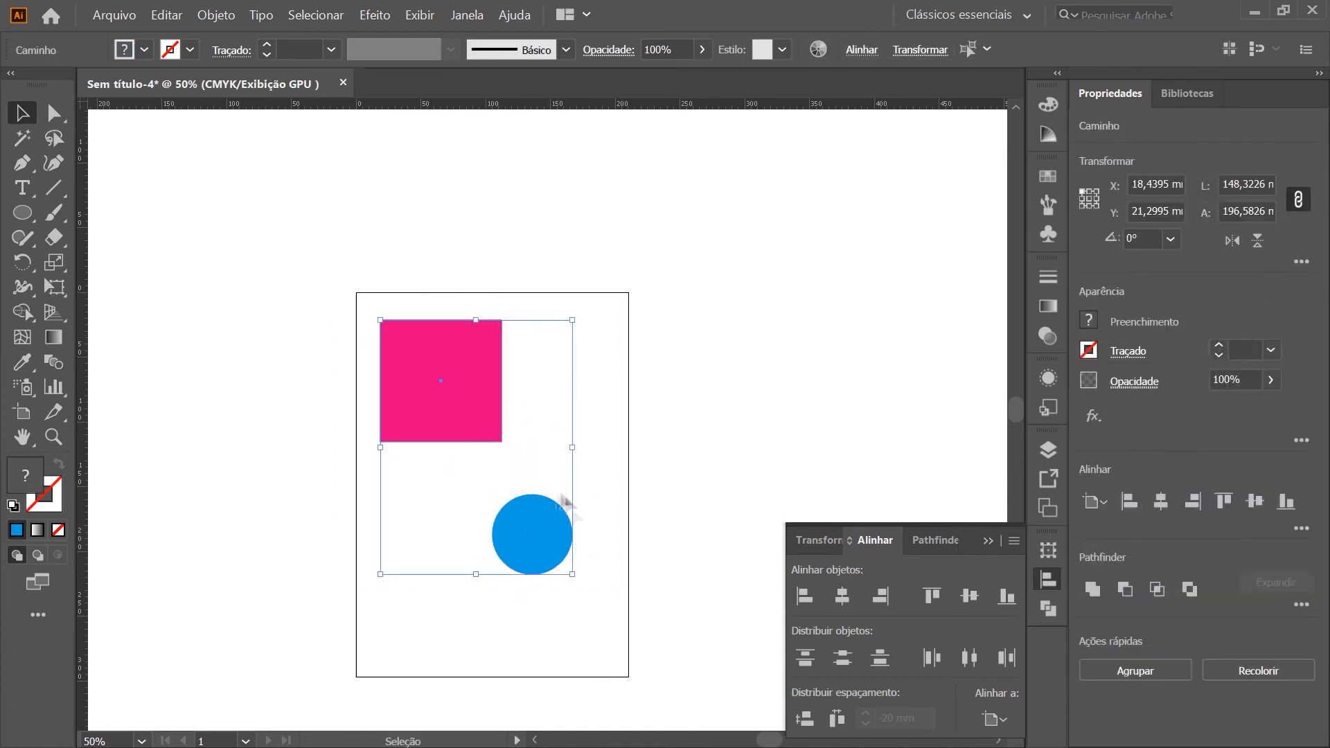
left_click(419, 524)
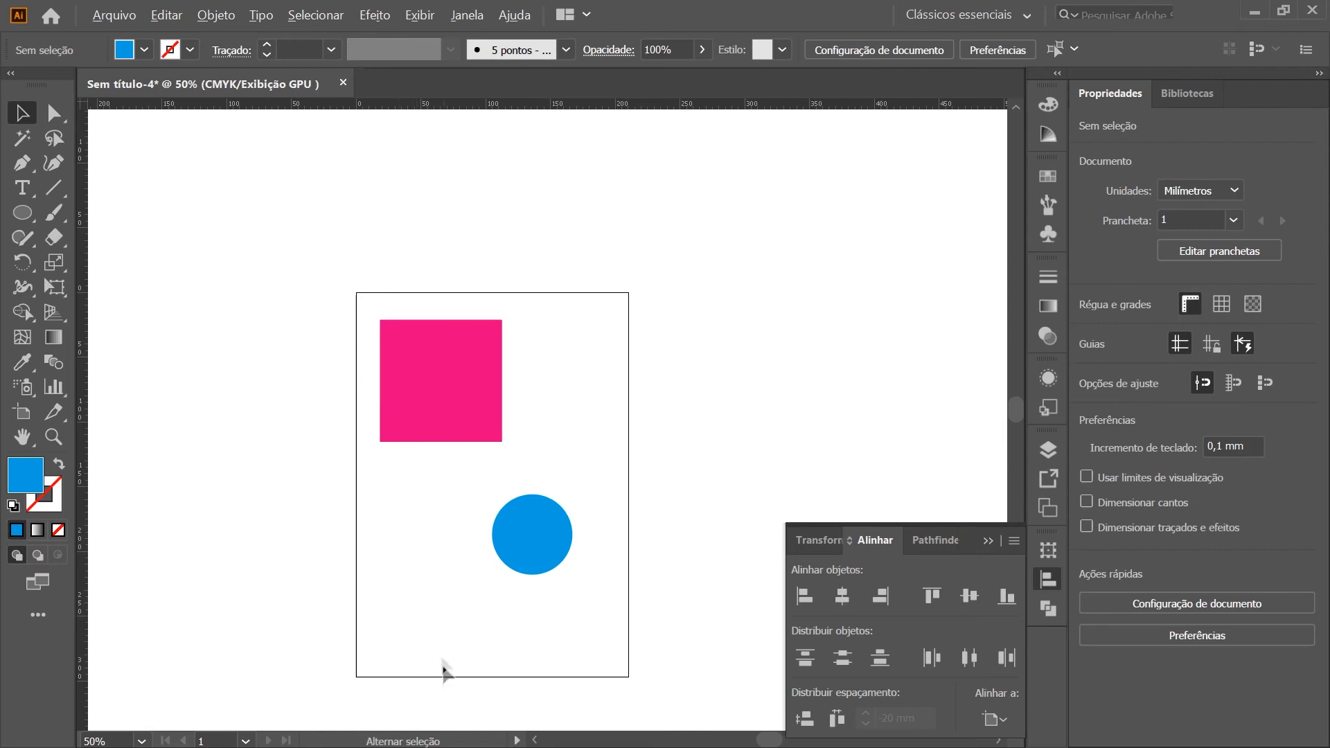
Try to line up the circle freehand with the magenta square's left edge using smart guides, and undo the move
scroll(442, 662, "up", 1)
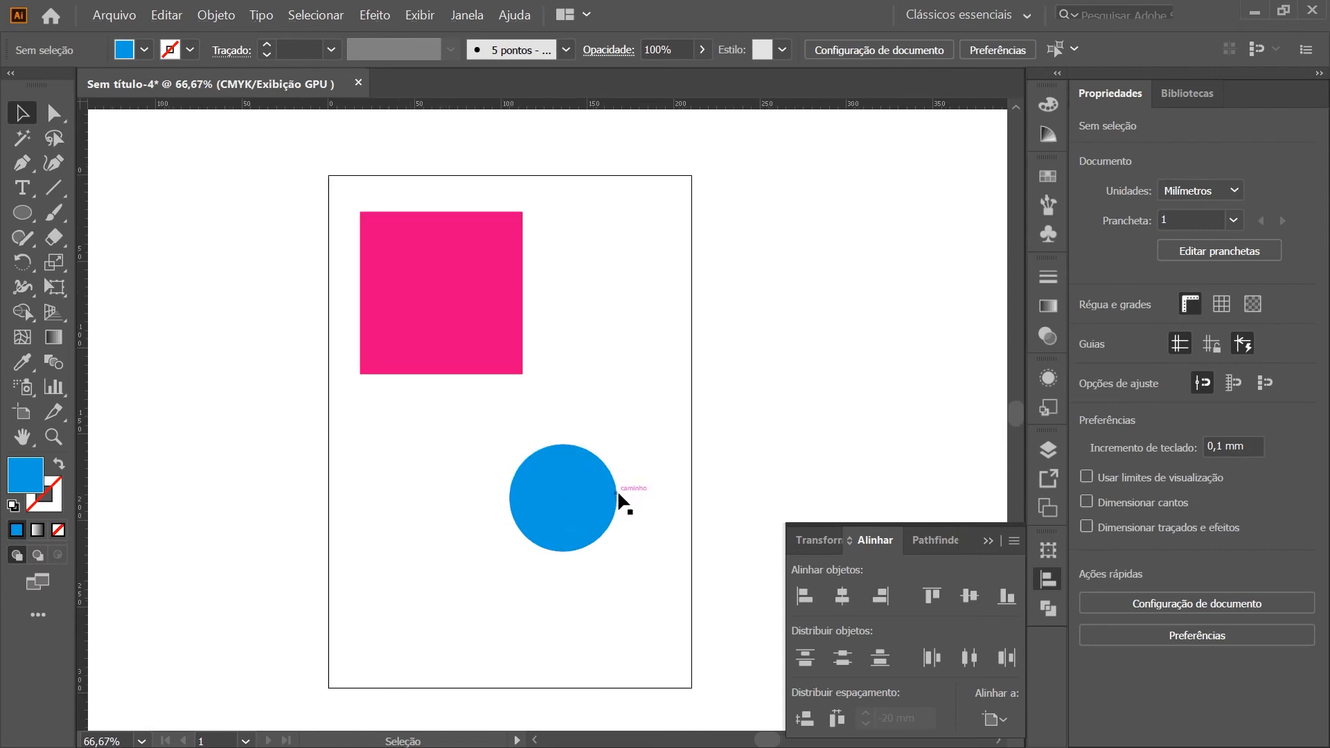
left_click_drag(598, 525, 447, 513)
left_click(300, 537)
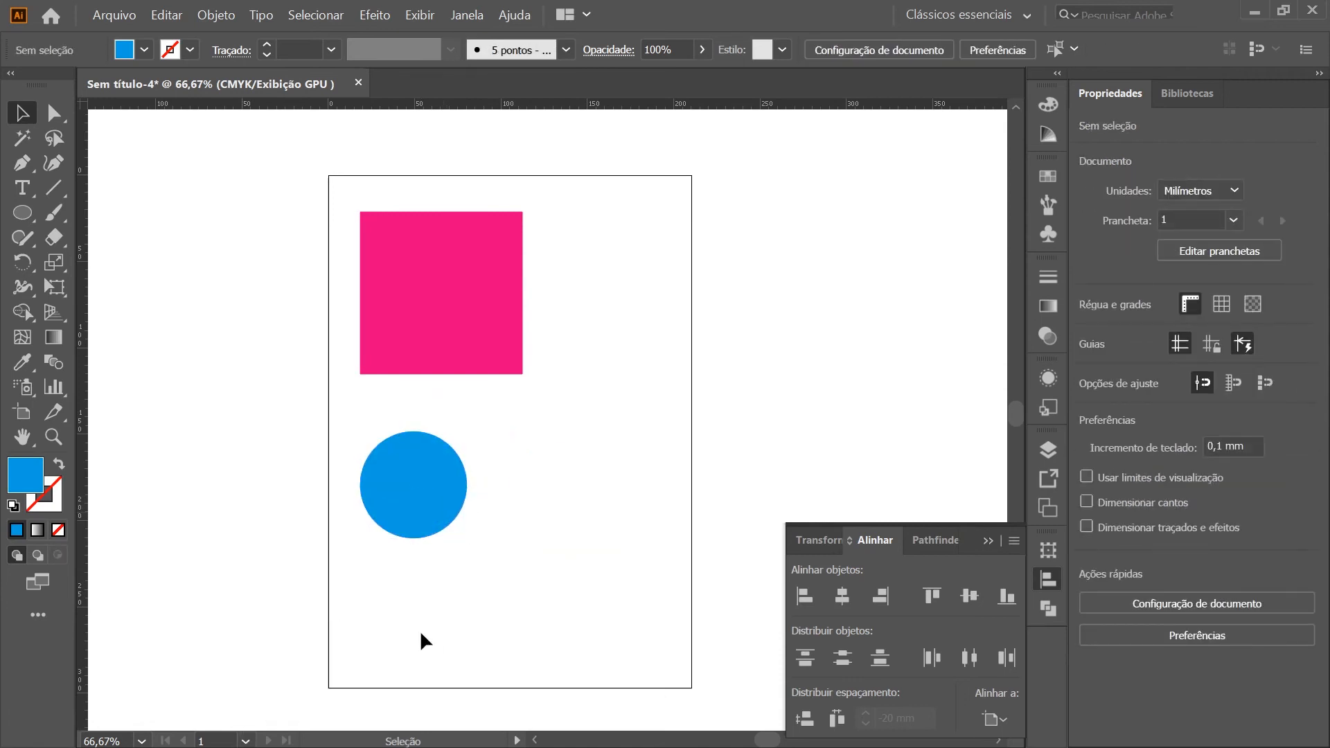
key("ctrl+z")
Place a vertical ruler guide along the magenta square's left edge
left_click(514, 630)
left_click_drag(86, 301, 129, 326)
left_click_drag(343, 392, 360, 333)
left_click(585, 564)
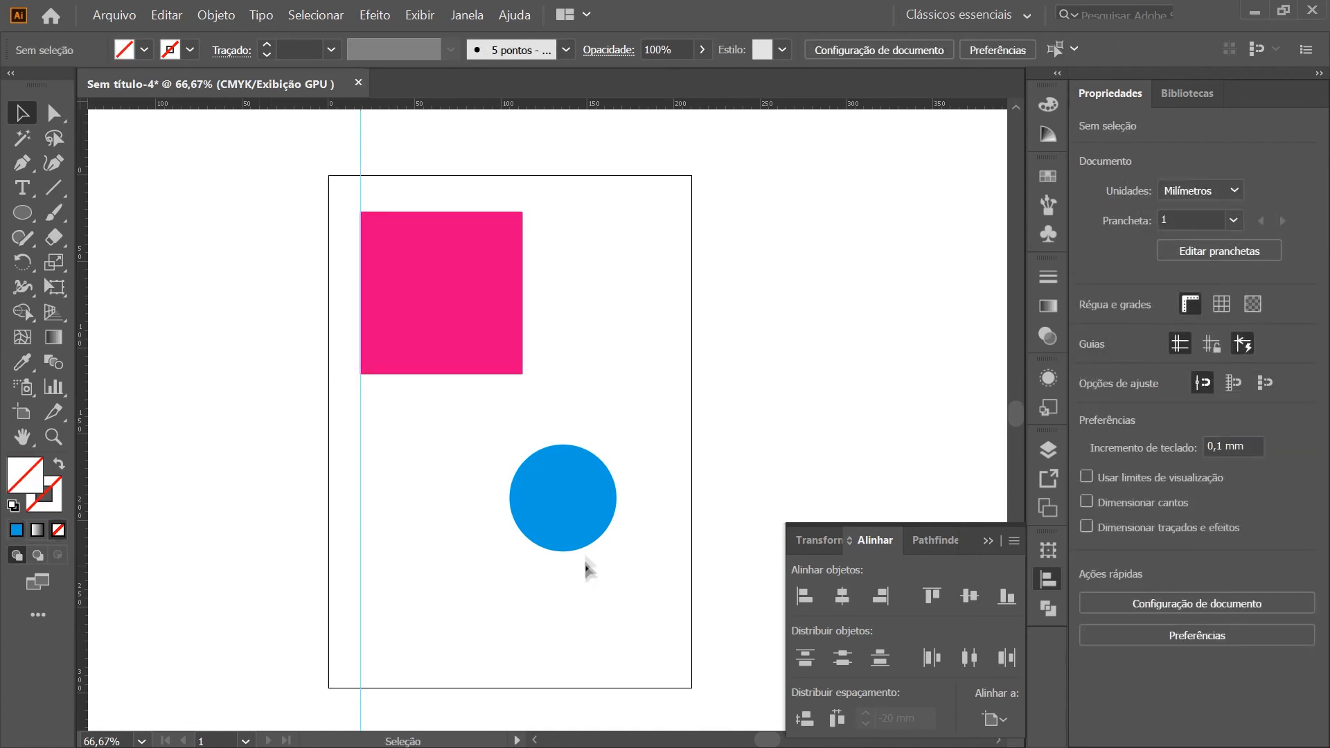
Try to move the circle's left edge onto the vertical guide, and undo both the move and the guide
scroll(337, 442, "up", 1)
left_click_drag(720, 556, 497, 496)
left_click(248, 490)
scroll(289, 558, "down", 2)
key("ctrl+z")
key("ctrl+z")
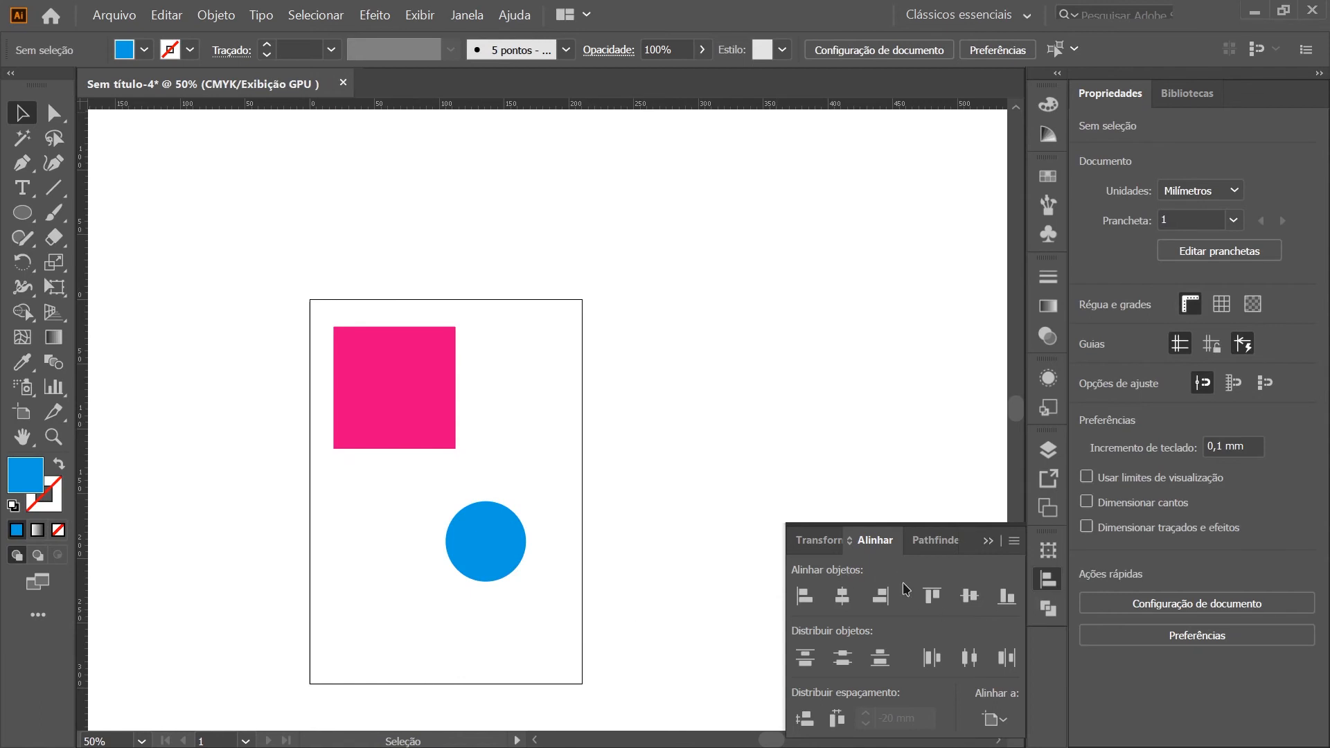
Select both shapes, try aligning them to the artboard's left edge, and undo the alignment
left_click_drag(588, 628, 246, 224)
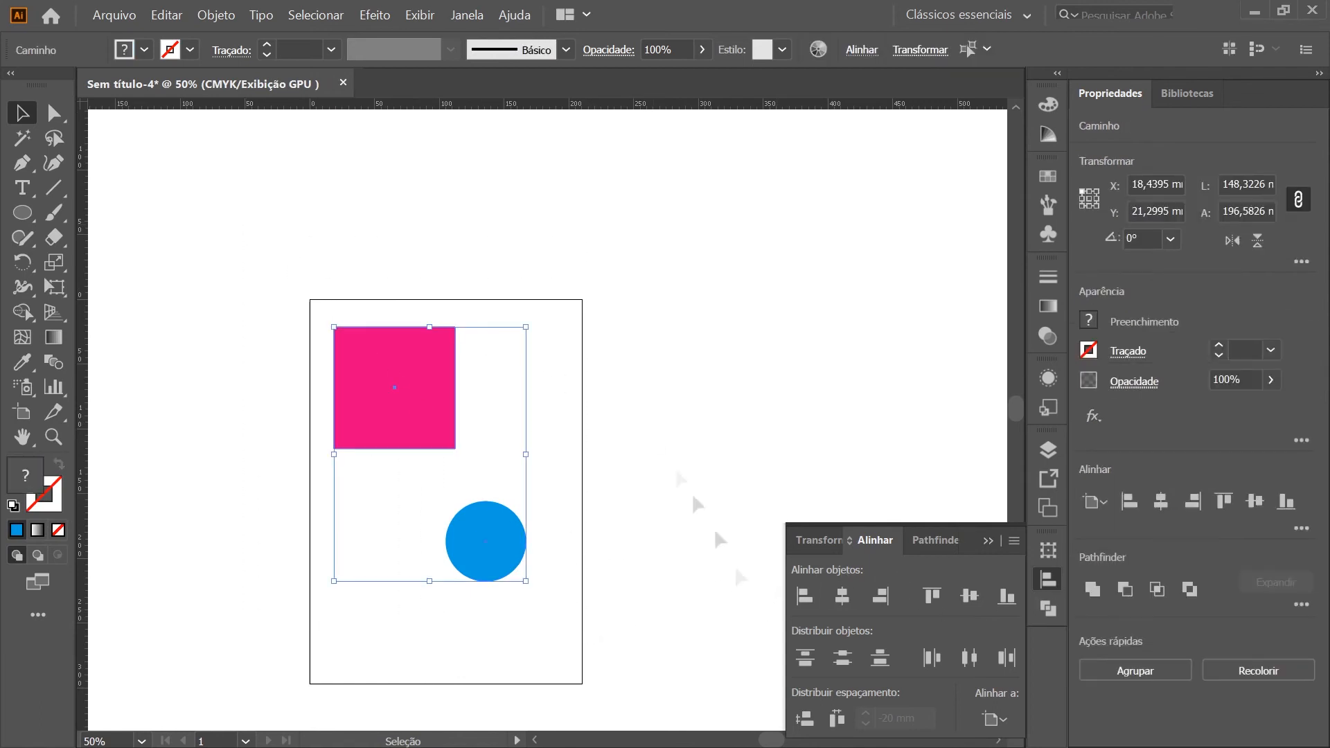
left_click(803, 597)
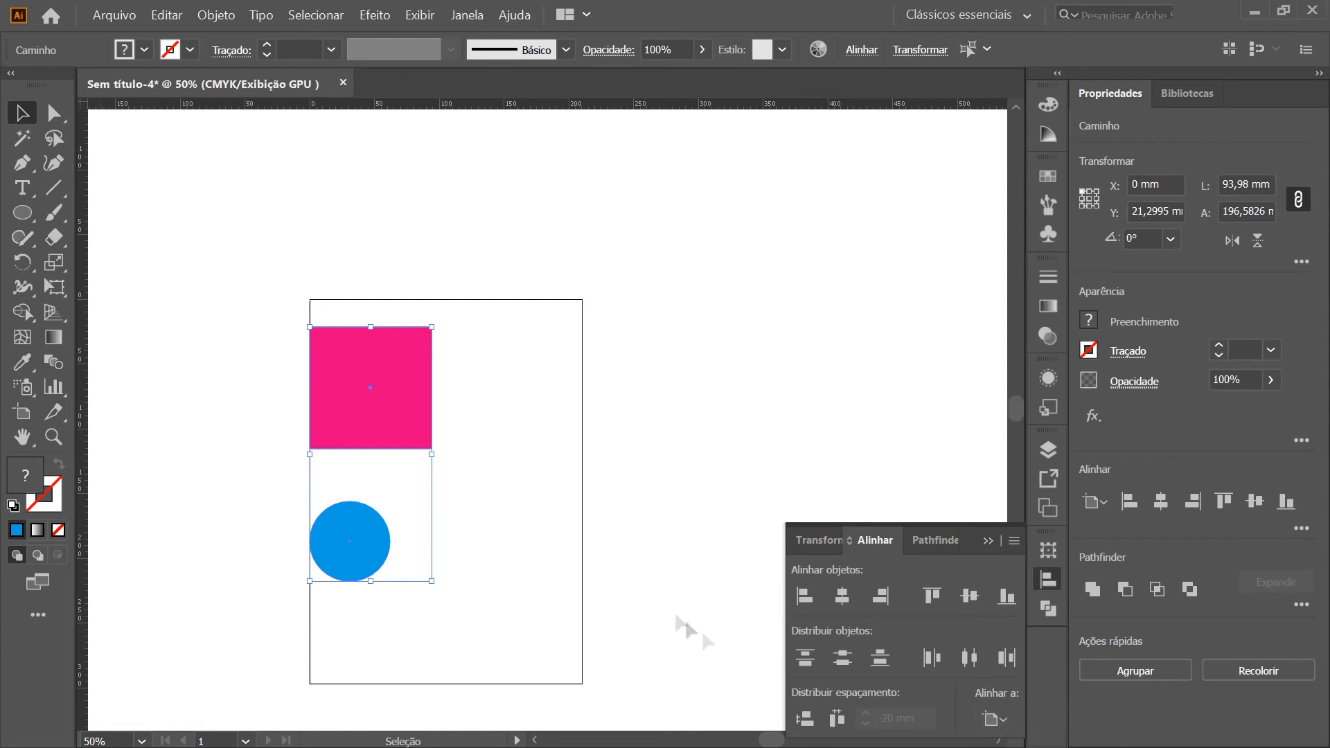
key("ctrl+z")
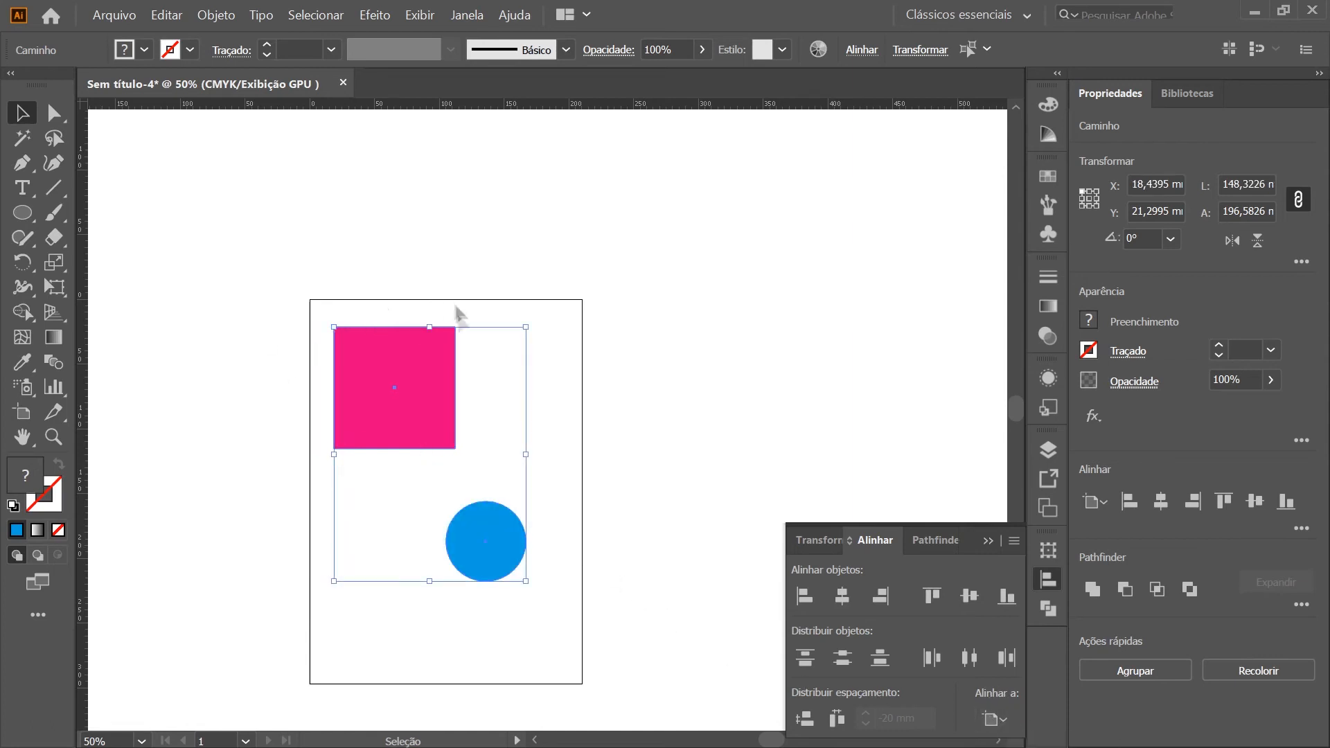
Set the alignment reference to the selection and align the square and circle by their left edges
left_click(1005, 721)
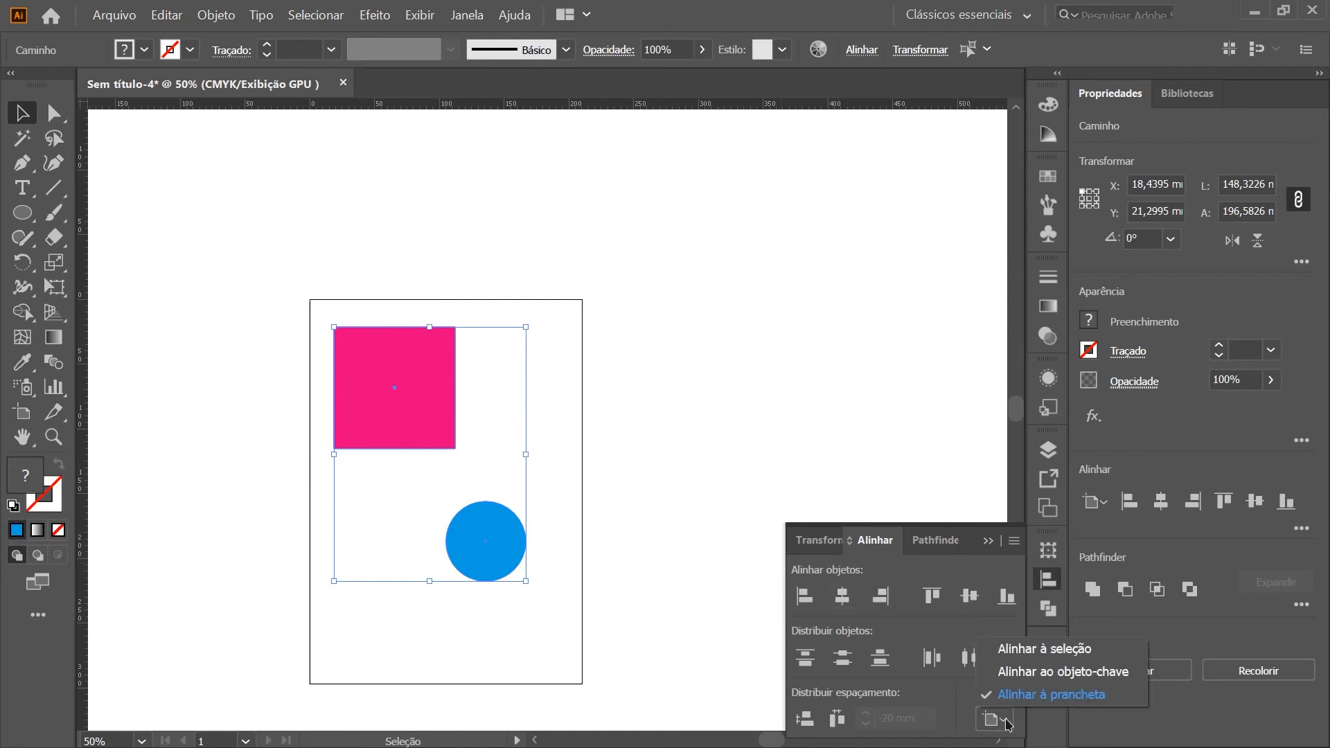
left_click(1075, 656)
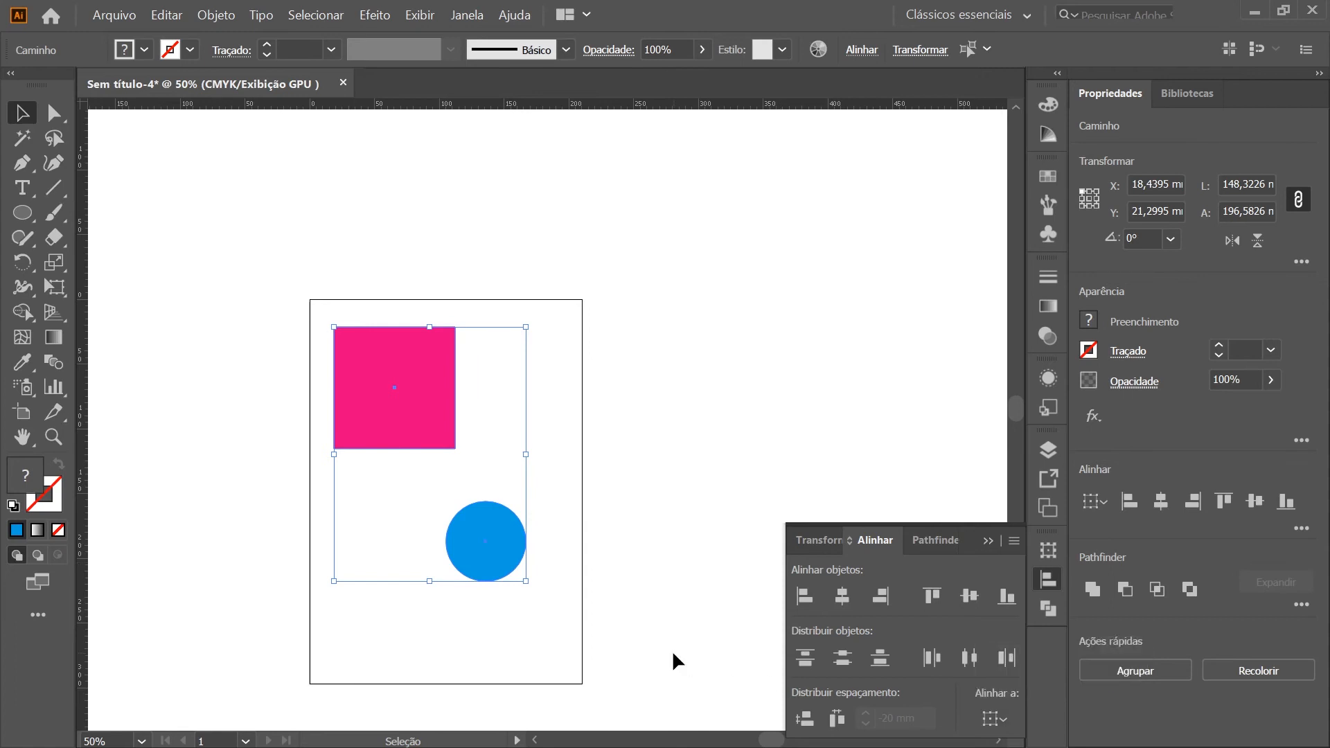
scroll(449, 526, "up", 1)
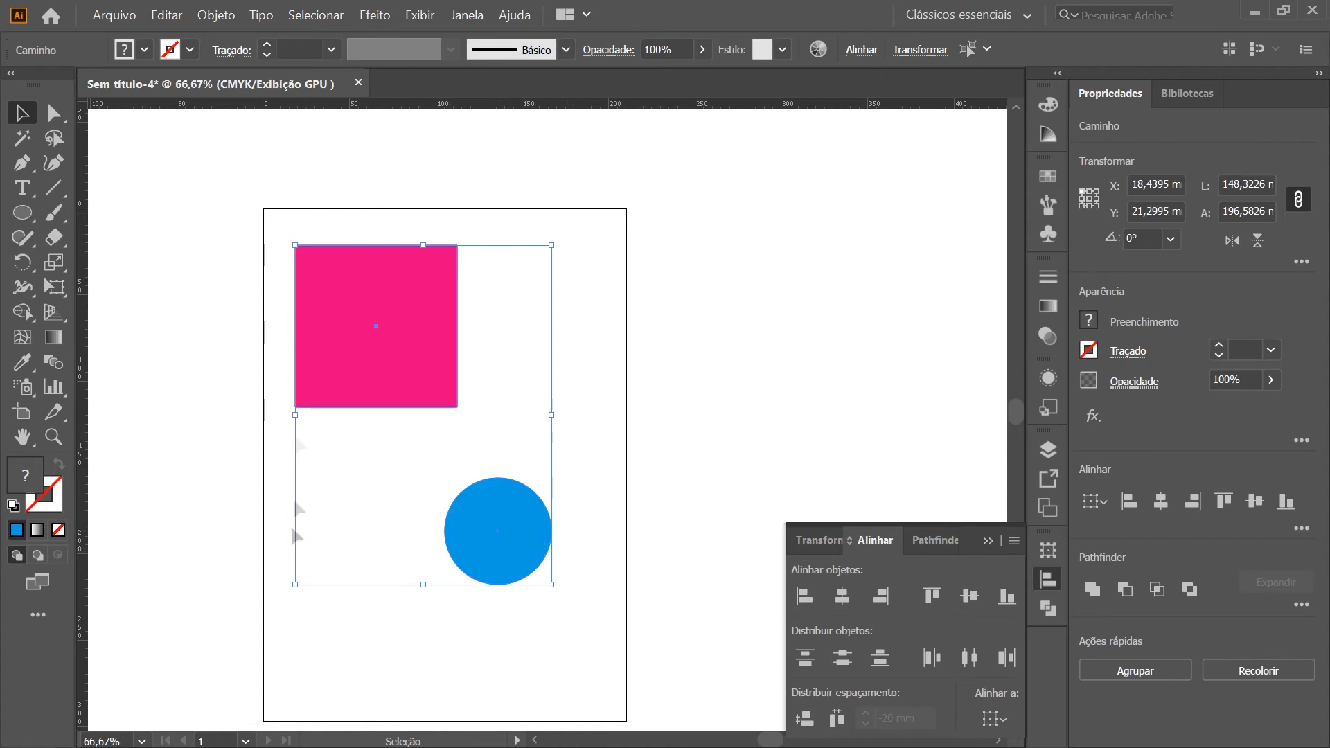
left_click(805, 595)
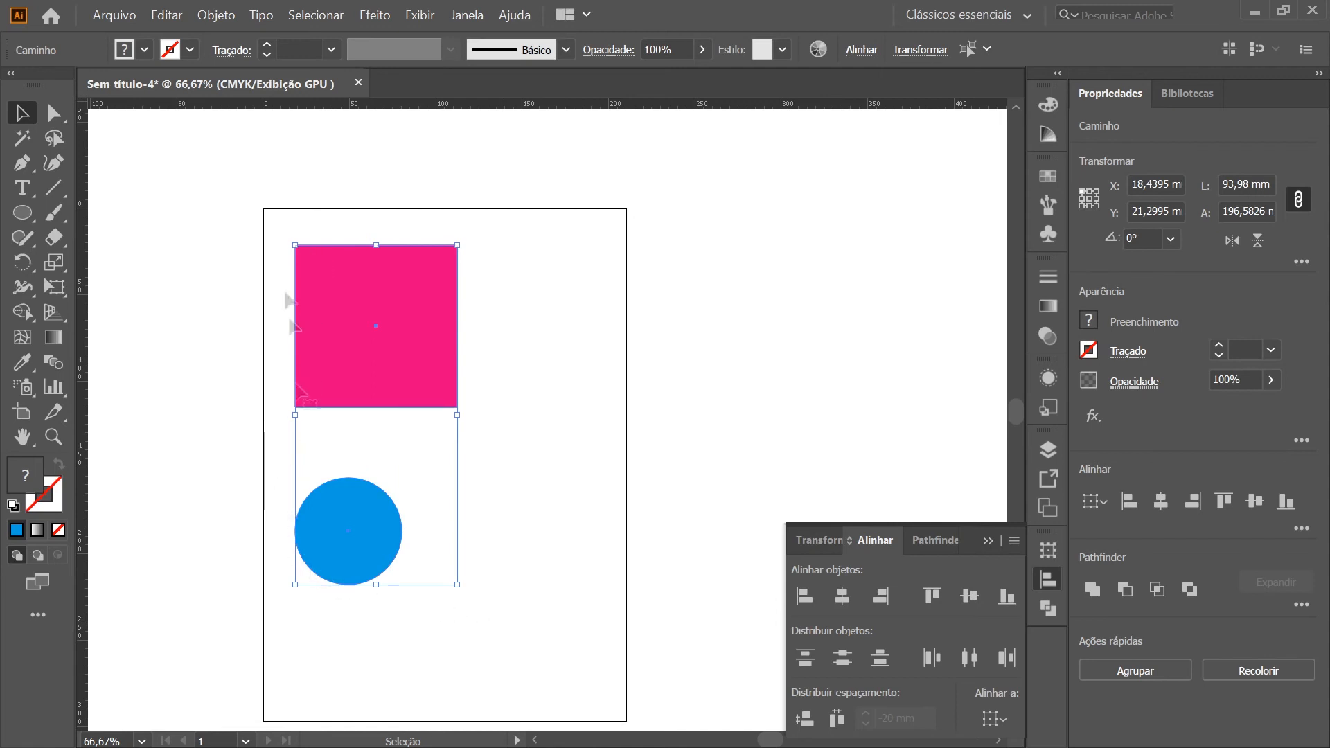
Align the square and circle to each other by their right edges and by their bottom edges
left_click(881, 596)
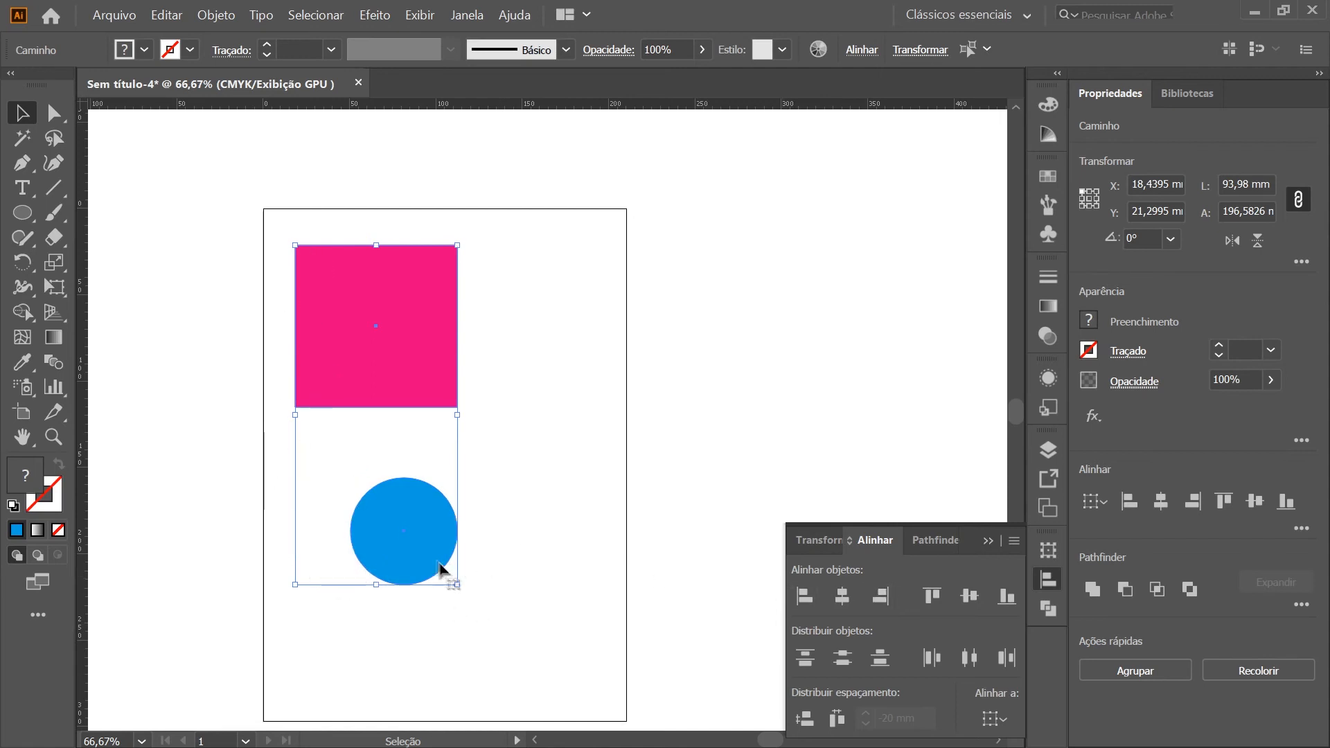
left_click(1005, 597)
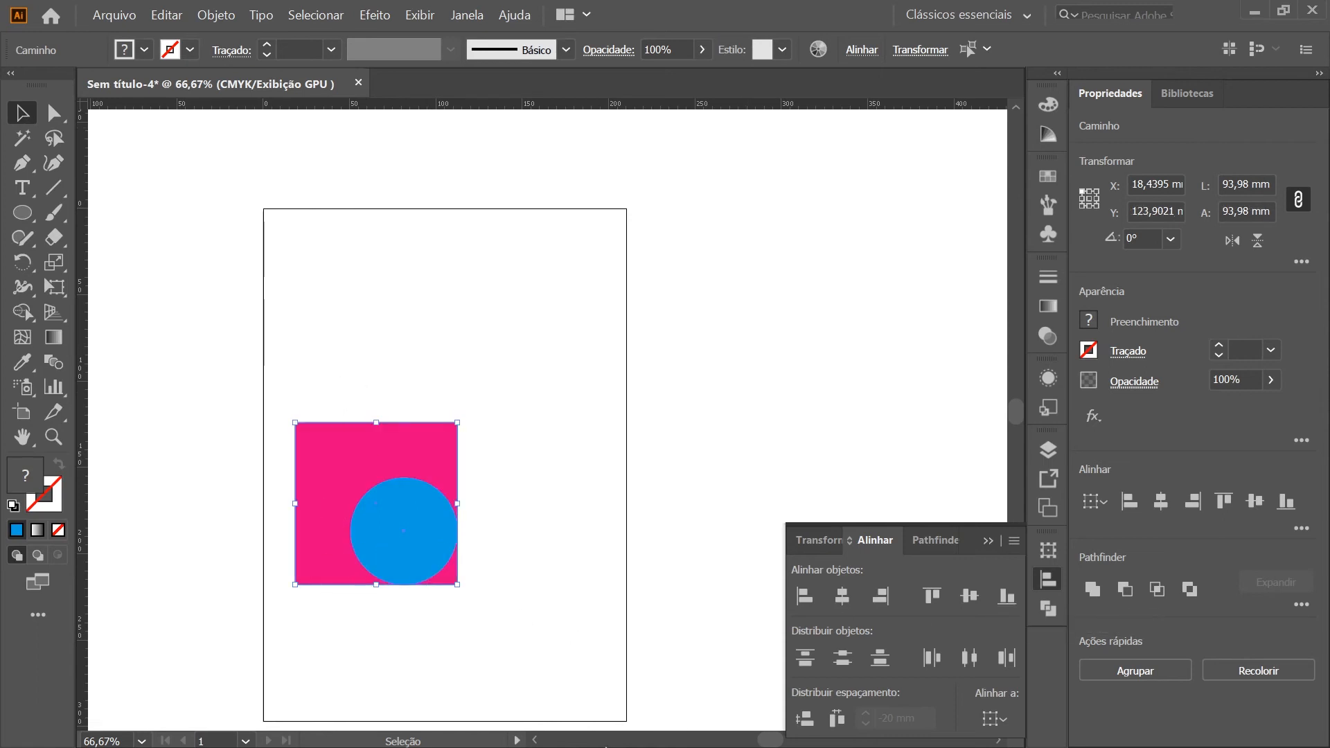
Undo the last bottom alignment, then align the square and circle to each other by their left edges
key("ctrl+z")
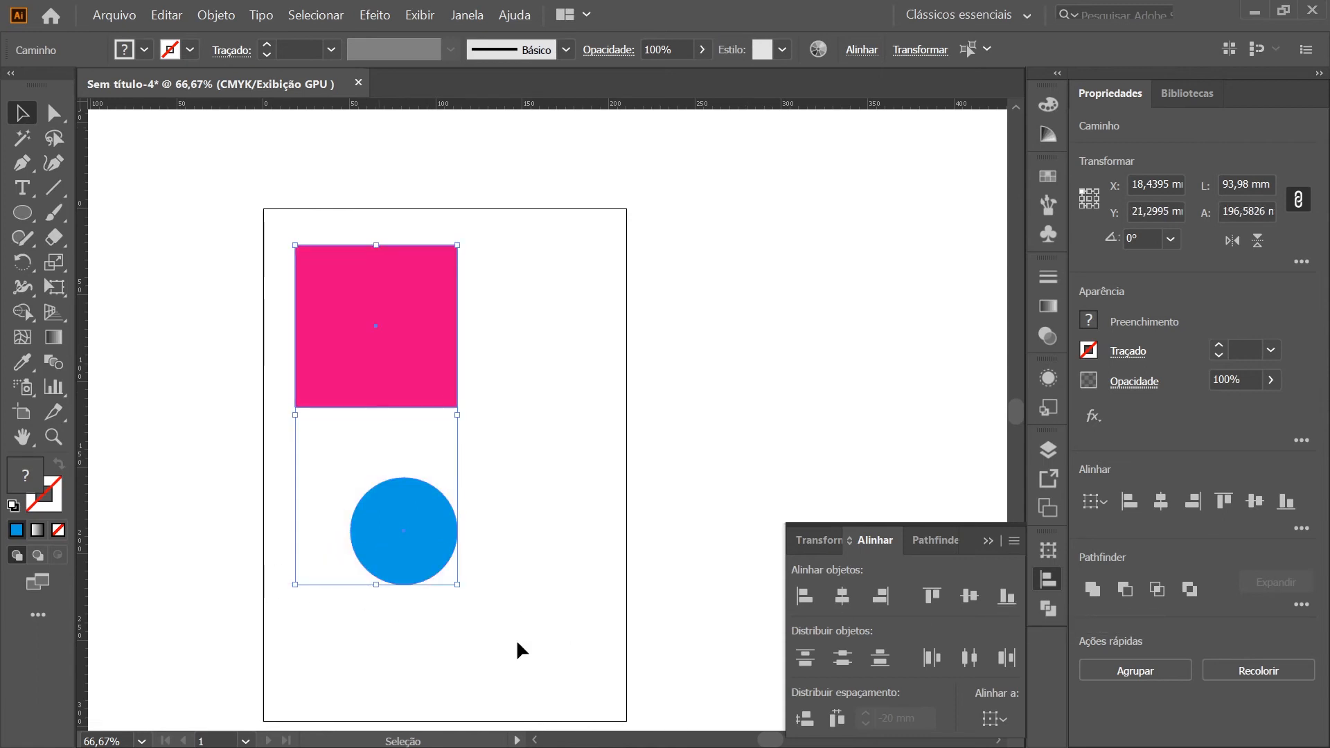
key("a")
key("v")
left_click(804, 596)
left_click(572, 571)
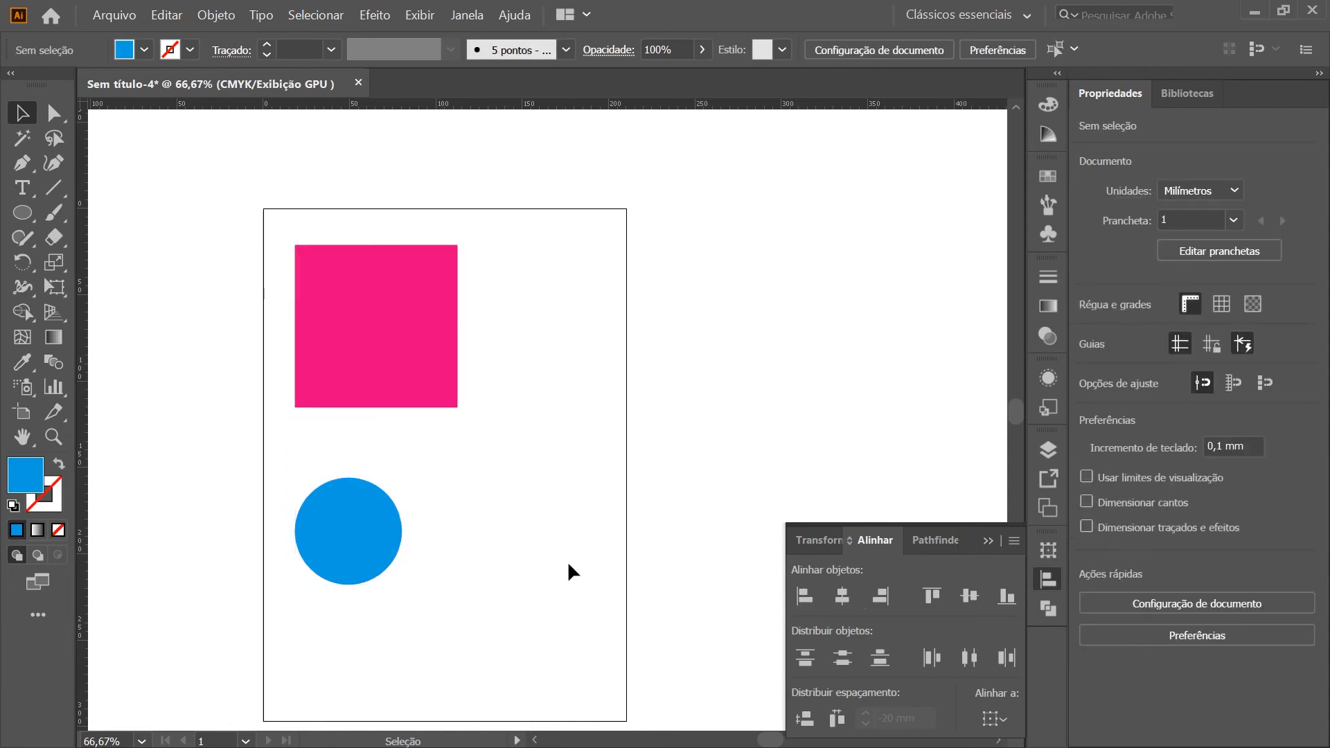
Move the blue circle off the artboard, beyond its left edge and below the square
scroll(568, 564, "down", 1)
scroll(568, 564, "left", 3)
left_click_drag(504, 500, 359, 509)
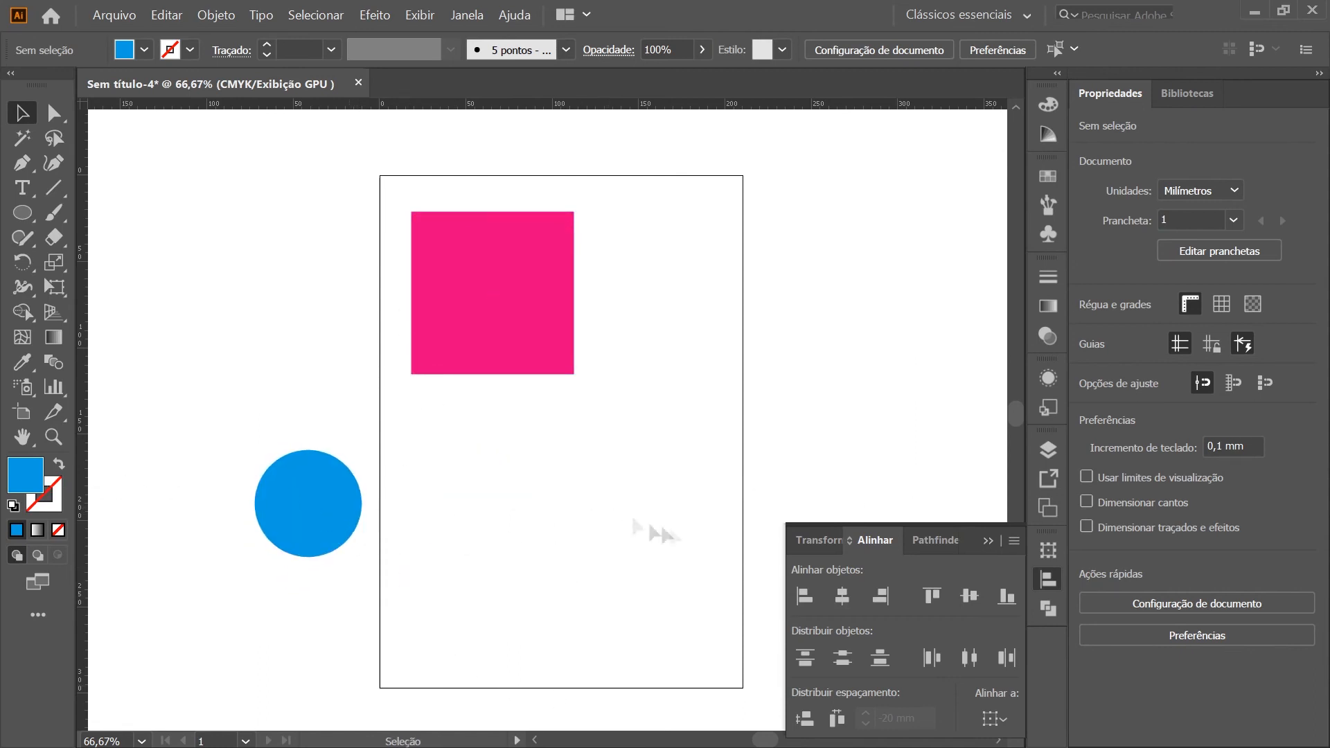
Select both shapes, try aligning them by their left edges relative to the selection, and undo the alignment
left_click_drag(679, 532, 217, 199)
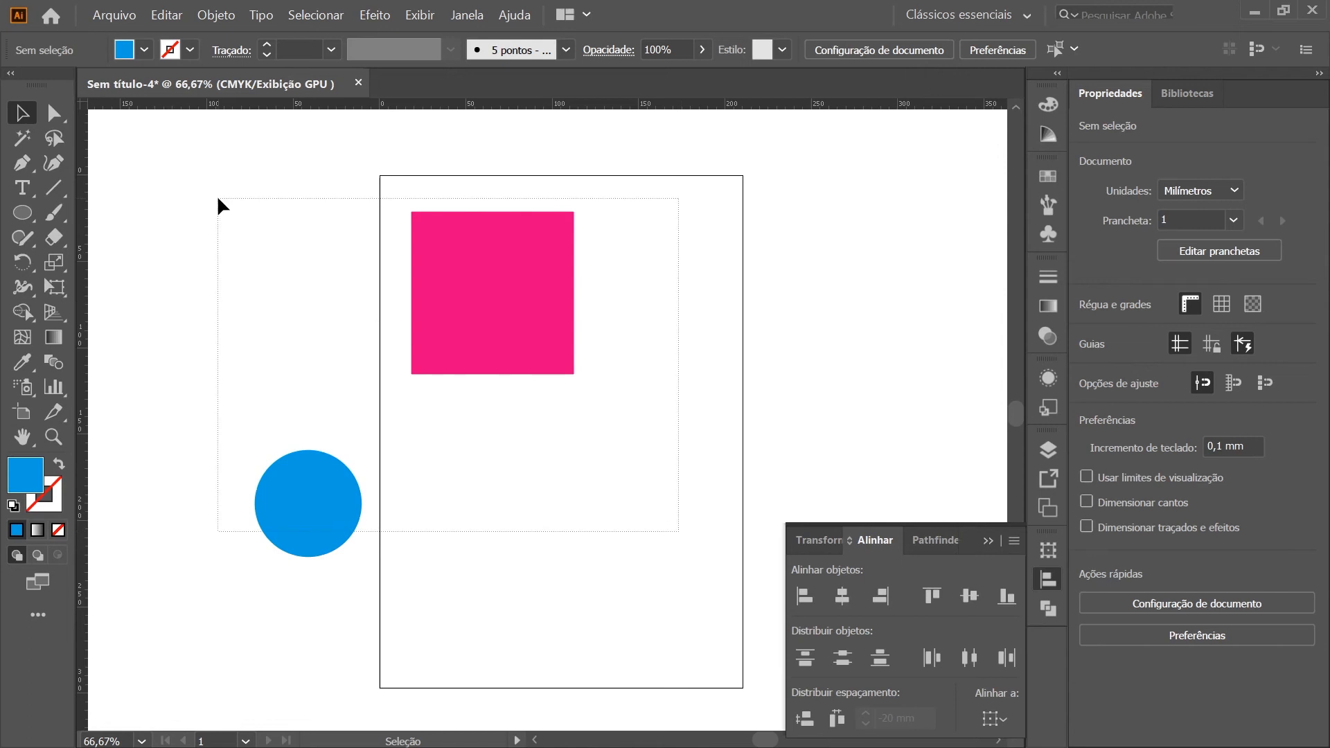
left_click_drag(218, 199, 218, 199)
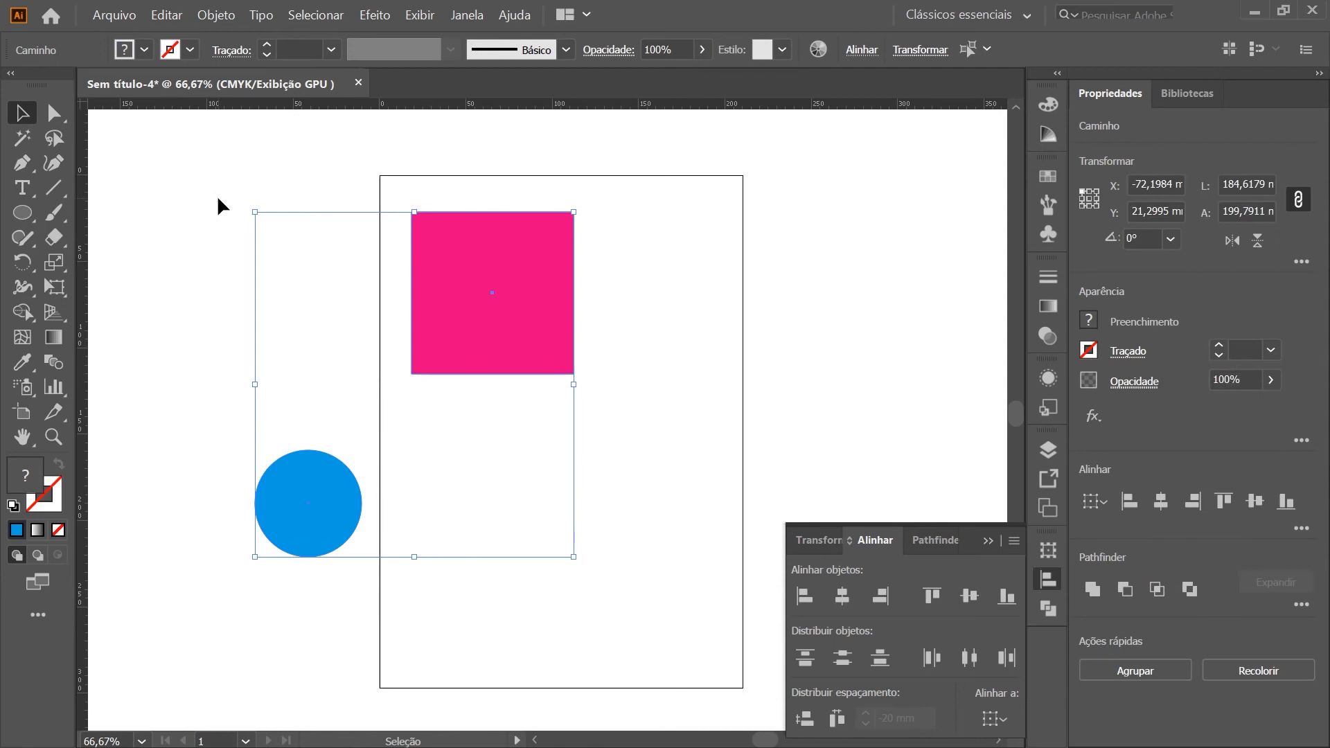
left_click(804, 597)
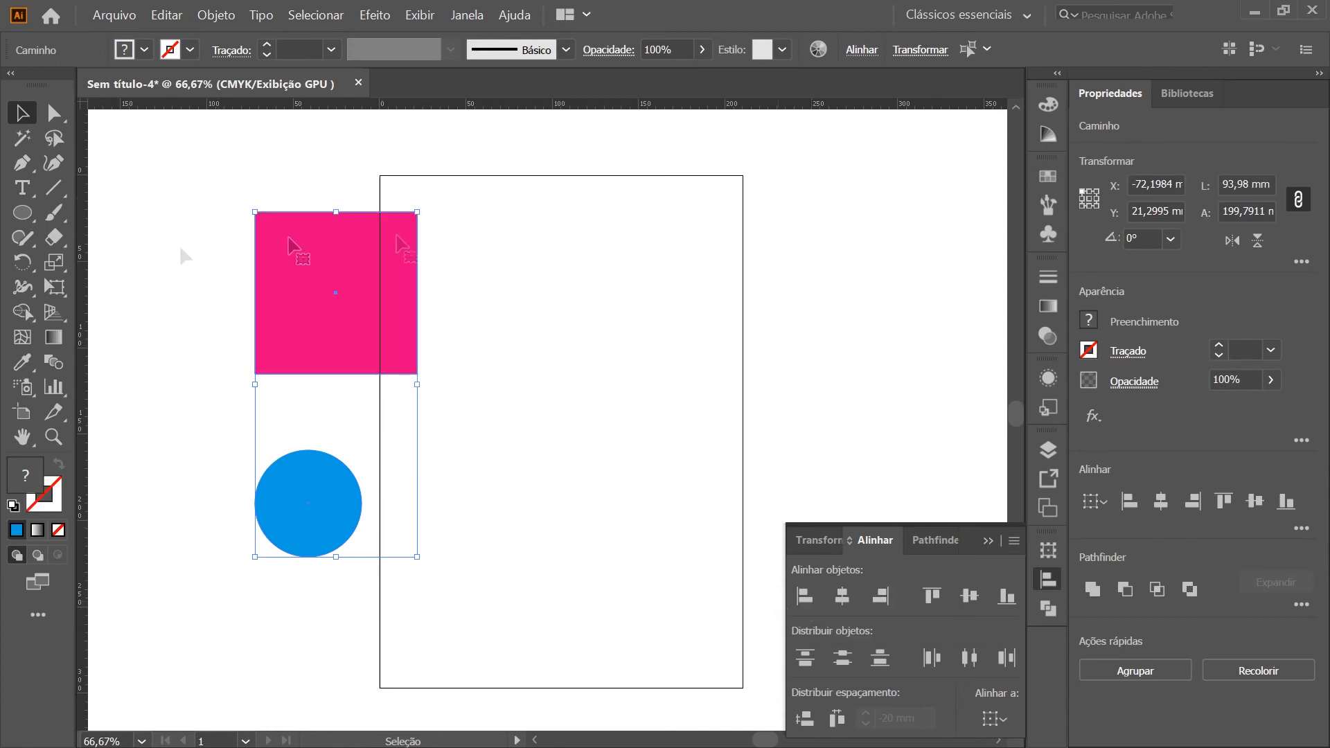
key("ctrl+z")
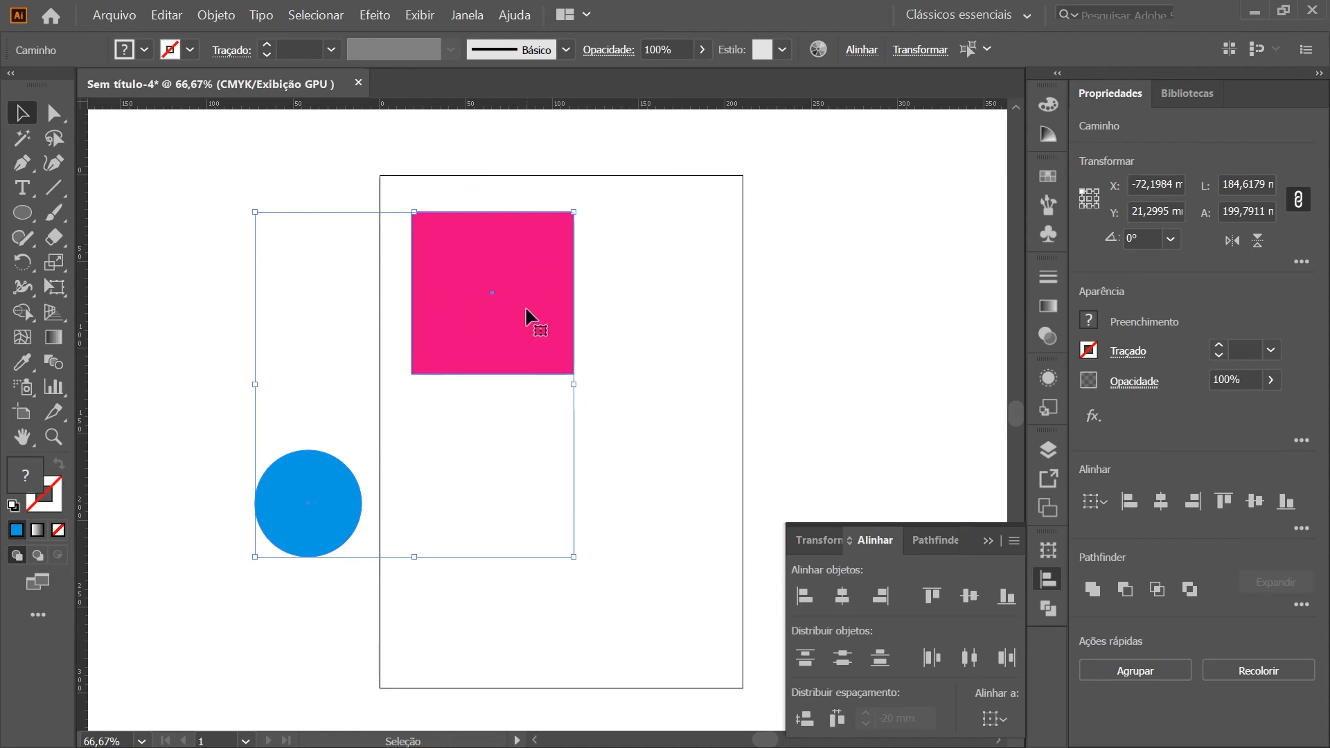
Make the pink square the key object and align the circle to its left and right edges, ending on the left edge
left_click(533, 354)
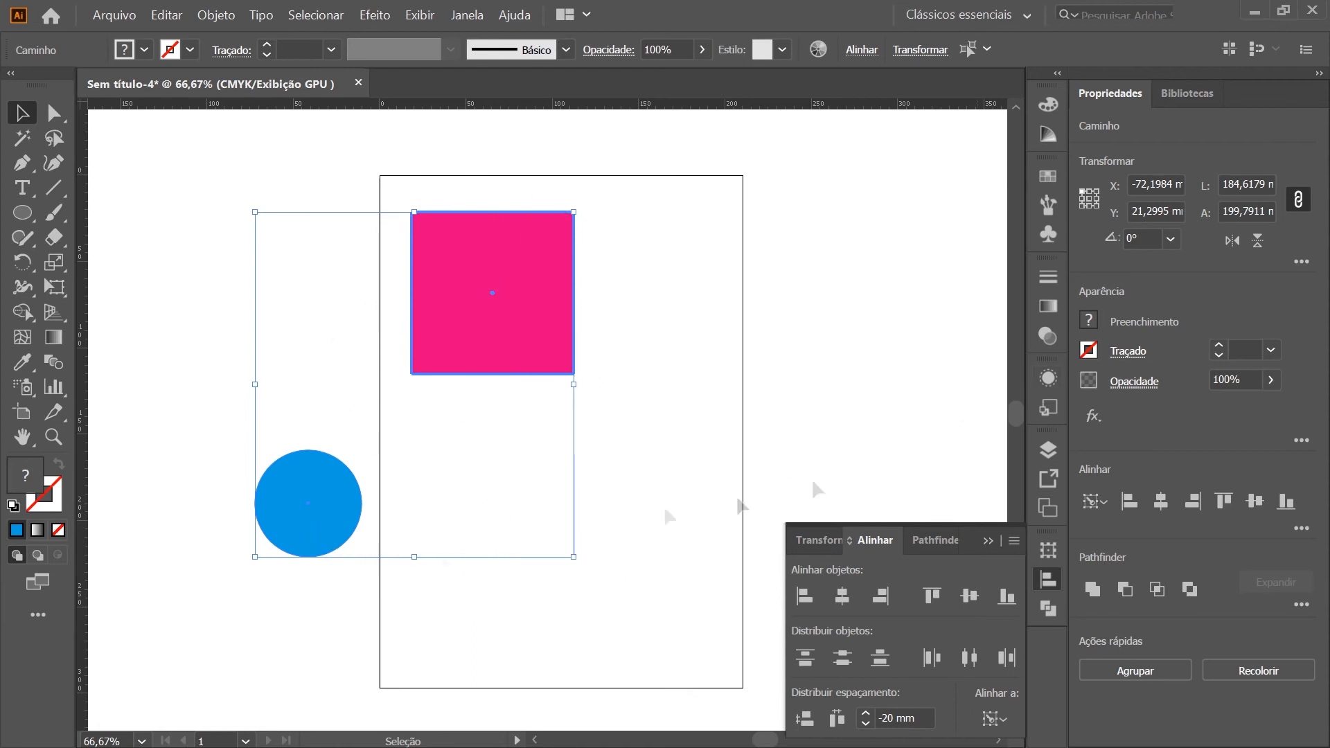
left_click(804, 596)
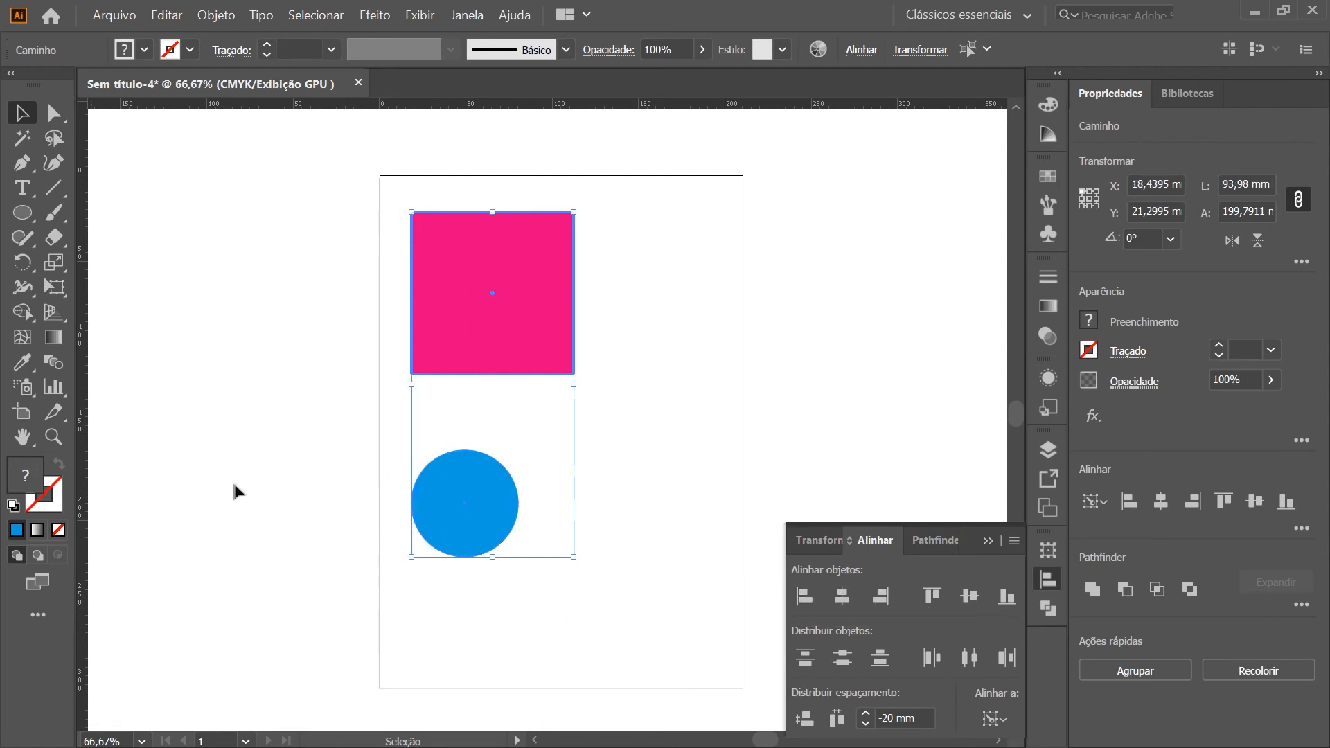
left_click(880, 596)
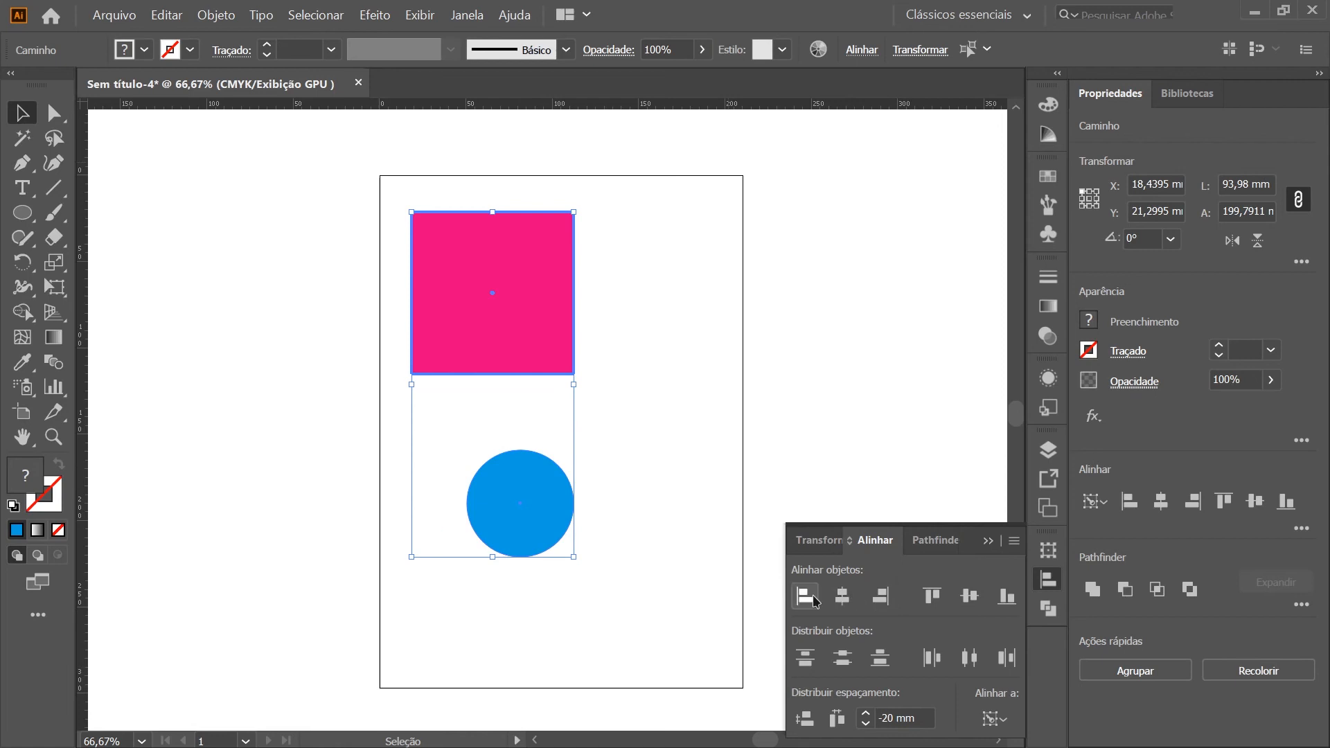
left_click(803, 596)
left_click(880, 596)
left_click(795, 597)
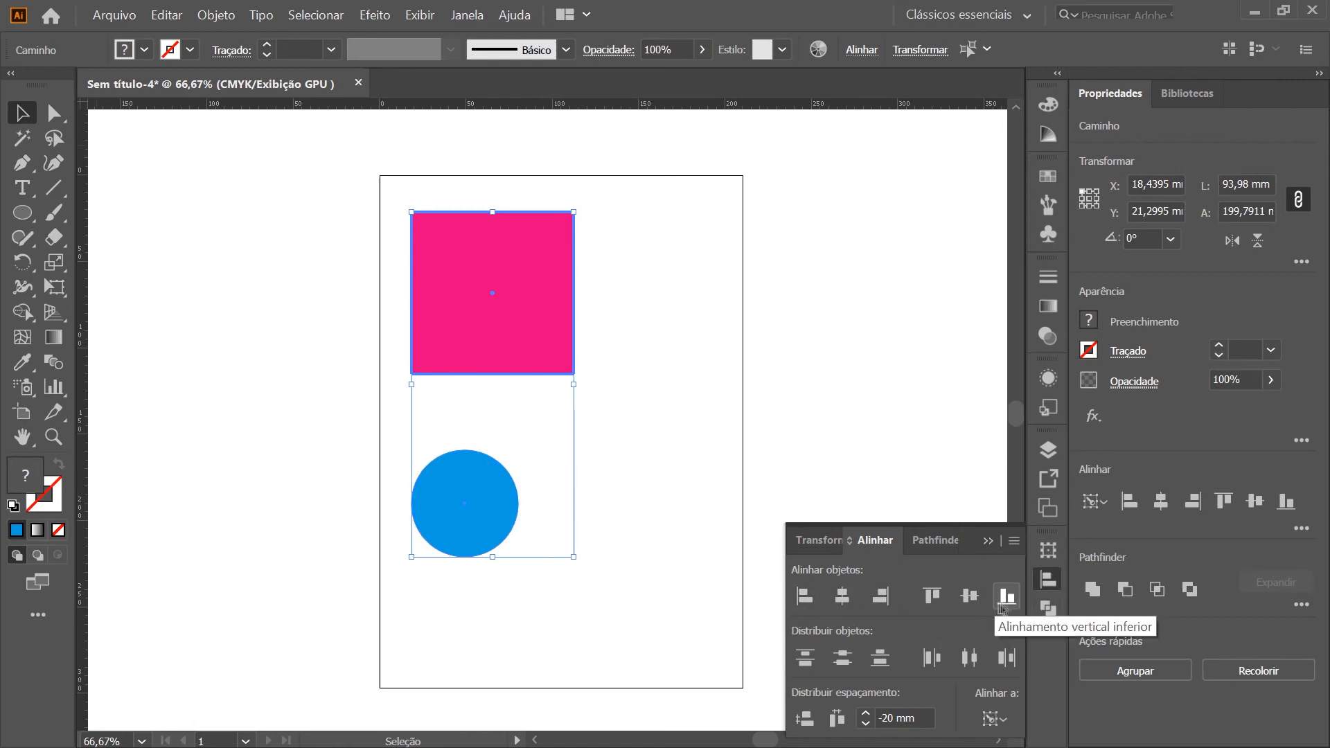
Align the circle to the square's bottom edge, then center it horizontally and vertically on the square
left_click(1006, 596)
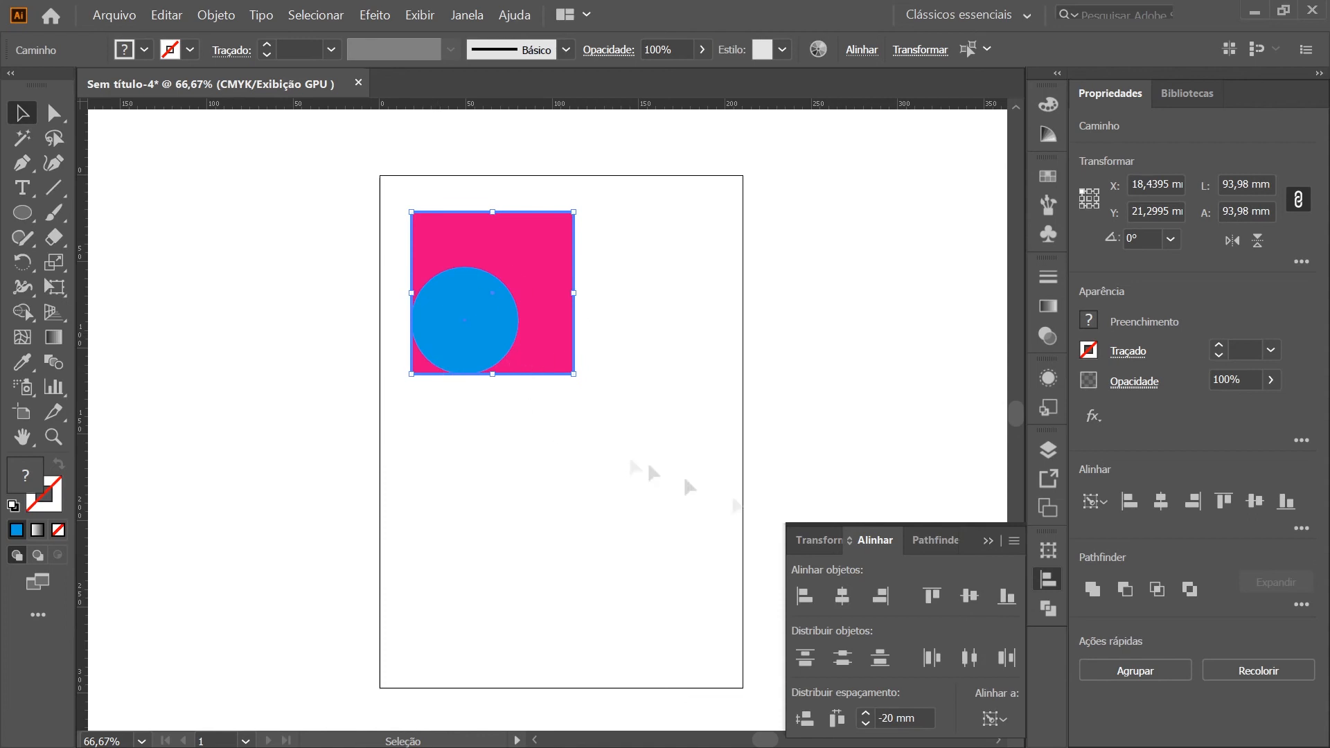
left_click(842, 596)
left_click(969, 596)
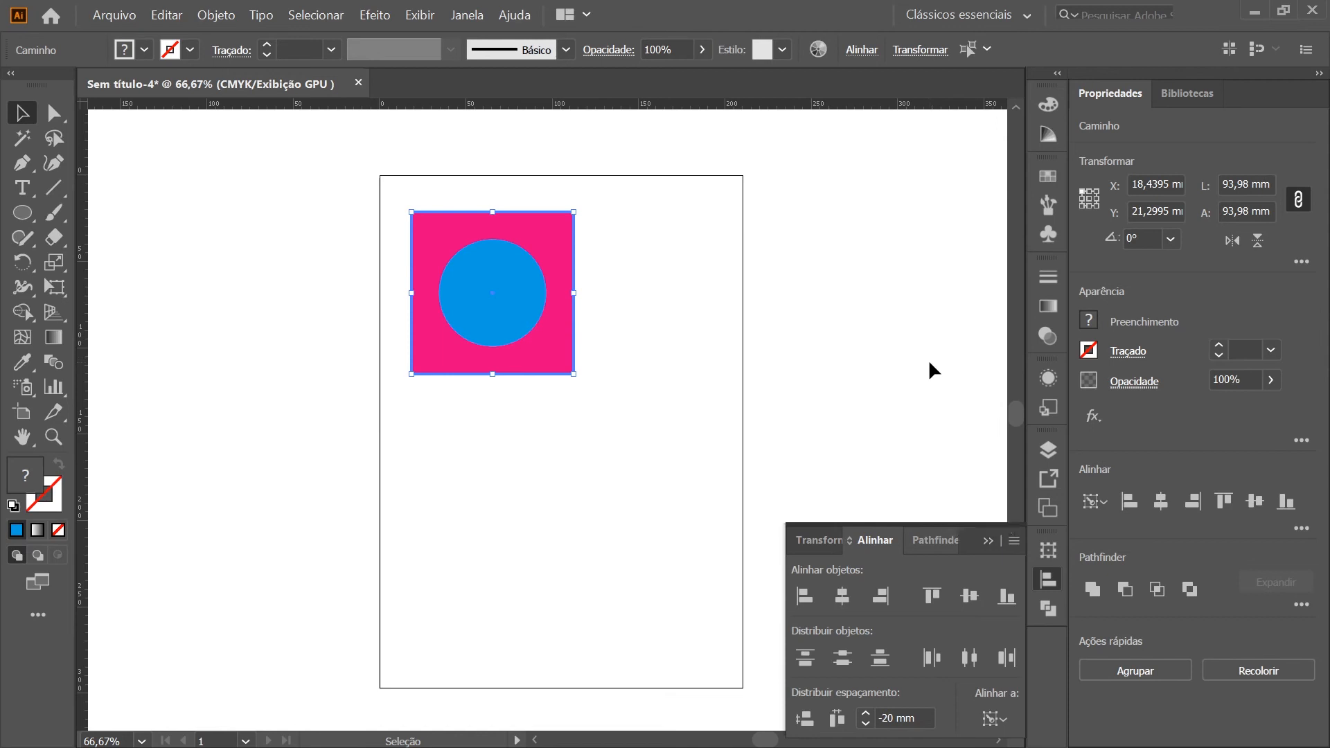
left_click(892, 380)
Delete the pink square and duplicate the blue circle twice, staggering three equal circles down the artboard
scroll(560, 401, "down", 1)
scroll(560, 401, "up", 1)
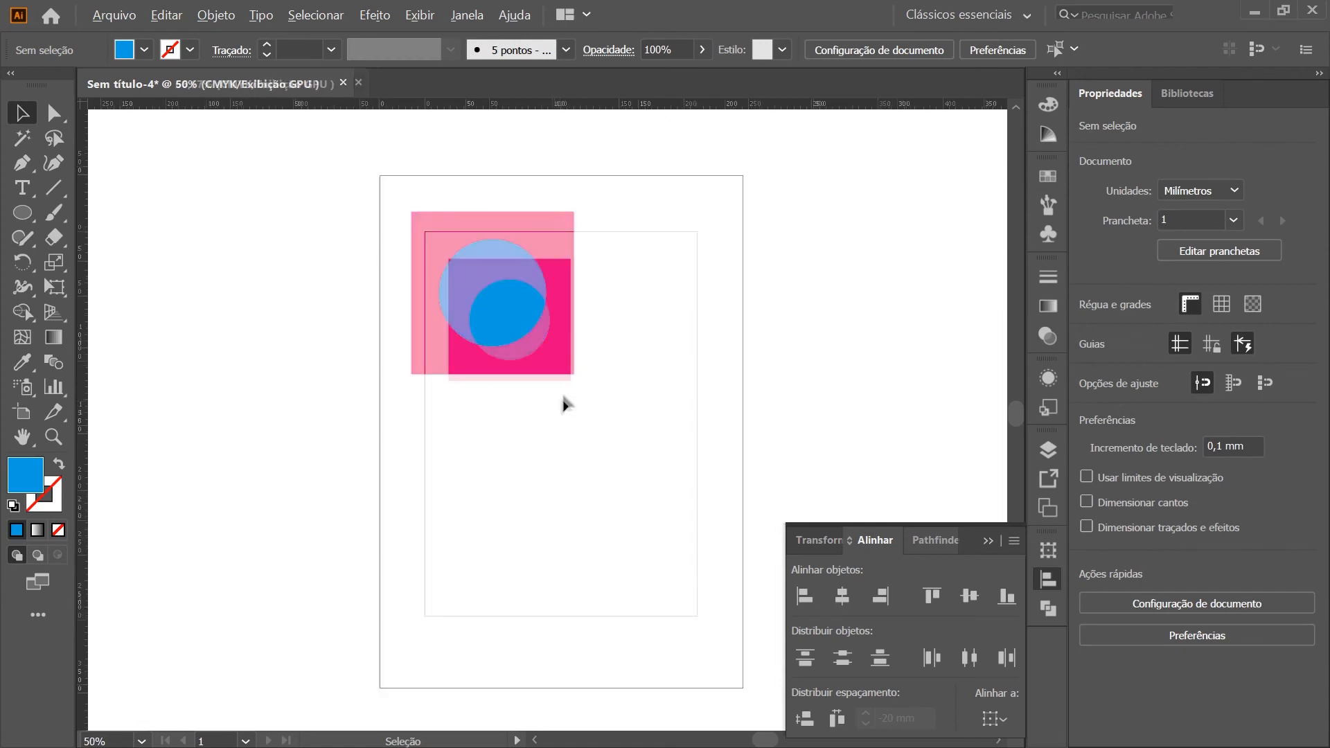
scroll(564, 393, "down", 1)
scroll(564, 393, "up", 1)
left_click(555, 370)
key("Delete")
left_click_drag(528, 276, 560, 391)
left_click_drag(563, 437, 472, 575)
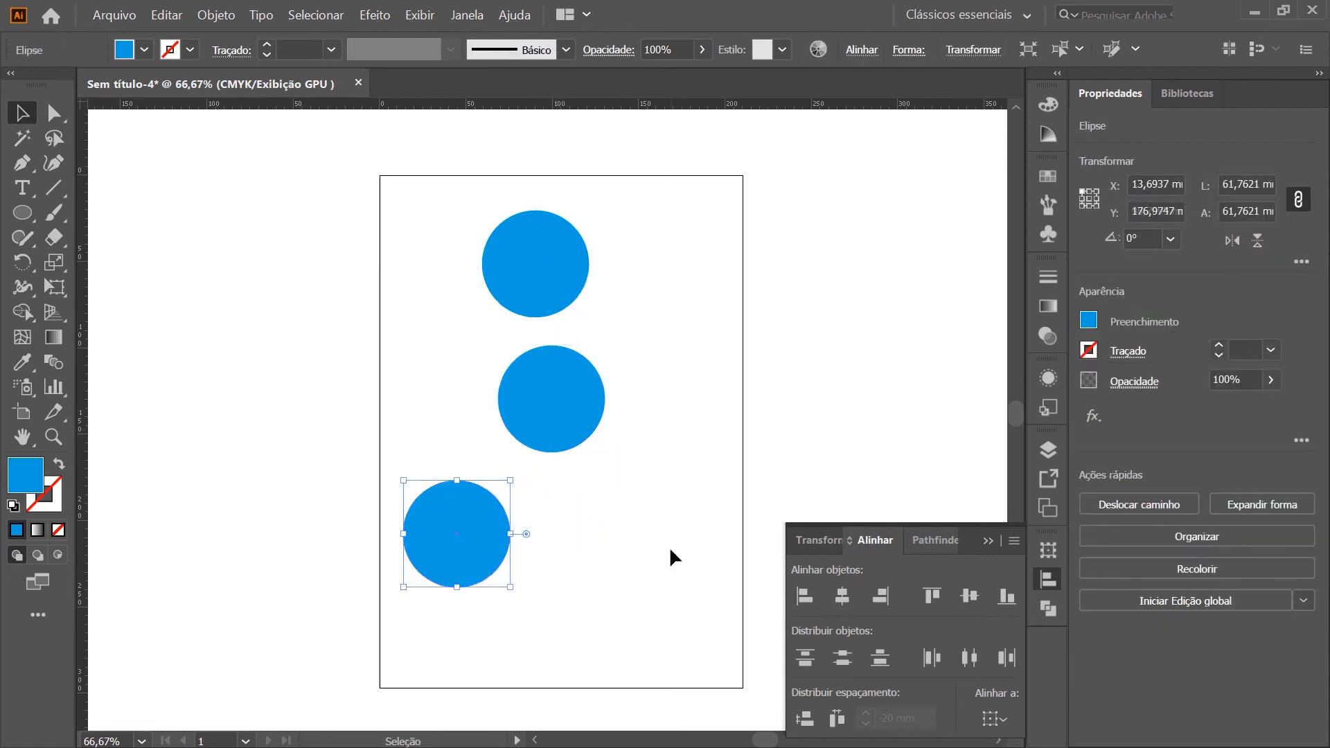
left_click(641, 657)
Select the three circles, set the alignment reference to the artboard, and center them horizontally on it
left_click_drag(663, 593, 296, 163)
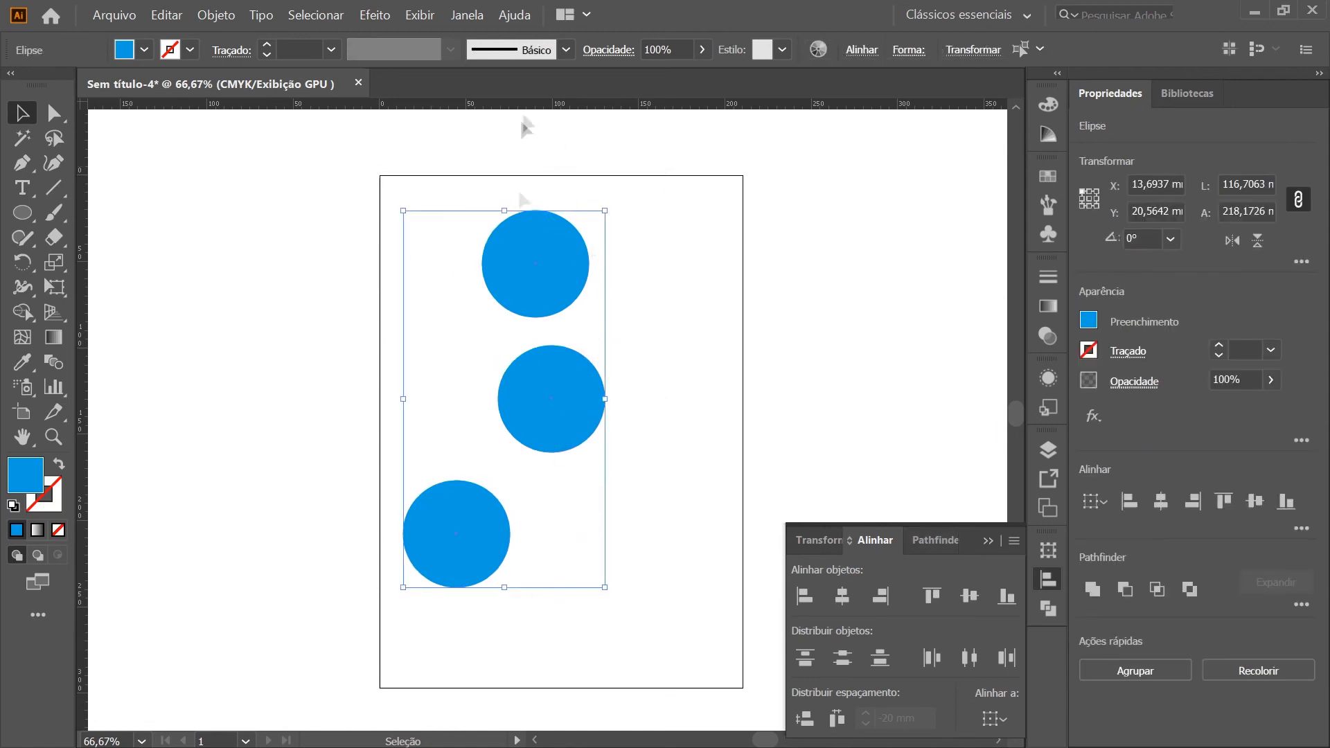
left_click(1002, 720)
left_click(1035, 695)
left_click(843, 603)
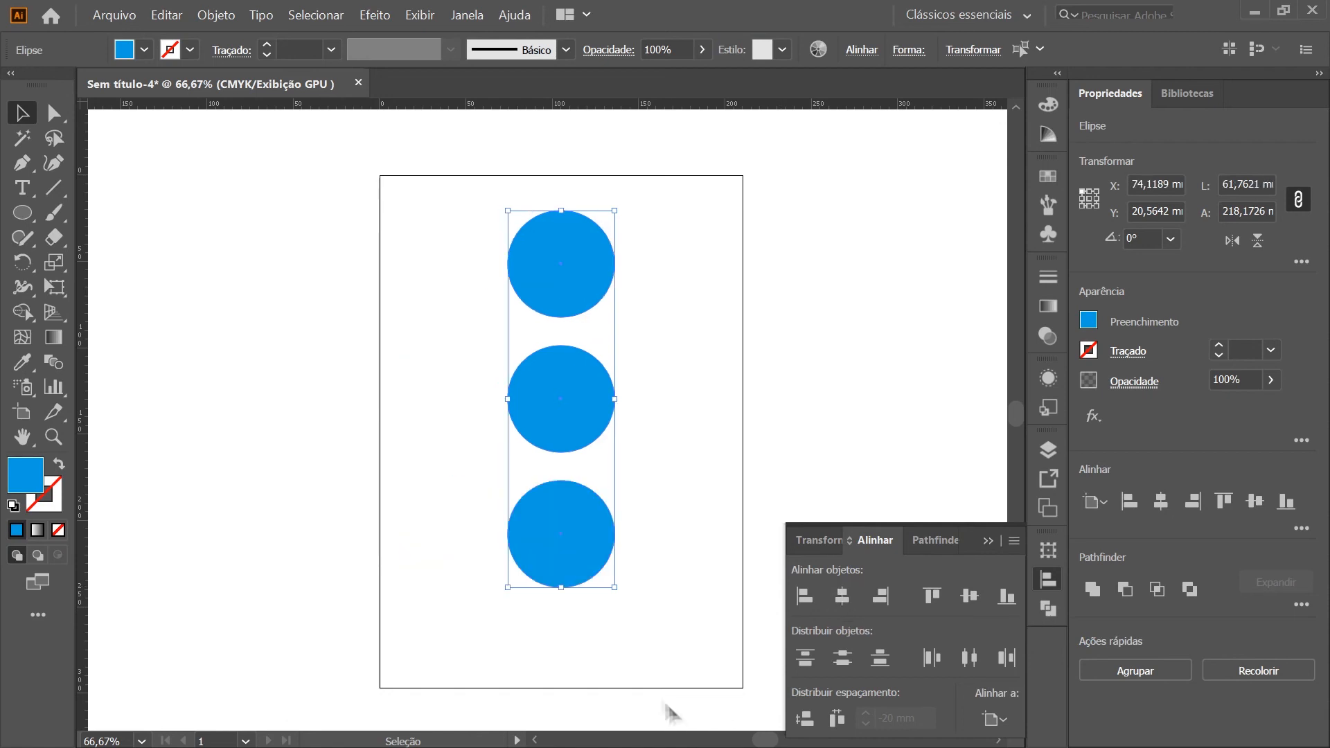
left_click(692, 409)
Move the bottom circle straight down to about Y 188 mm, leaving a wider gap below the middle circle
left_click_drag(564, 550, 564, 602)
left_click(594, 423)
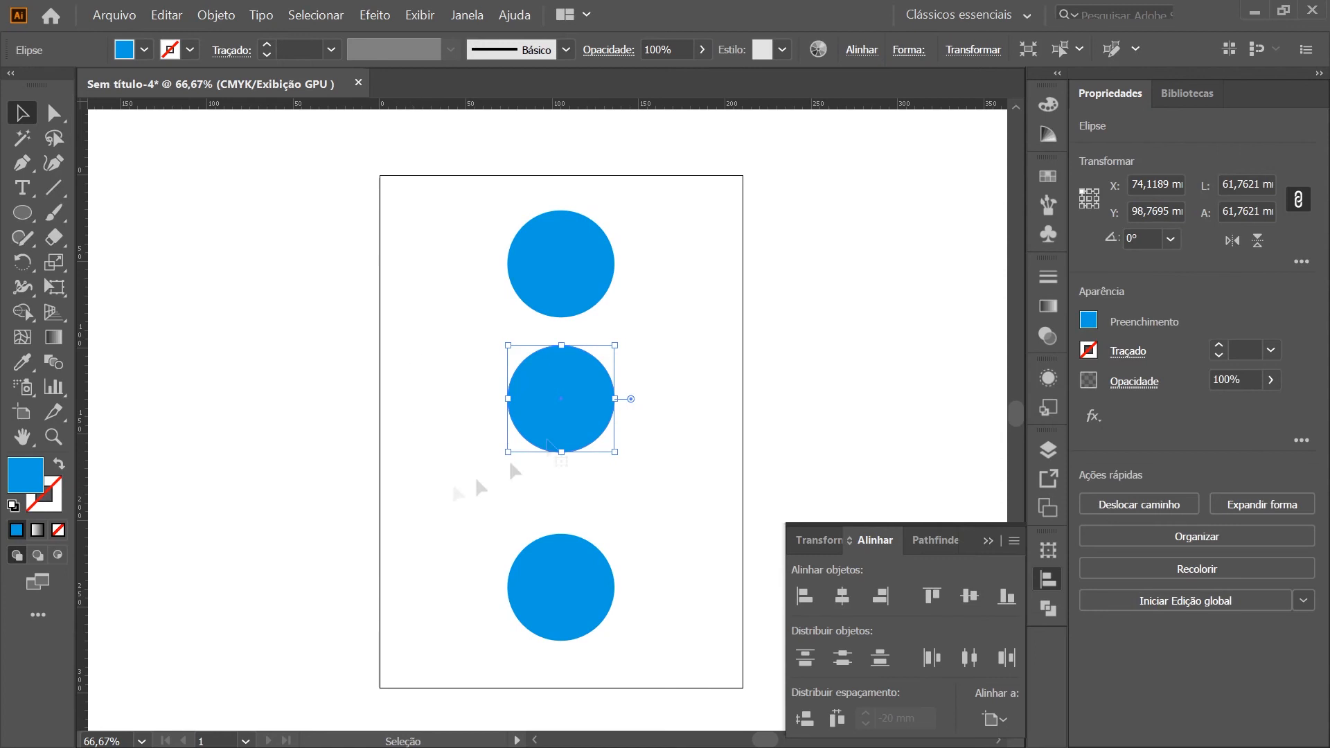
left_click(443, 478)
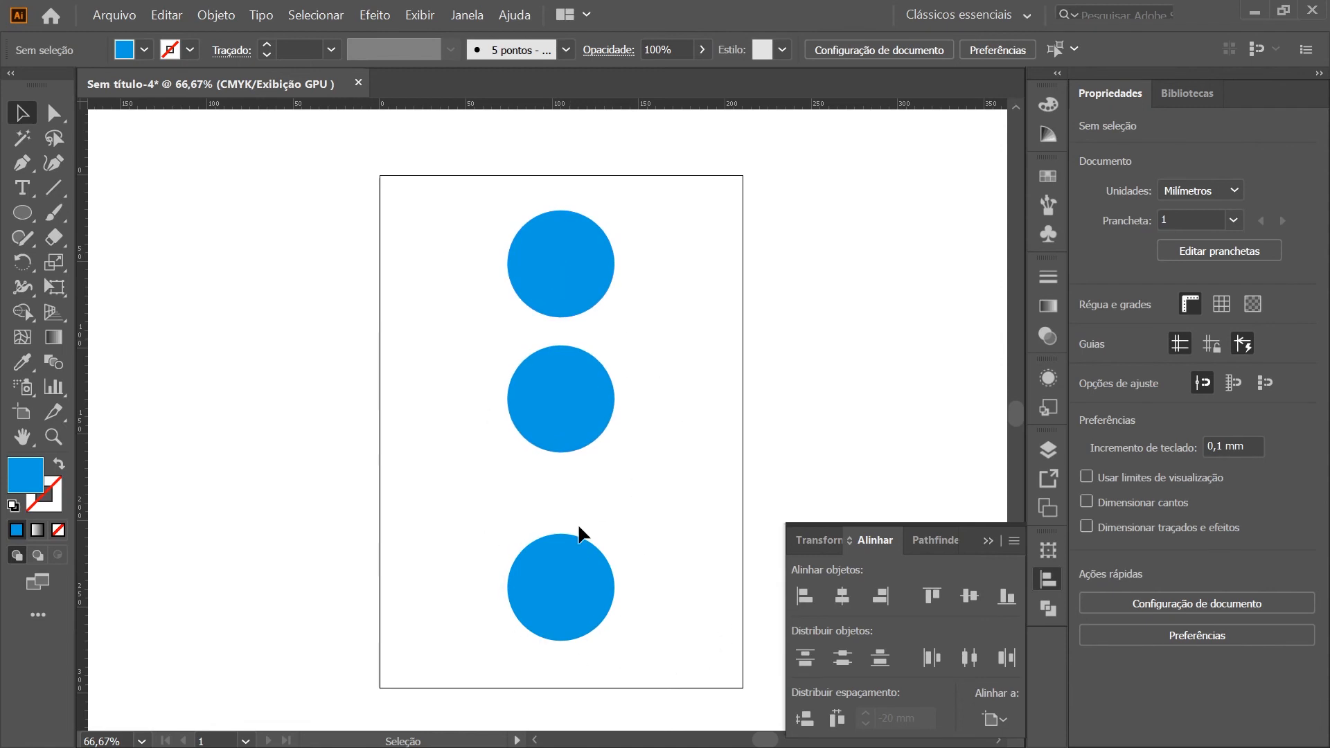
left_click_drag(572, 602, 573, 558)
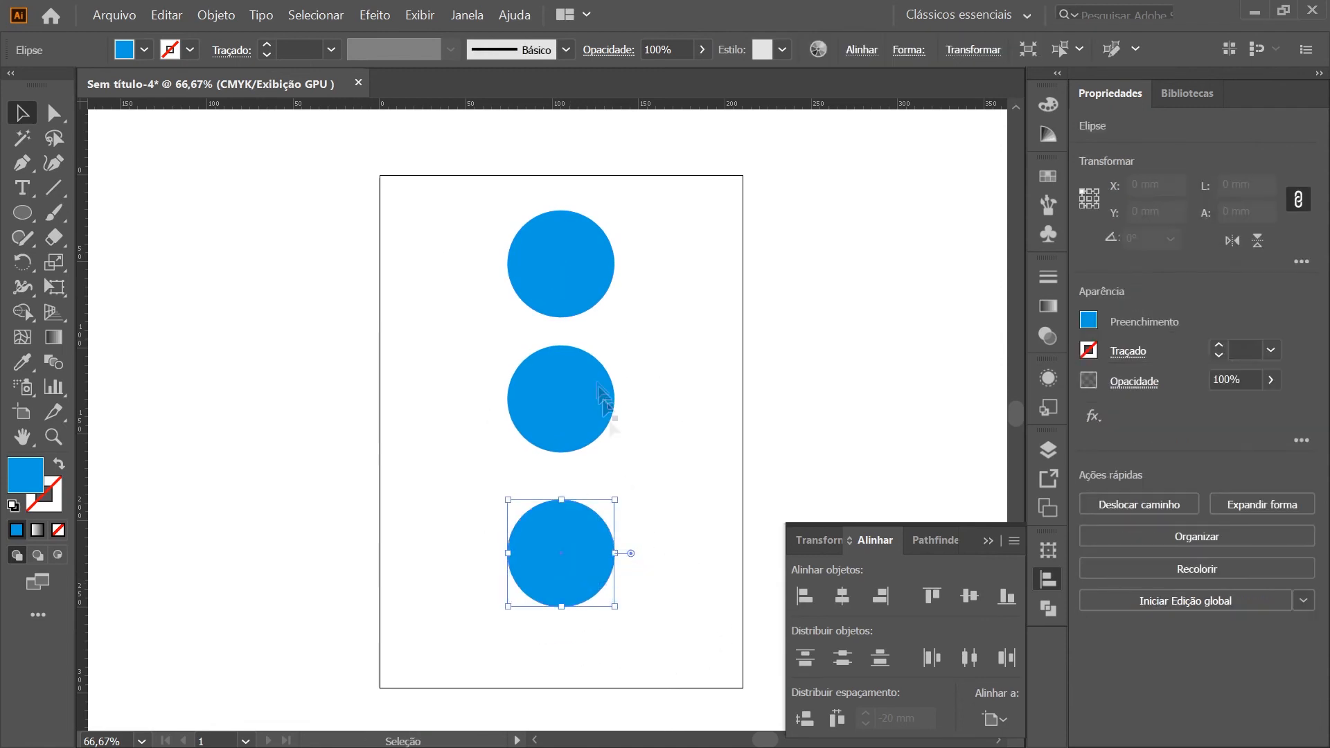
Fill the top circle with red, using C 0, M 100, Y 100, K 0
left_click(568, 236)
left_click(1046, 101)
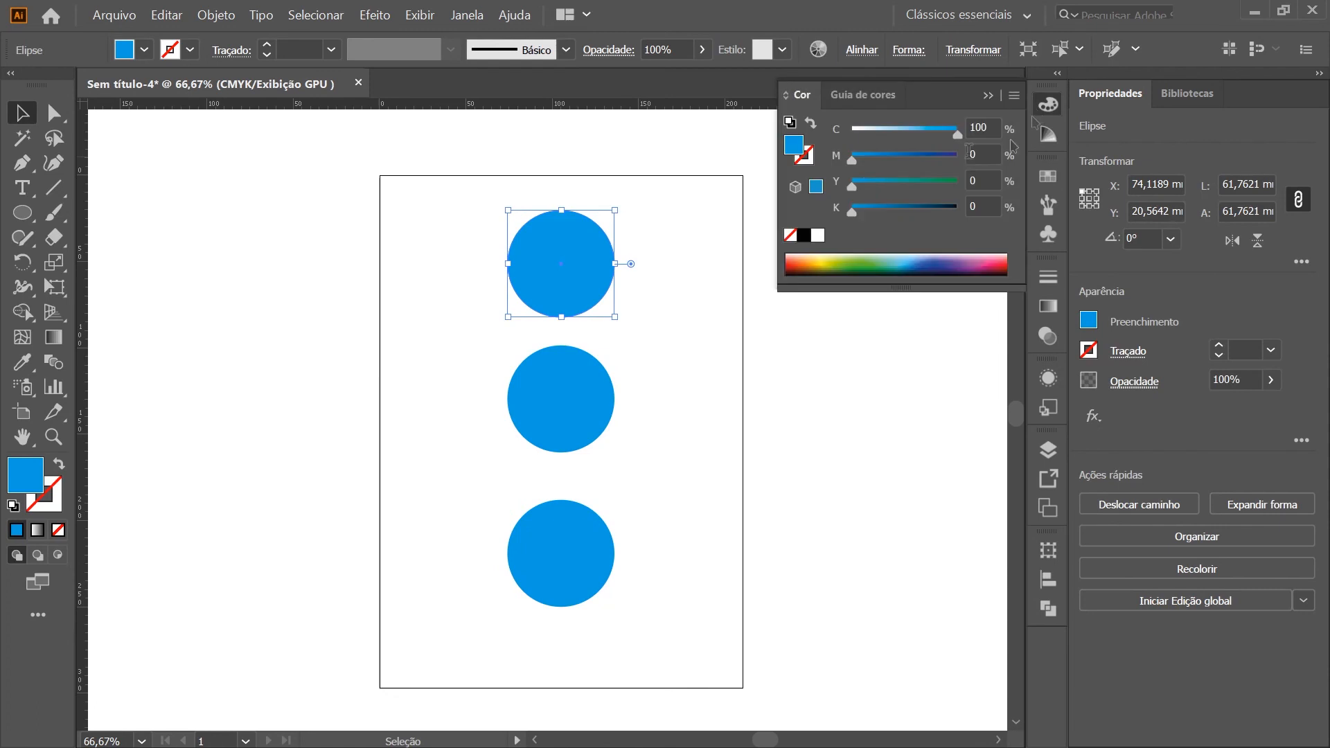
left_click_drag(882, 153, 957, 154)
left_click_drag(852, 186, 957, 185)
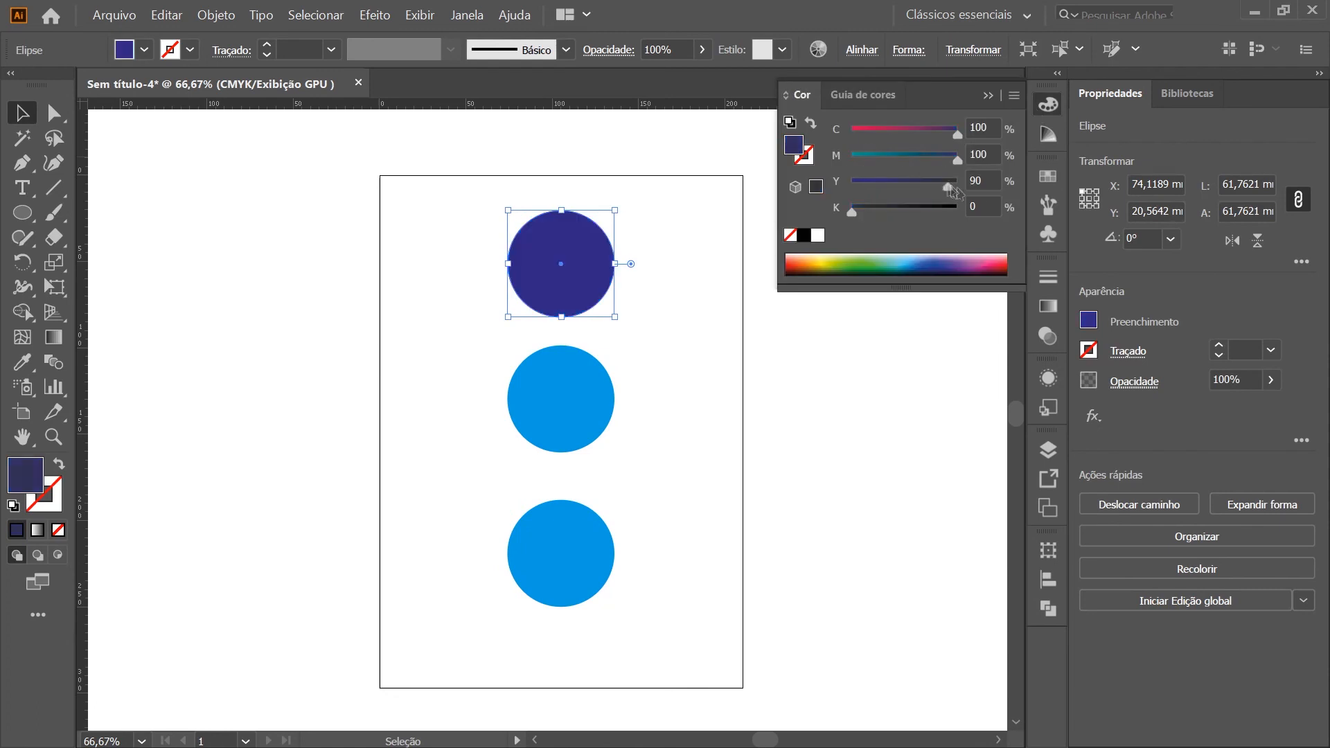
left_click_drag(957, 133, 852, 133)
Fill the middle circle with yellow, using full yellow, no cyan and very little magenta
left_click(537, 428)
left_click_drag(903, 181, 989, 185)
left_click(956, 156)
left_click_drag(957, 133, 774, 156)
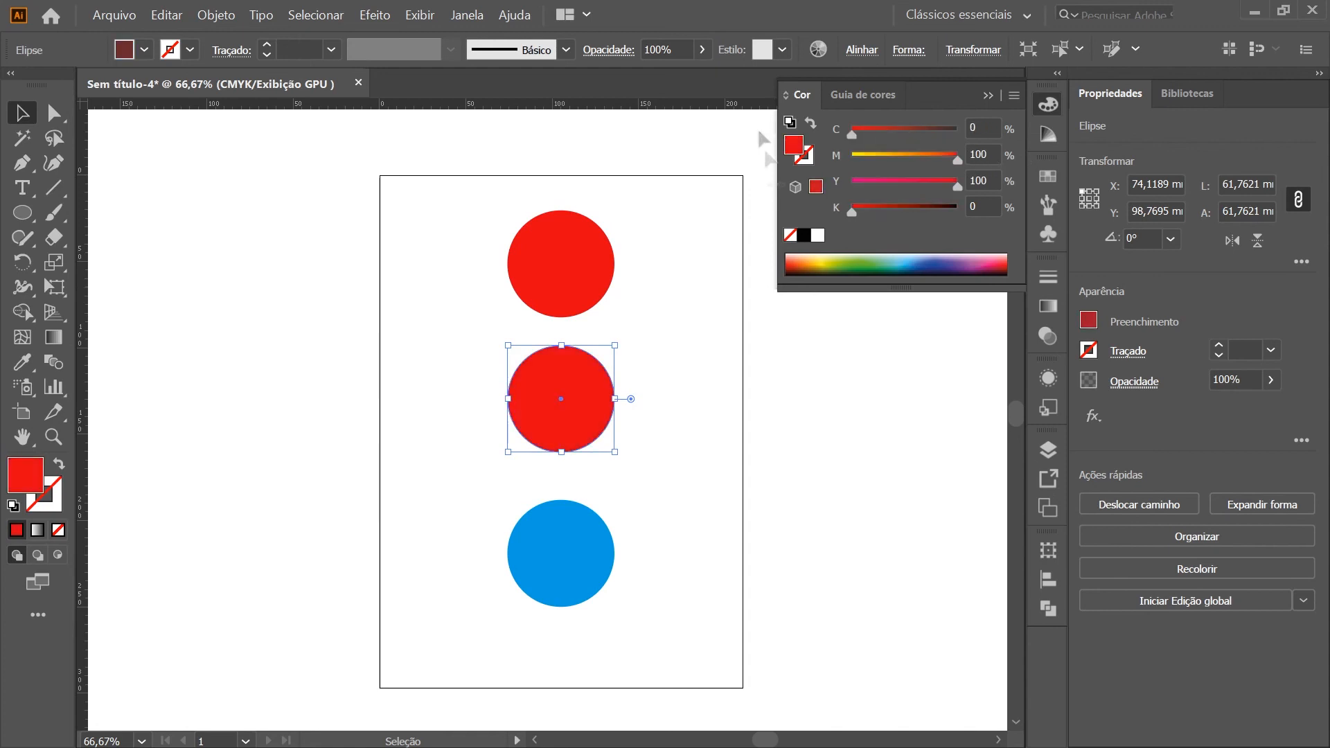
left_click(855, 158)
Fill the bottom circle with green, using C 100, M 0, Y 100, K 0
left_click(544, 573)
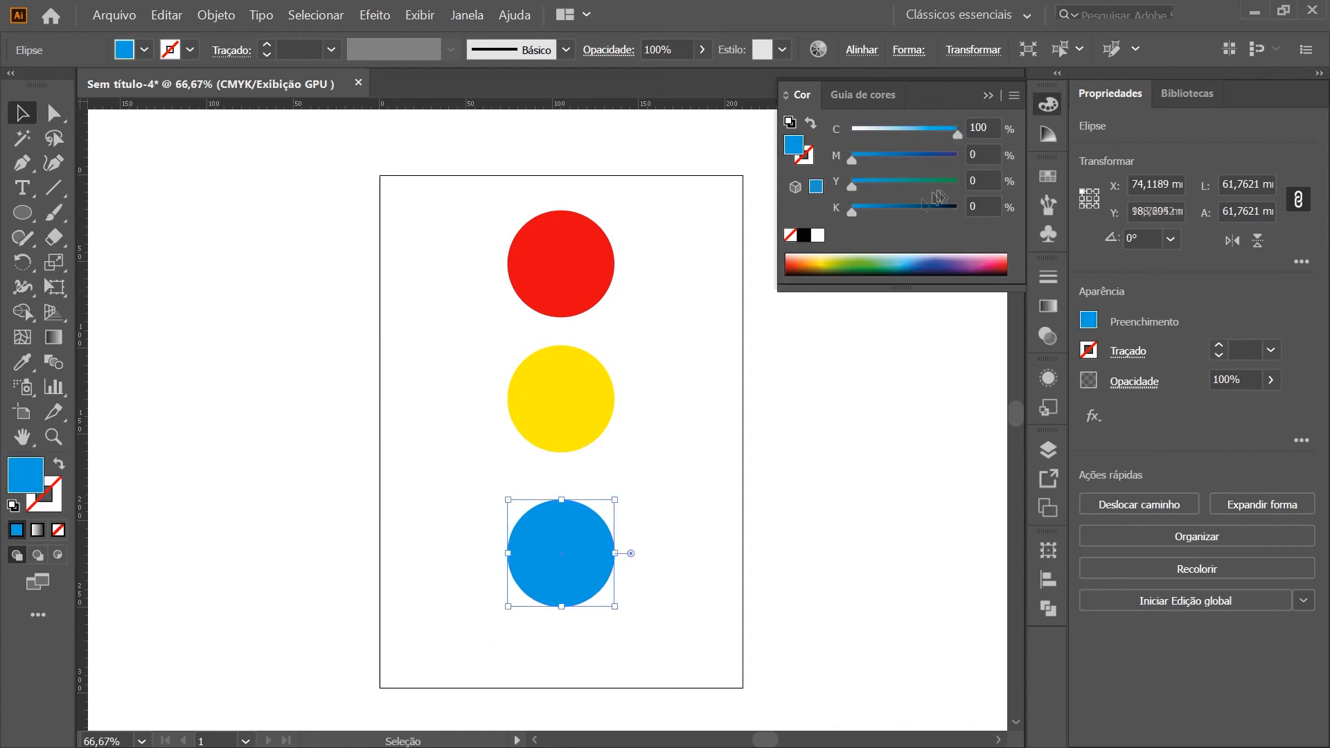
left_click_drag(893, 182, 959, 182)
left_click(717, 540)
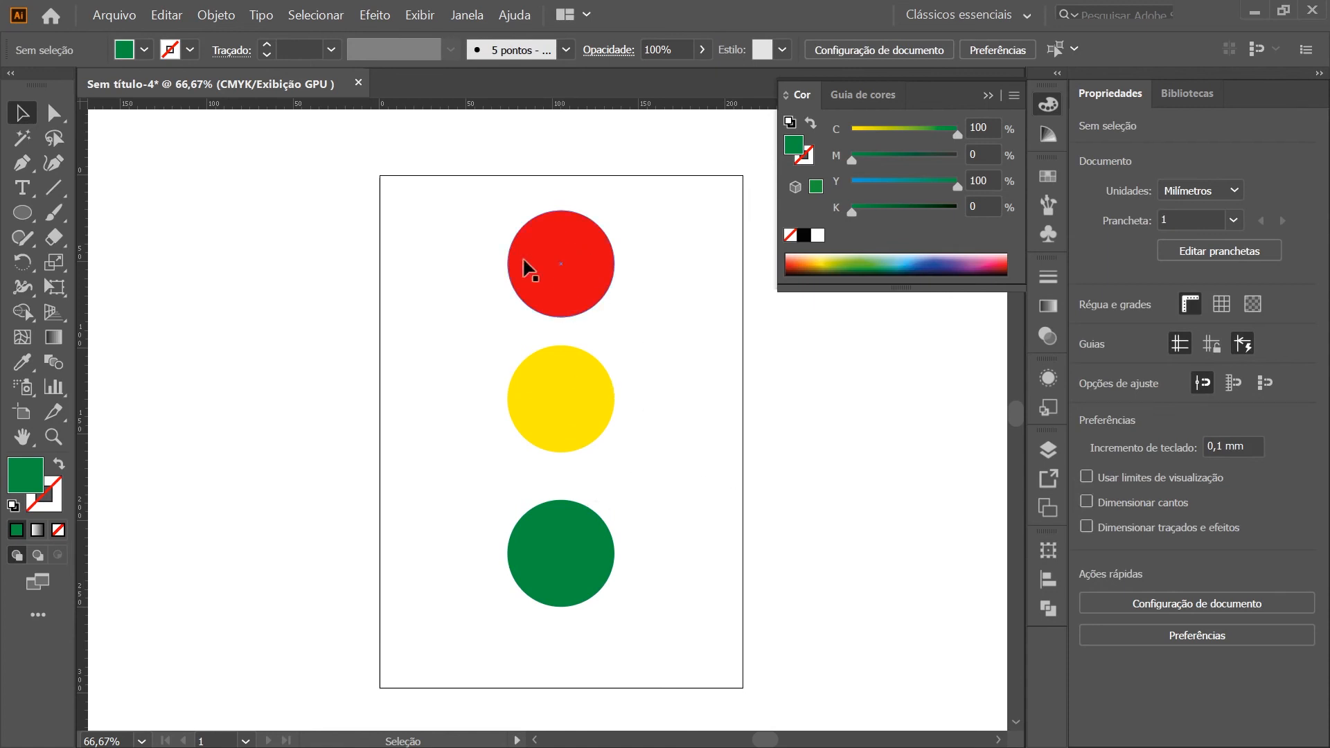
Raise the magenta in the middle circle's fill to turn it amber
left_click(565, 401)
left_click(574, 597)
left_click(565, 291)
left_click_drag(734, 663, 400, 154)
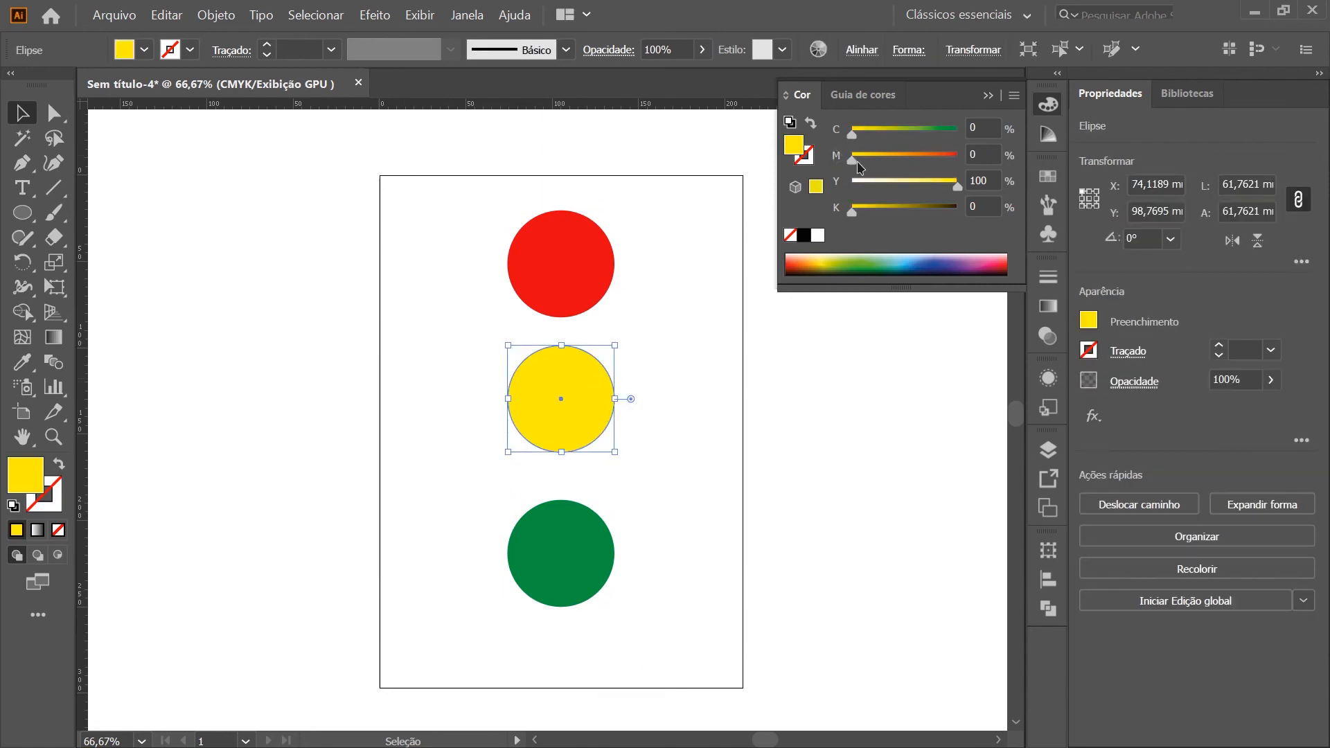
left_click_drag(852, 159, 883, 165)
Select the three circles, set the alignment reference to the selection, and distribute them evenly by their vertical centers
left_click_drag(738, 693, 402, 244)
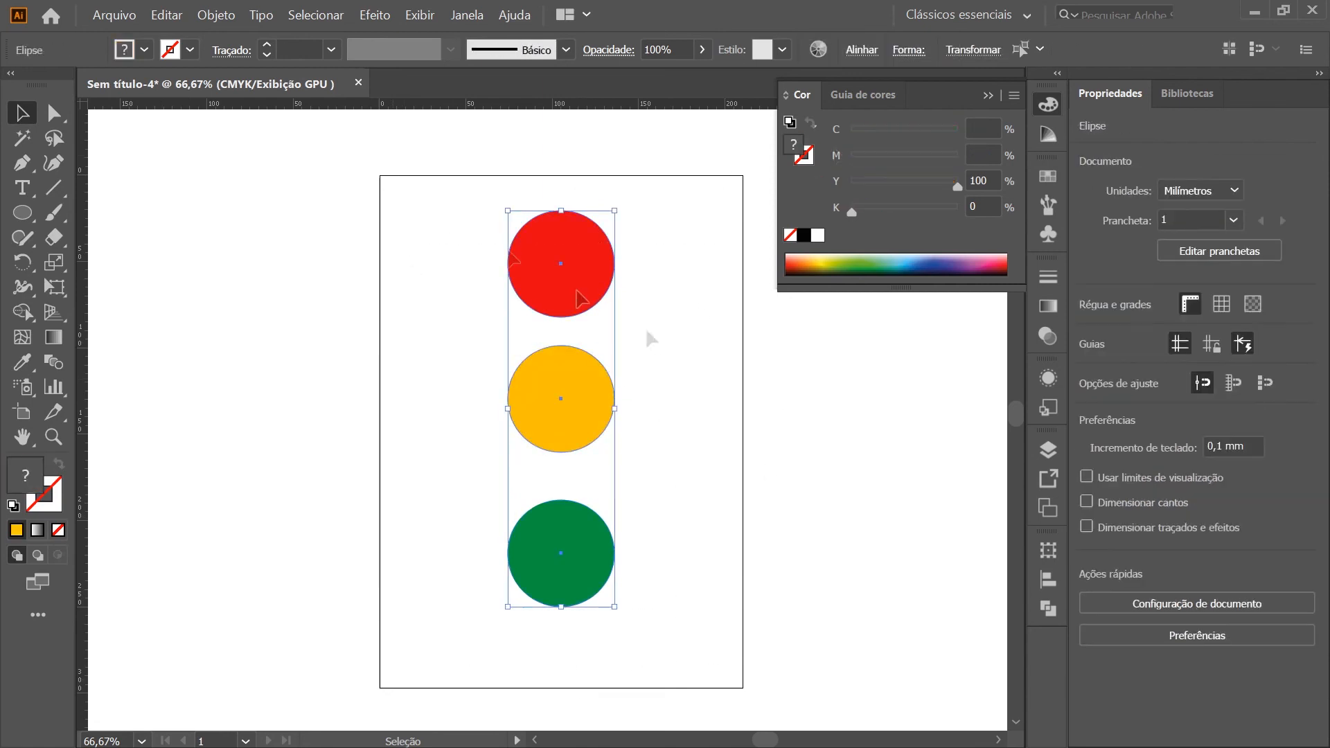
left_click(1048, 579)
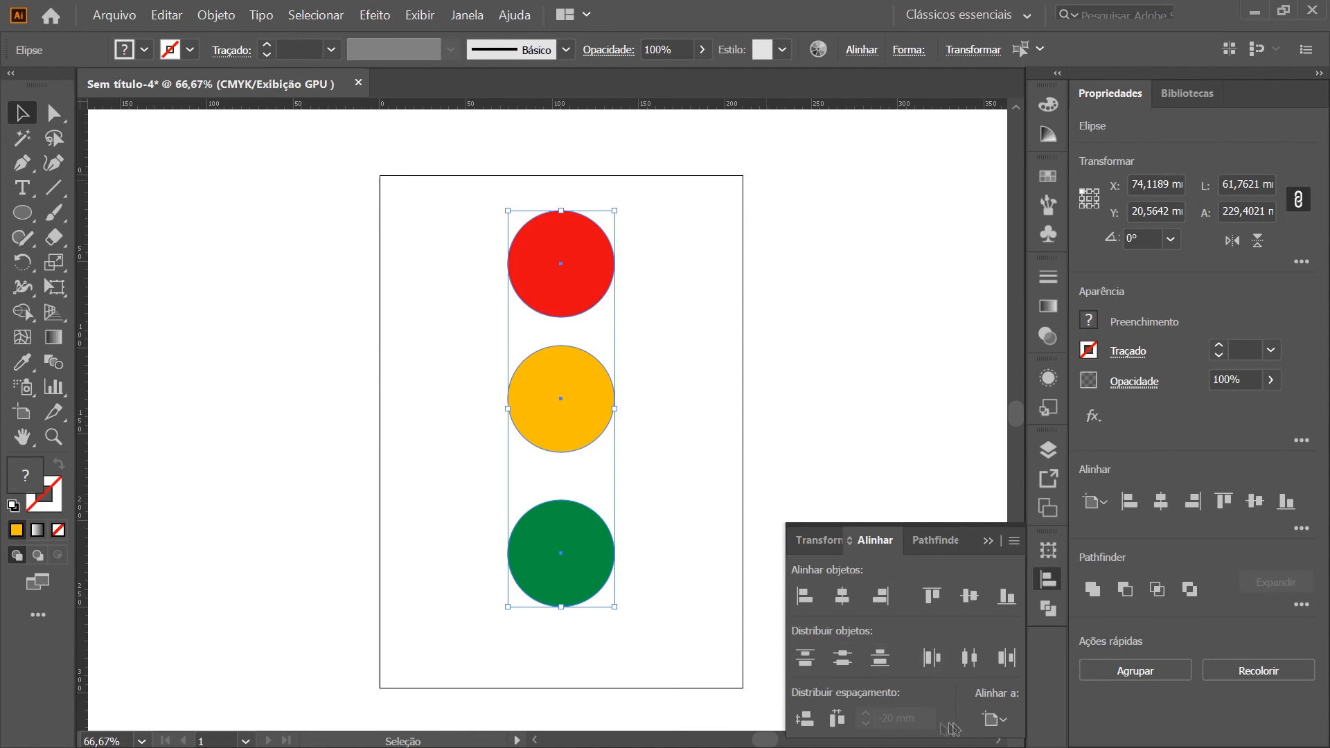
left_click(997, 719)
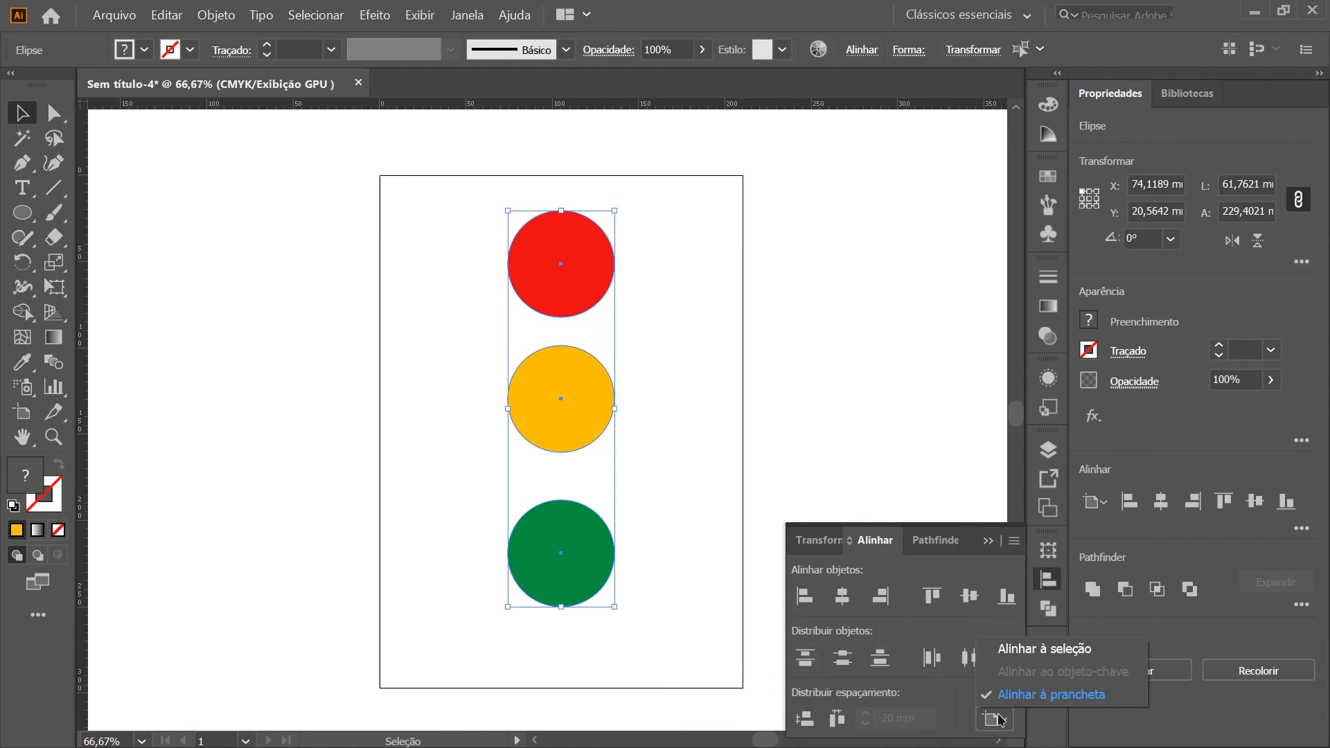
left_click(1048, 651)
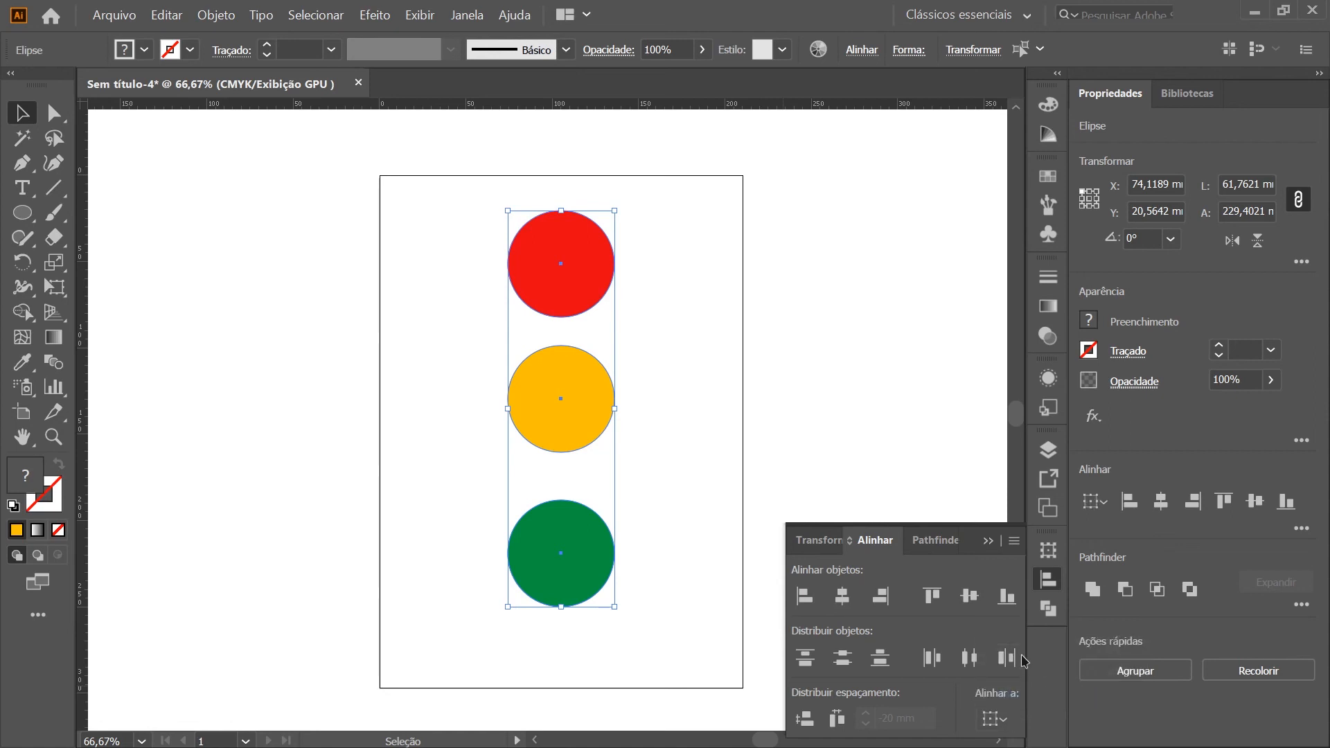
left_click(842, 658)
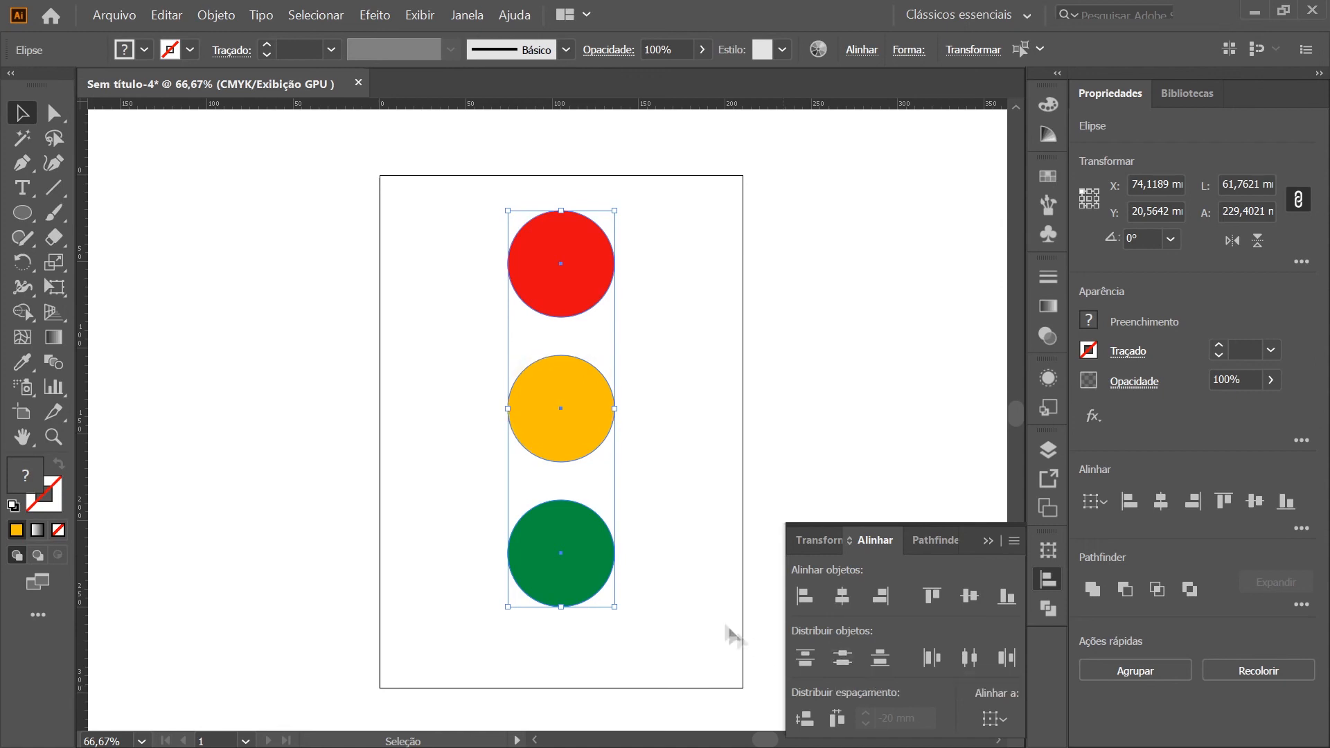
left_click(686, 544)
Examine the vertical spacing between the red, amber and green circles
left_click(594, 270)
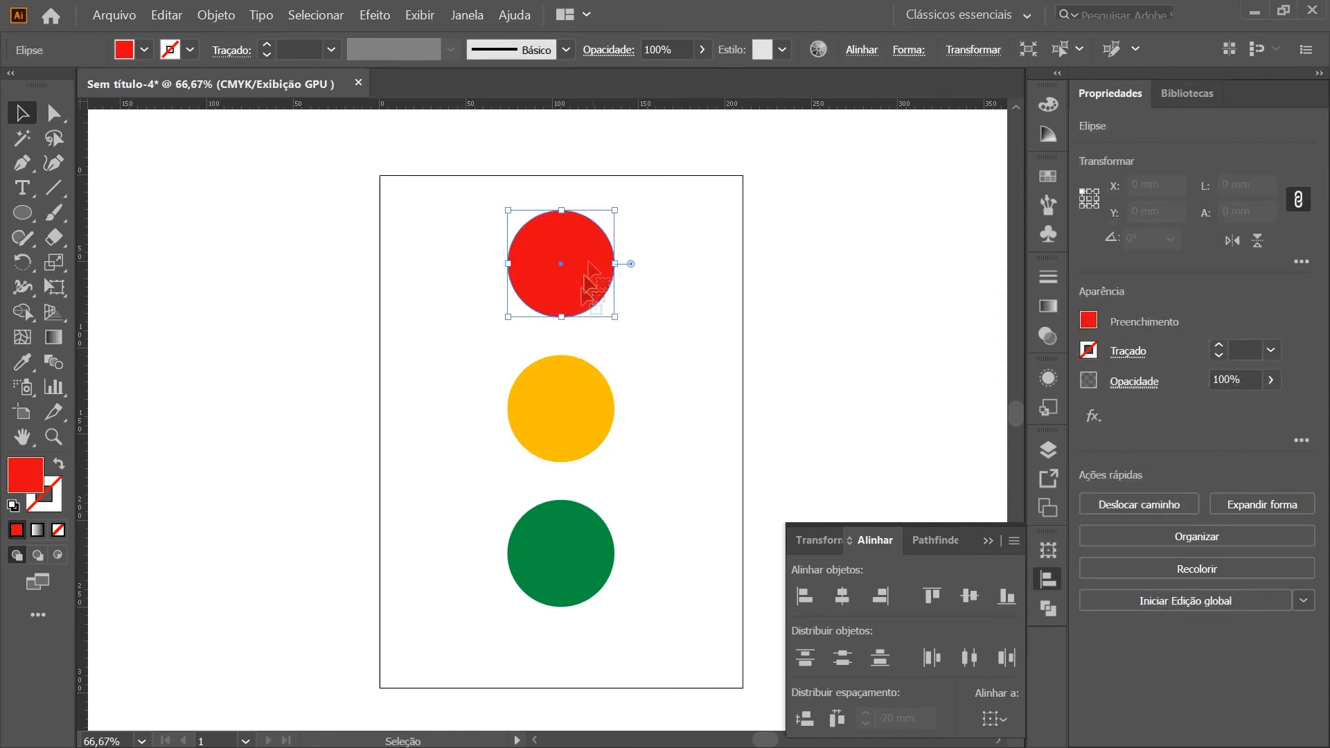
left_click(582, 412)
left_click(590, 549)
left_click(560, 406)
left_click(557, 262)
left_click(691, 277)
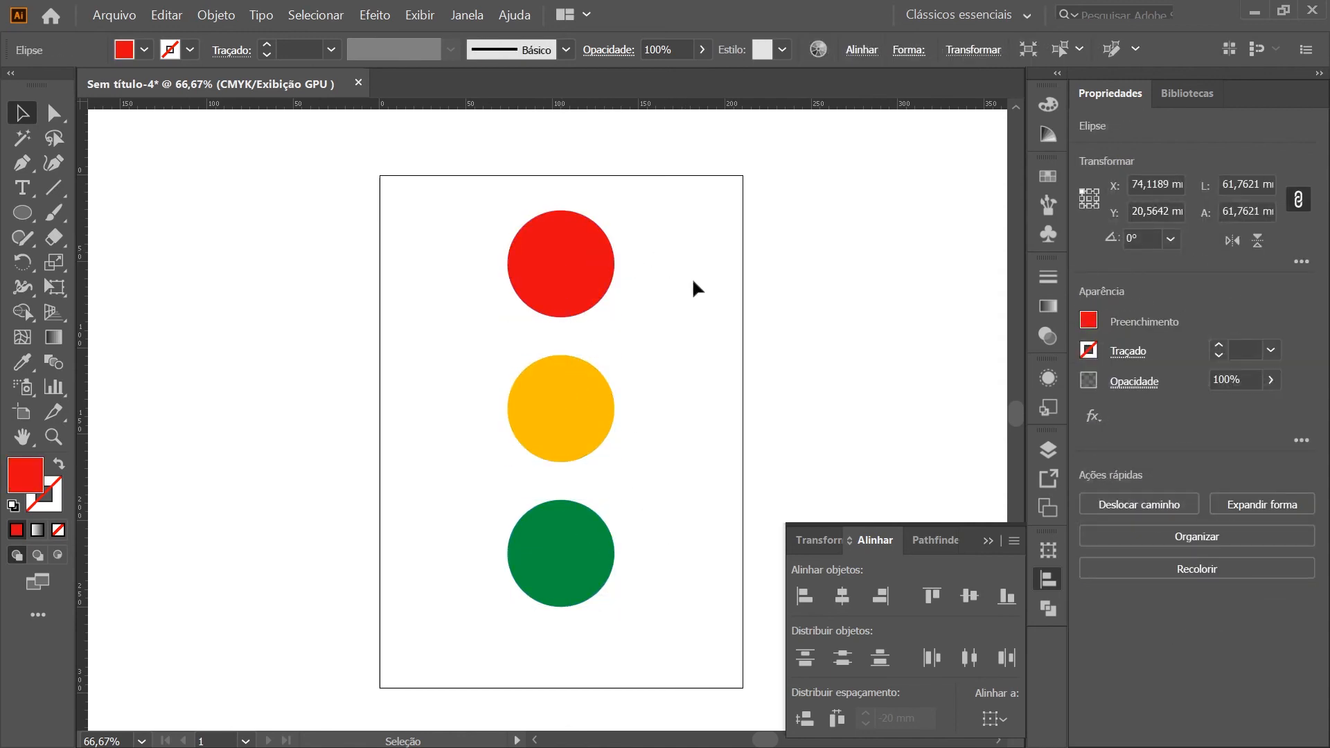
left_click(550, 267)
left_click(591, 417)
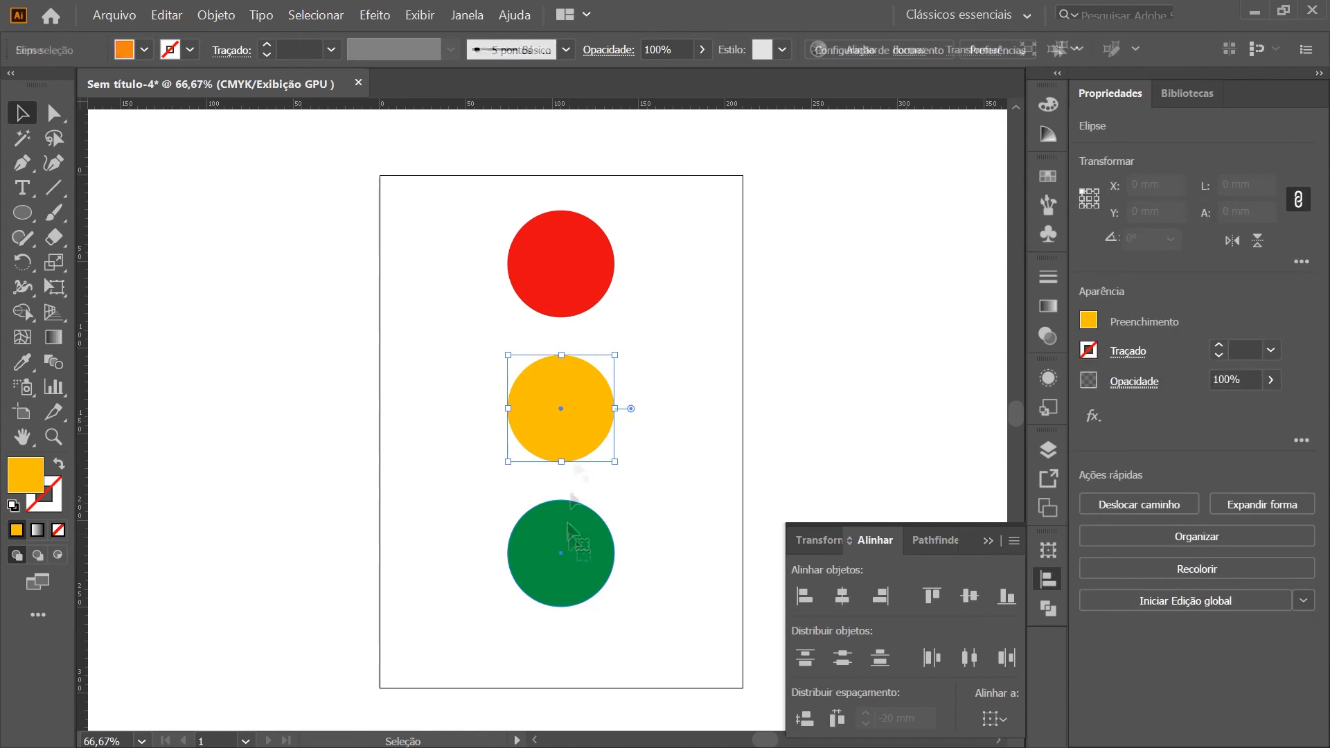
Draw a vertical line about 84 mm long from the red circle's center to the amber circle's center, with default fill and stroke
left_click(638, 302)
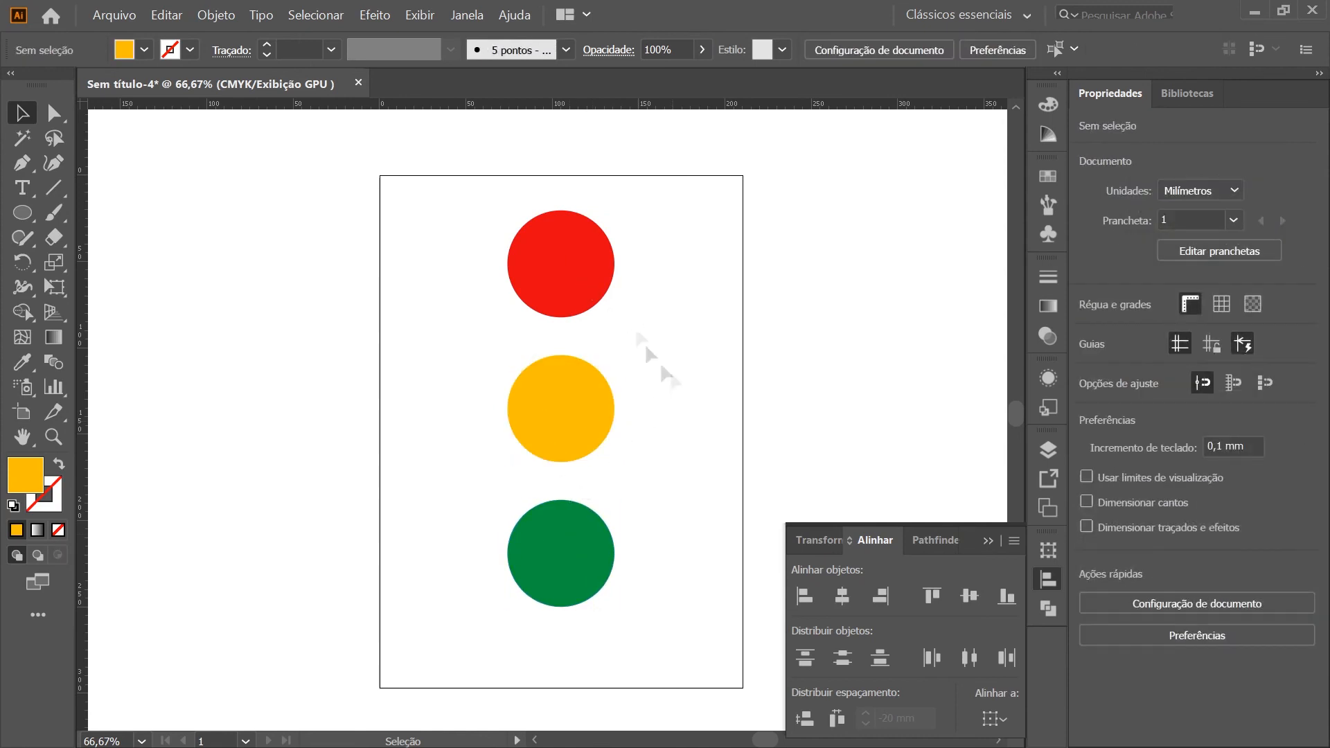
key("backslash")
left_click_drag(560, 262, 558, 413)
key("d")
key("v")
left_click(717, 335)
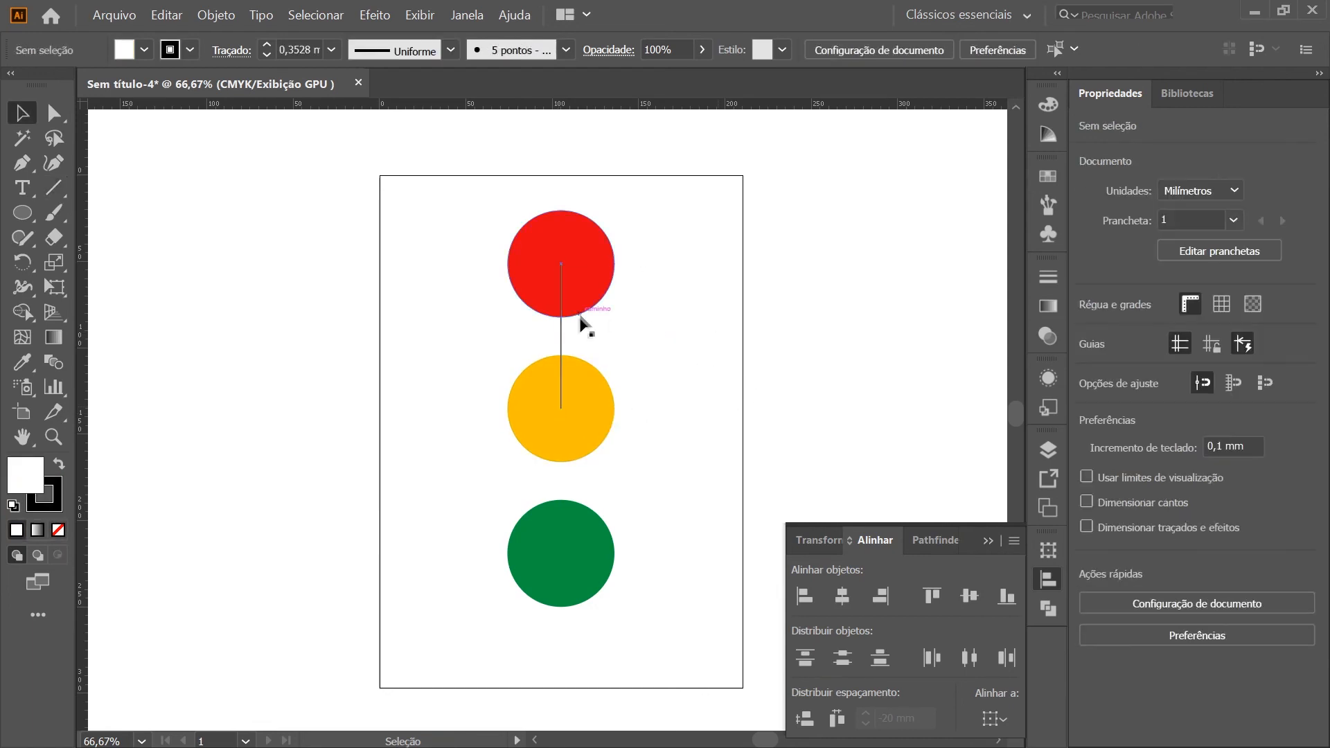
Move the line between the amber and green centers to compare the spacing, and delete it
left_click_drag(560, 324, 555, 475)
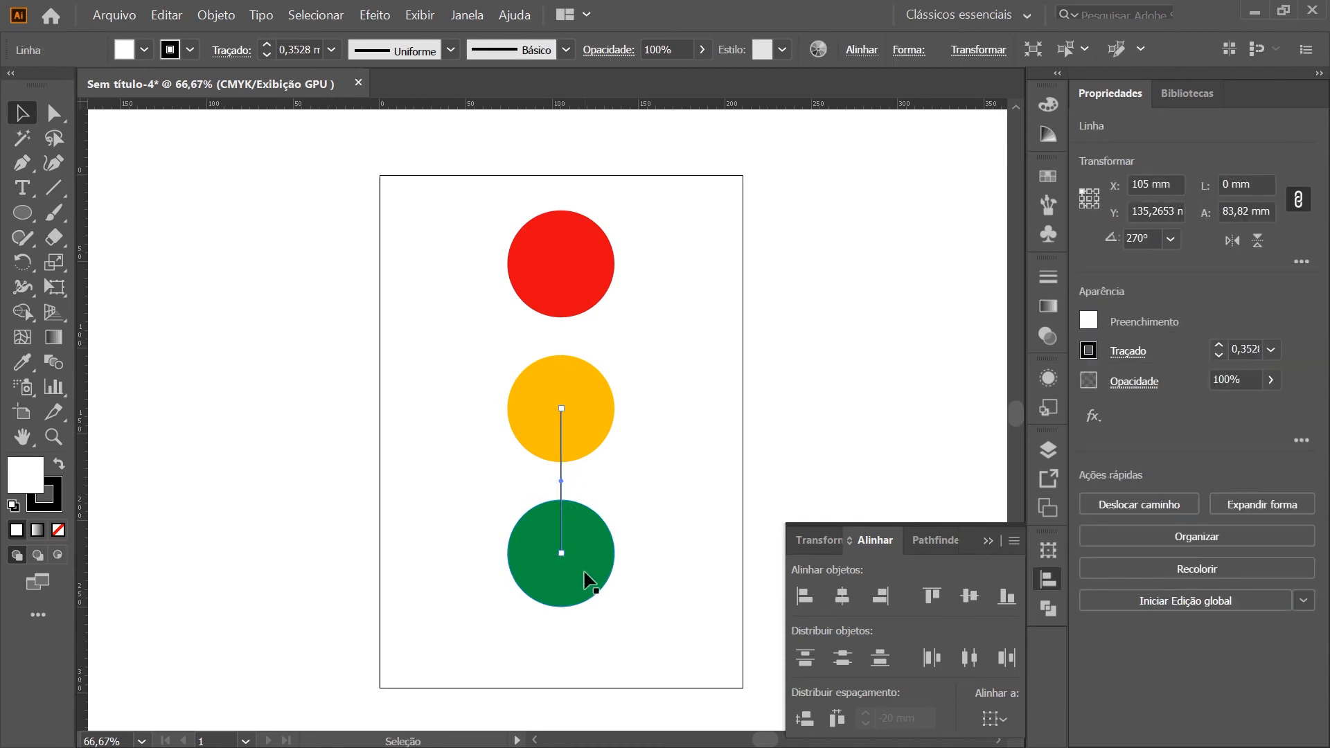
left_click(584, 573)
left_click(726, 578)
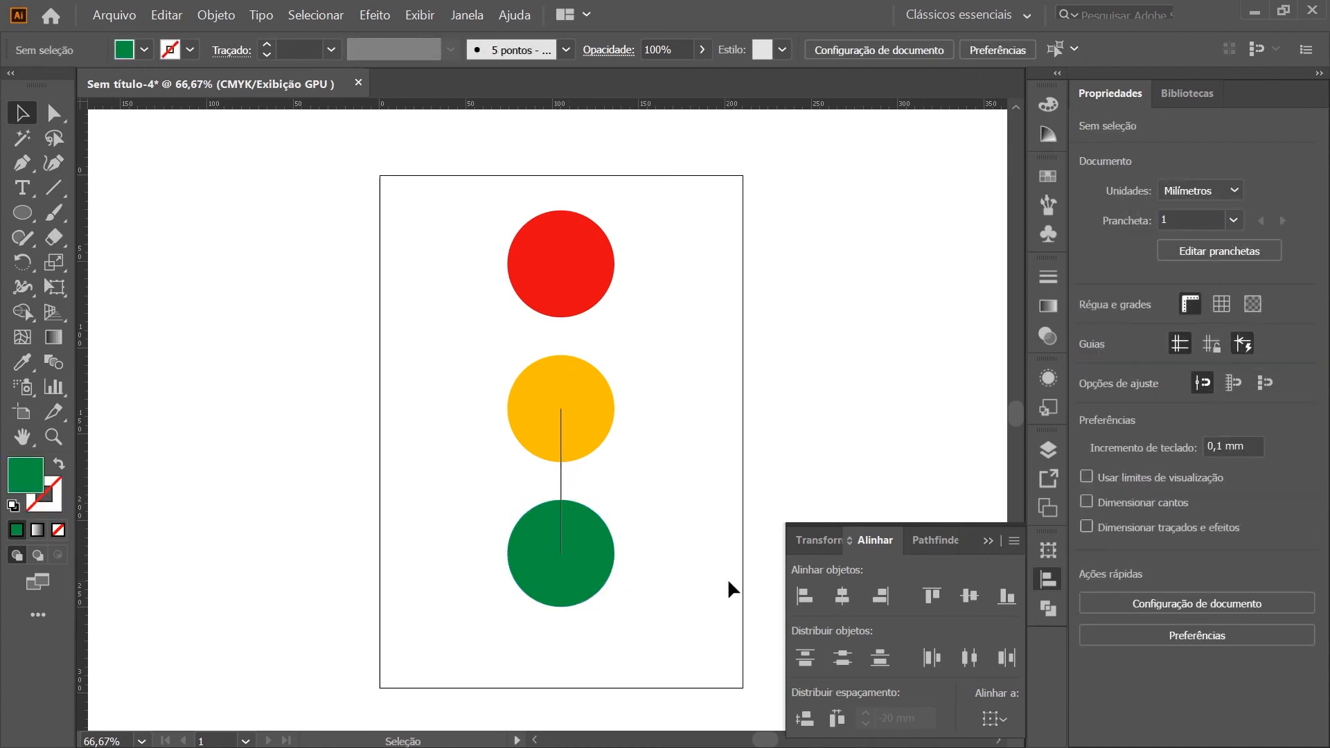
left_click_drag(559, 468, 679, 480)
key("Delete")
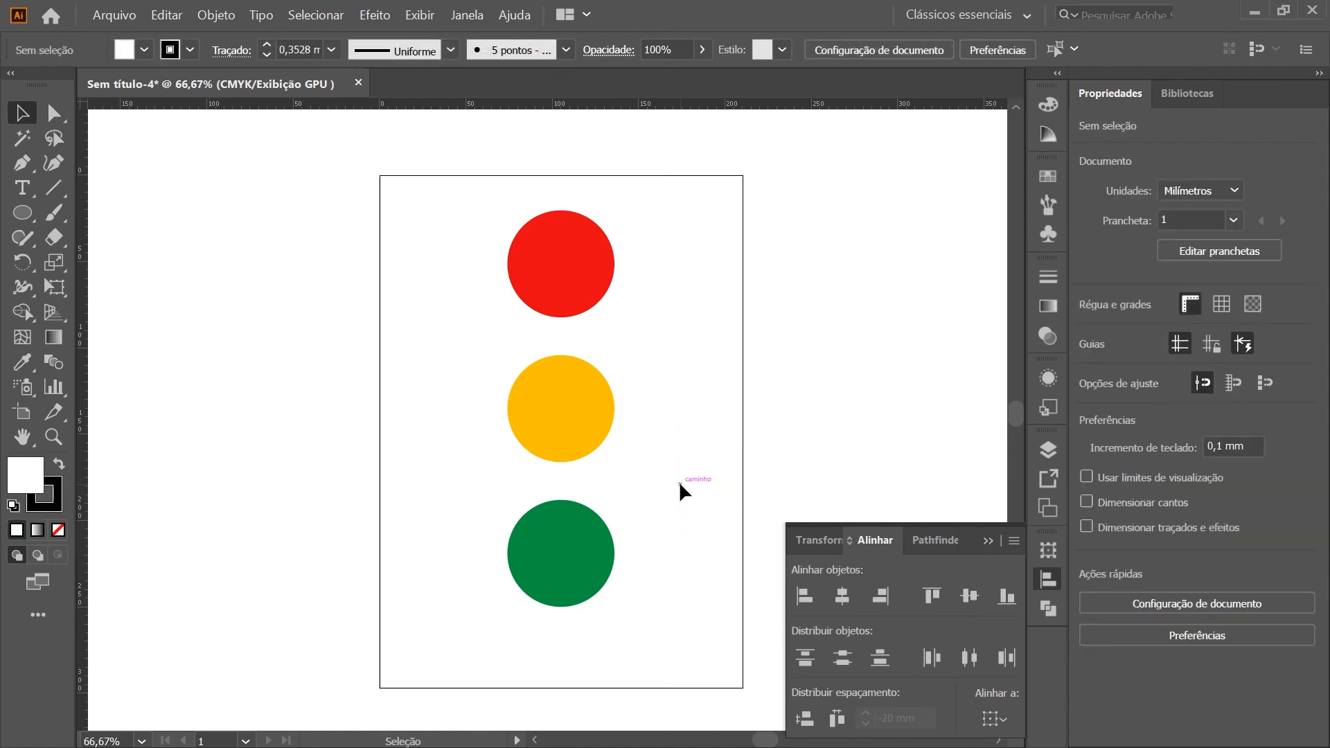
Enlarge the red circle proportionally from its center to a diameter of about 95 mm
left_click(600, 294)
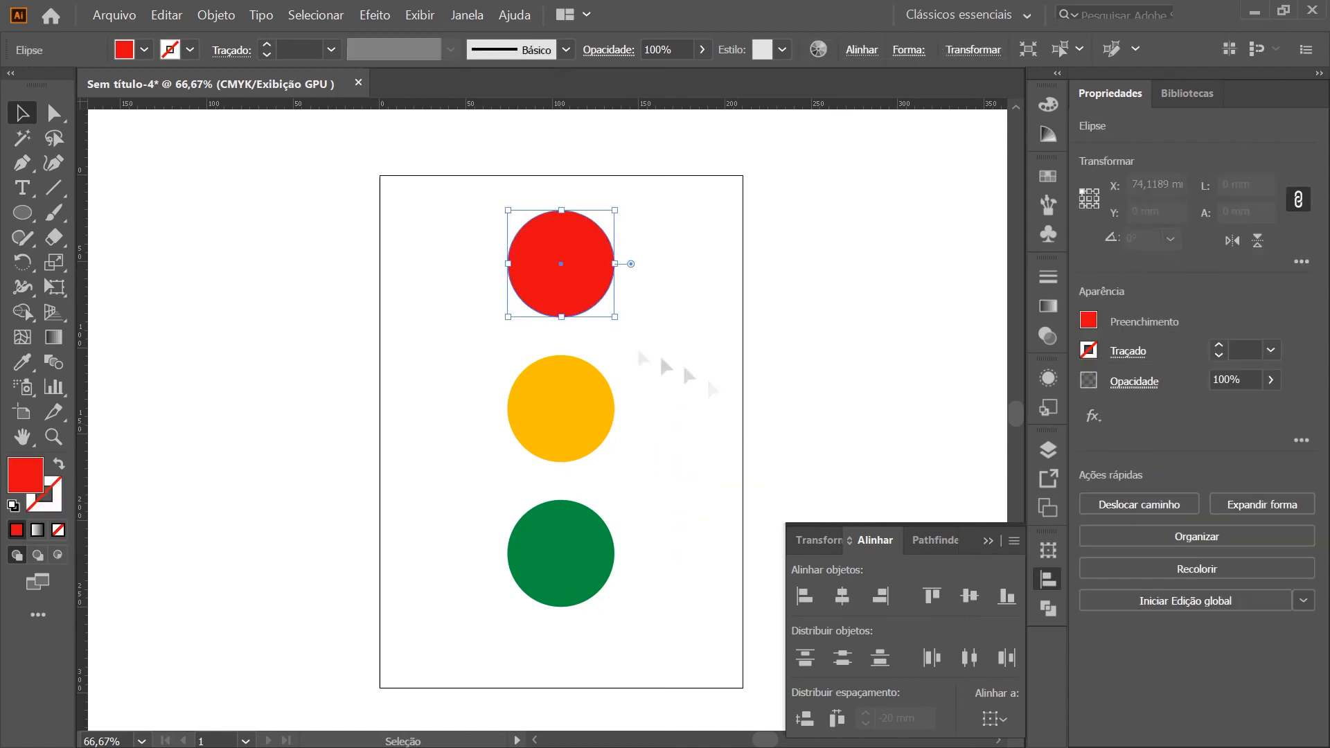
left_click_drag(614, 317, 643, 346)
left_click(664, 692)
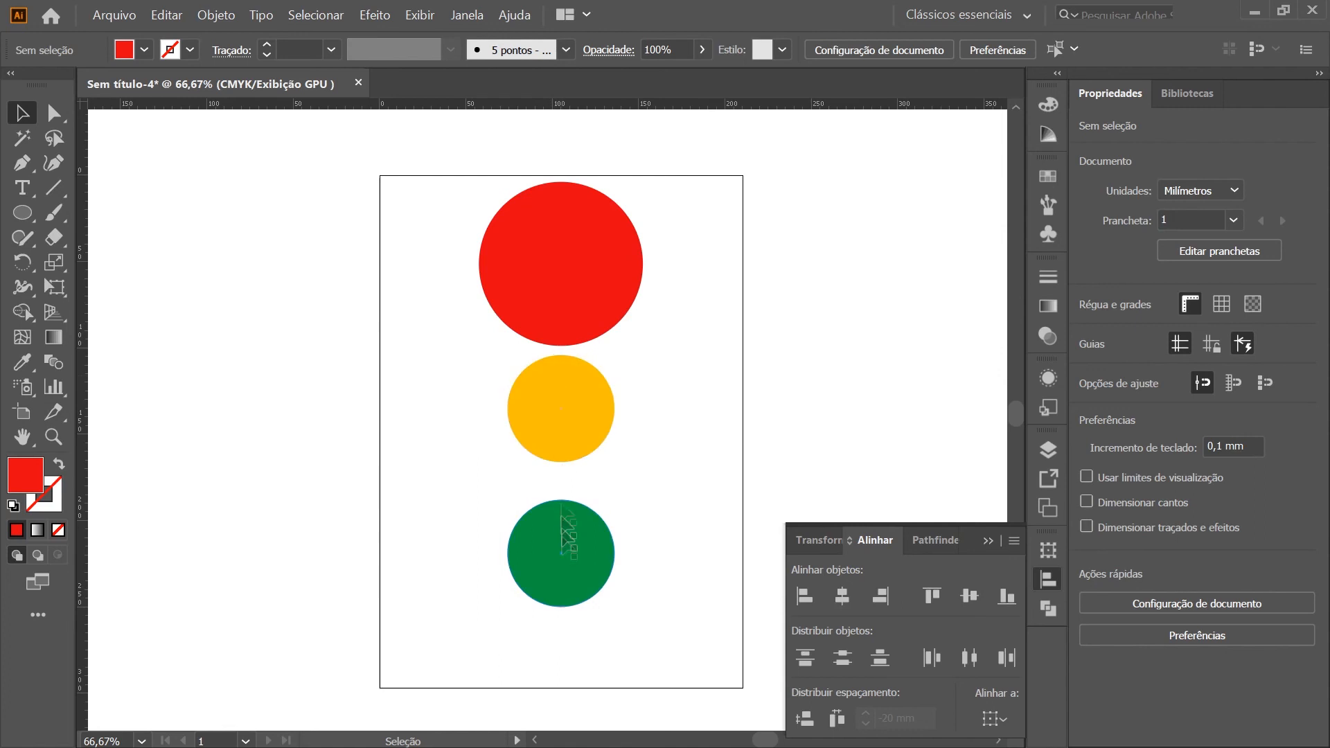
left_click(593, 315)
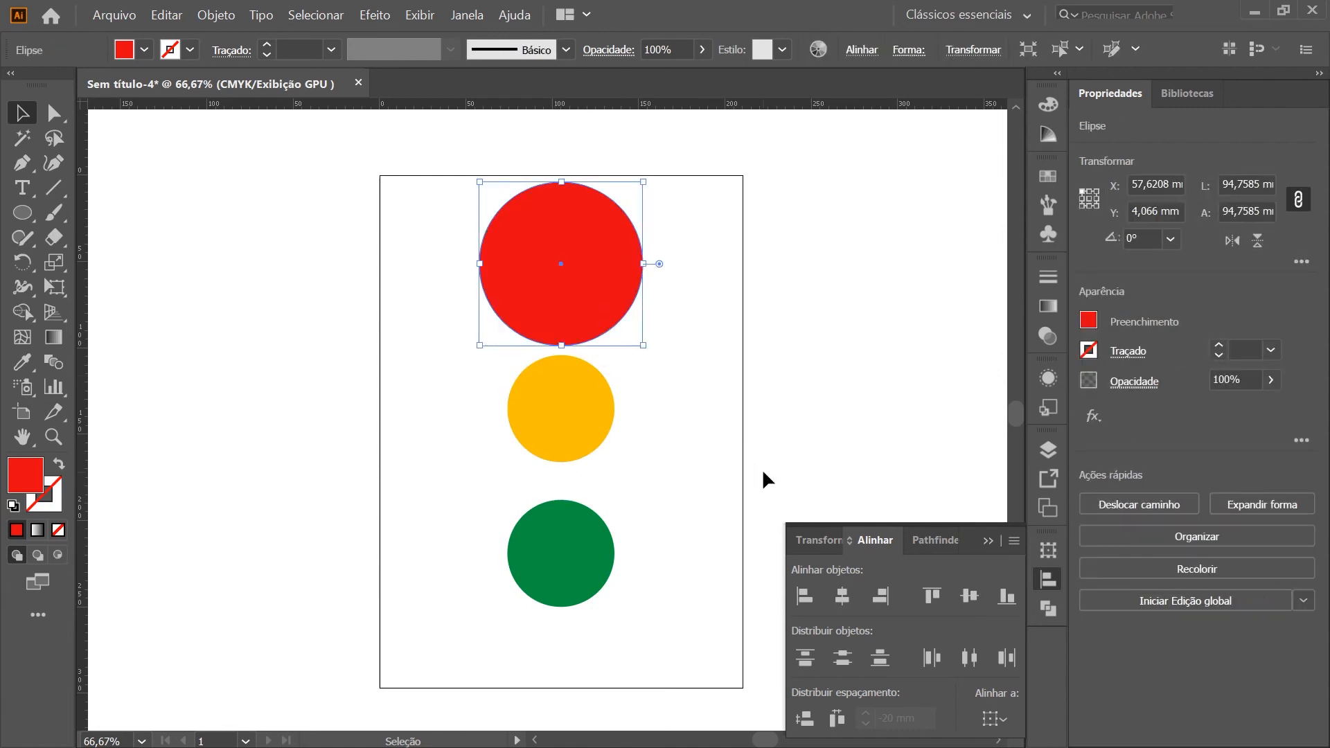
left_click(762, 468)
Draw a default-styled vertical line about 84 mm long from the enlarged red circle's center to the amber circle's center
key("backslash")
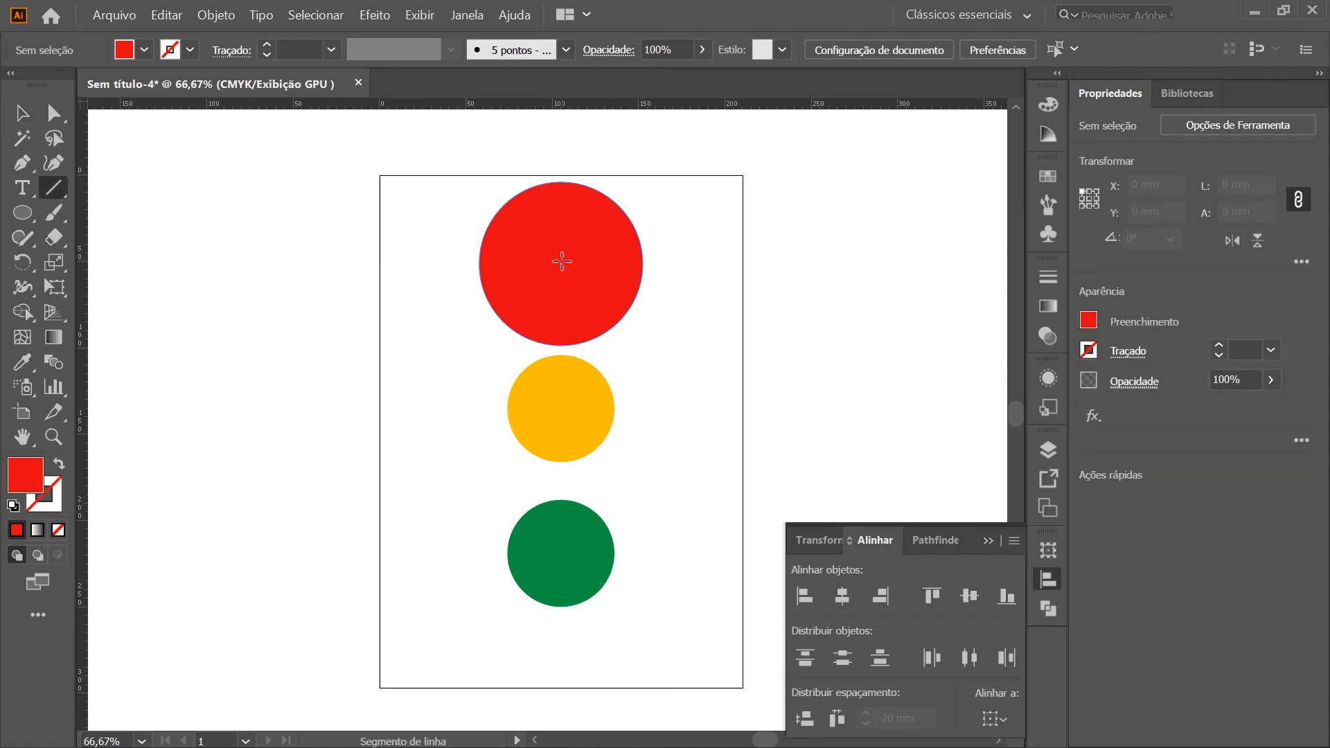
left_click_drag(559, 262, 561, 408)
key("d")
key("v")
left_click(620, 373)
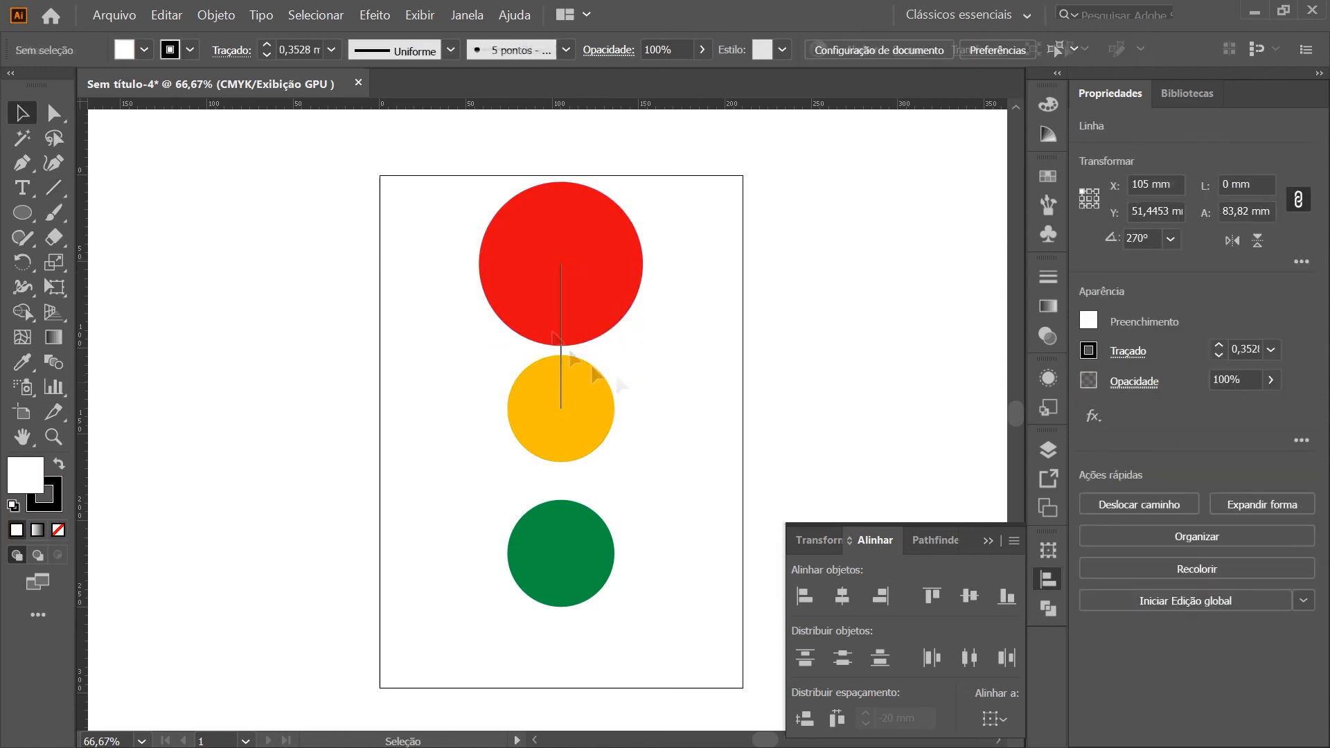
Copy the line down between the amber and green centers for comparison, and delete both lines
left_click_drag(561, 358, 518, 498, "alt")
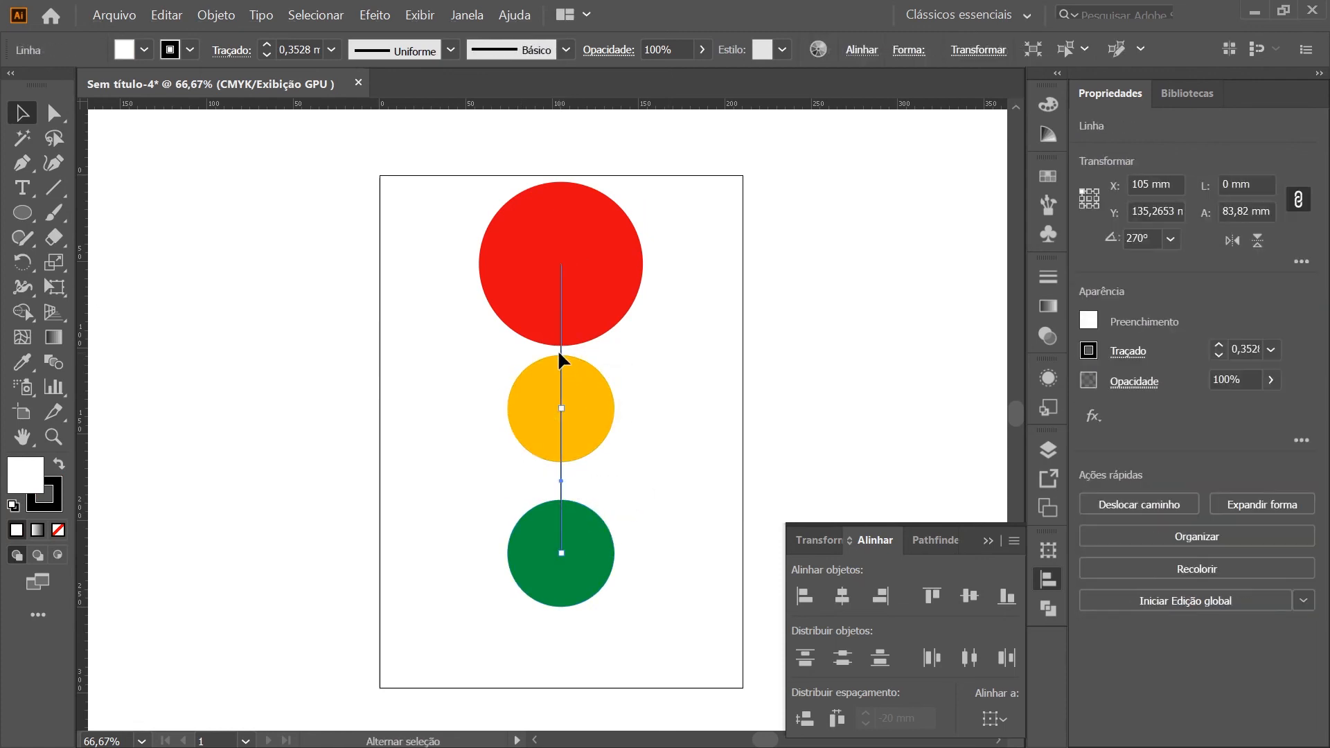
left_click(558, 350, "shift")
key("Delete")
Select the three circles, and hide and redisplay the extra alignment options that contain the spacing controls
left_click_drag(662, 556, 457, 285)
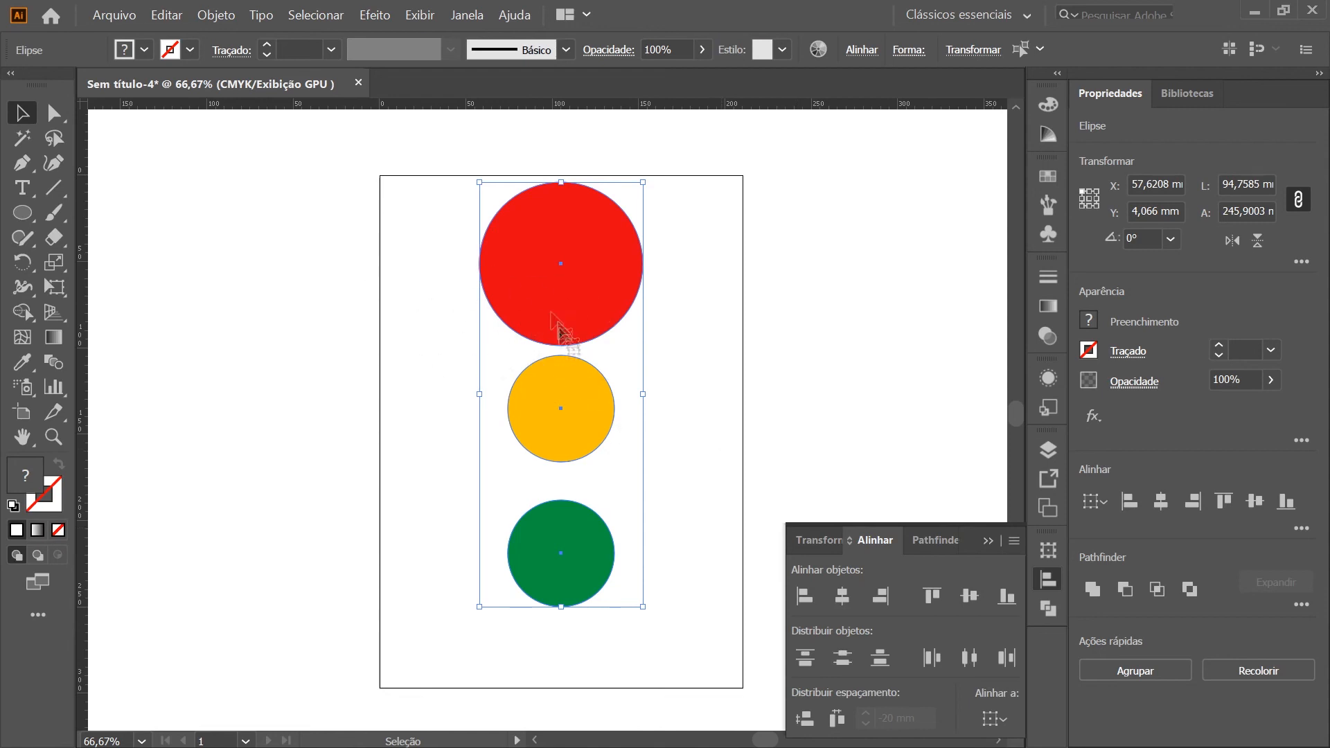
left_click(1015, 542)
left_click(1066, 547)
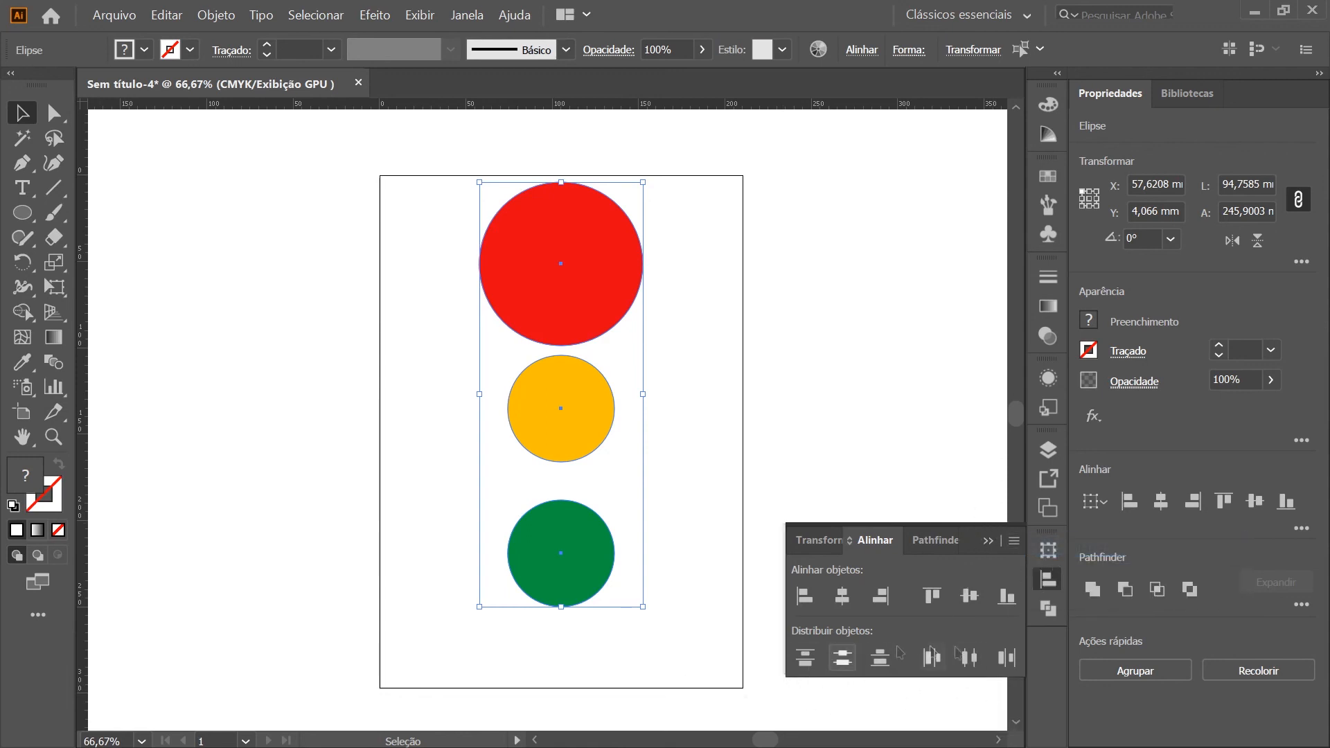
left_click(1014, 540)
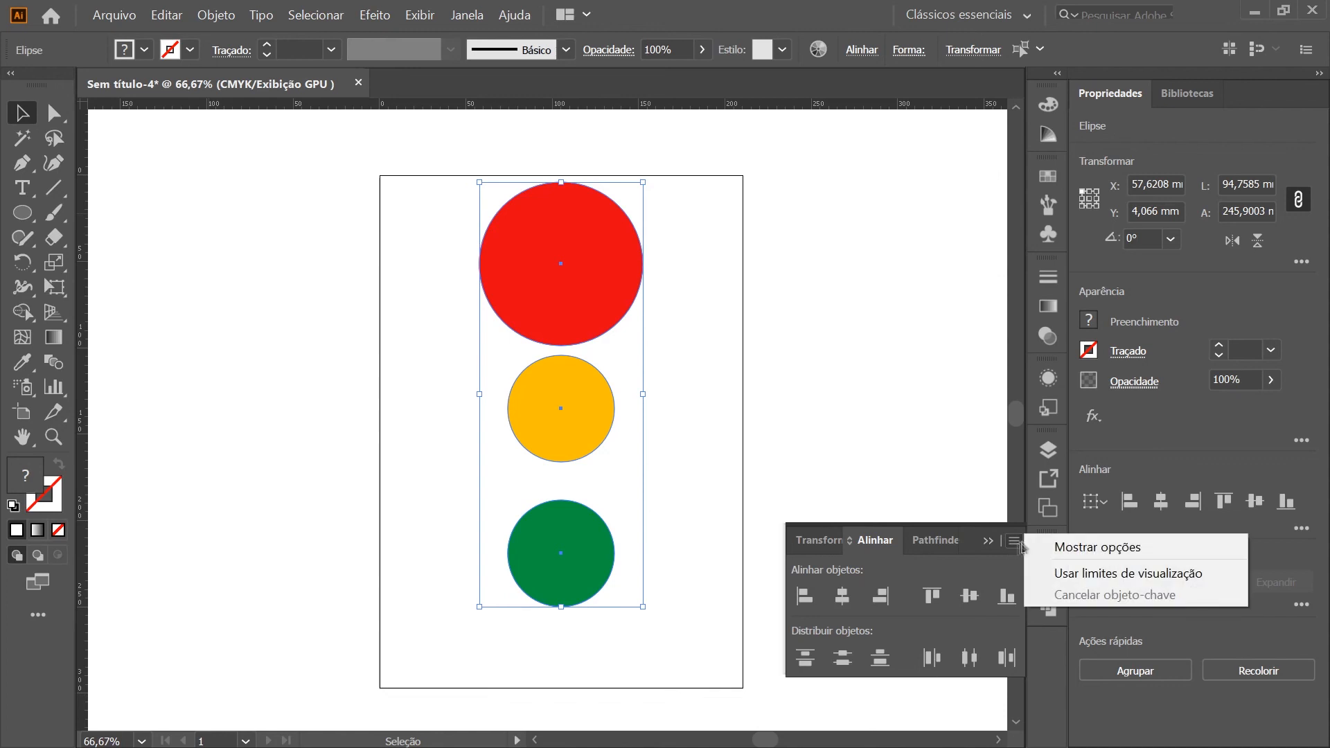
left_click(1090, 548)
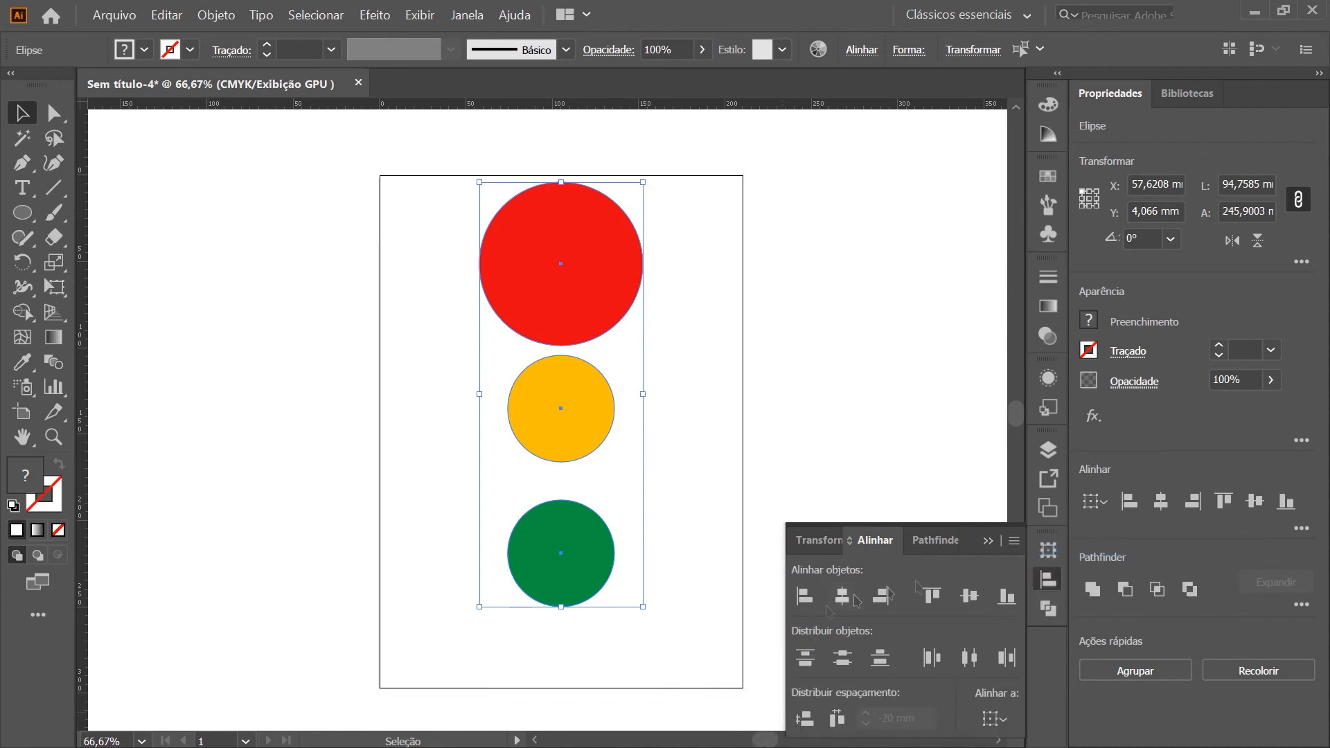
Distribute the three circles with equal vertical spacing, keeping the selection as the alignment reference
left_click(995, 718)
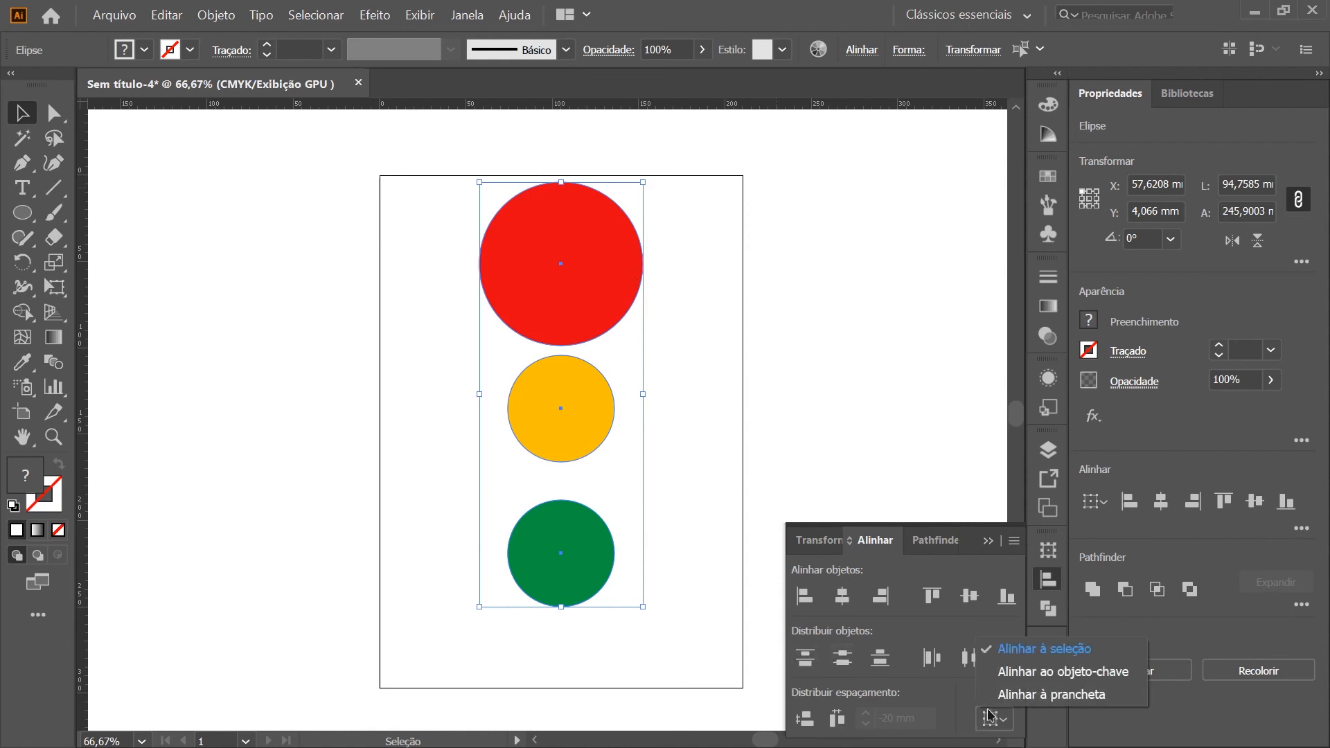
left_click(1009, 734)
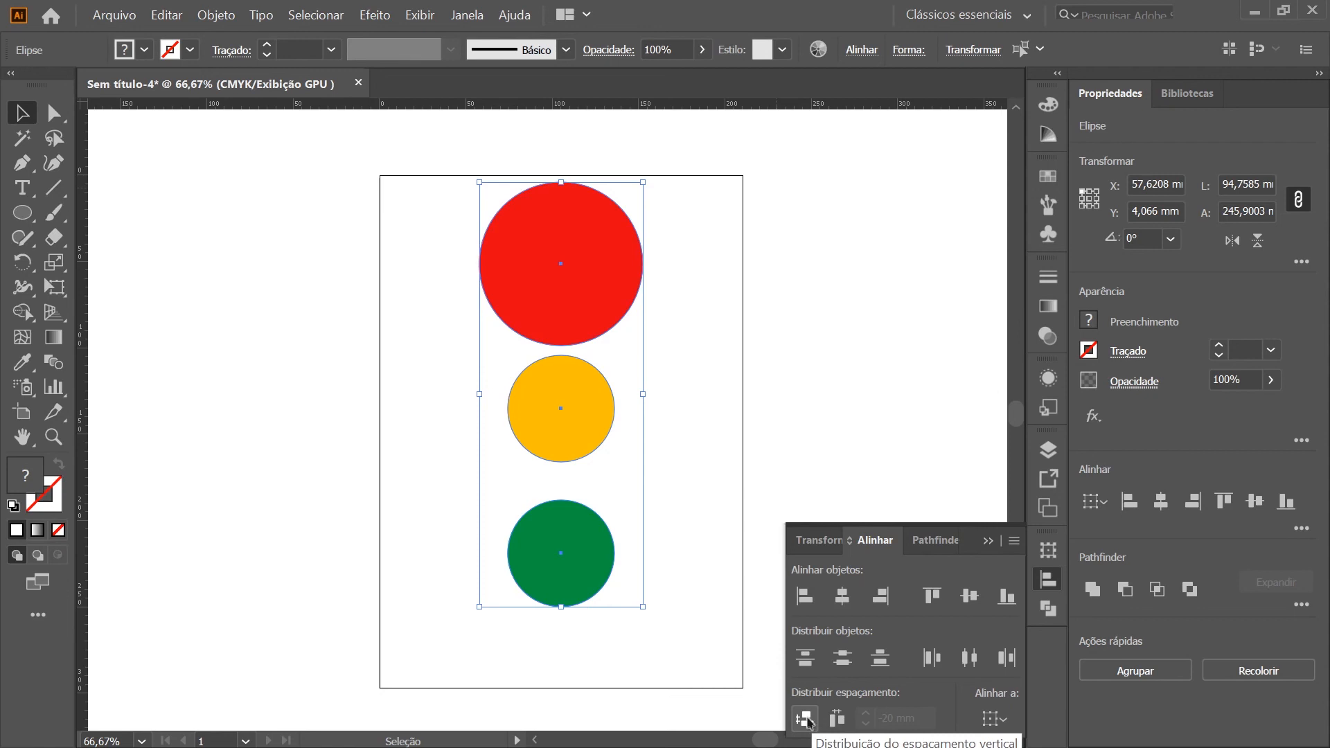
left_click(804, 721)
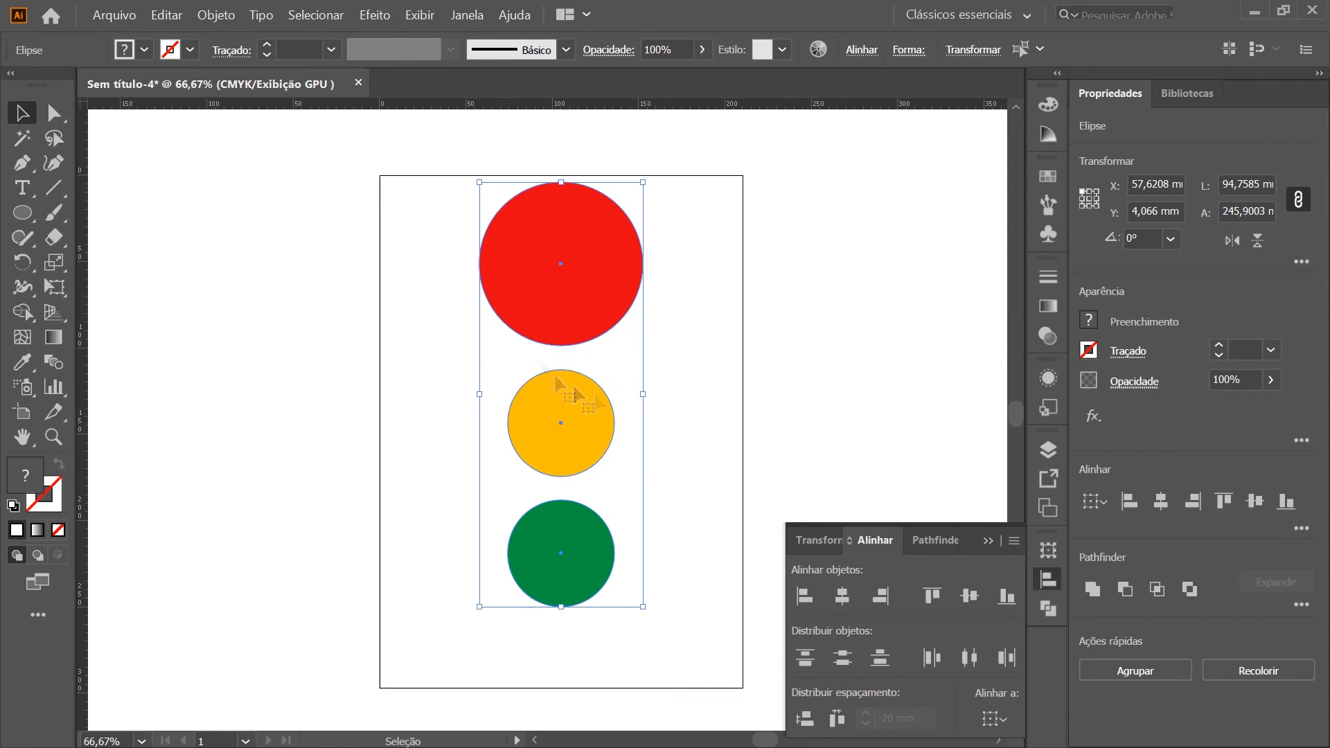
left_click(712, 409)
Draw a short vertical line spanning the gap between the red circle's lower edge and the amber circle's upper edge
scroll(548, 360, "up", 1)
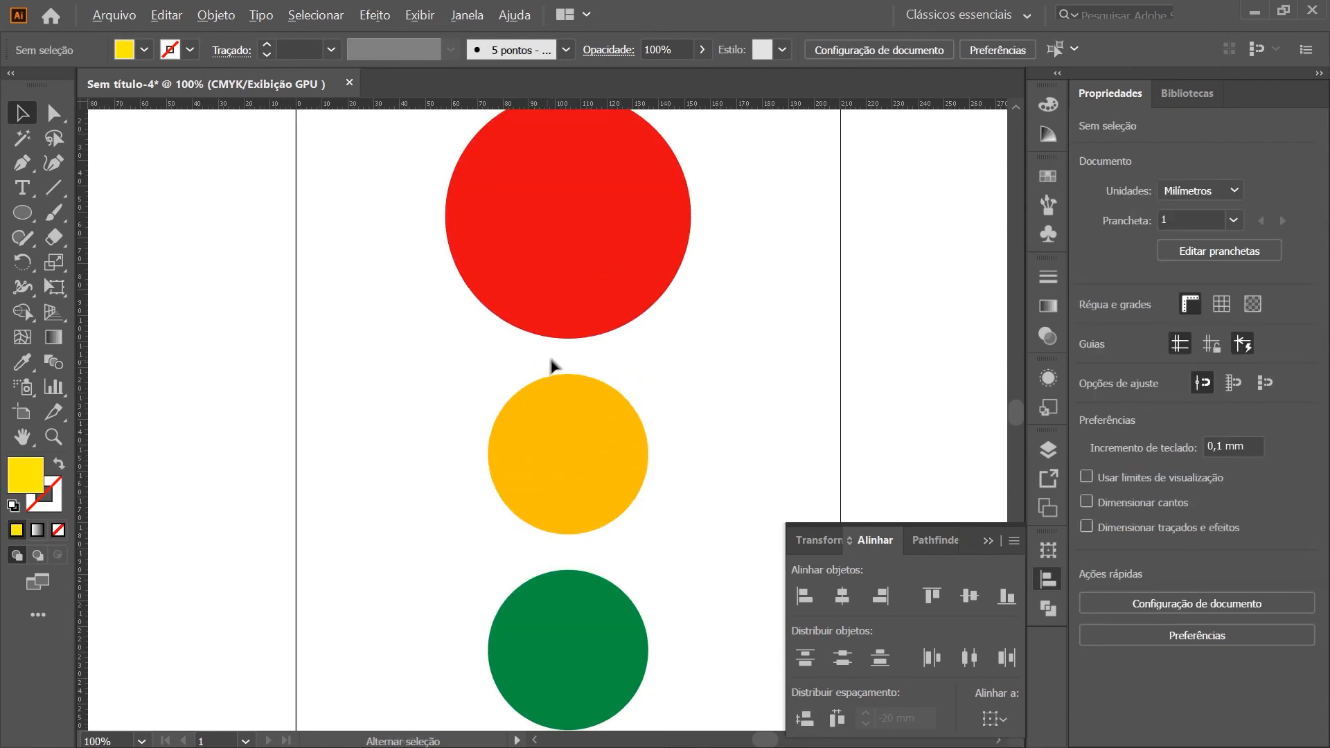
scroll(551, 360, "down", 1)
key("backslash")
left_click_drag(567, 321, 568, 358)
key("v")
left_click(686, 352)
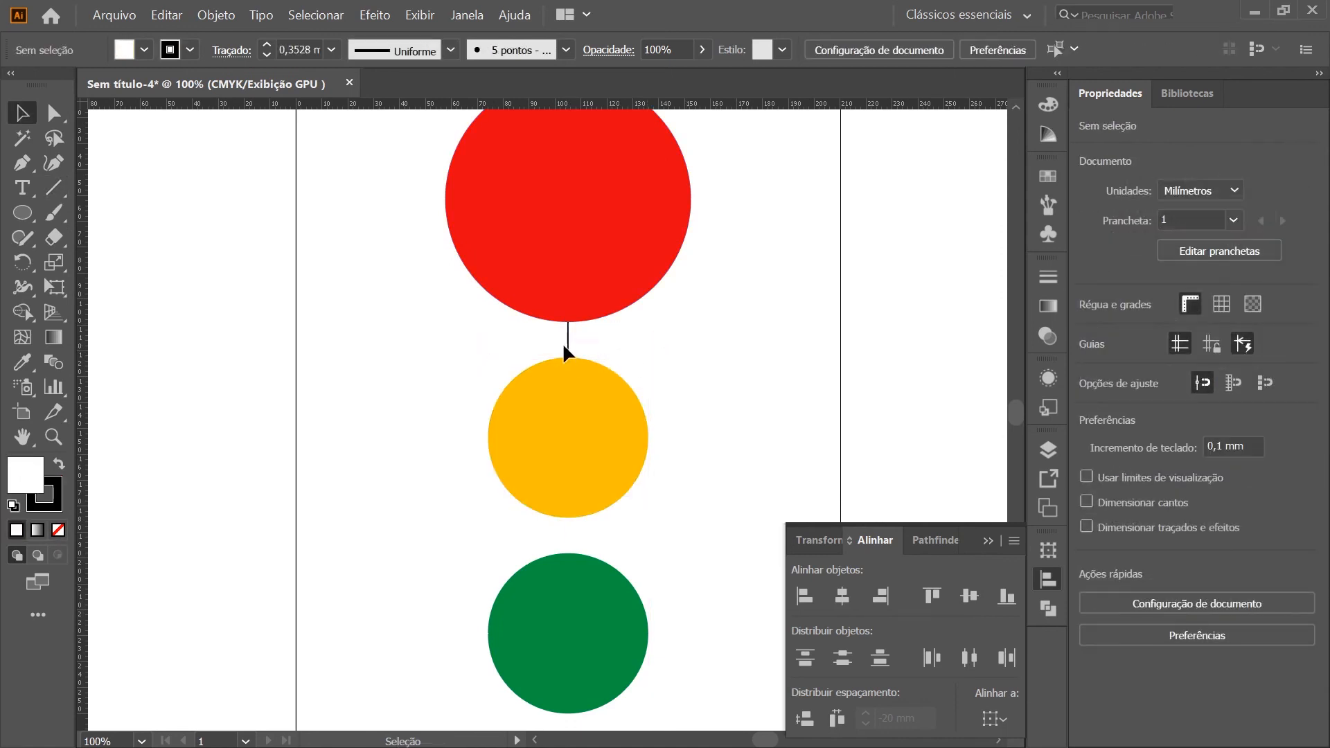
Place the short line in the gap between the amber and green circles for comparison, and delete the helper lines
left_click_drag(568, 341, 604, 539)
left_click(585, 548)
left_click_drag(510, 539, 510, 539)
left_click_drag(636, 332, 532, 341)
key("Delete")
key("ctrl+minus")
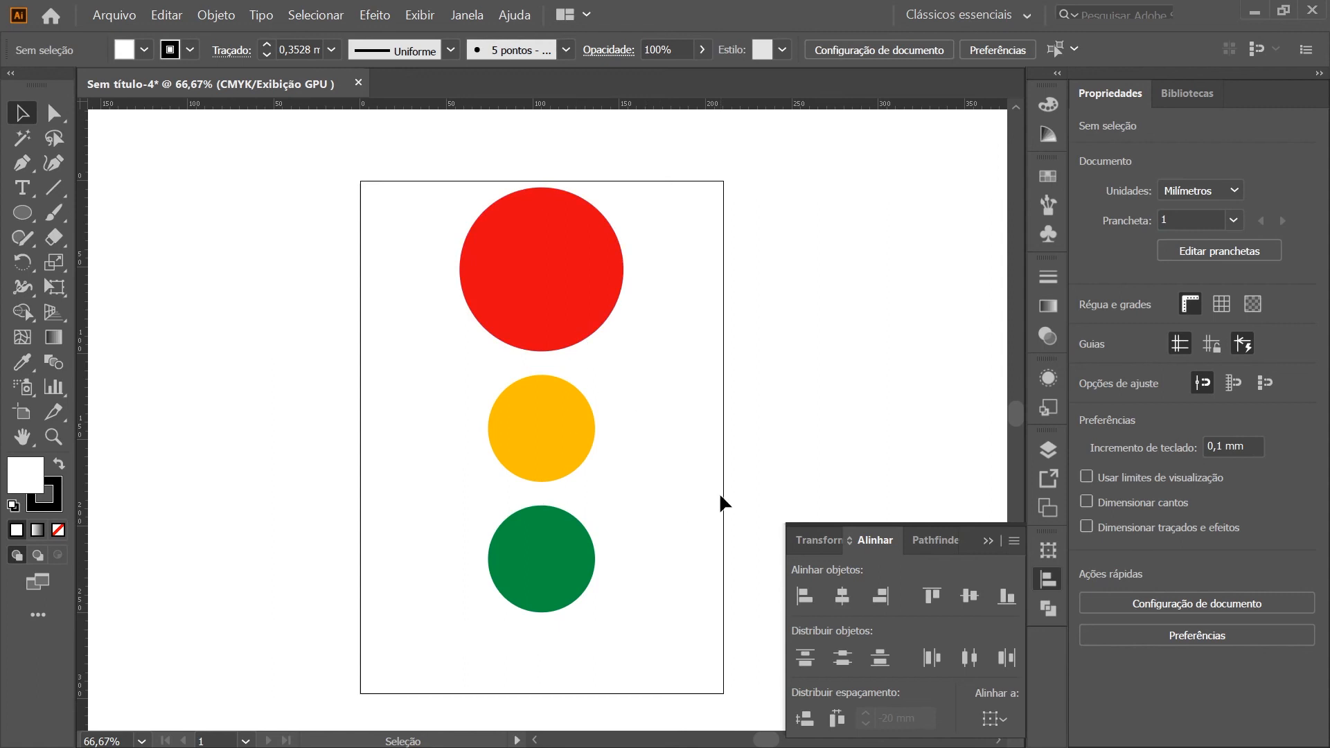
Select the three circles, make the red one the key object, and distribute their vertical spacing at 30 mm
left_click_drag(581, 449, 369, 171)
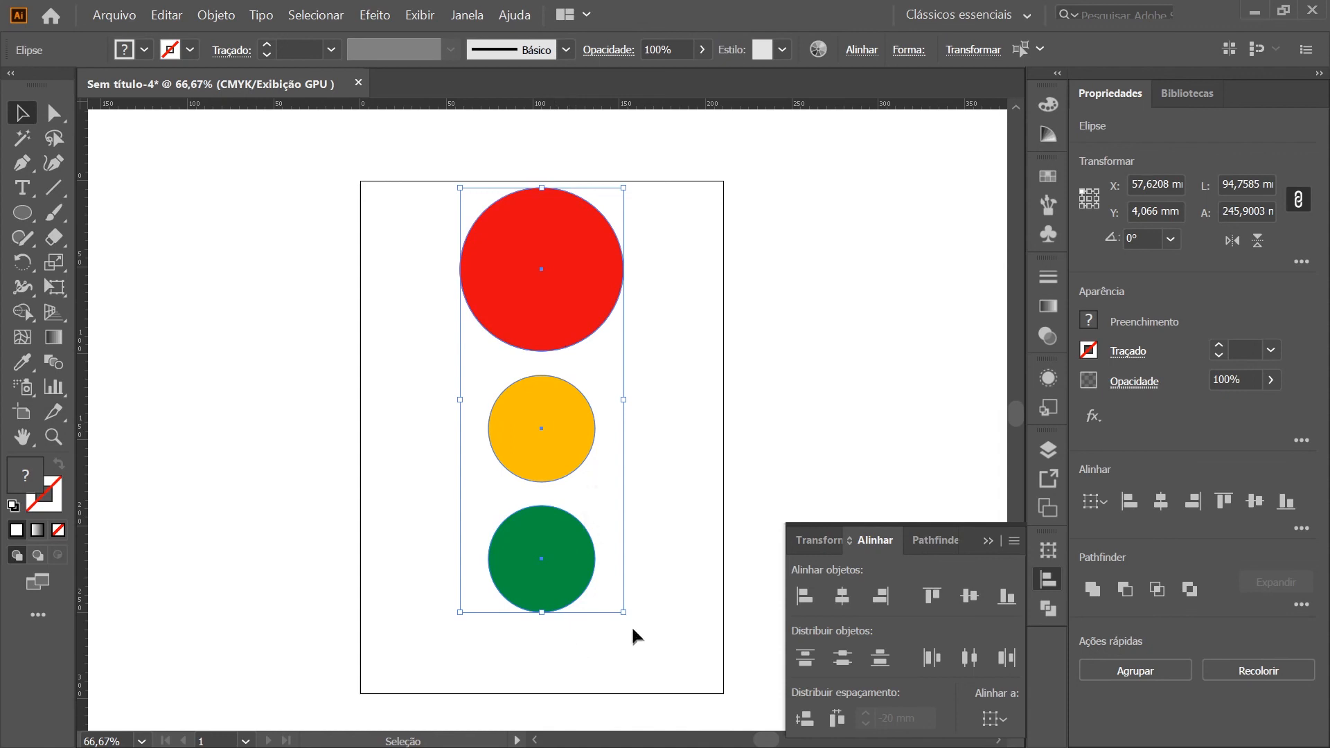
left_click(552, 239)
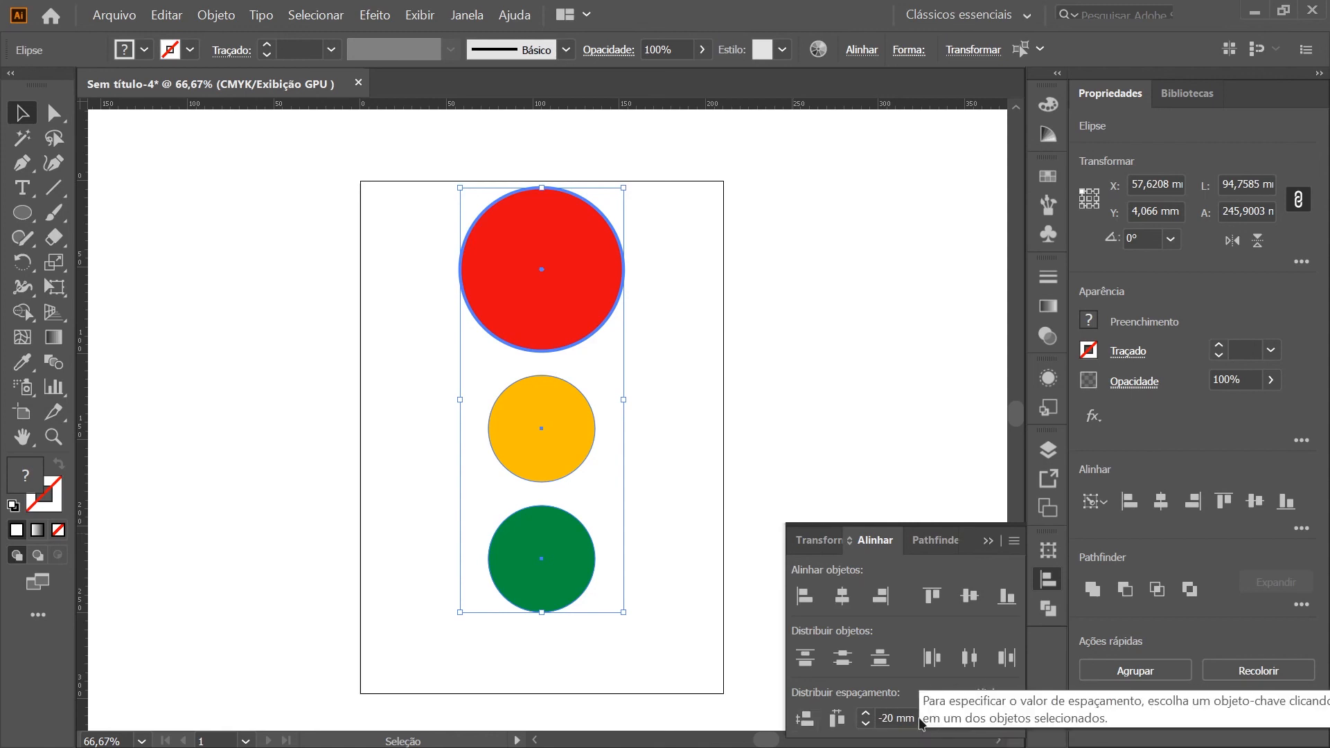
left_click_drag(904, 717, 895, 718)
triple_click(896, 718)
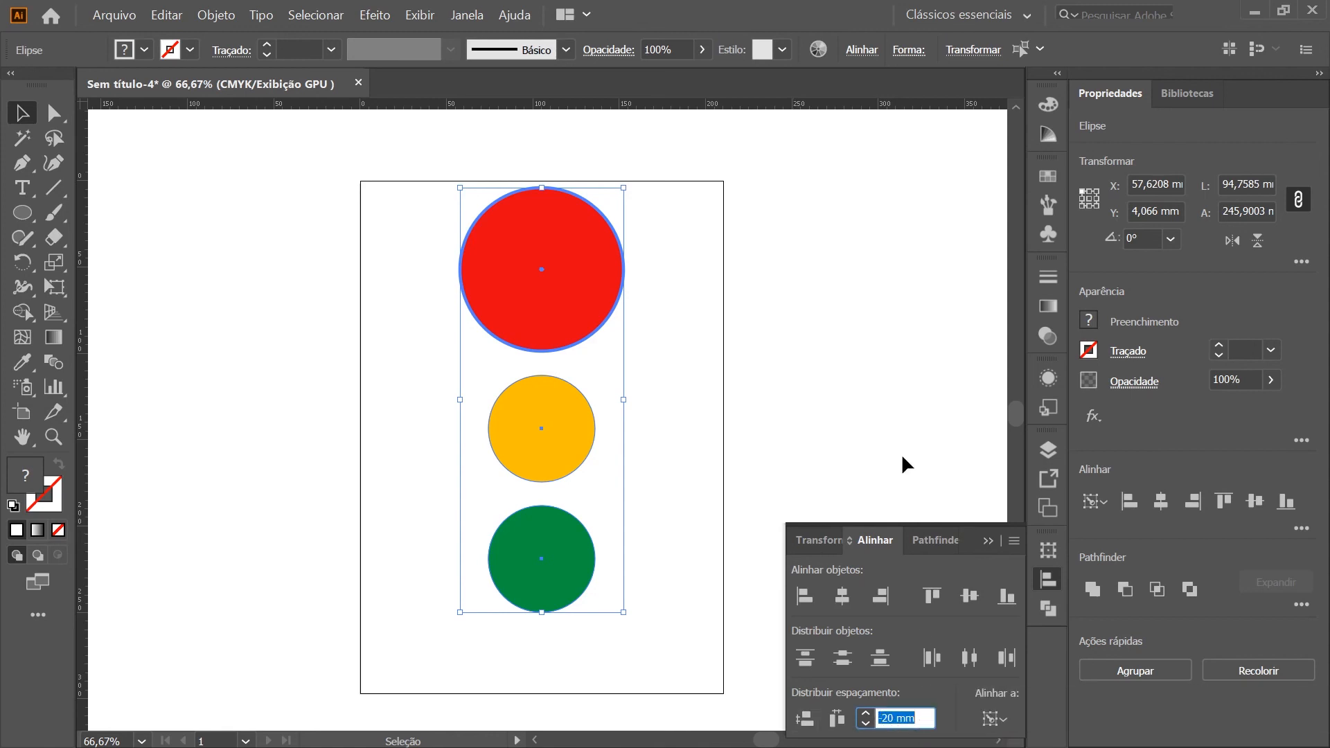
type("30")
key("Return")
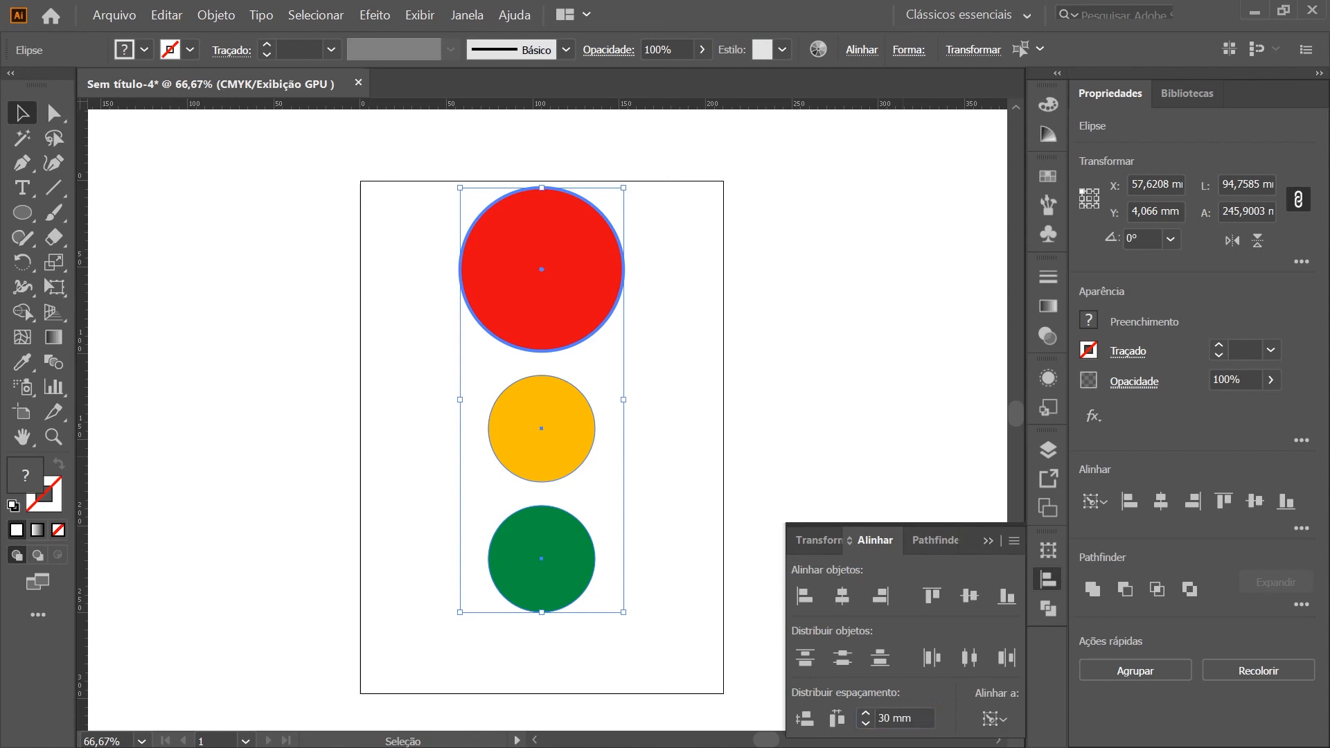
left_click(804, 722)
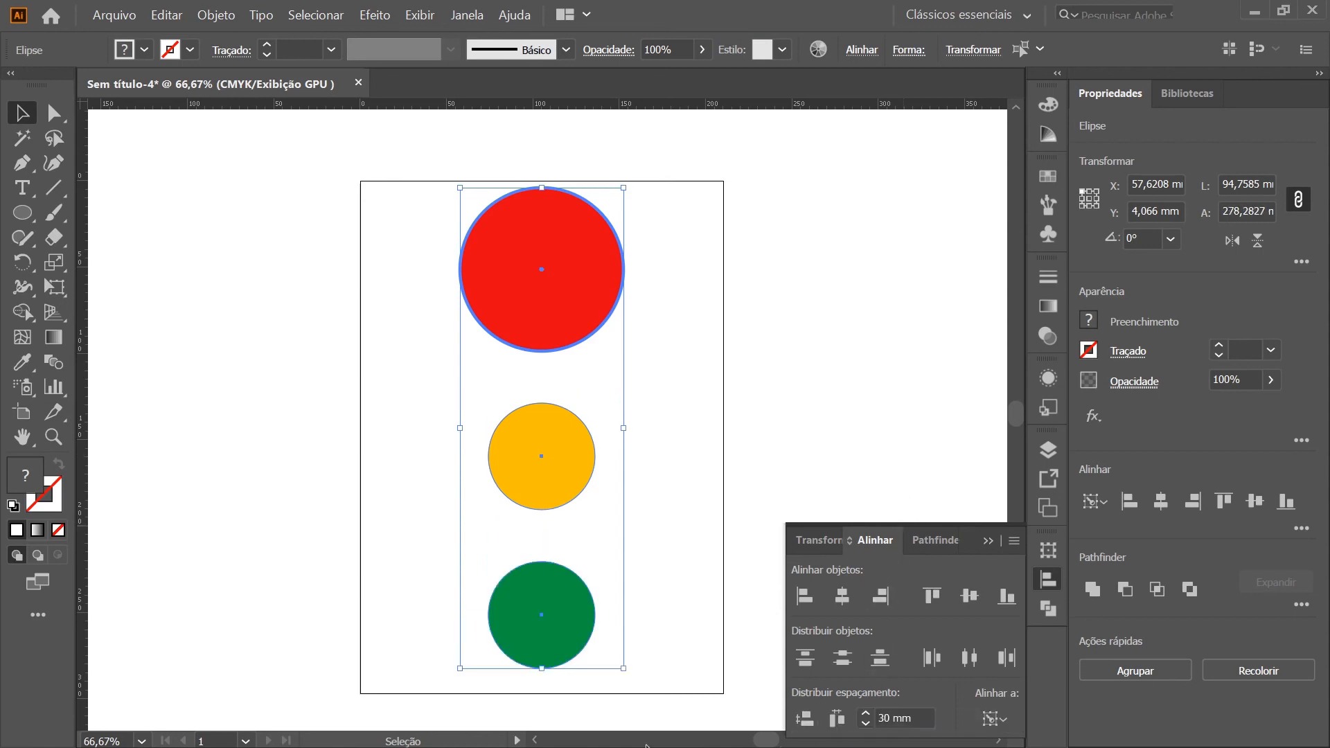
Draw a default-styled vertical line about 30 mm long across the gap between the red and amber circles
left_click(540, 368)
key("backslash")
scroll(539, 347, "up", 2)
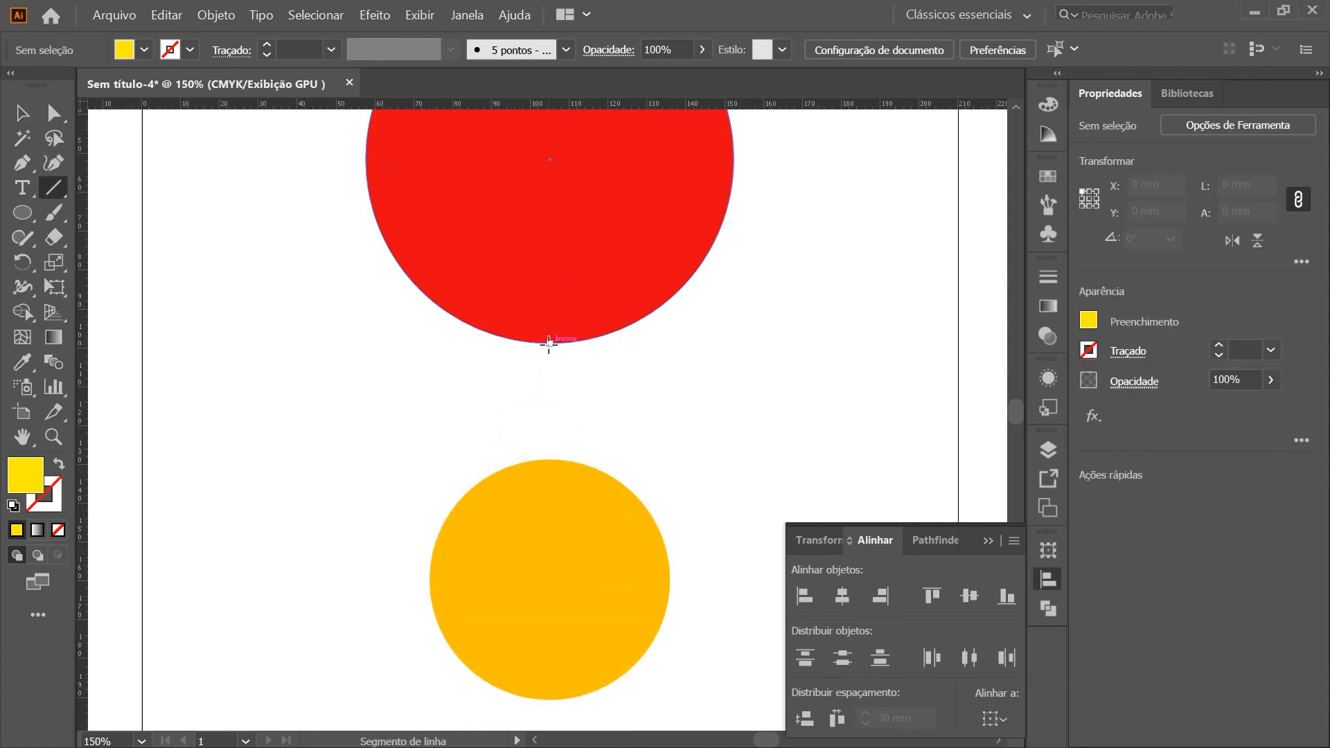
left_click_drag(549, 342, 552, 460)
key("d")
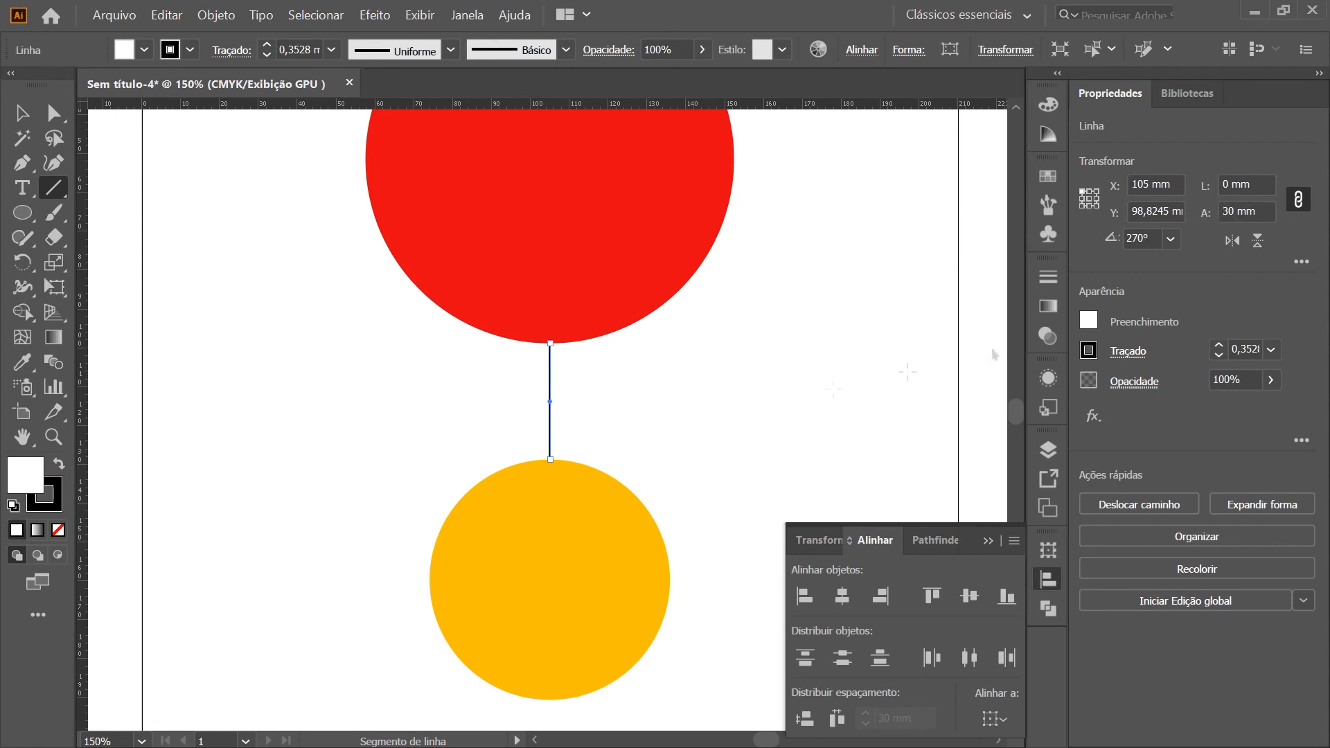
Delete the helper line between the red and amber circles
scroll(643, 420, "down", 2)
key("v")
left_click(651, 419)
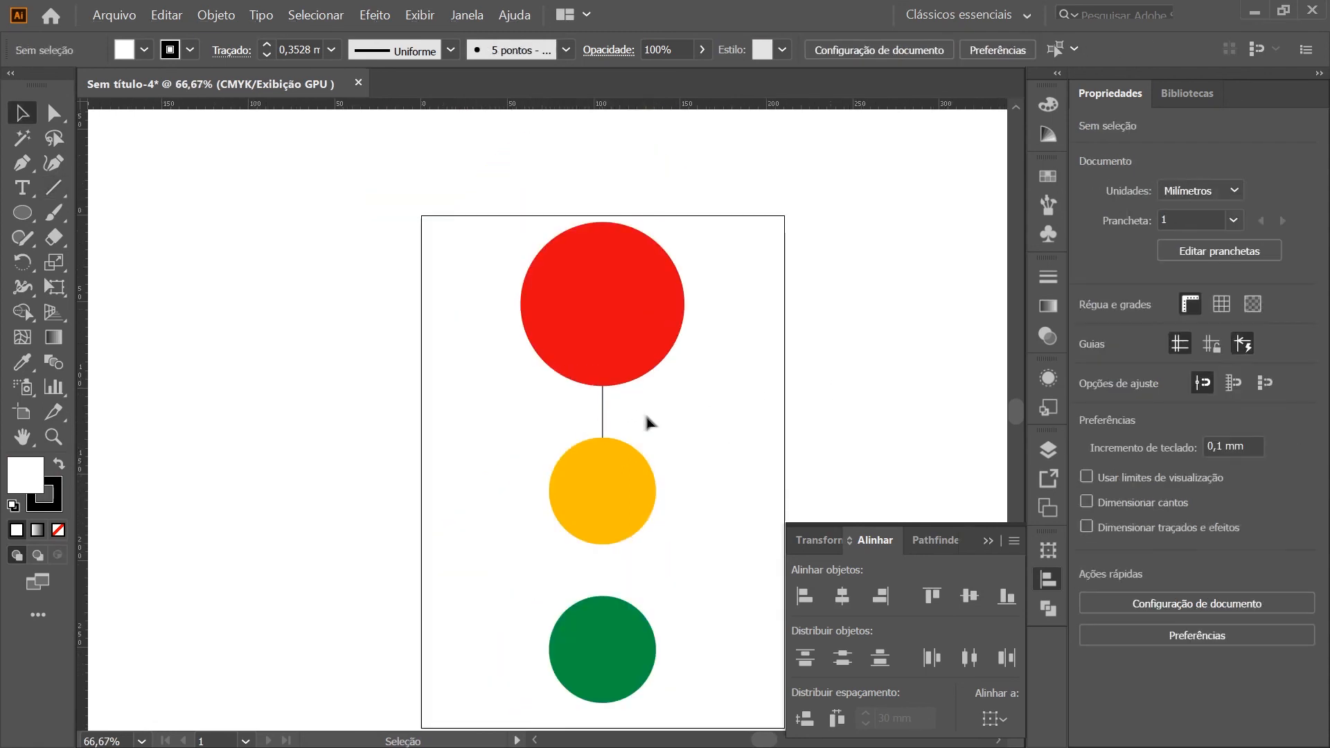
left_click(751, 463)
Distribute the three circles' vertical spacing at 0 mm with the red circle as key object, and inspect where their edges meet
left_click_drag(713, 682, 565, 340)
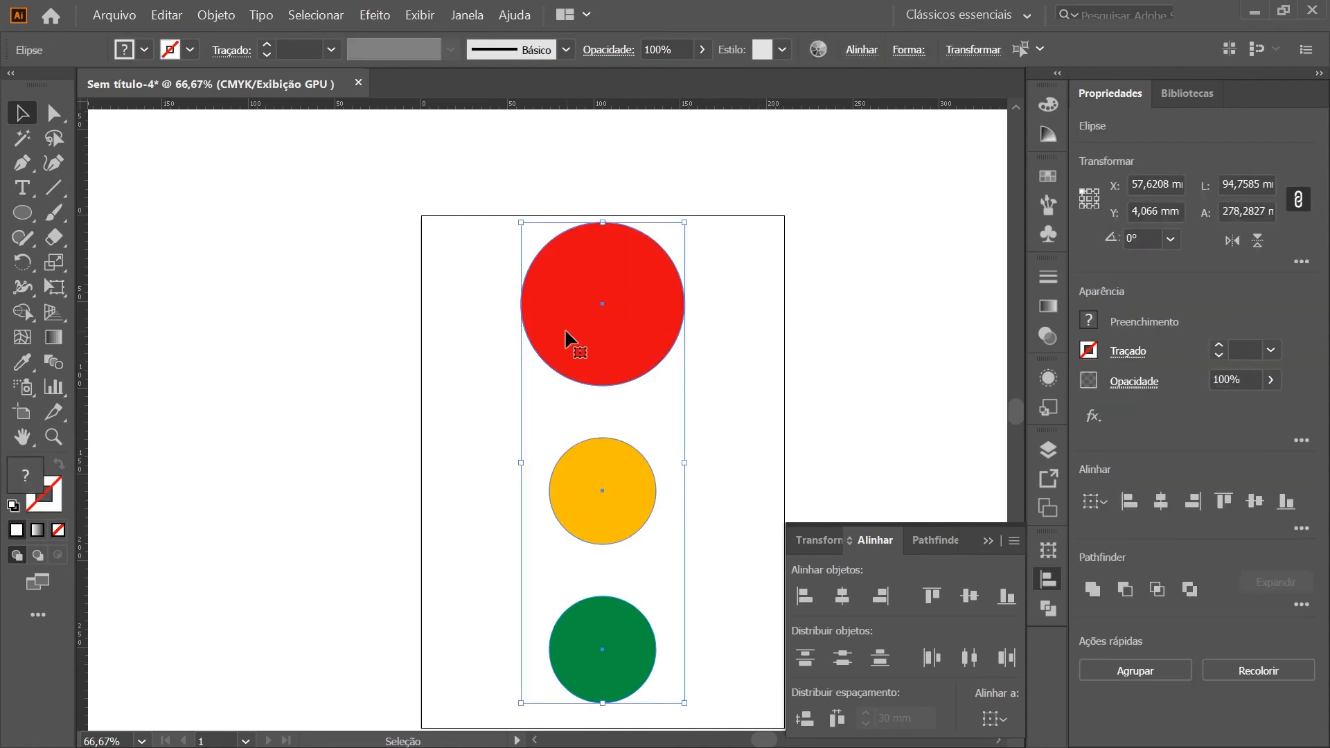
left_click(627, 357)
scroll(633, 377, "down", 1)
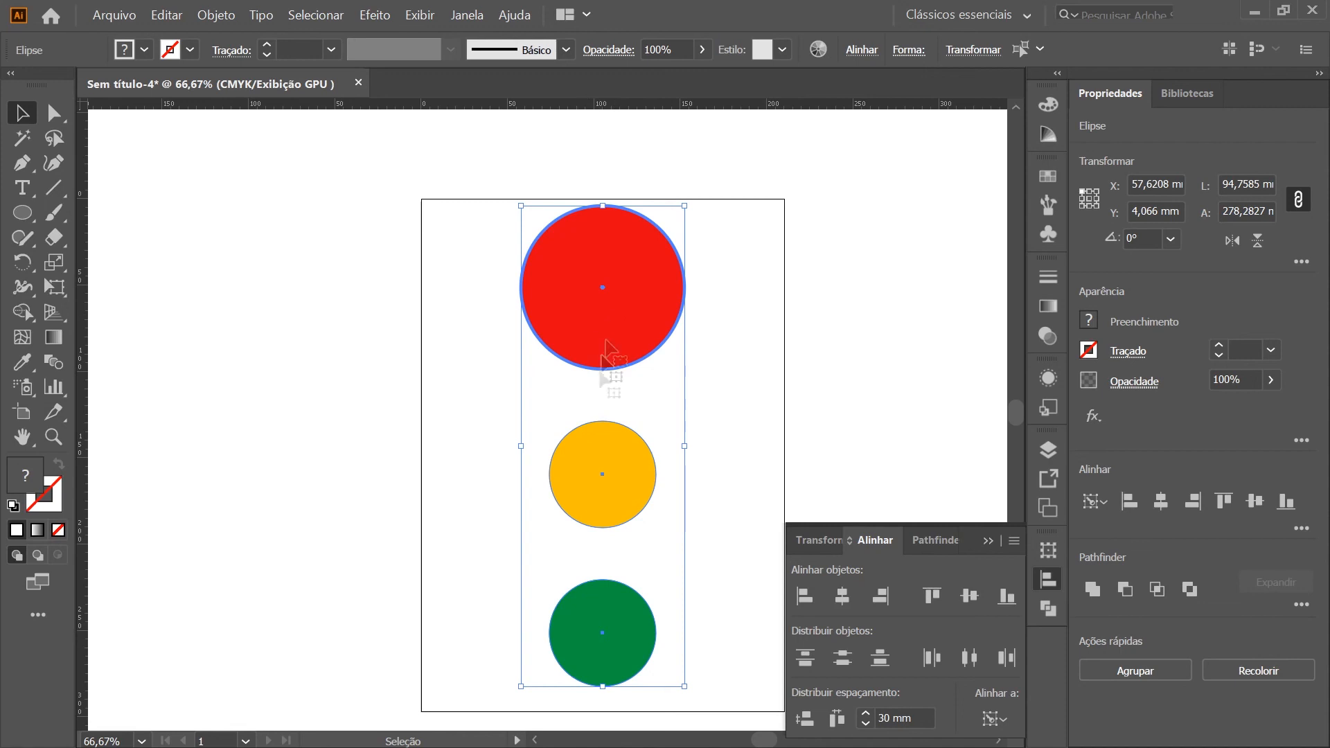
left_click(907, 718)
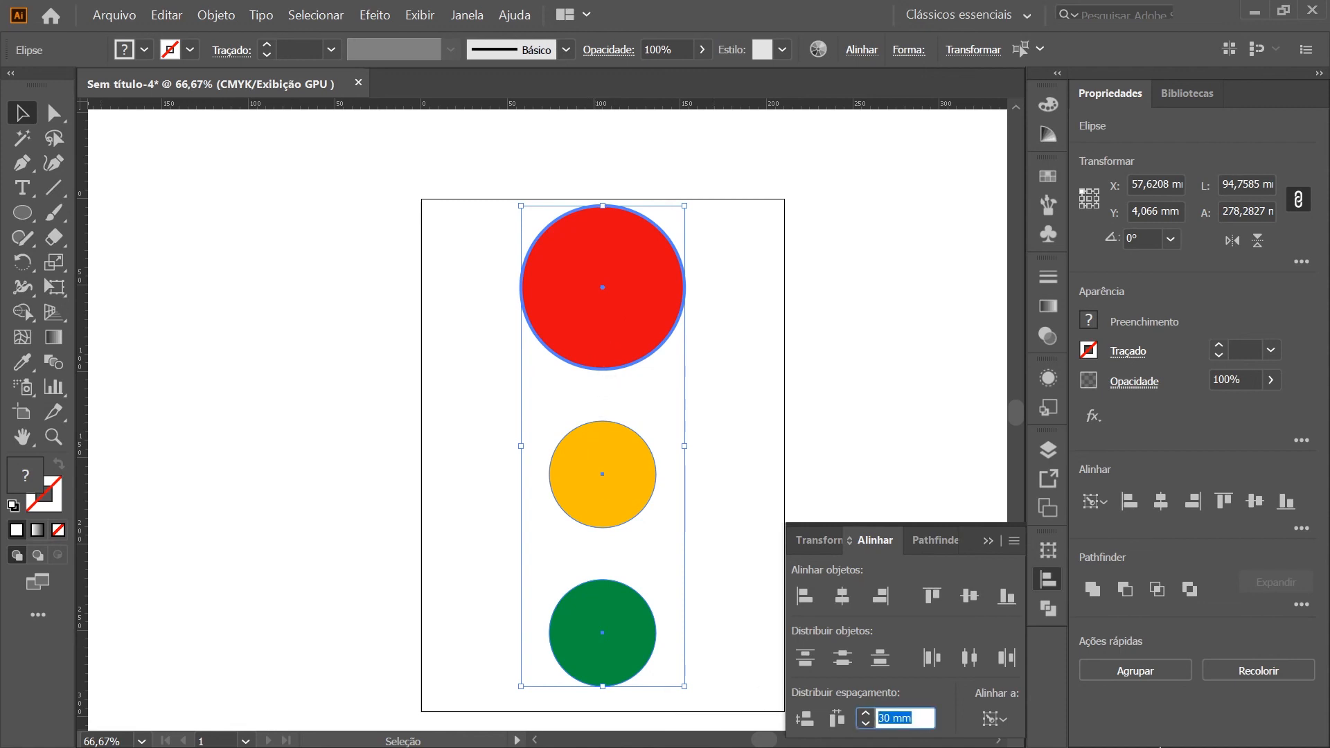
type("0")
key("Return")
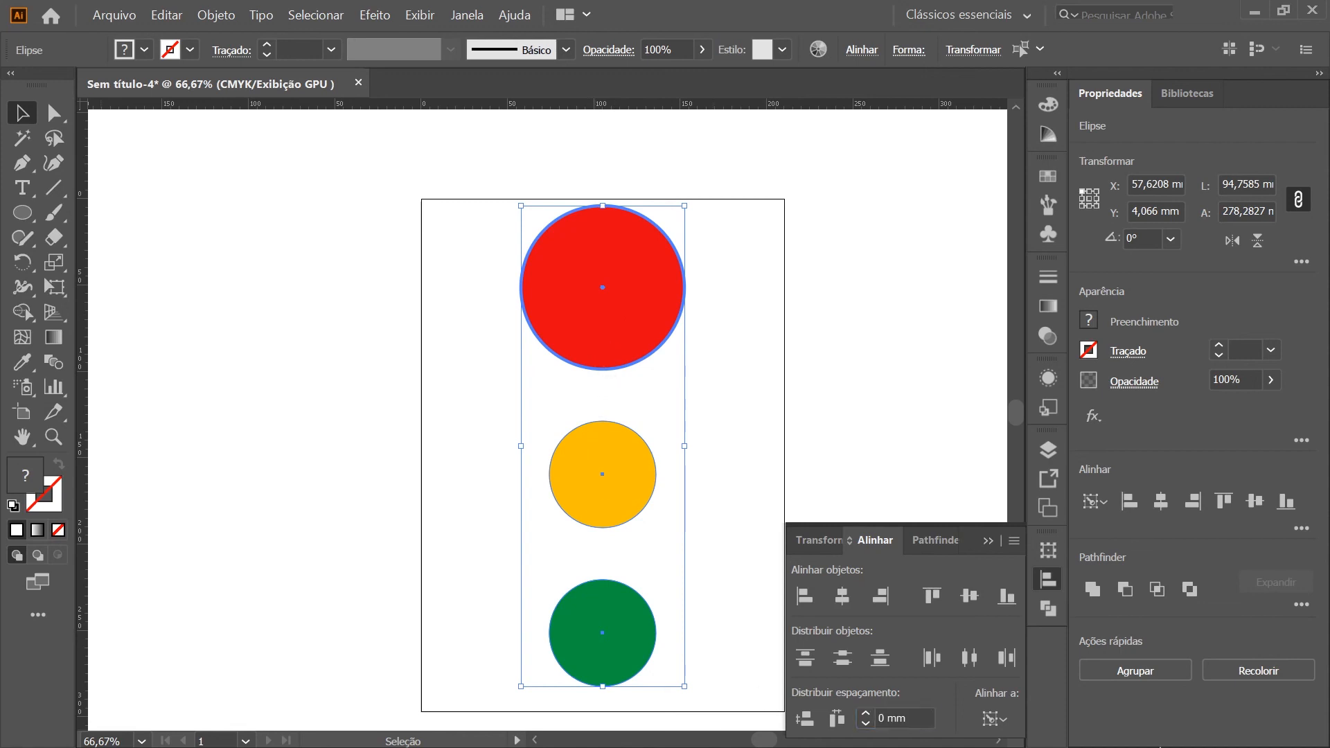
left_click(804, 719)
left_click(733, 338)
scroll(596, 405, "up", 3)
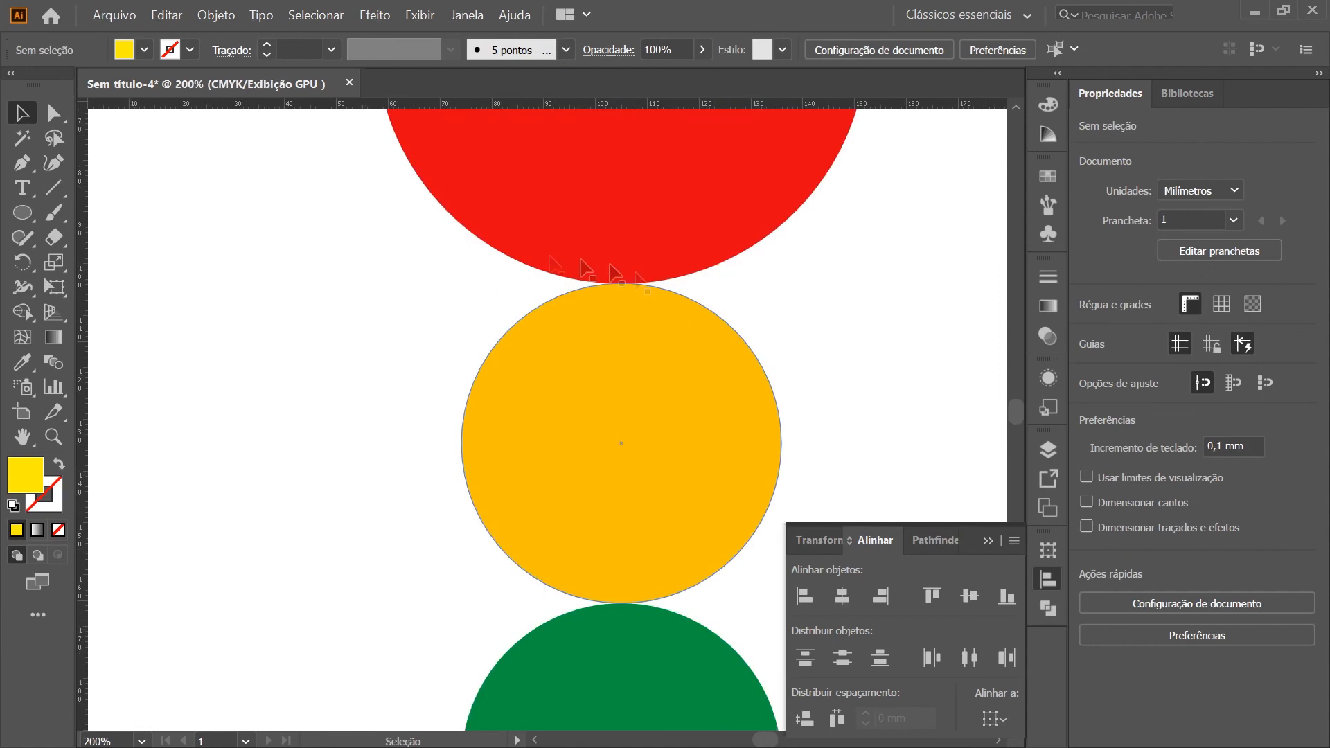
scroll(876, 410, "down", 3)
scroll(845, 460, "down", 3)
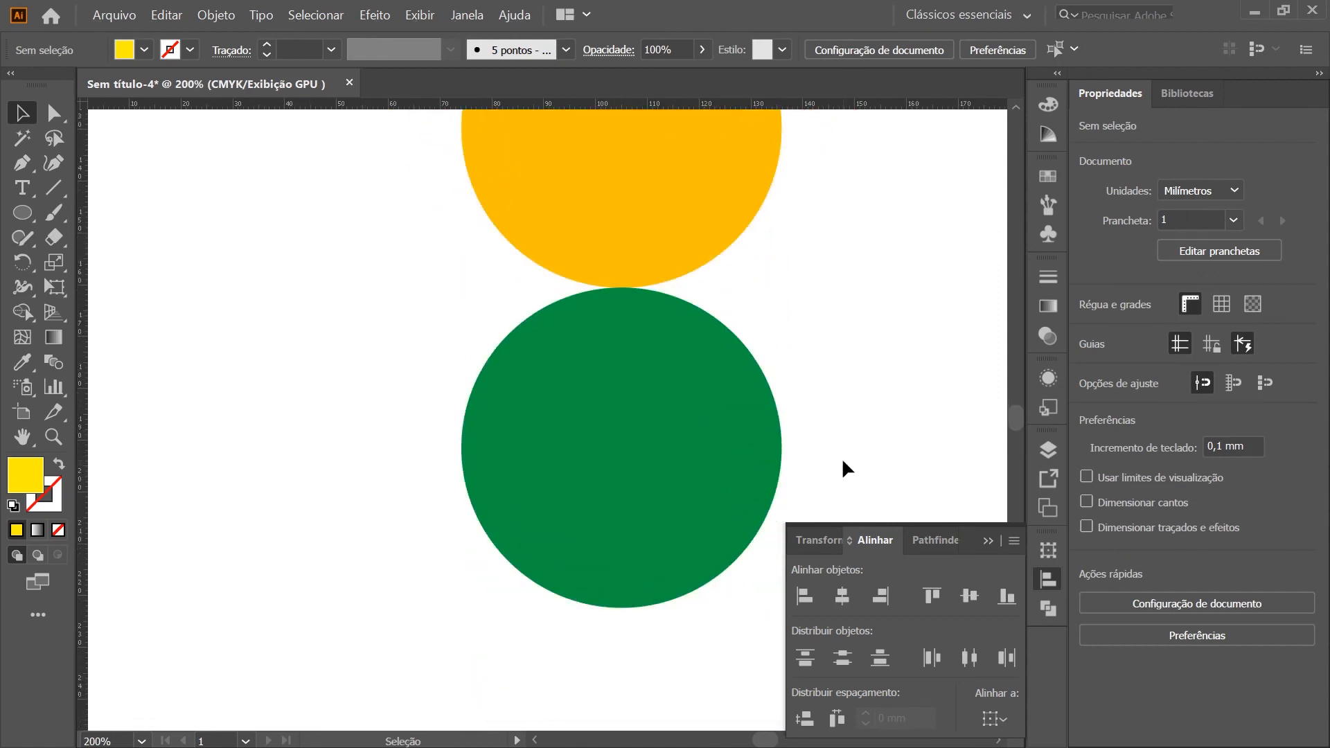
Select the three circles, make the red one the key object, and distribute their vertical spacing at -20 mm
scroll(564, 459, "down", 4)
scroll(620, 289, "up", 1)
scroll(621, 291, "up", 2)
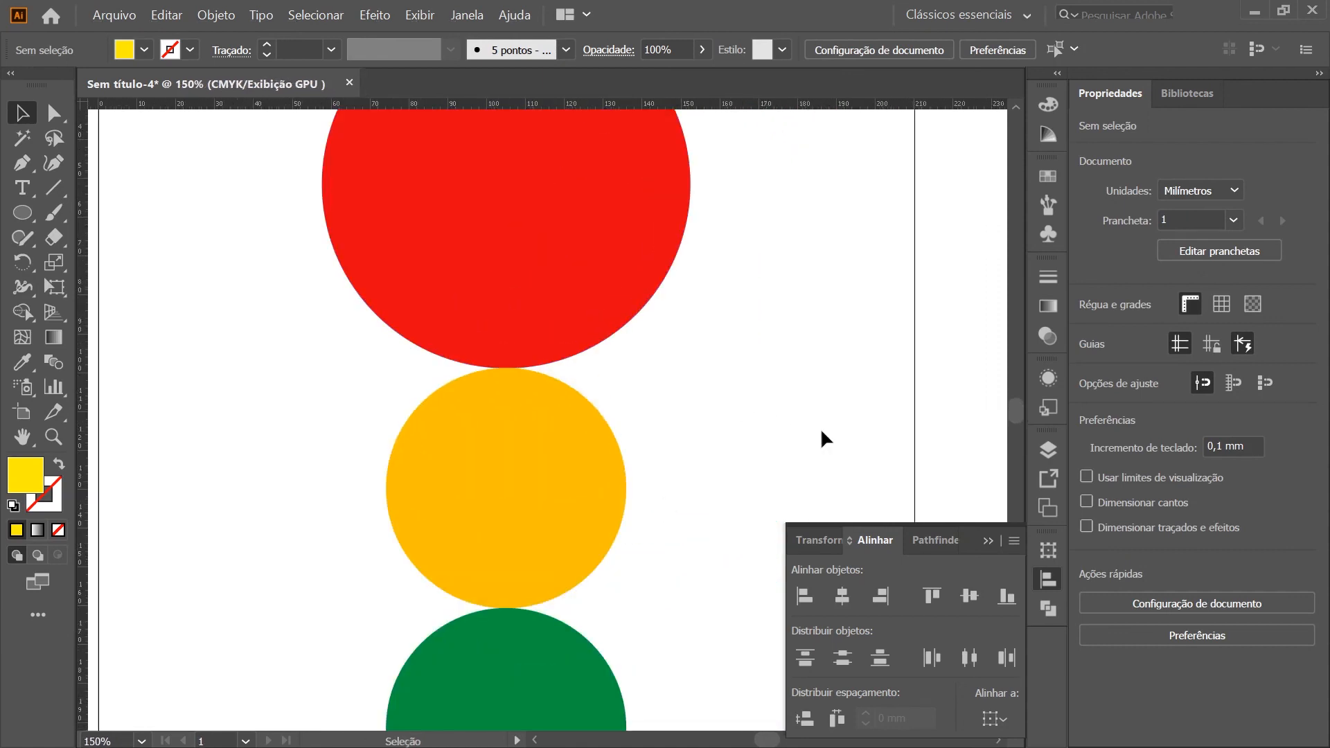
scroll(582, 440, "down", 1)
scroll(644, 457, "down", 1)
left_click_drag(702, 242, 509, 561)
left_click(560, 214)
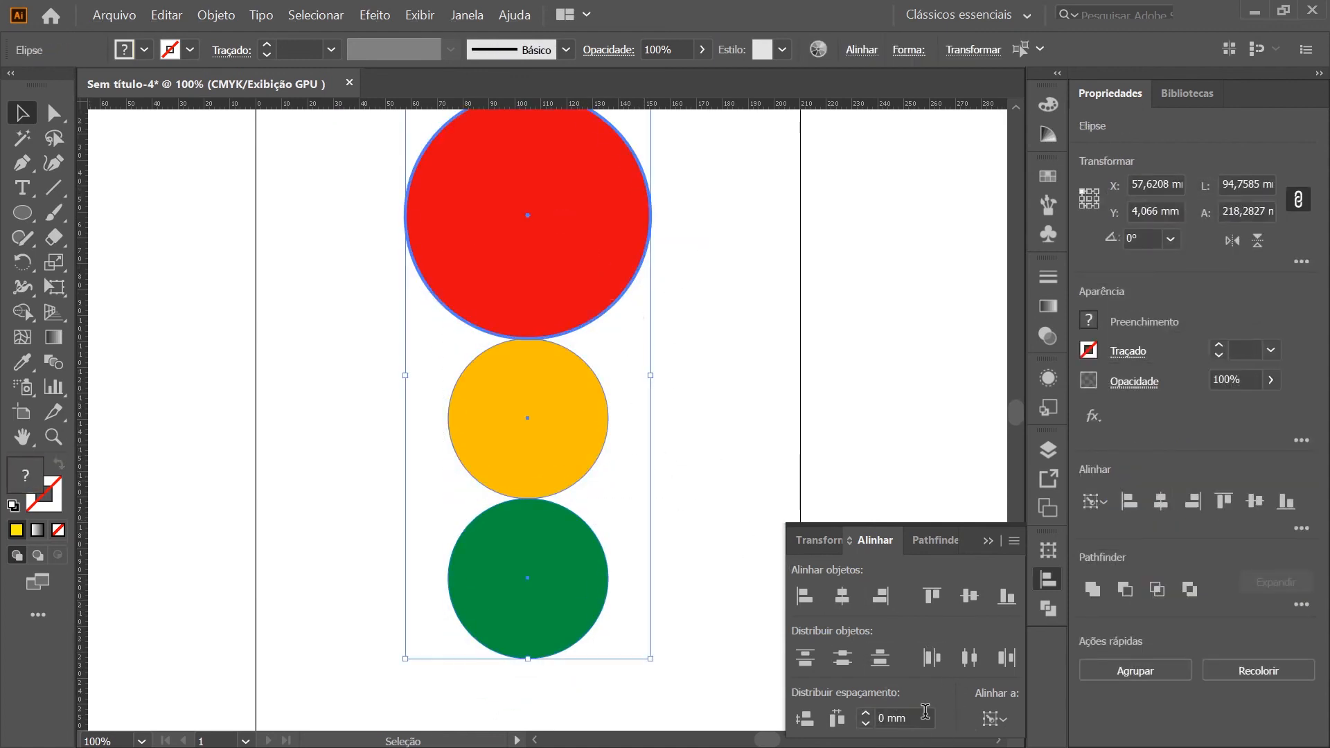
left_click(925, 712)
type("-20")
key("Return")
left_click(836, 719)
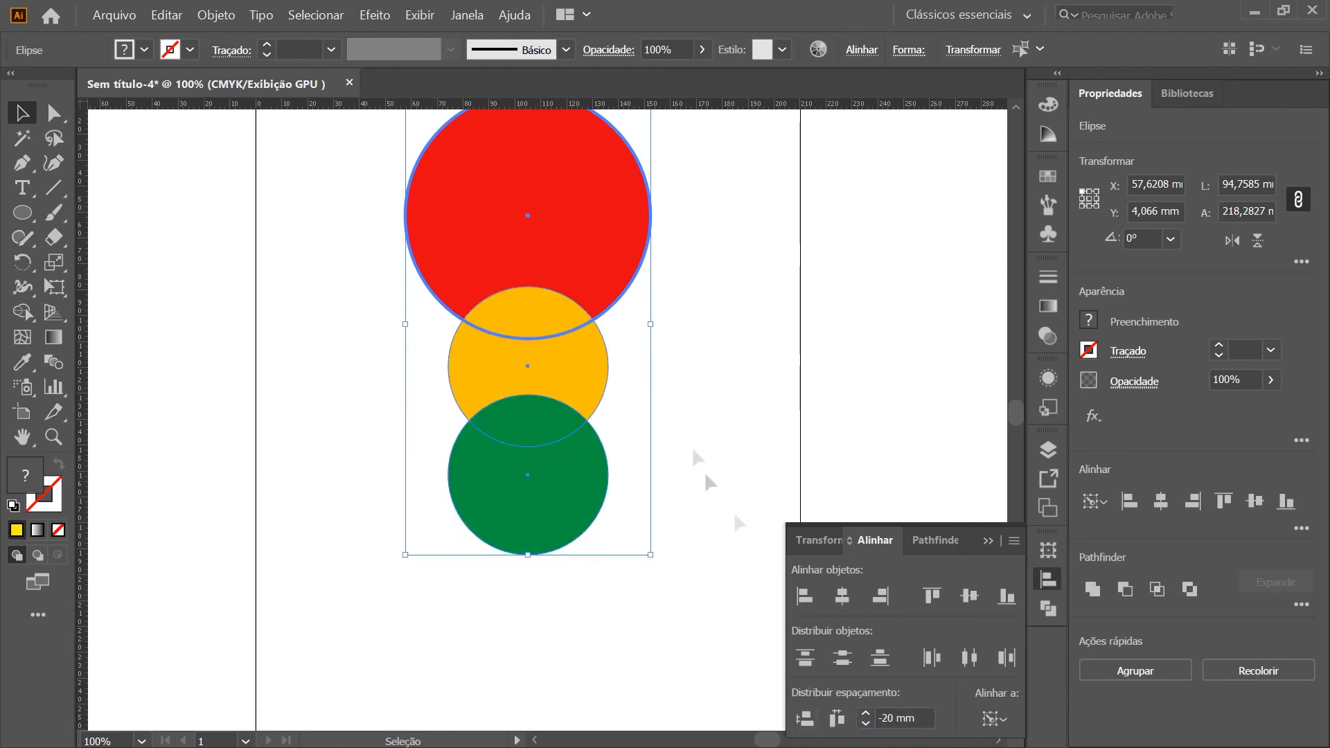
Deselect the circles and examine how they overlap, both up close and within the whole artboard
left_click(704, 400)
key("ctrl+minus")
key("ctrl+minus")
key("ctrl+minus")
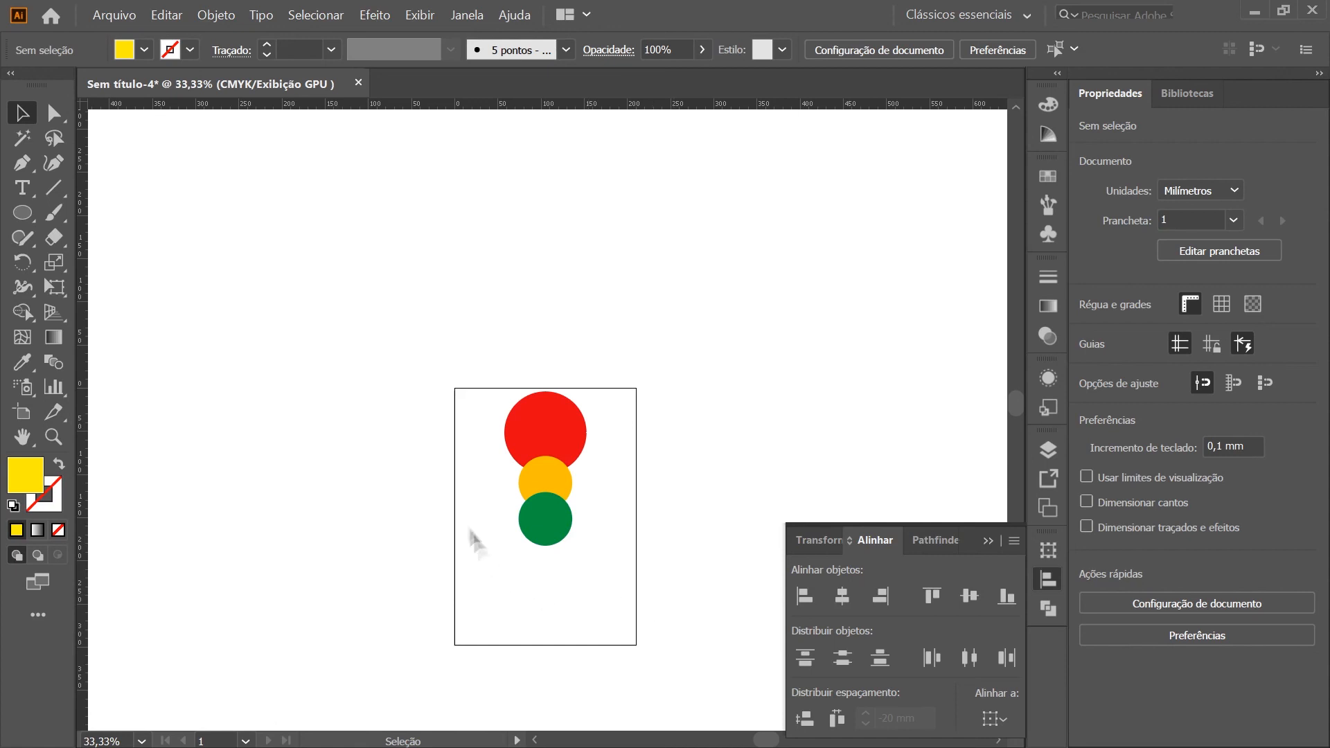
scroll(485, 465, "up", 1)
scroll(484, 463, "up", 1)
scroll(713, 451, "up", 1)
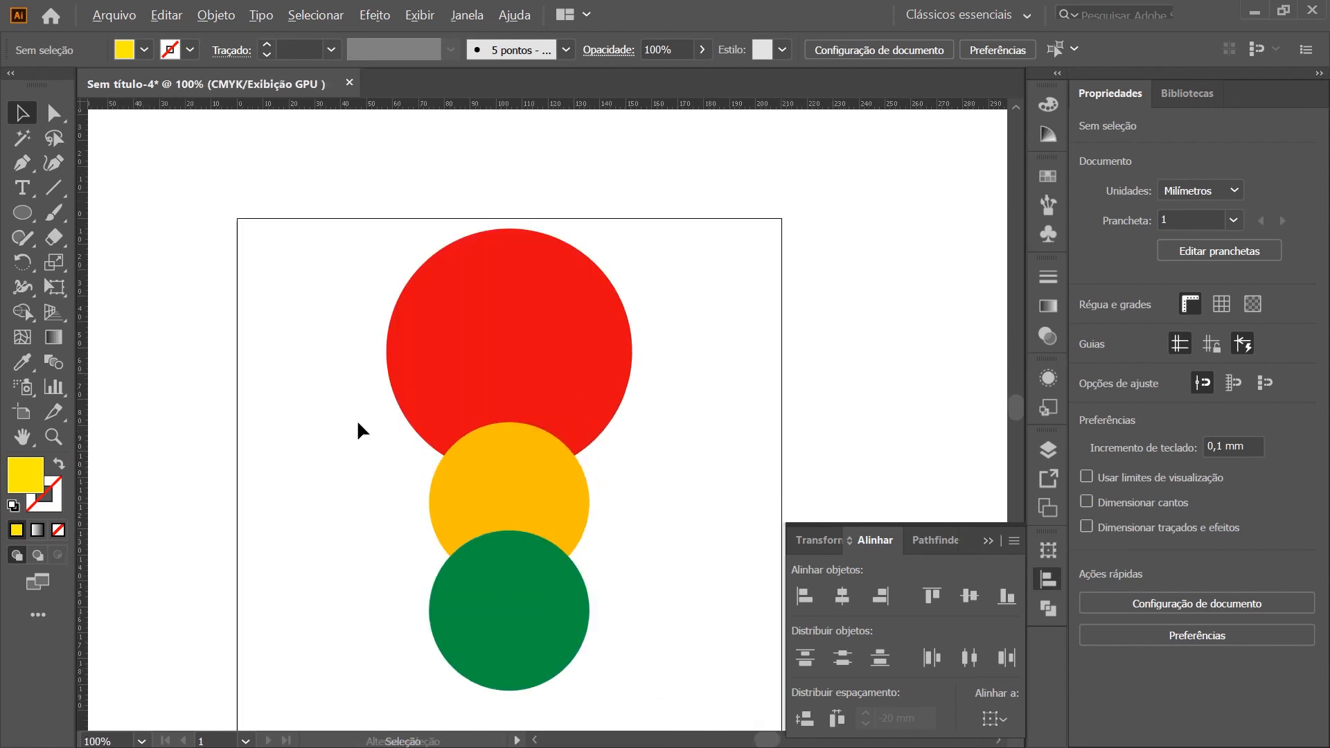
scroll(356, 430, "down", 3)
scroll(388, 536, "up", 3)
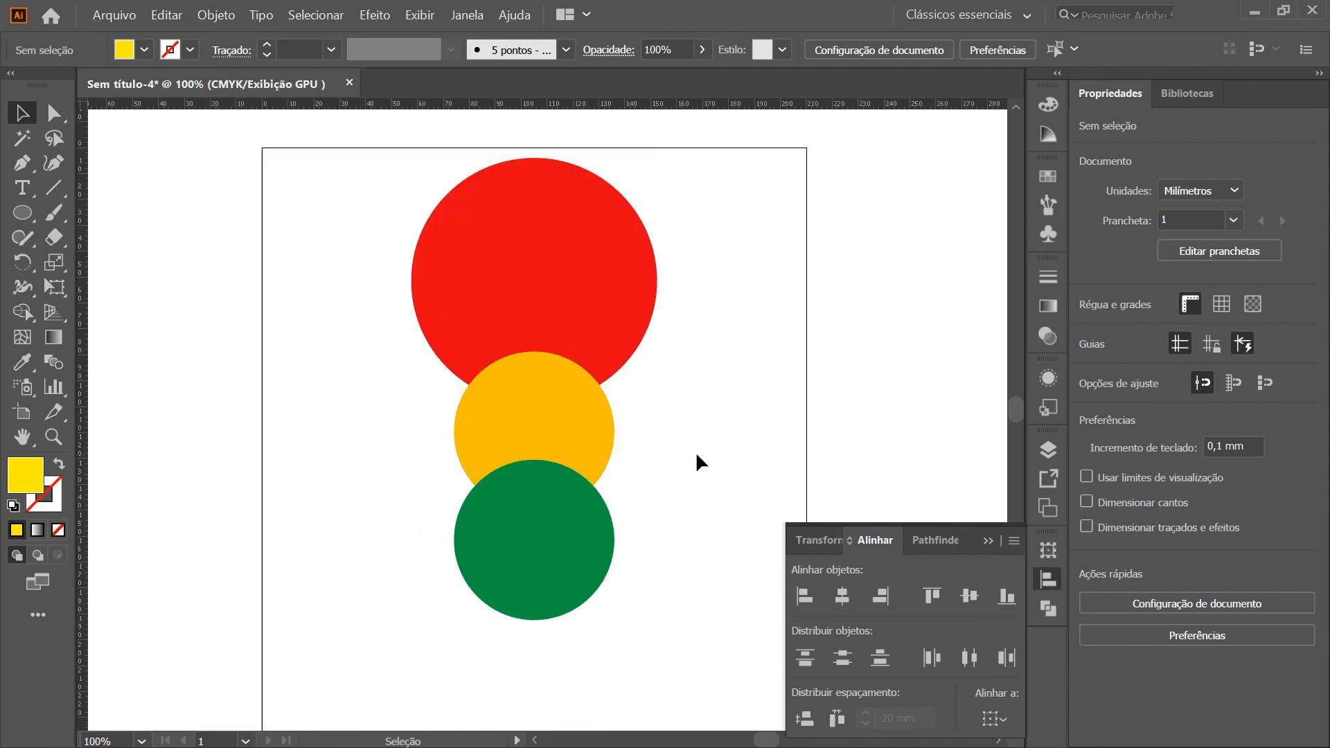
Delete the red and amber circles, and shrink the green one to about 17 mm near the artboard's upper-left corner
left_click(505, 406)
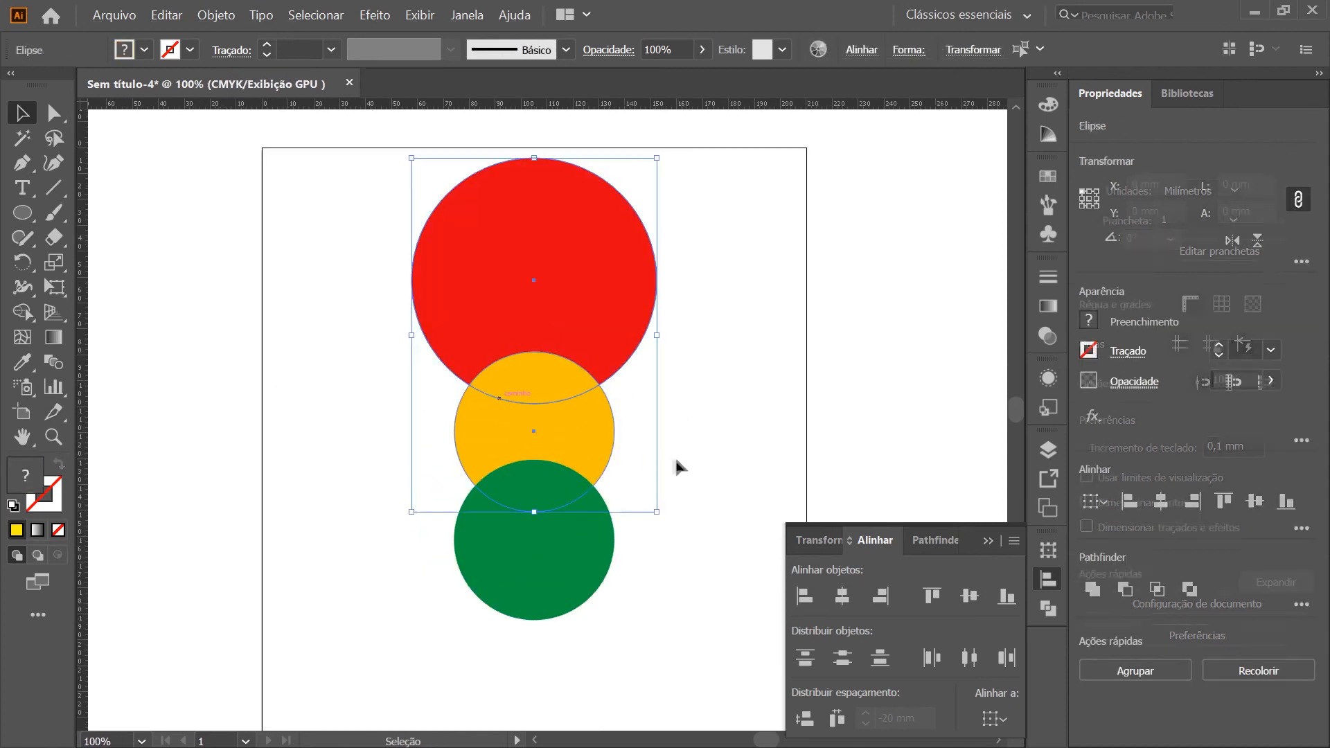
key("Delete")
left_click_drag(582, 581, 332, 213)
left_click(349, 403)
scroll(475, 336, "up", 3)
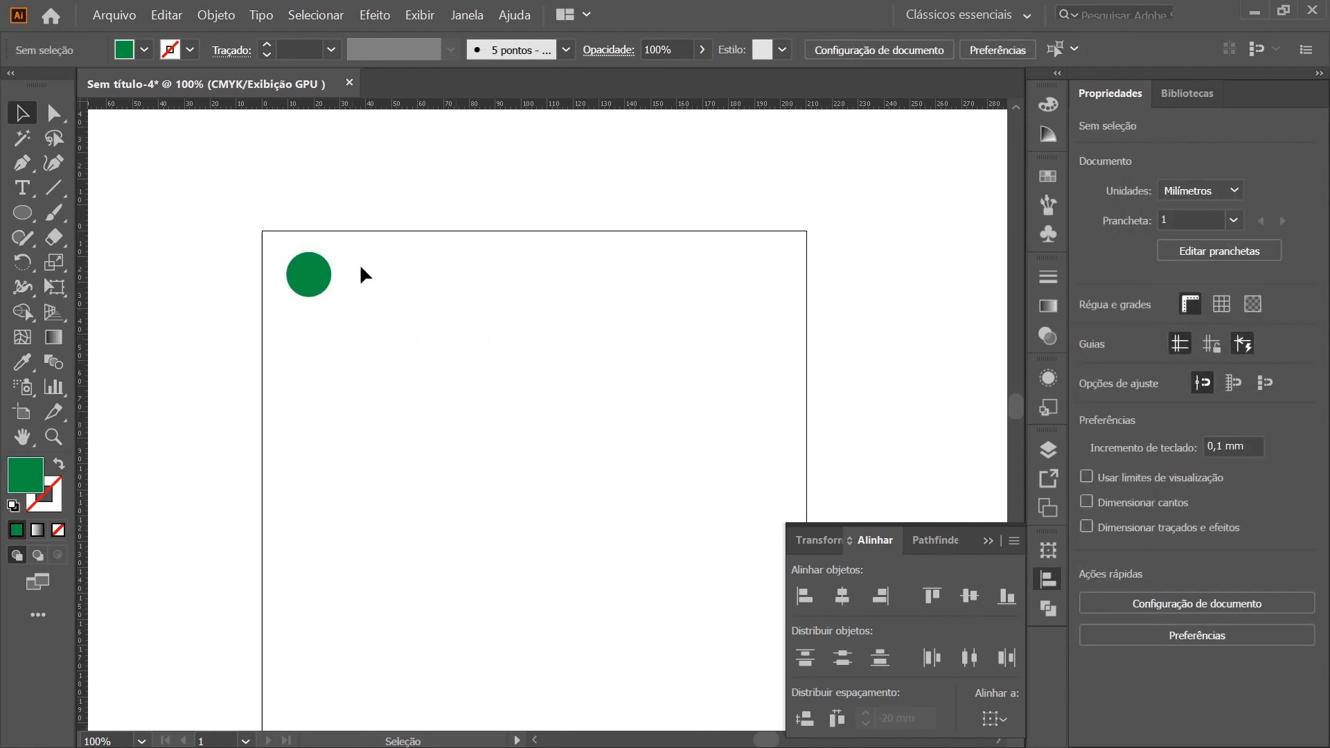
Duplicate the small green circle until there are six, scattered at uneven distances and heights along the artboard's upper part
left_click_drag(302, 261, 578, 310)
left_click(368, 303)
left_click(496, 288)
key("ctrl+z")
left_click(587, 360)
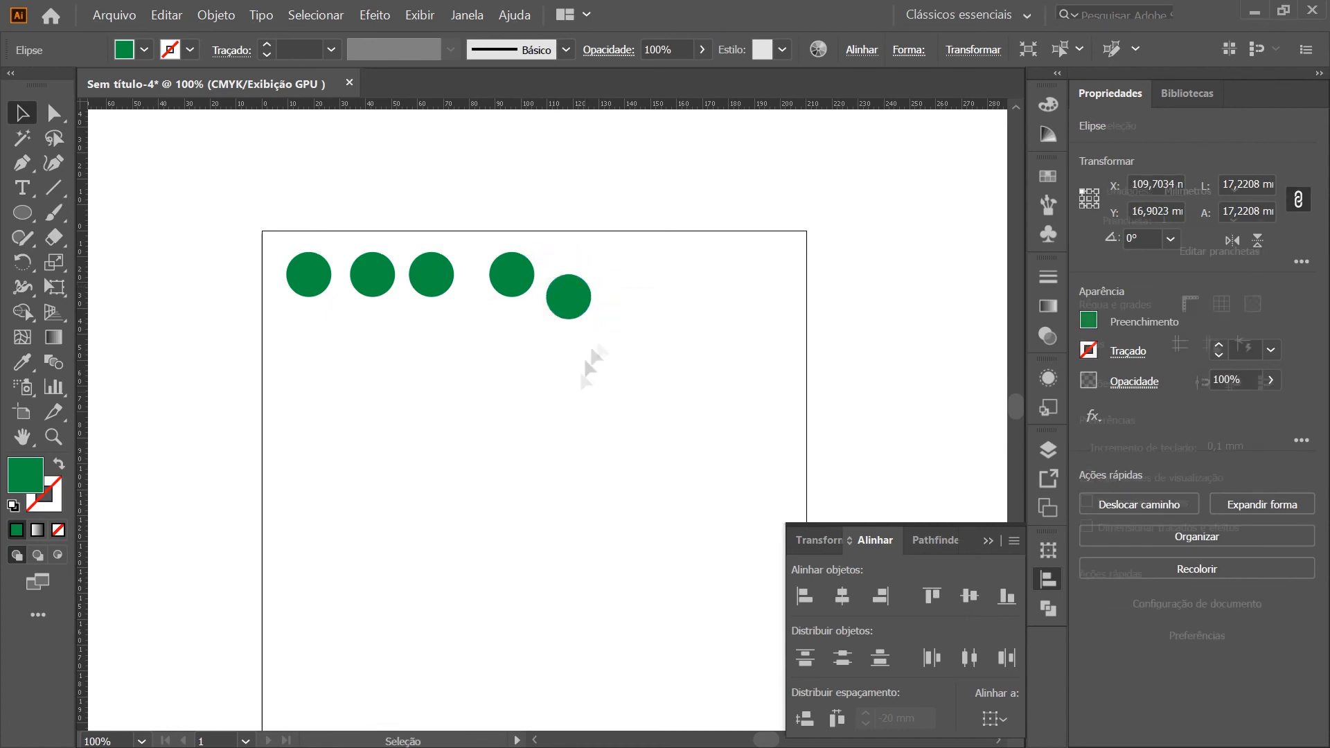
left_click_drag(379, 277, 465, 251)
left_click(544, 336)
left_click_drag(579, 294, 636, 350)
left_click(626, 516)
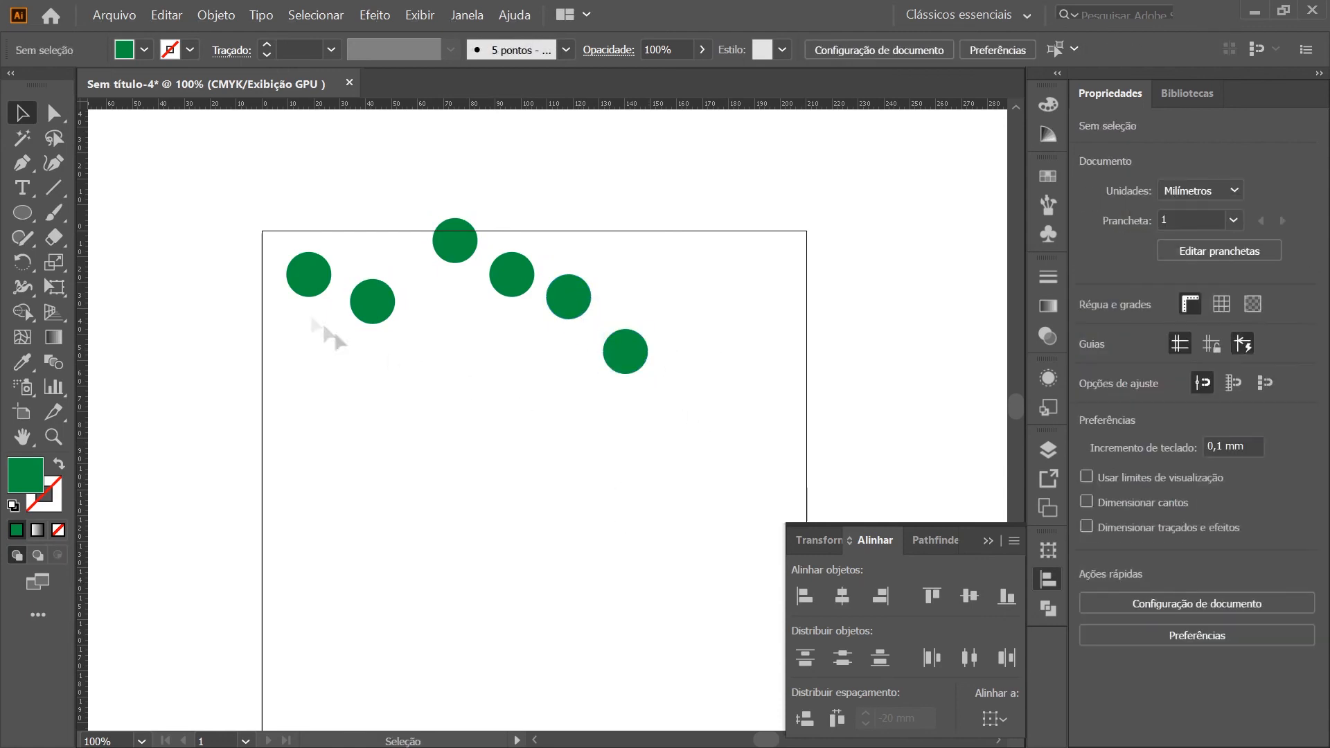
Place the first circle near the artboard's left edge and the last one near its right edge at the same height
left_click_drag(309, 274, 296, 264)
left_click(721, 392)
left_click_drag(629, 358, 329, 272)
left_click_drag(330, 271, 775, 294)
left_click(742, 405)
Select all six circles, make the leftmost one the key object, and recolour them yellow by setting cyan to 0%
left_click_drag(796, 412, 209, 159)
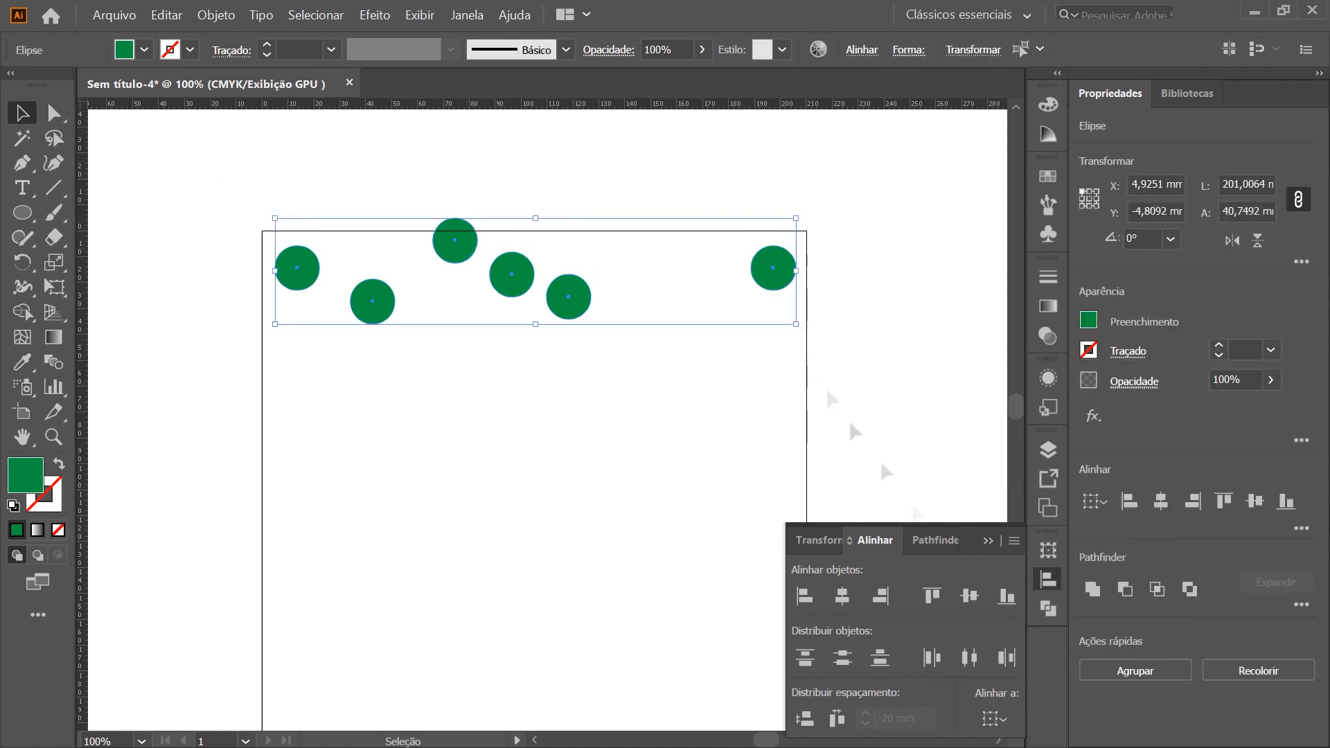
left_click(303, 268)
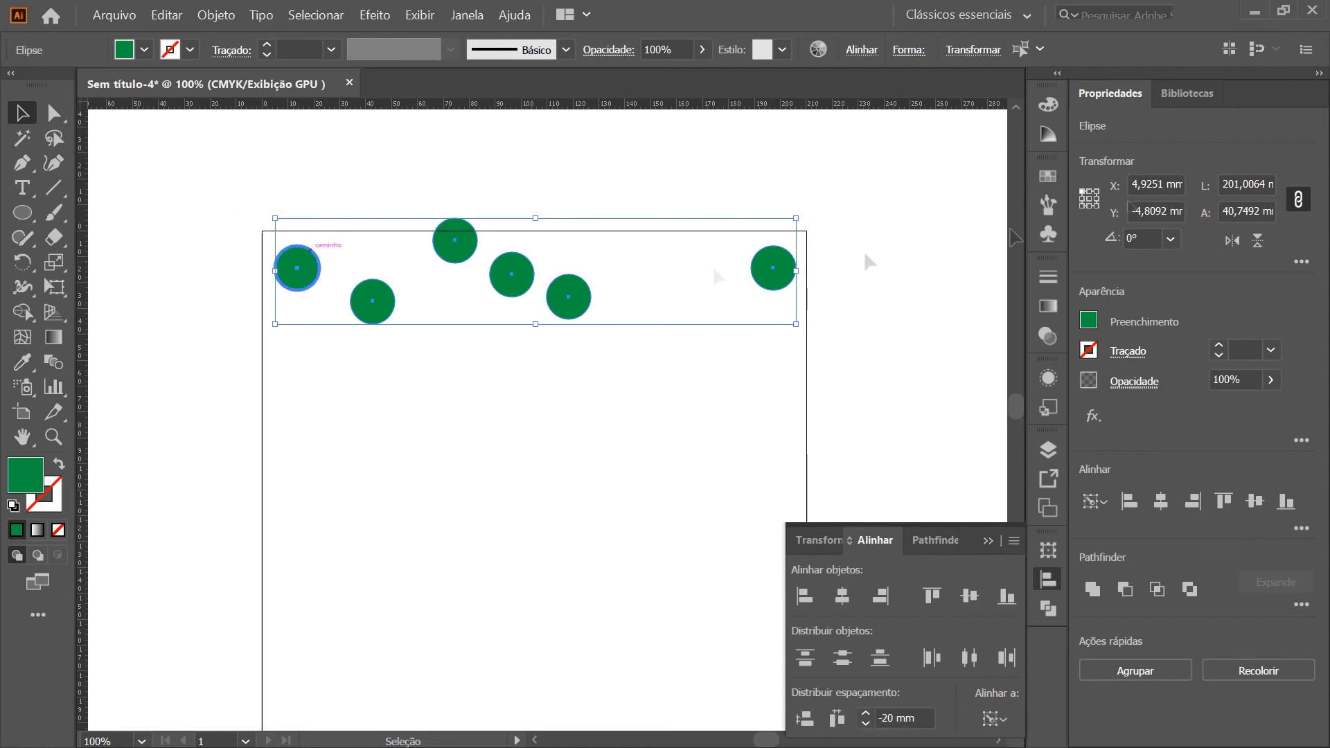
left_click(1048, 104)
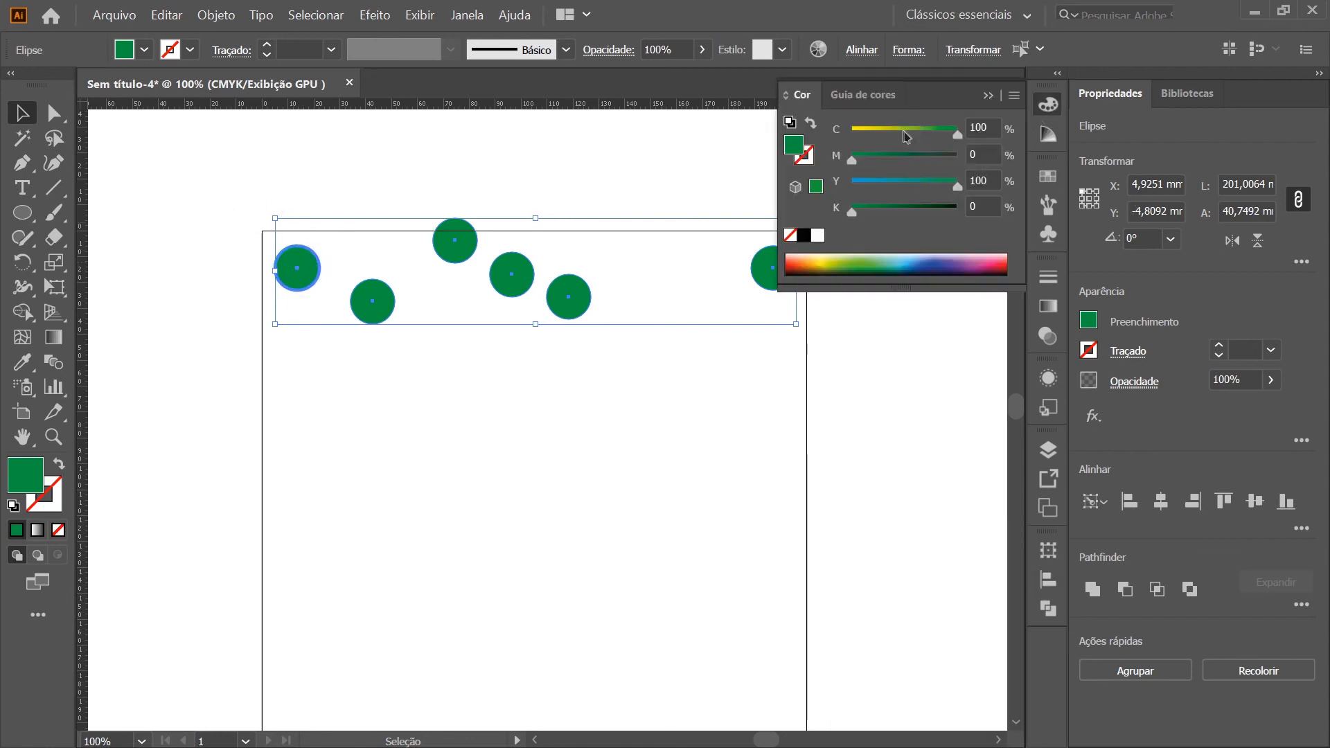
left_click_drag(905, 130, 850, 130)
left_click(1043, 104)
left_click(757, 279)
left_click(302, 255)
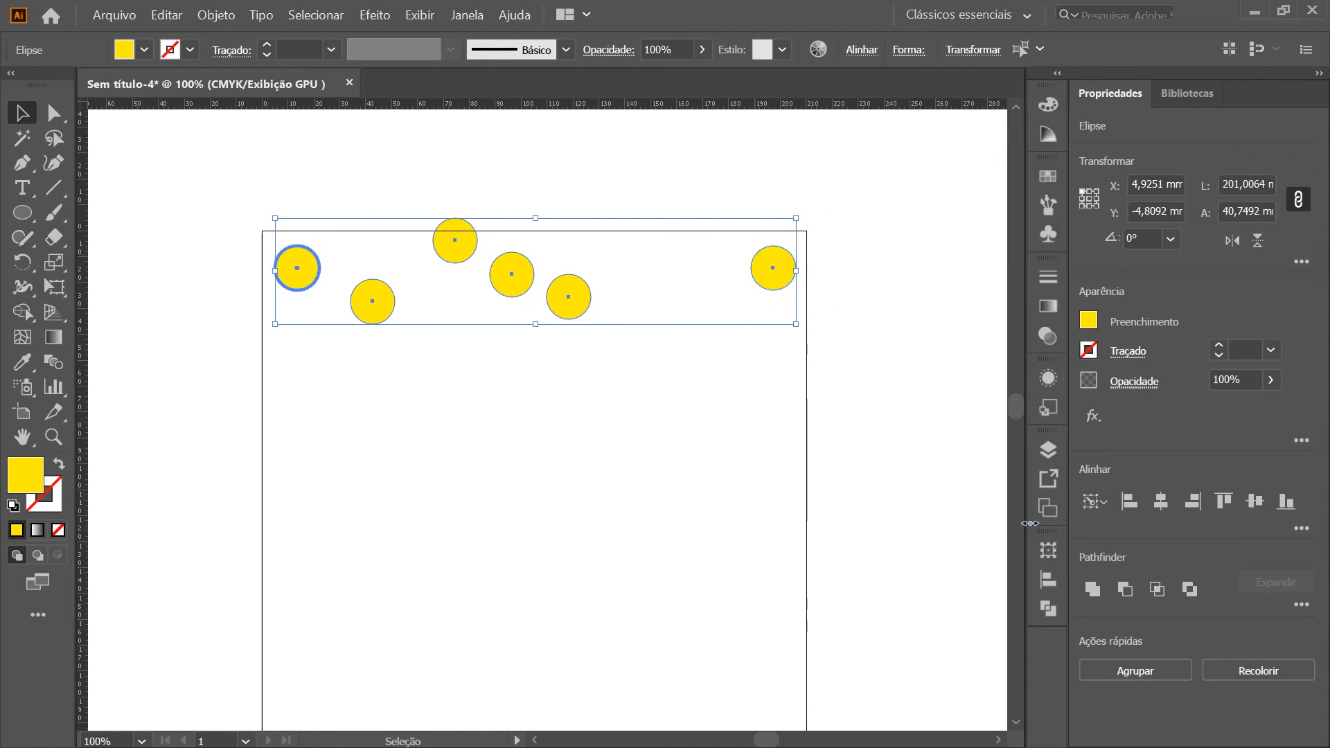
Align the circles' vertical centres to the leftmost one, release the key object, and distribute their horizontal spacing evenly
left_click(1048, 578)
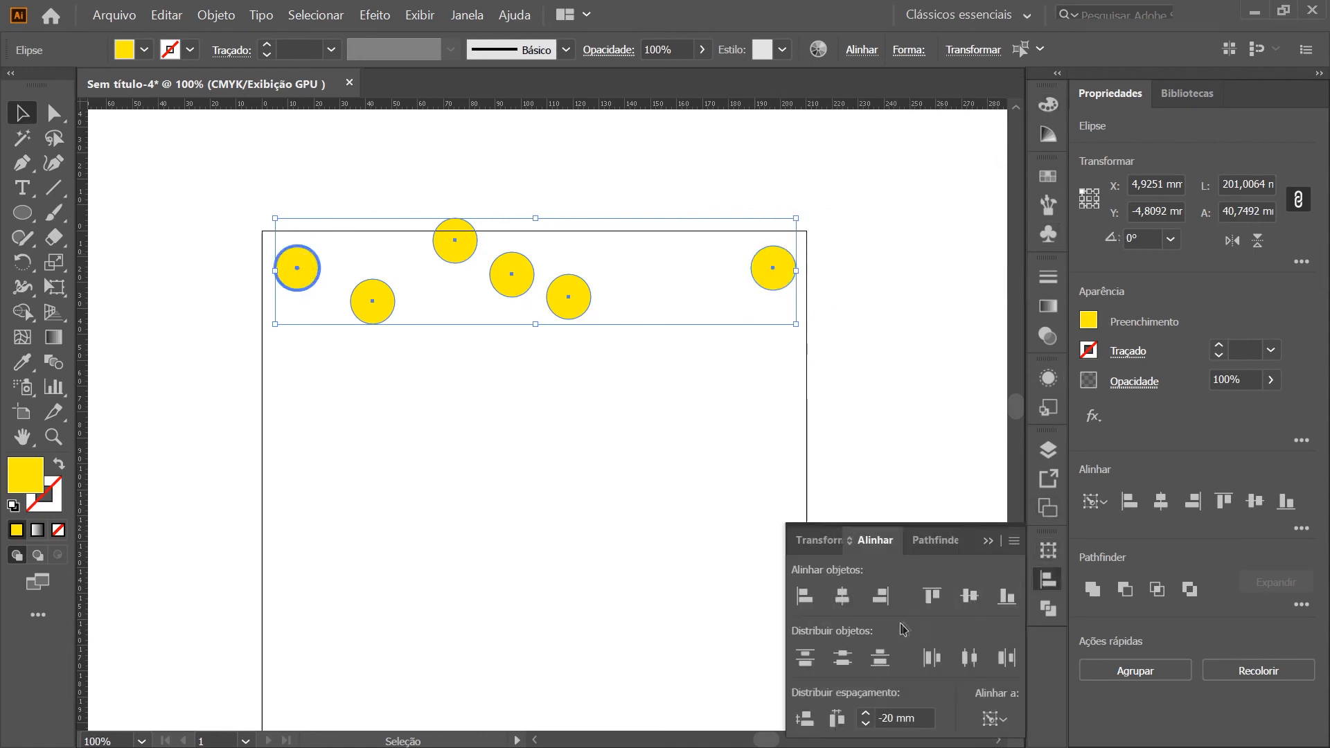
left_click(969, 597)
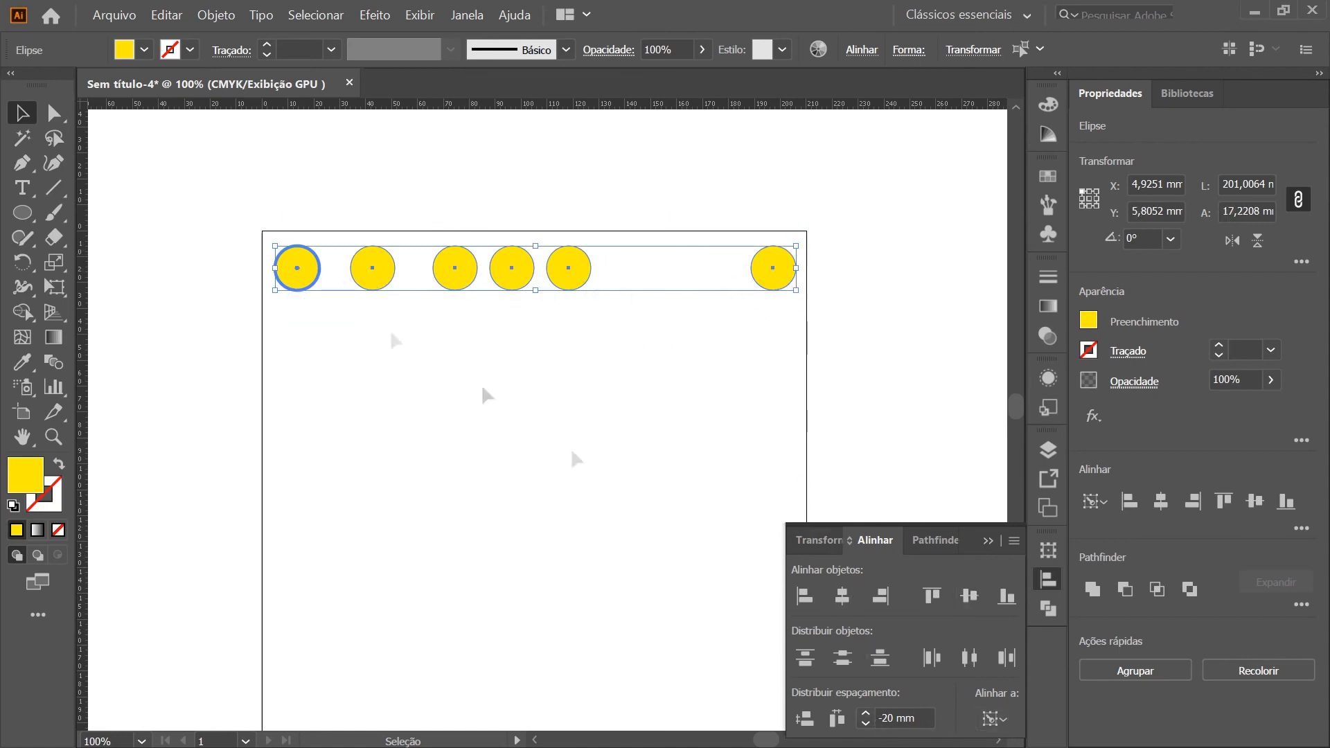
left_click(313, 267)
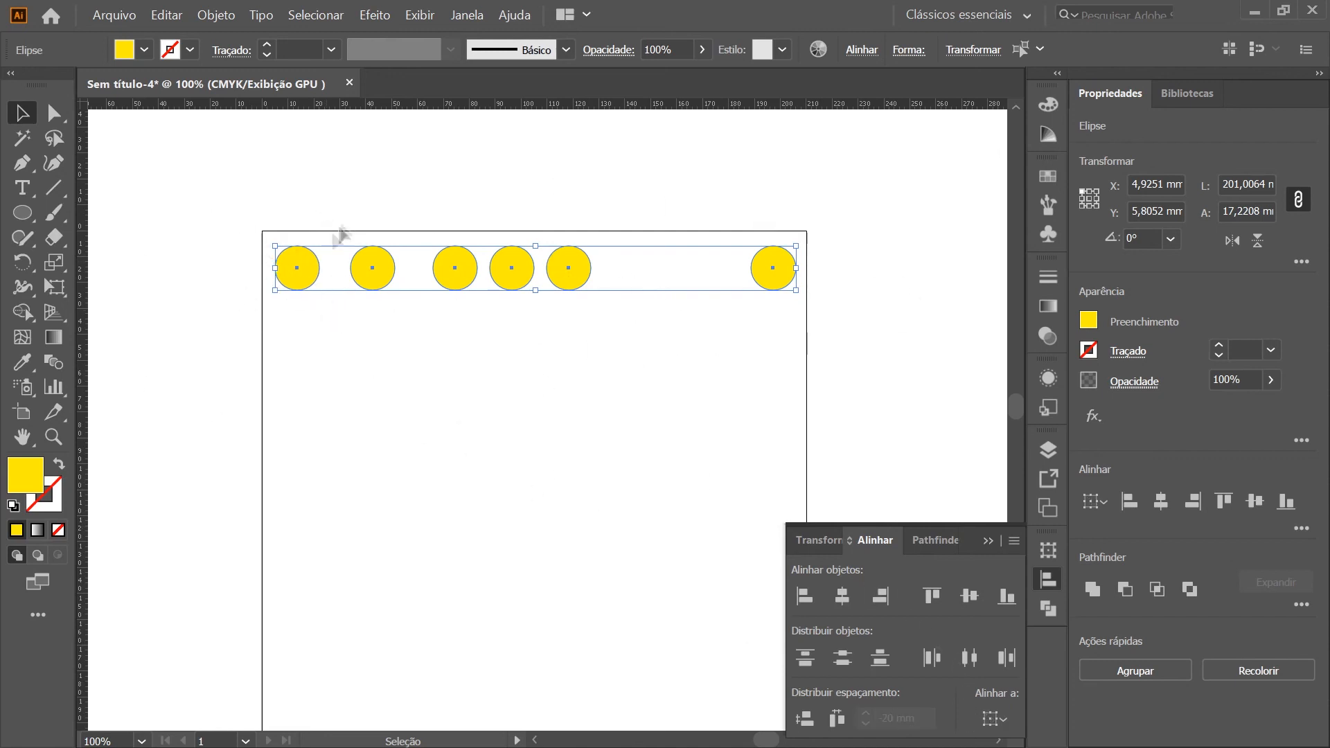
left_click(305, 262)
left_click(305, 262)
left_click(836, 720)
left_click(305, 381)
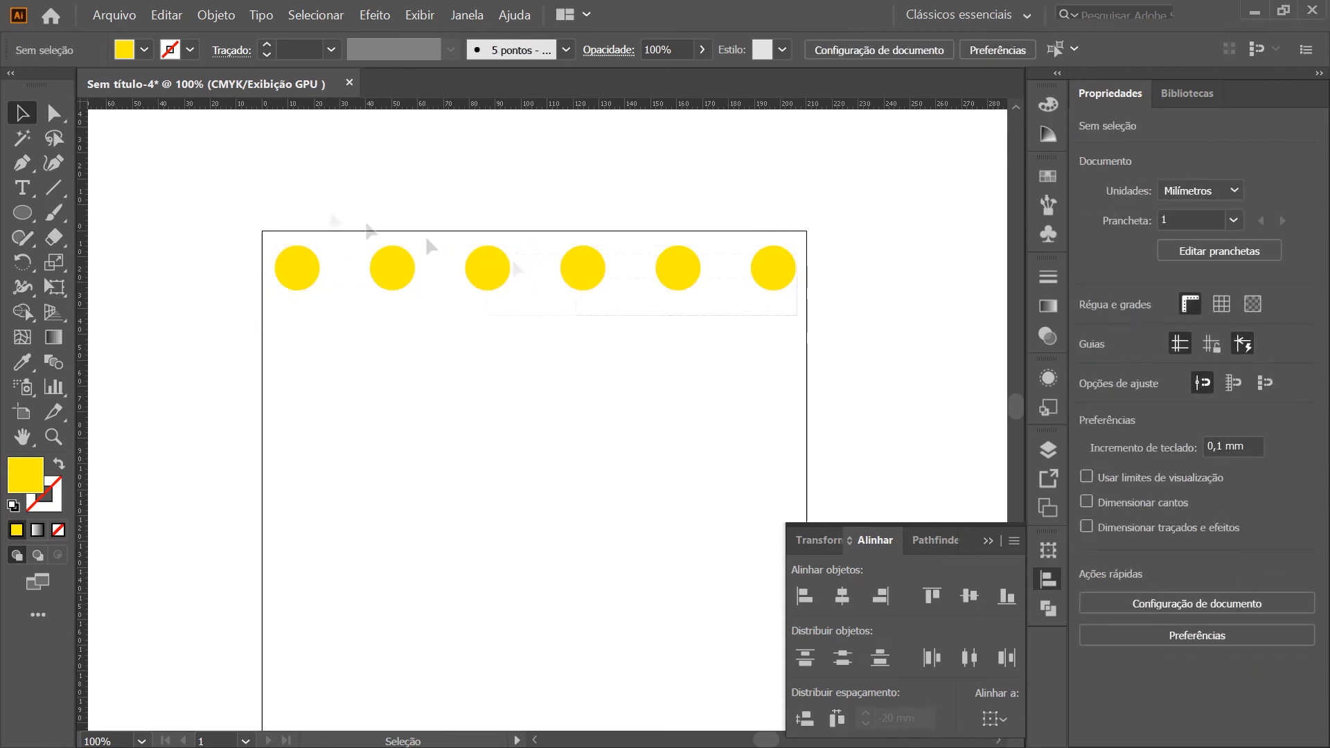
Recolour the row of six circles green by setting cyan to 100%
left_click_drag(797, 315, 303, 208)
left_click(1048, 105)
left_click_drag(852, 135, 958, 135)
left_click(787, 378)
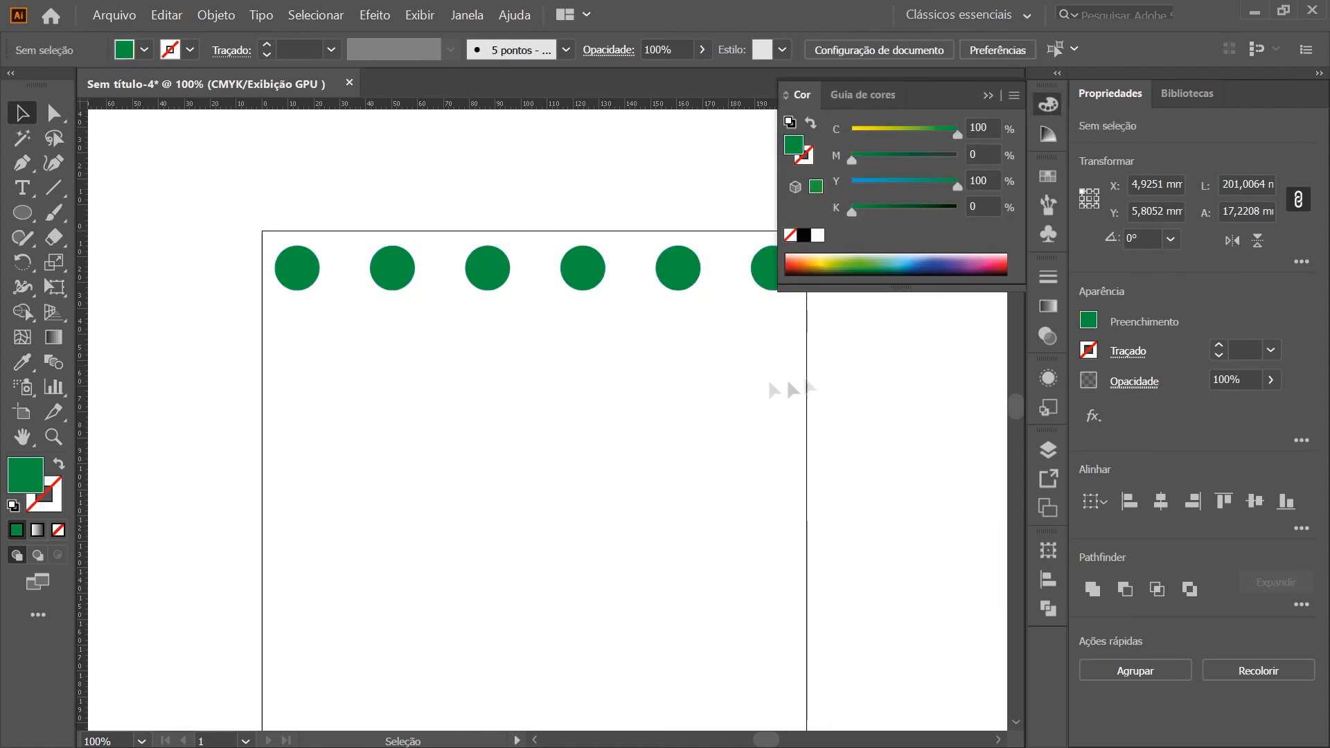
left_click(1048, 103)
scroll(705, 376, "down", 2)
scroll(705, 376, "down", 1)
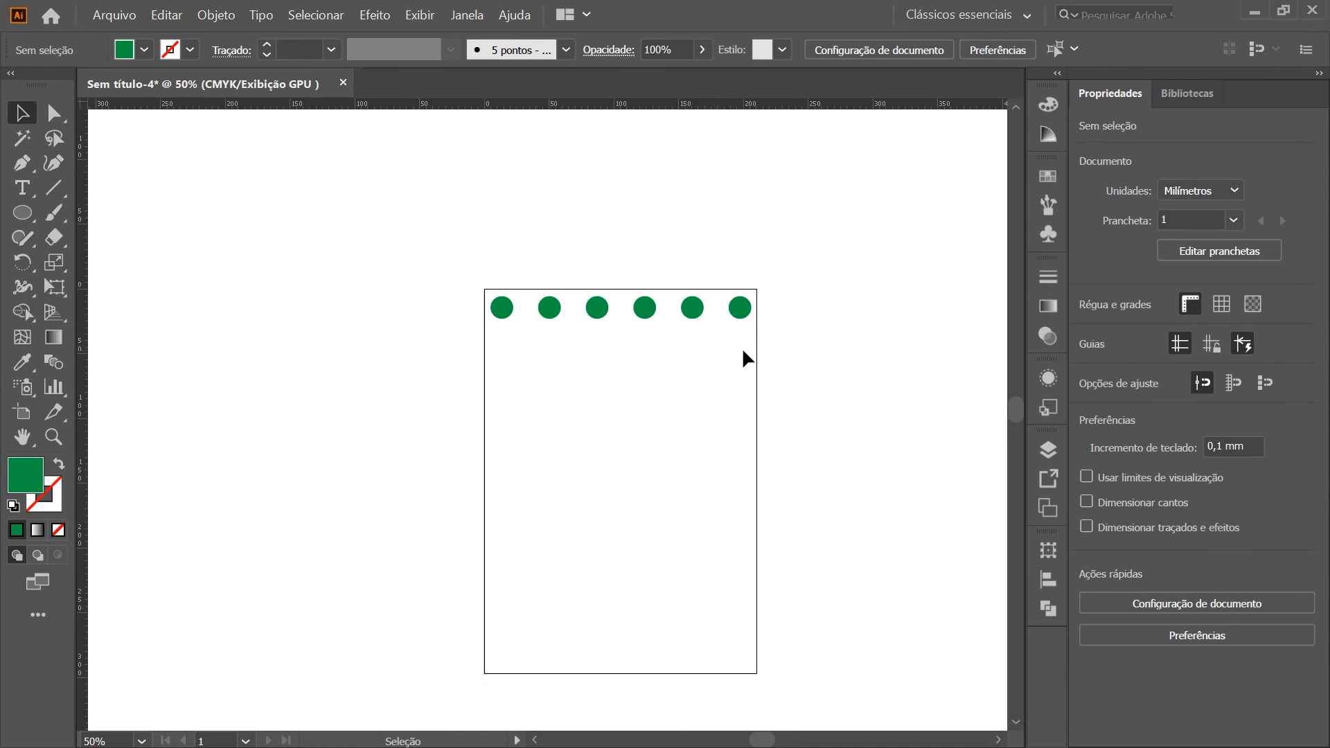
scroll(743, 350, "down", 1)
scroll(742, 347, "up", 1)
scroll(742, 347, "up", 1)
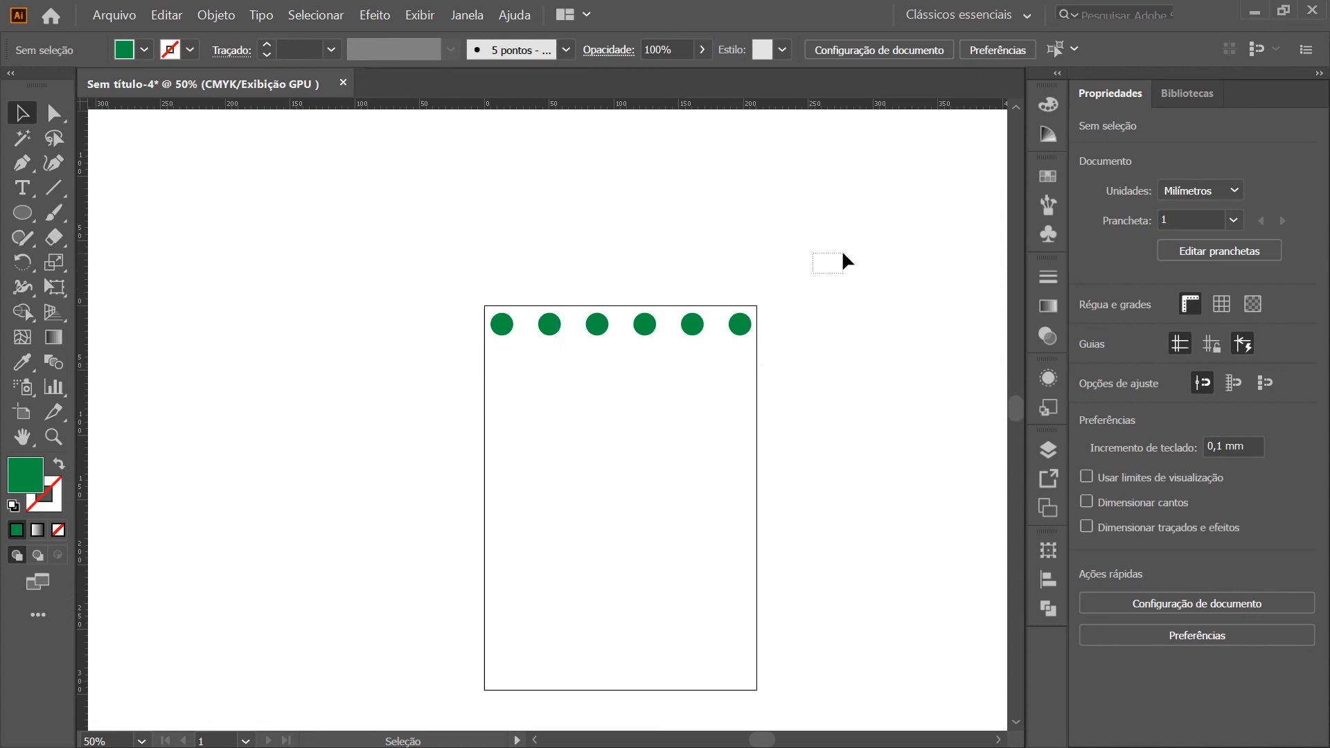
scroll(748, 381, "right", 1)
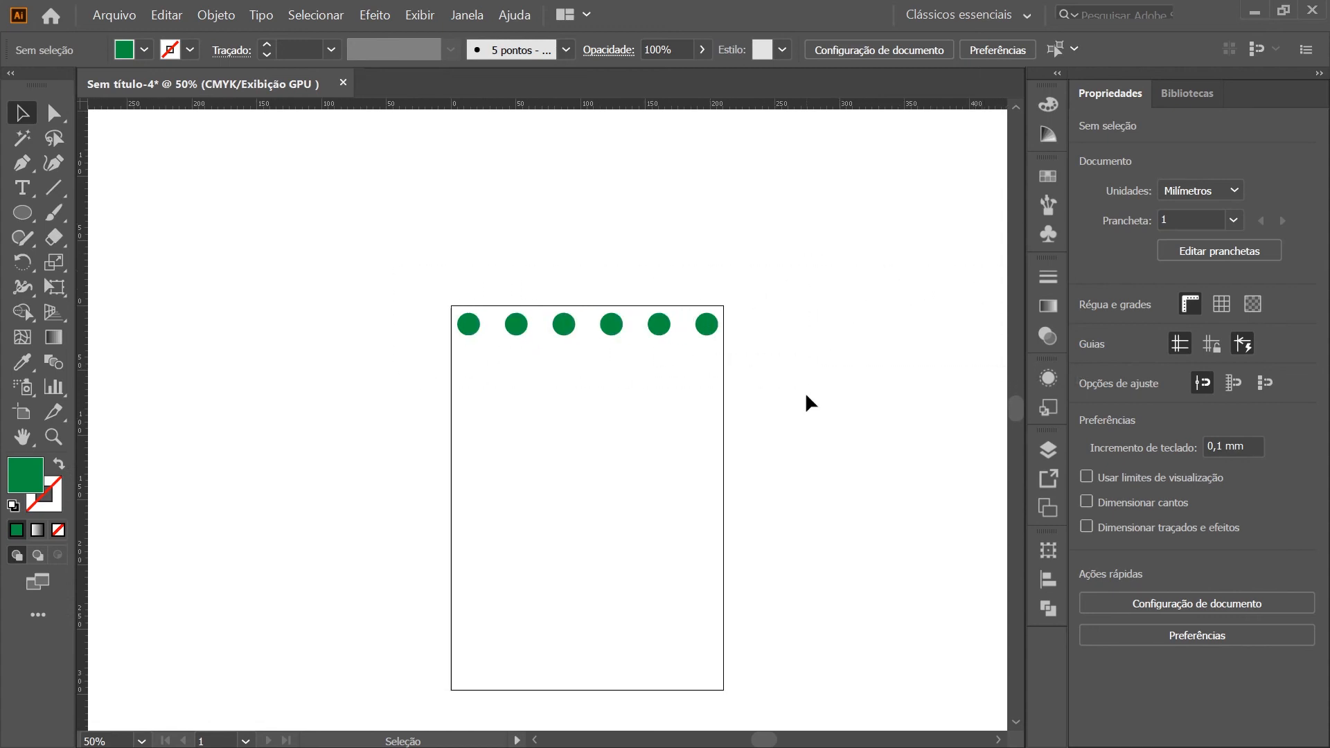
scroll(805, 392, "down", 3)
scroll(831, 395, "up", 2)
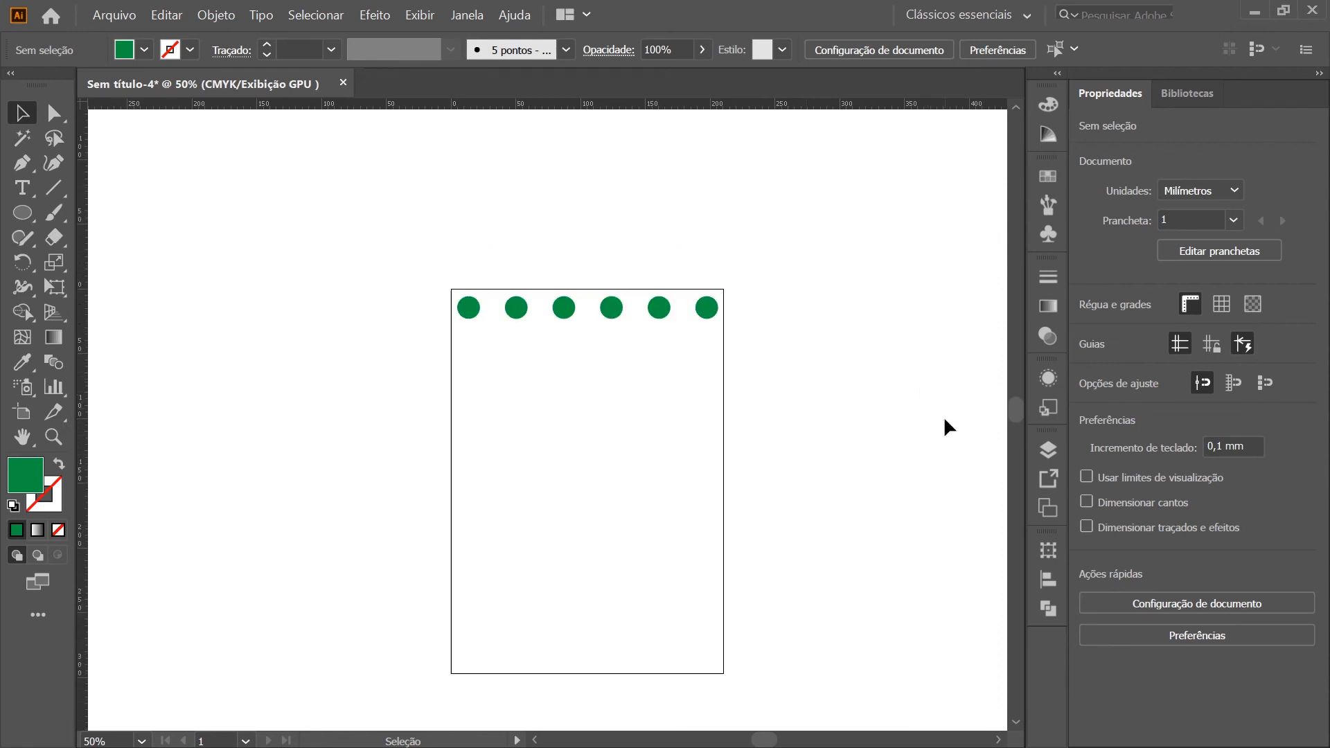
Delete all six circles from the artboard and switch to the Referência.png cover image in the photo viewer
left_click_drag(877, 368, 444, 280)
left_click(817, 461)
left_click_drag(819, 469, 474, 276)
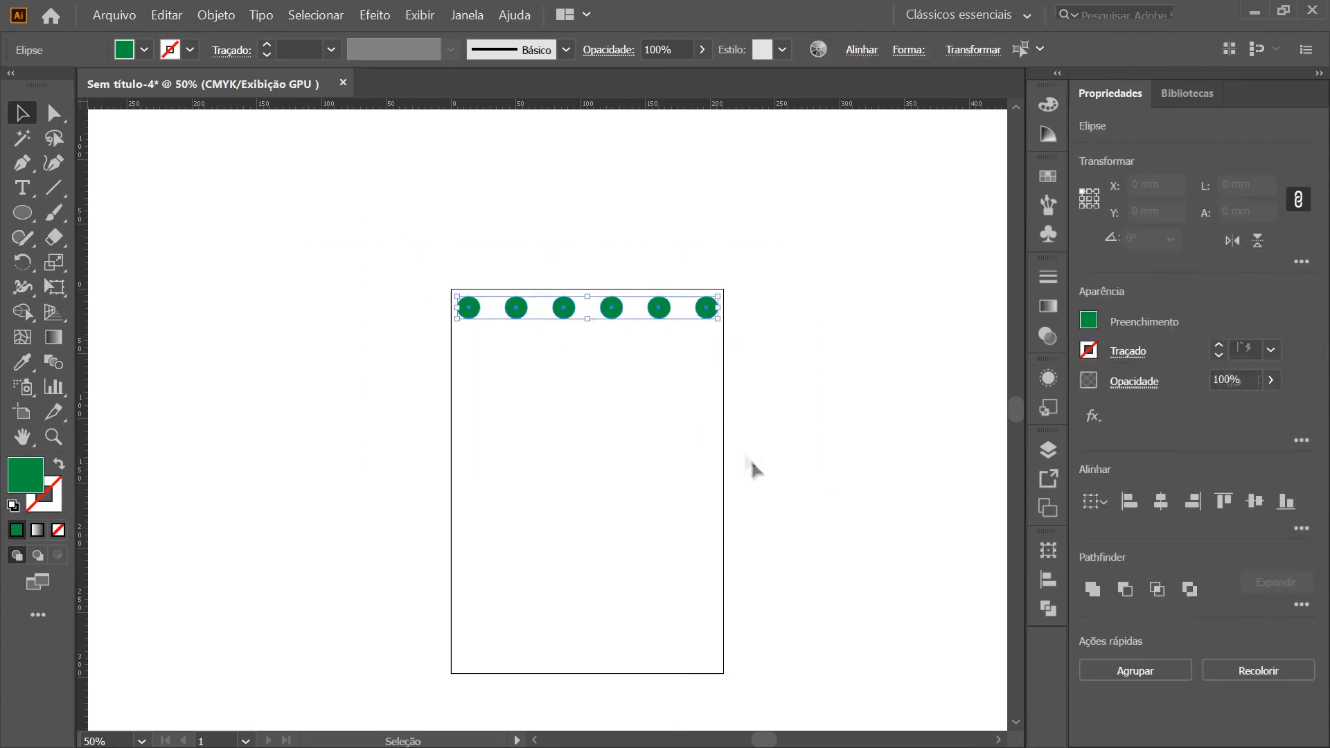
key("Delete")
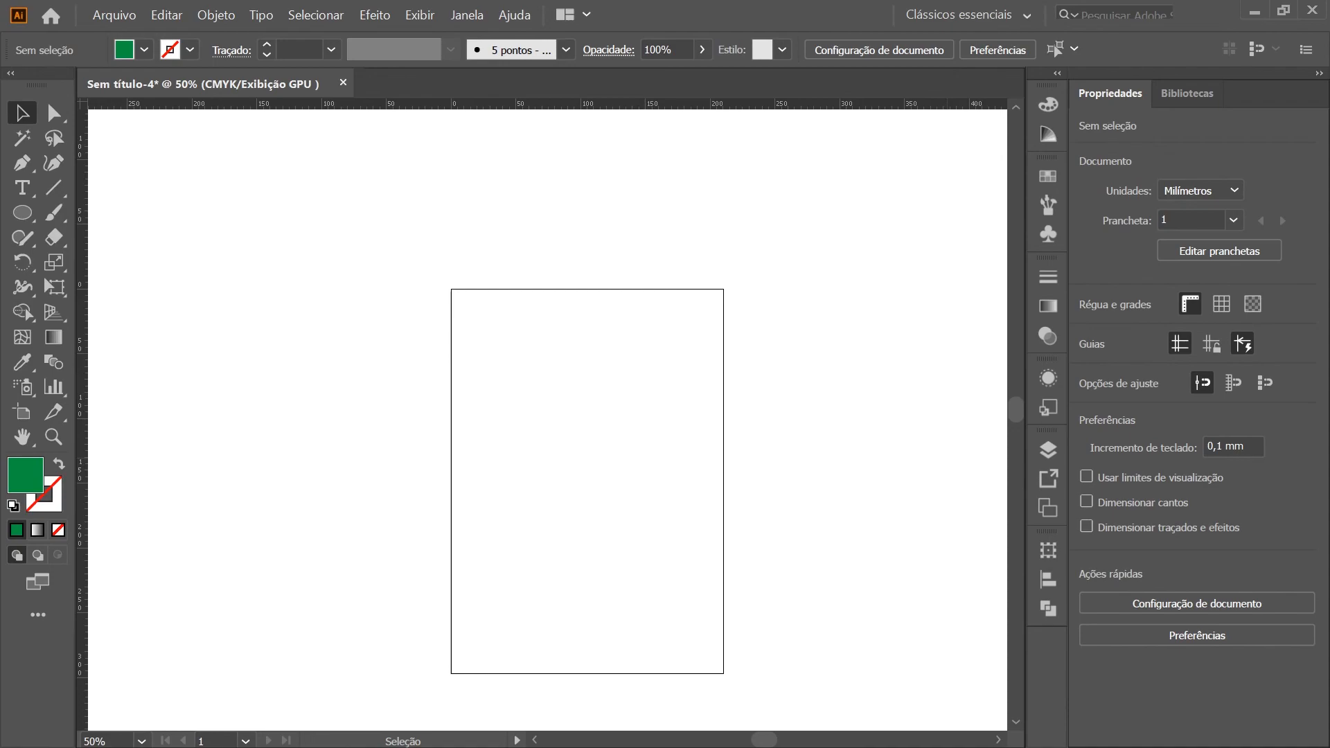
key("alt+Tab")
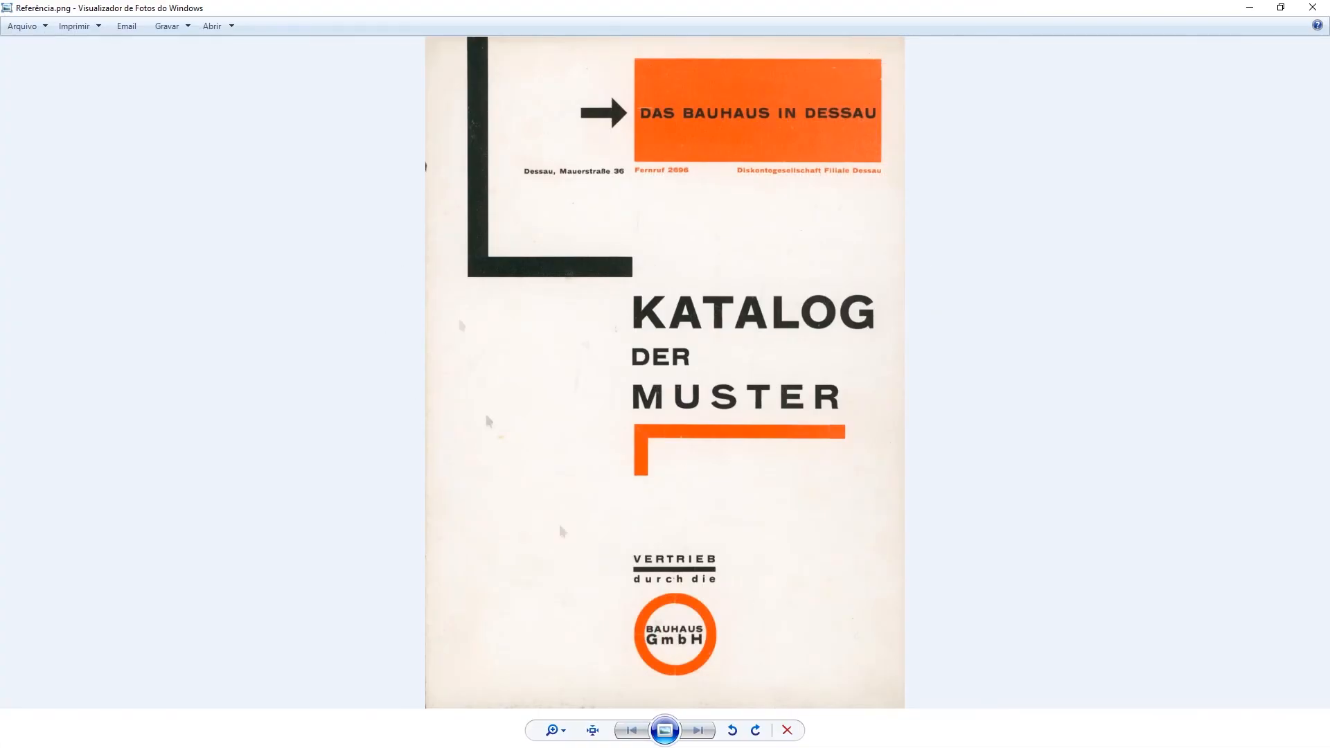